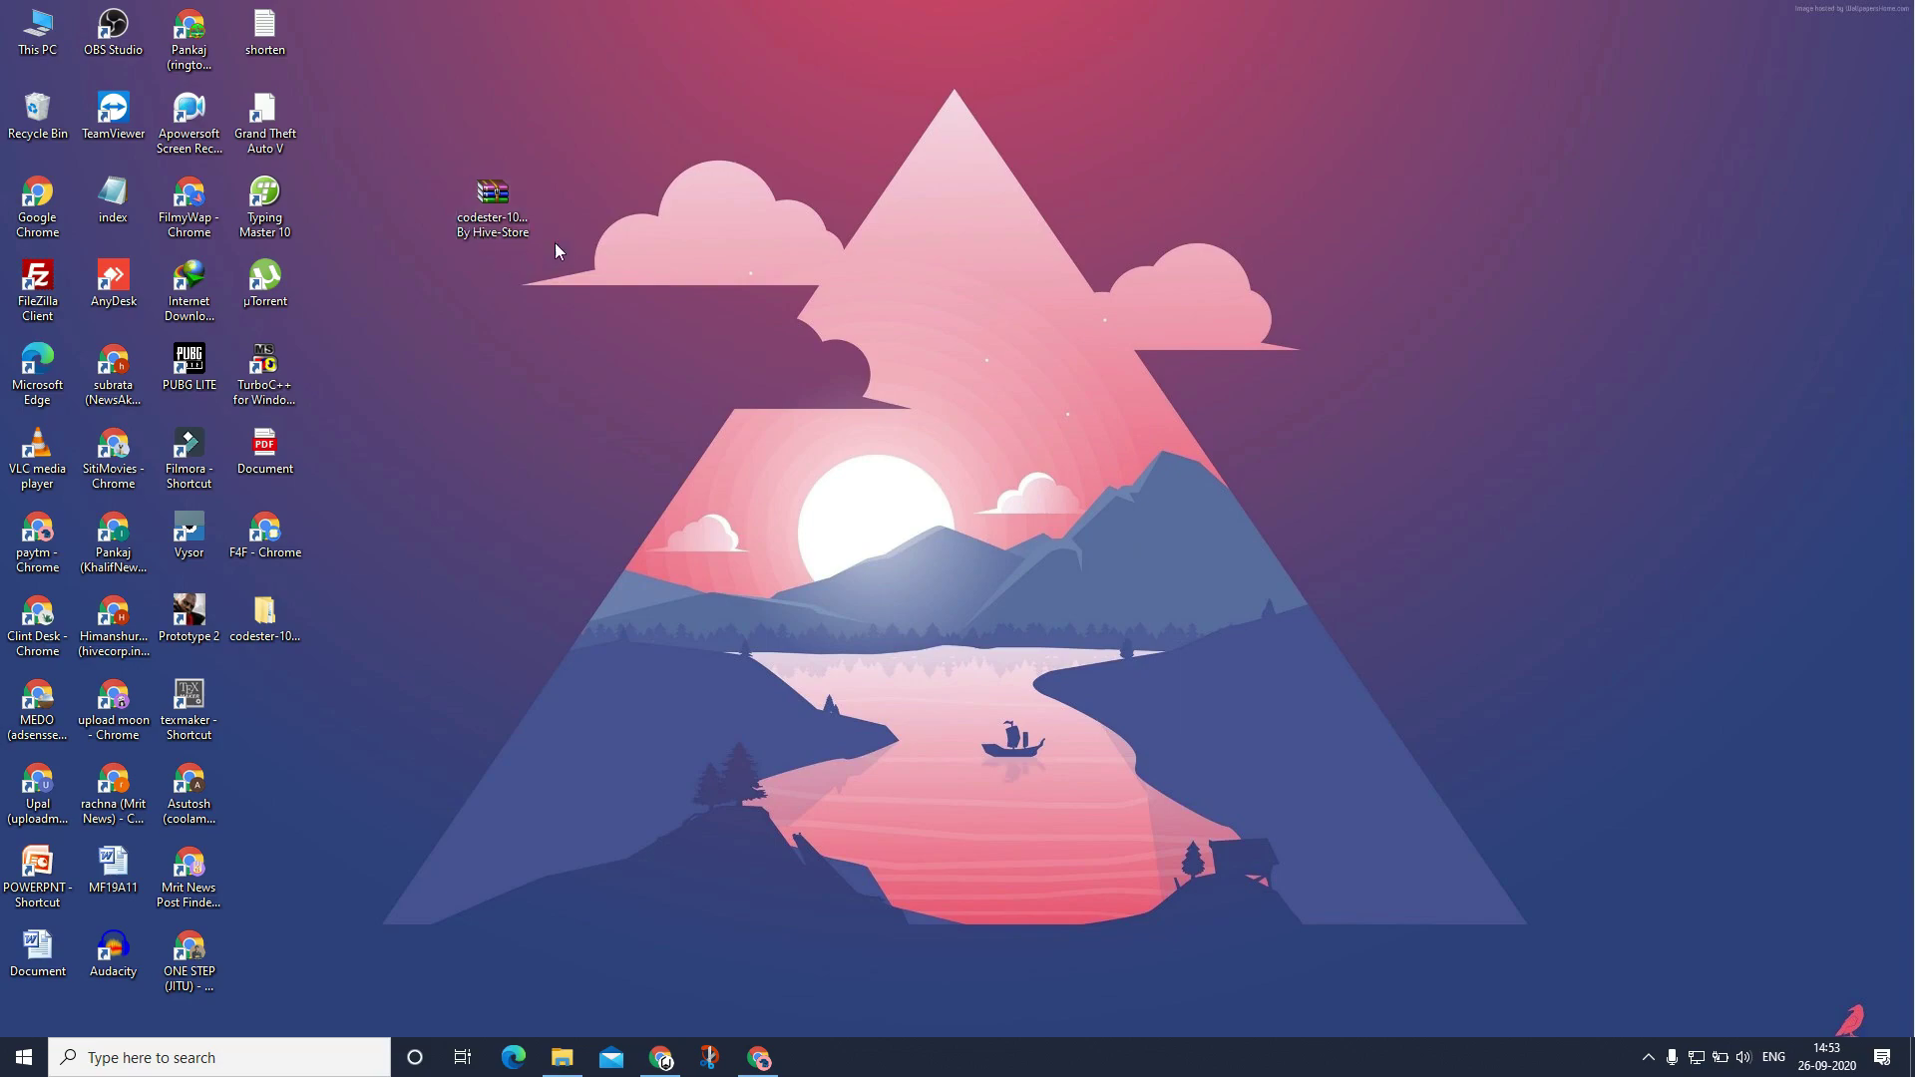
# Step: Lock the link google.com in the Links Keeper demo and open the resulting protected link
pyautogui.click(662, 1058)
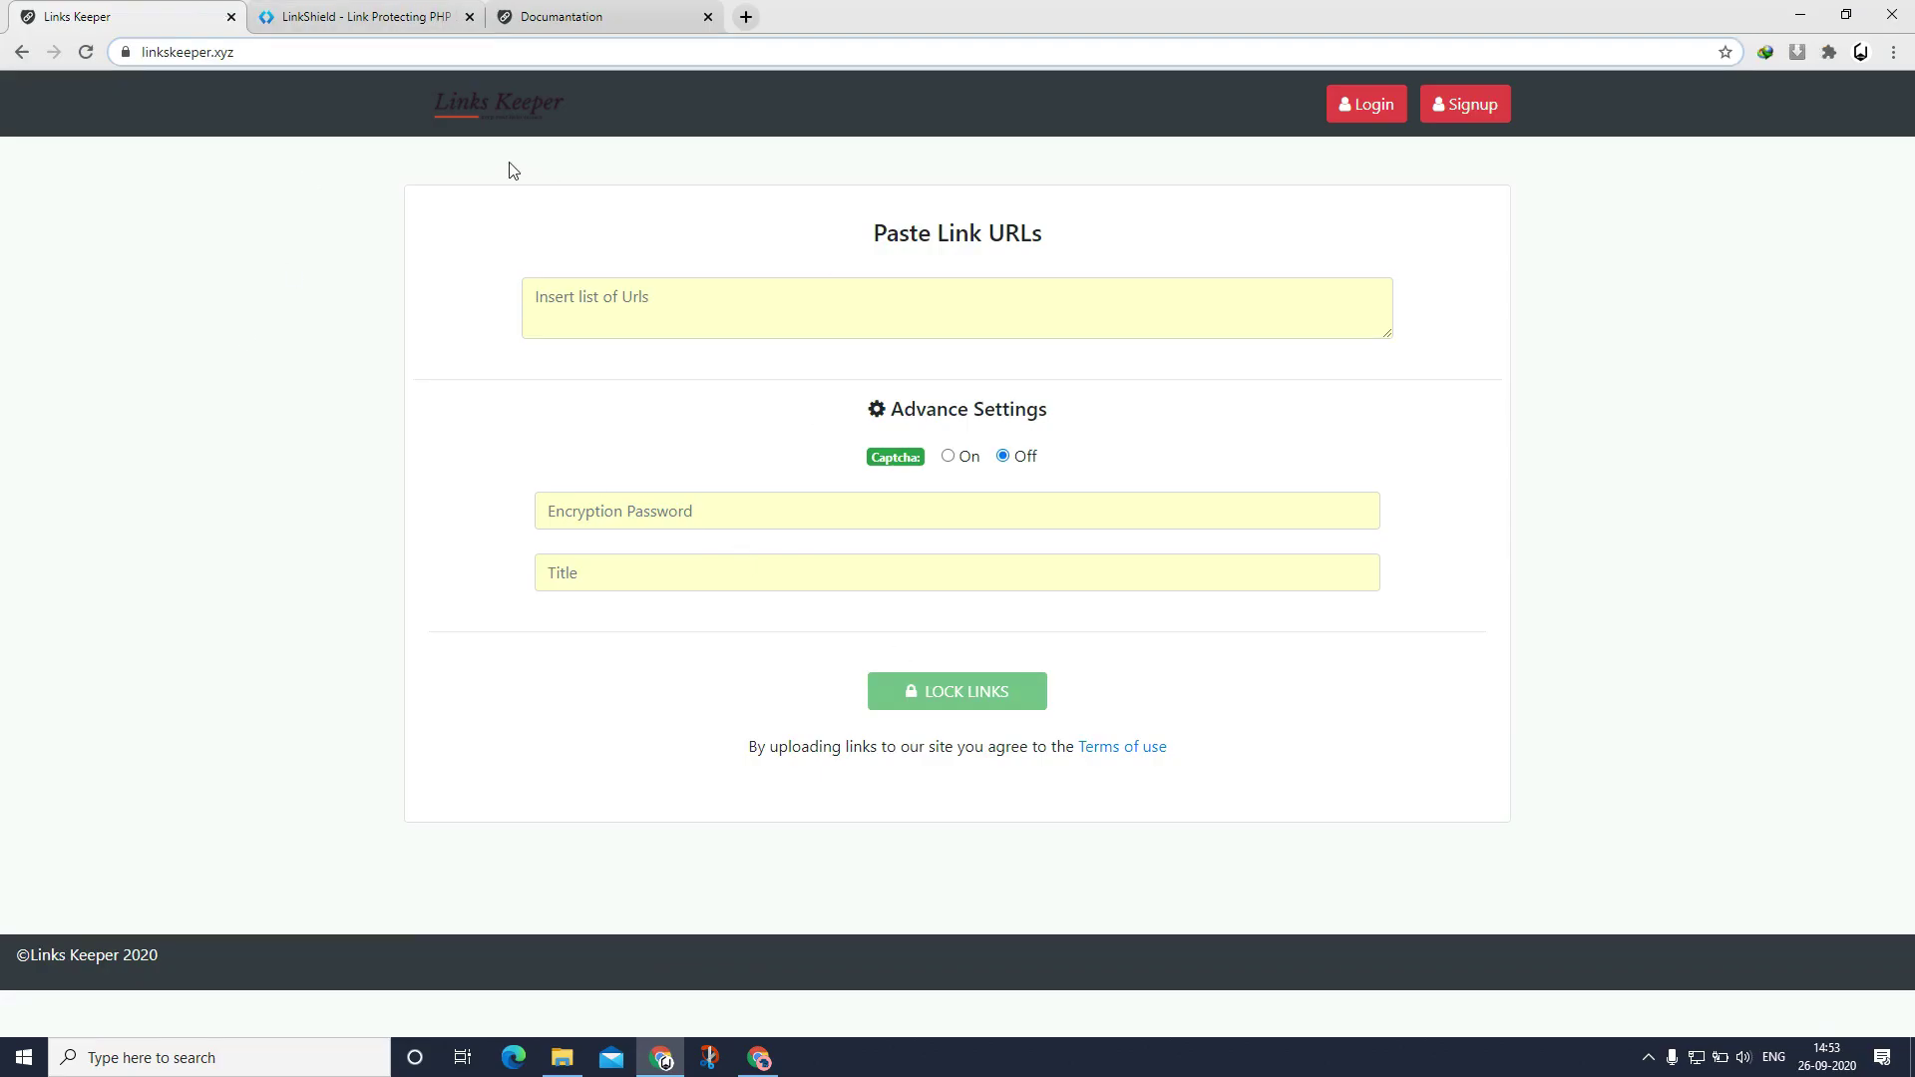
pyautogui.click(718, 304)
pyautogui.write('google.com')
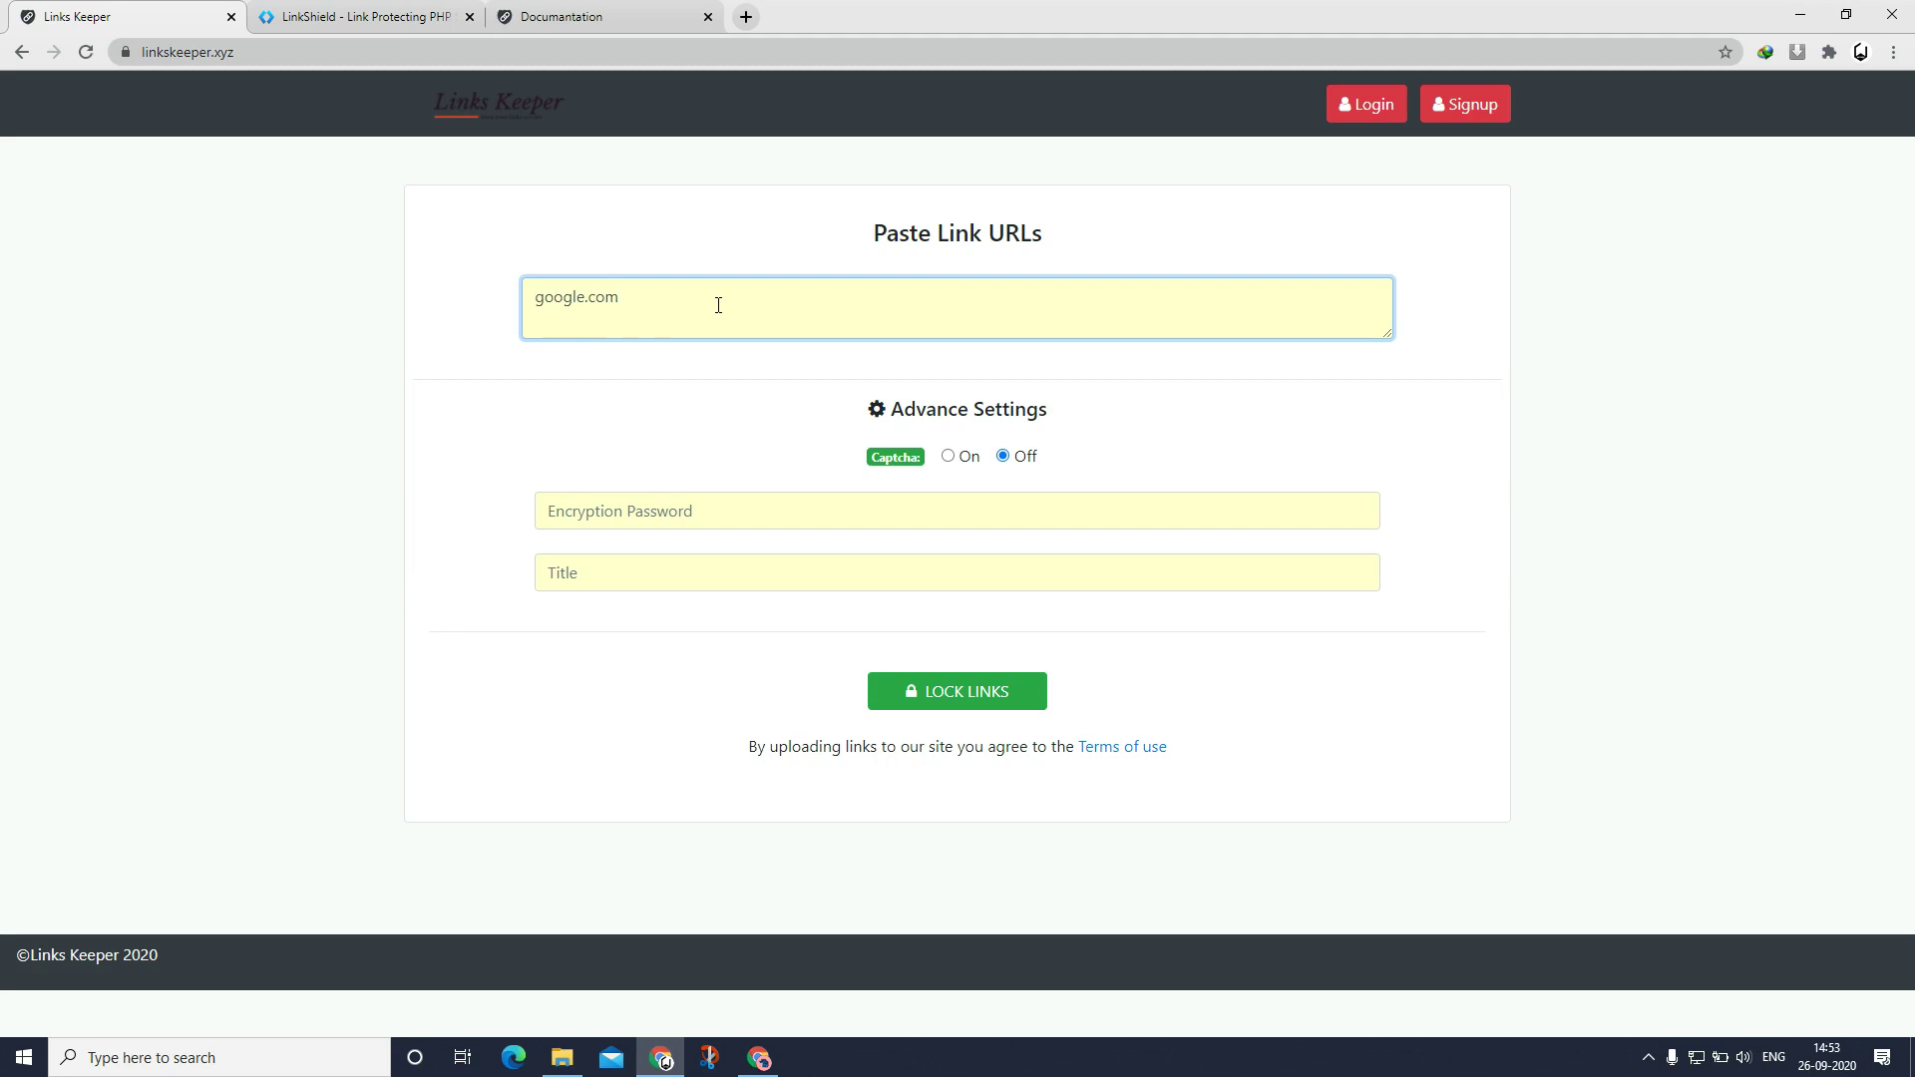
pyautogui.click(953, 687)
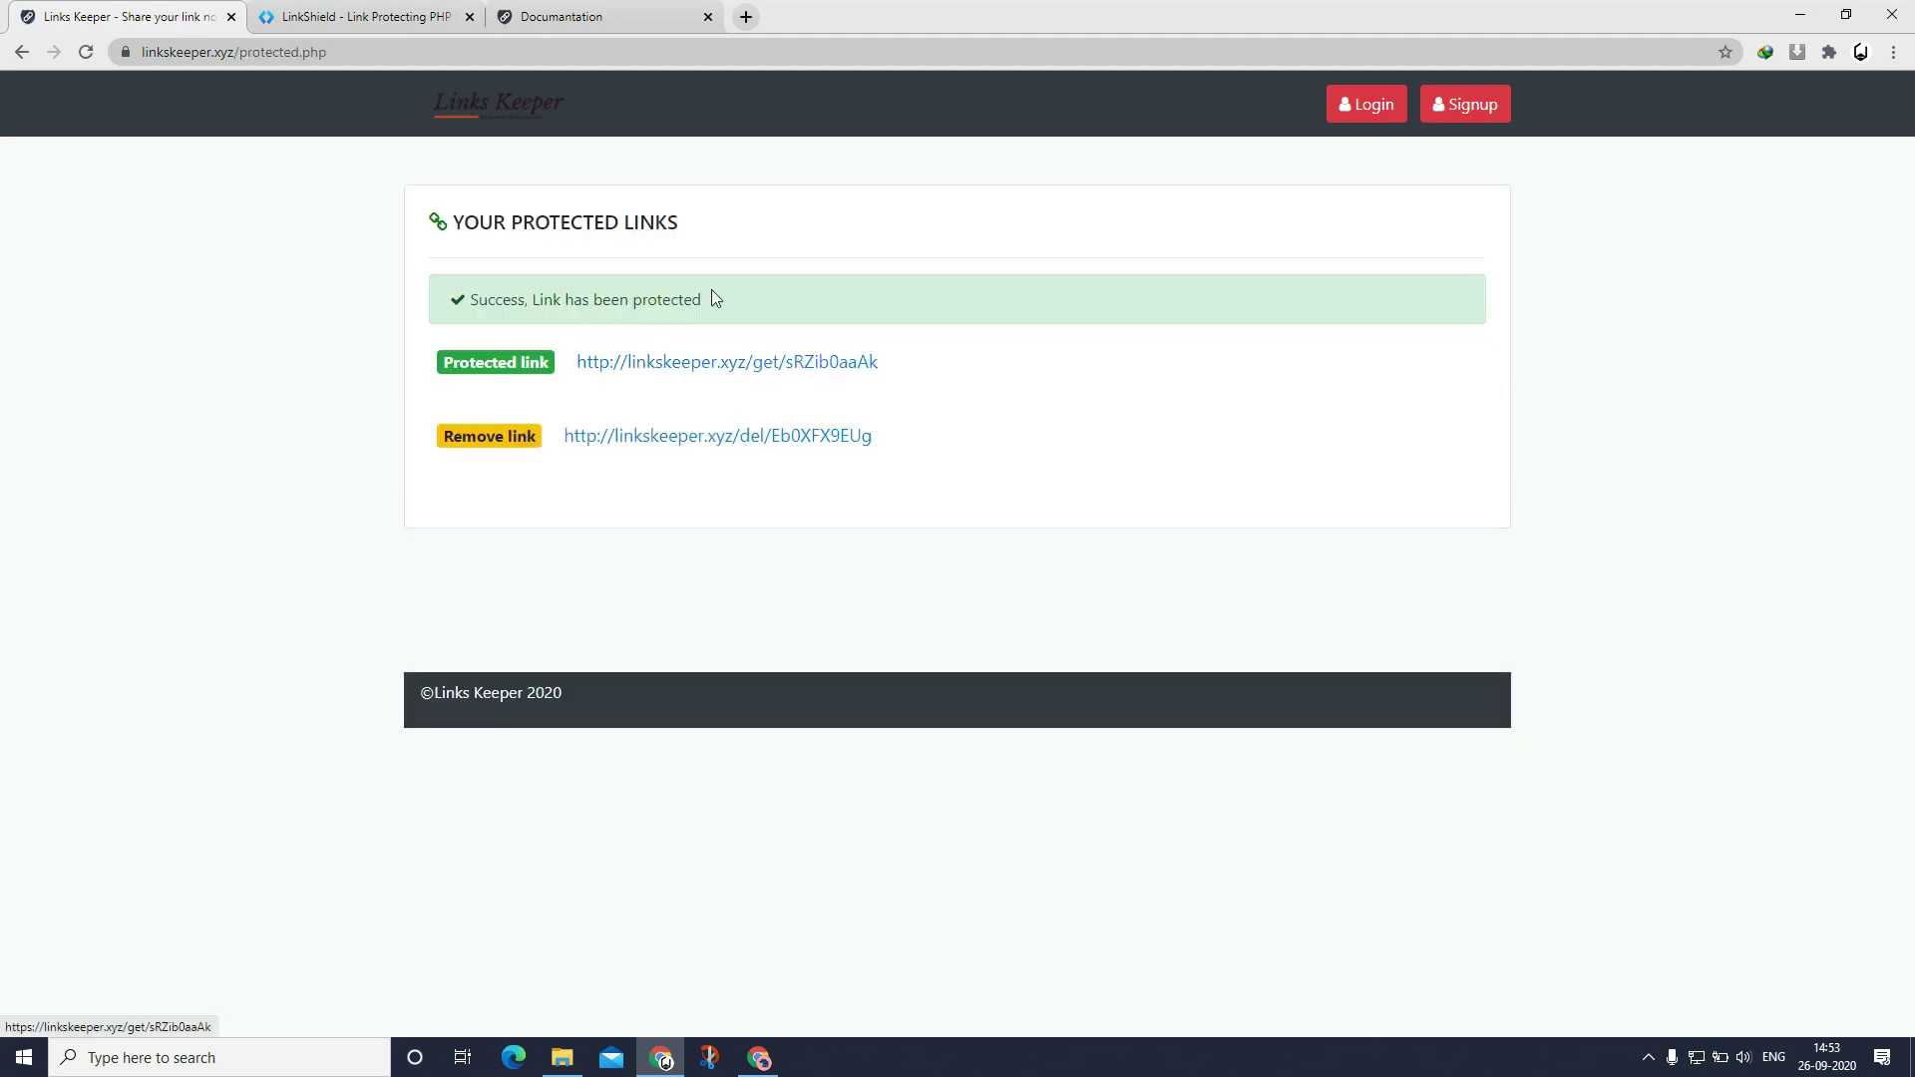
pyautogui.click(749, 362)
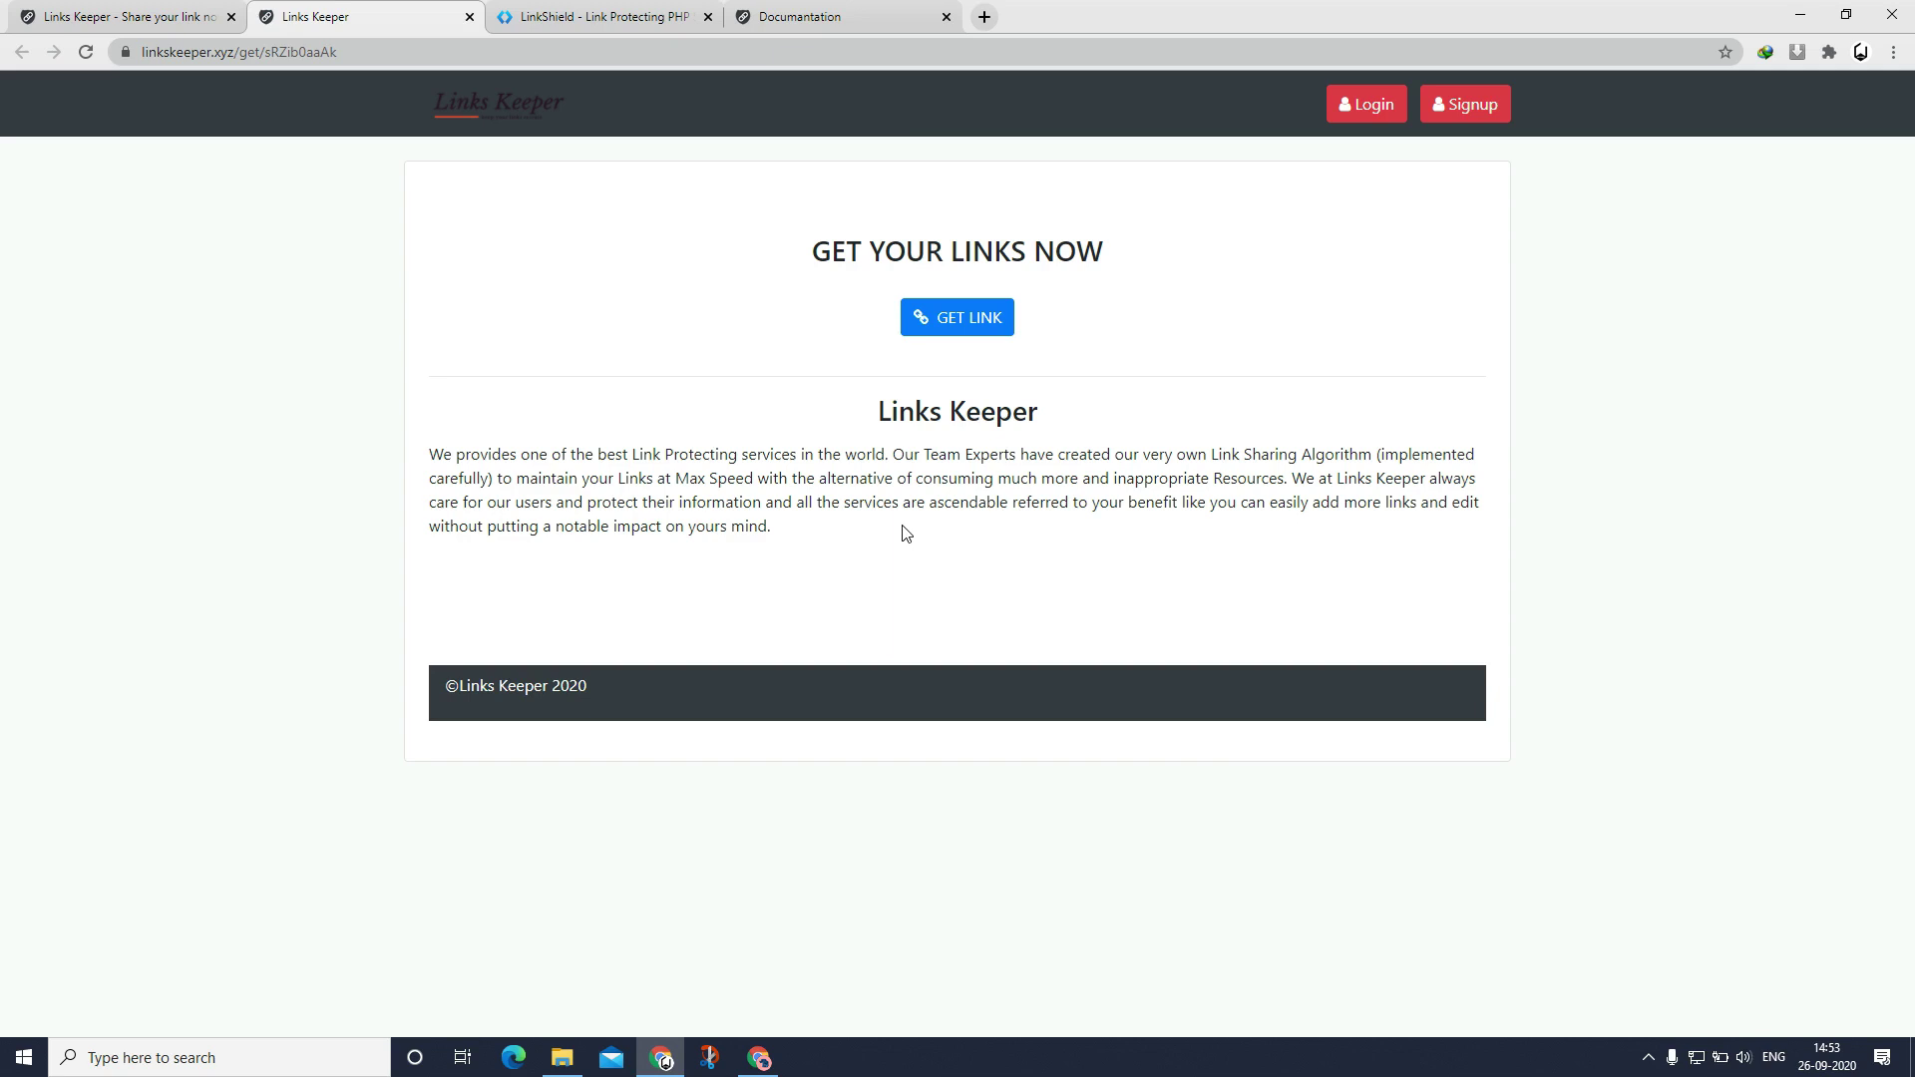
# Step: Request the link behind the protected page with GET LINK, then close that extra tab
pyautogui.click(959, 337)
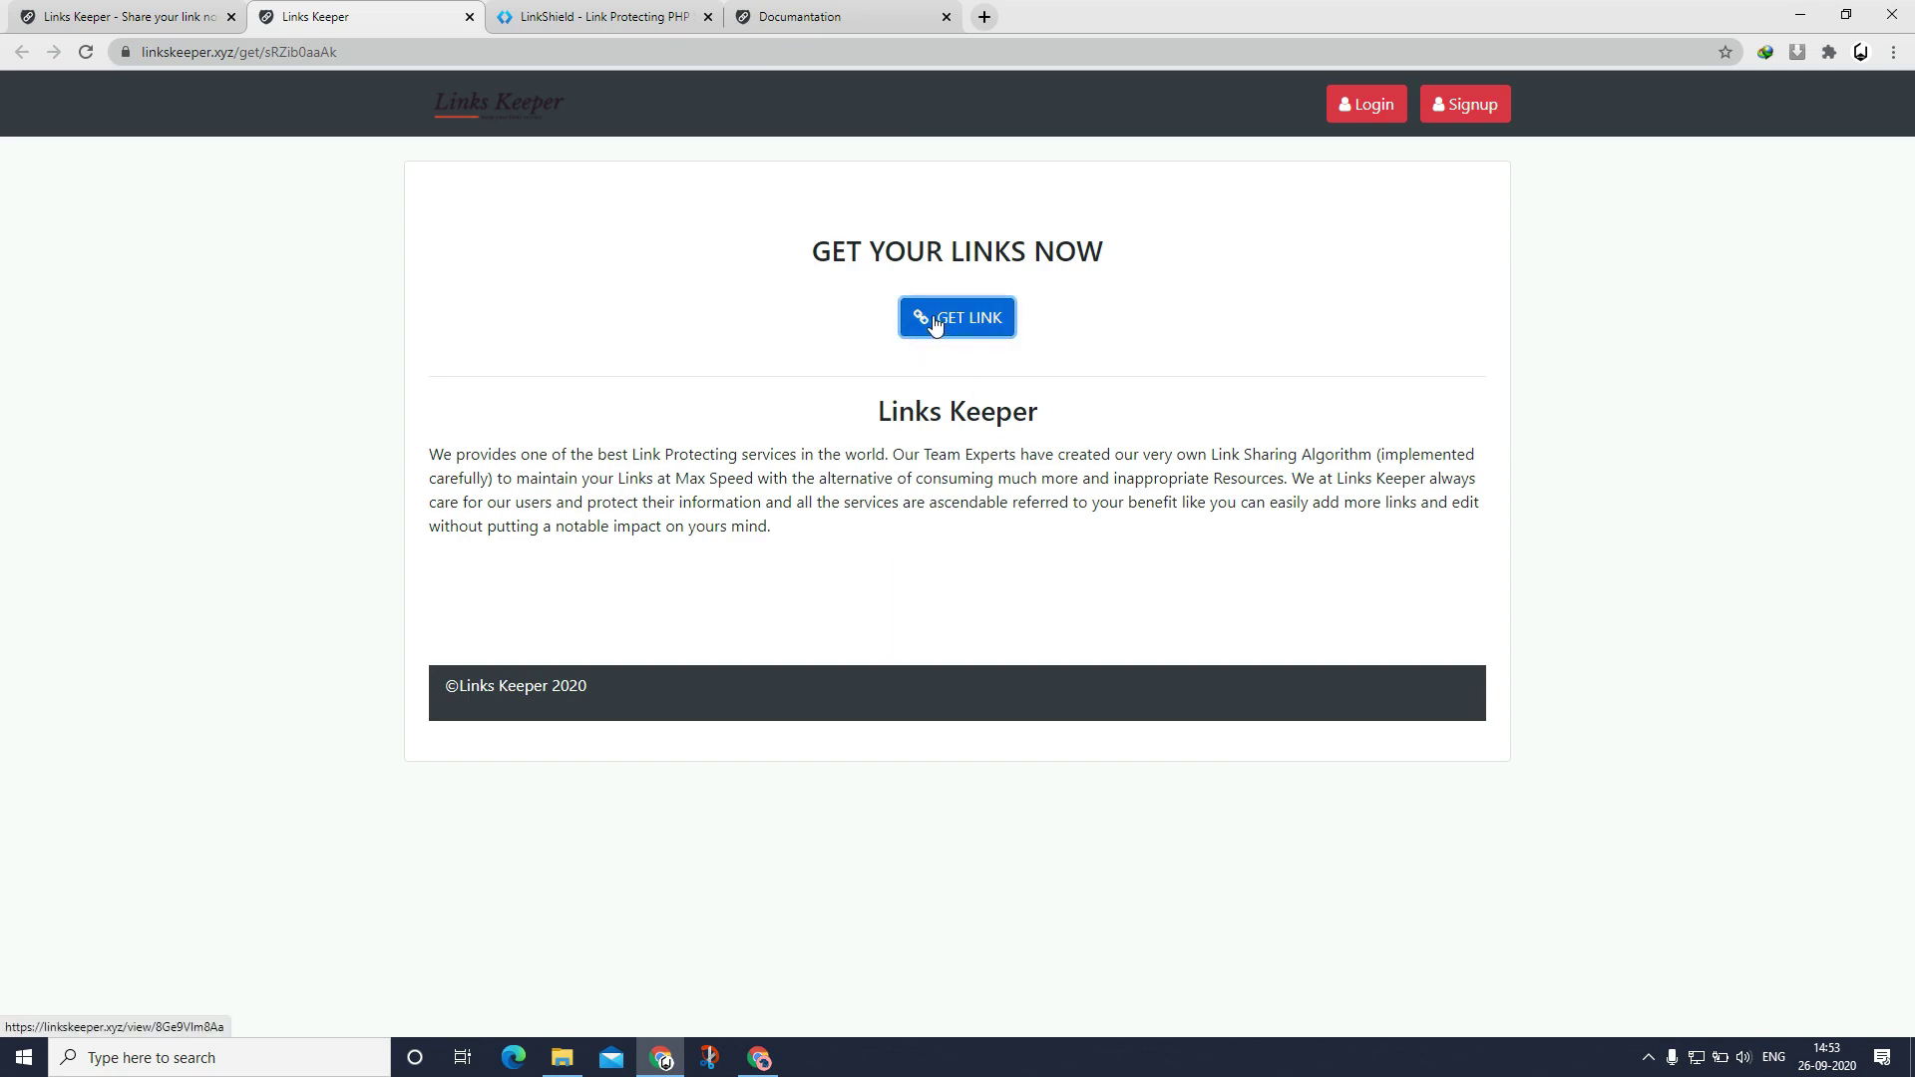
pyautogui.scroll(-6, 761, 406)
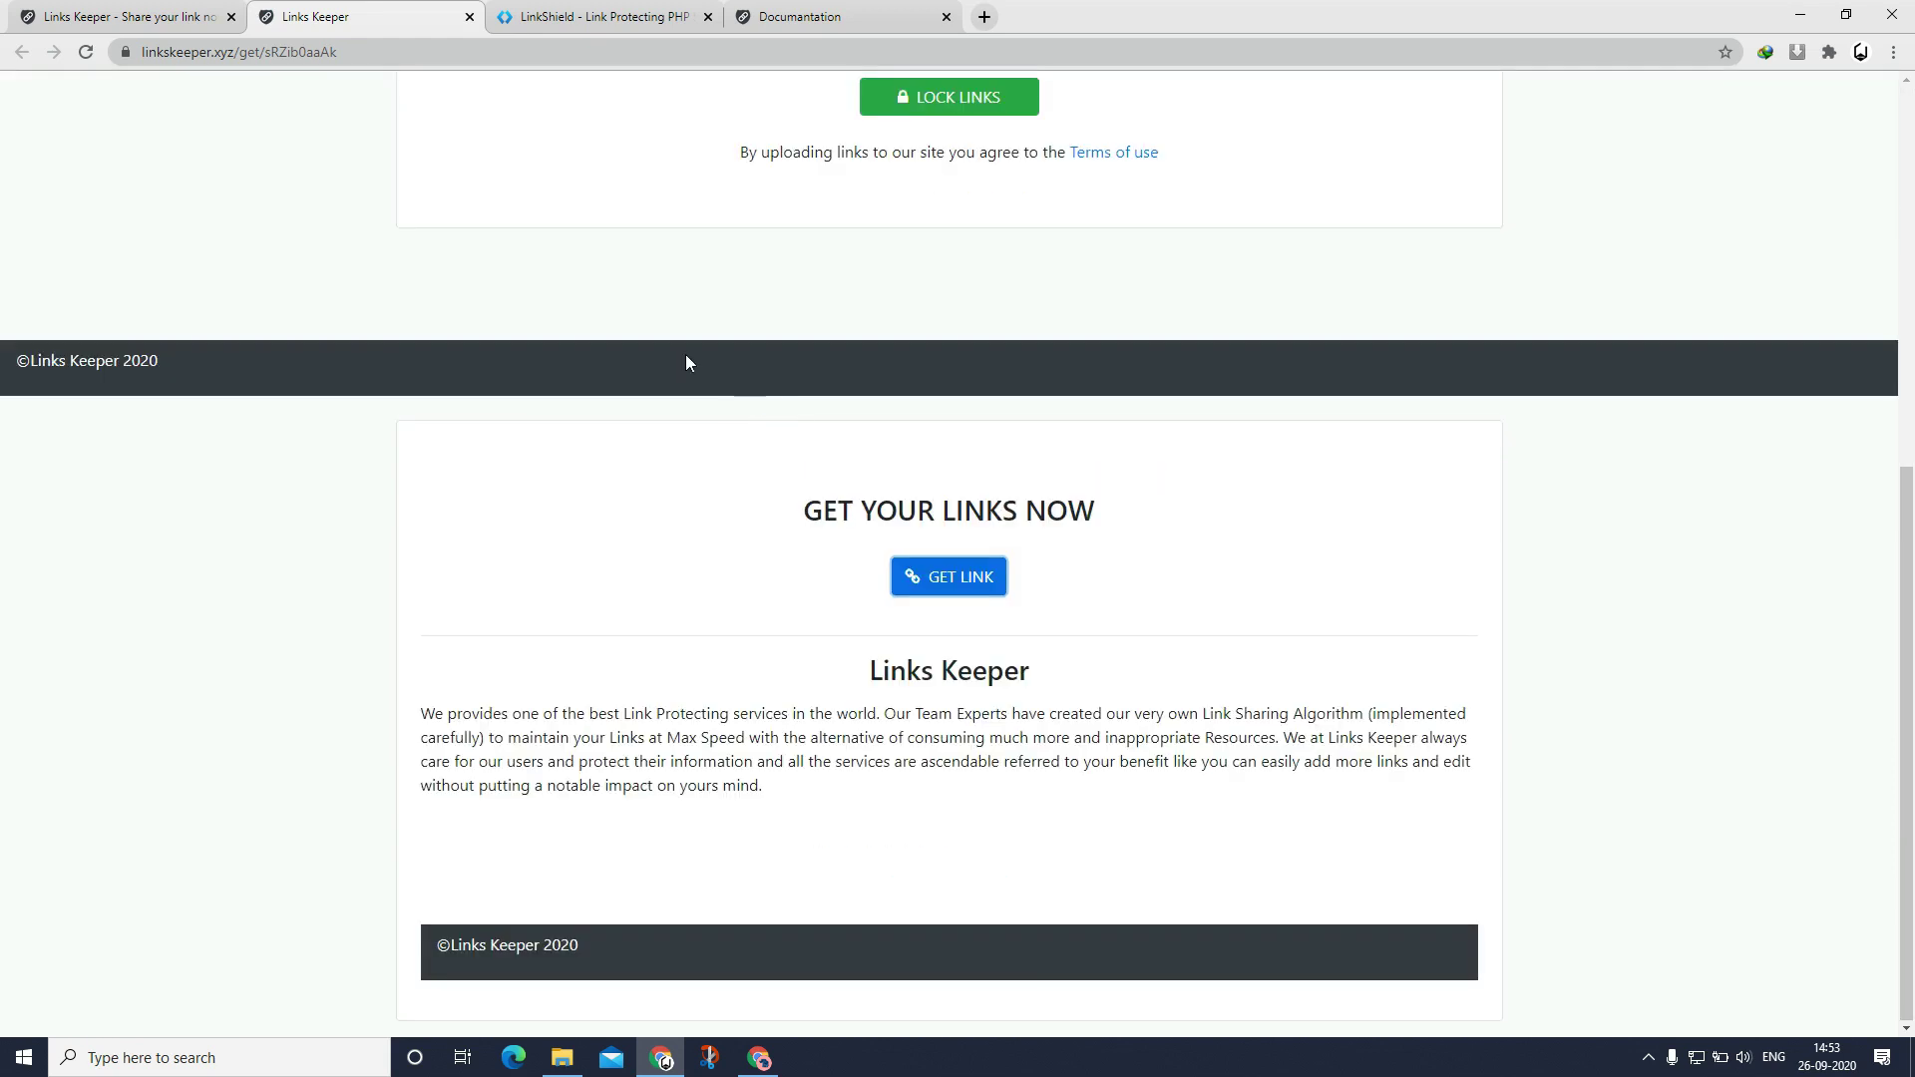
pyautogui.click(470, 17)
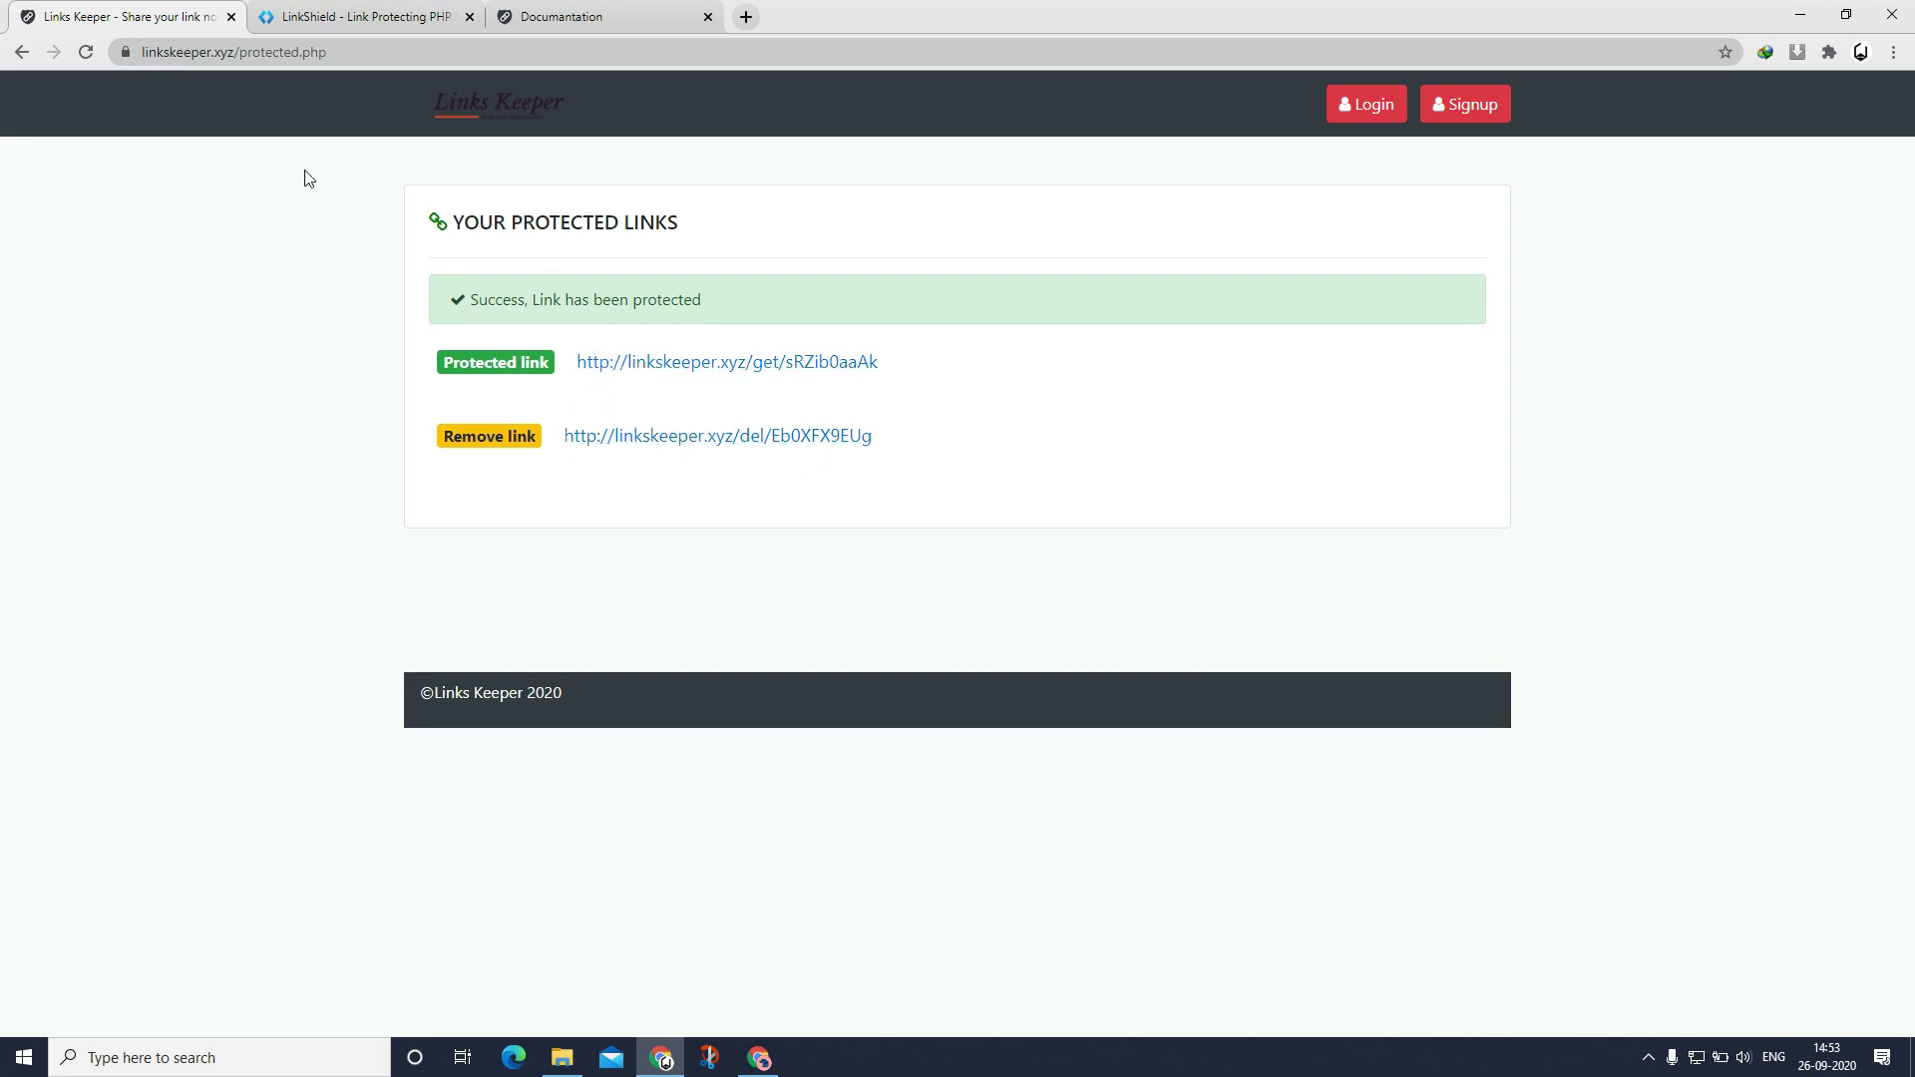
# Step: Trim the address to linkskeeper.xyz to reload the home page, then return to the Codester tab
pyautogui.moveTo(327, 52); pyautogui.dragTo(242, 52)
pyautogui.press('BackSpace')
pyautogui.press('Return')
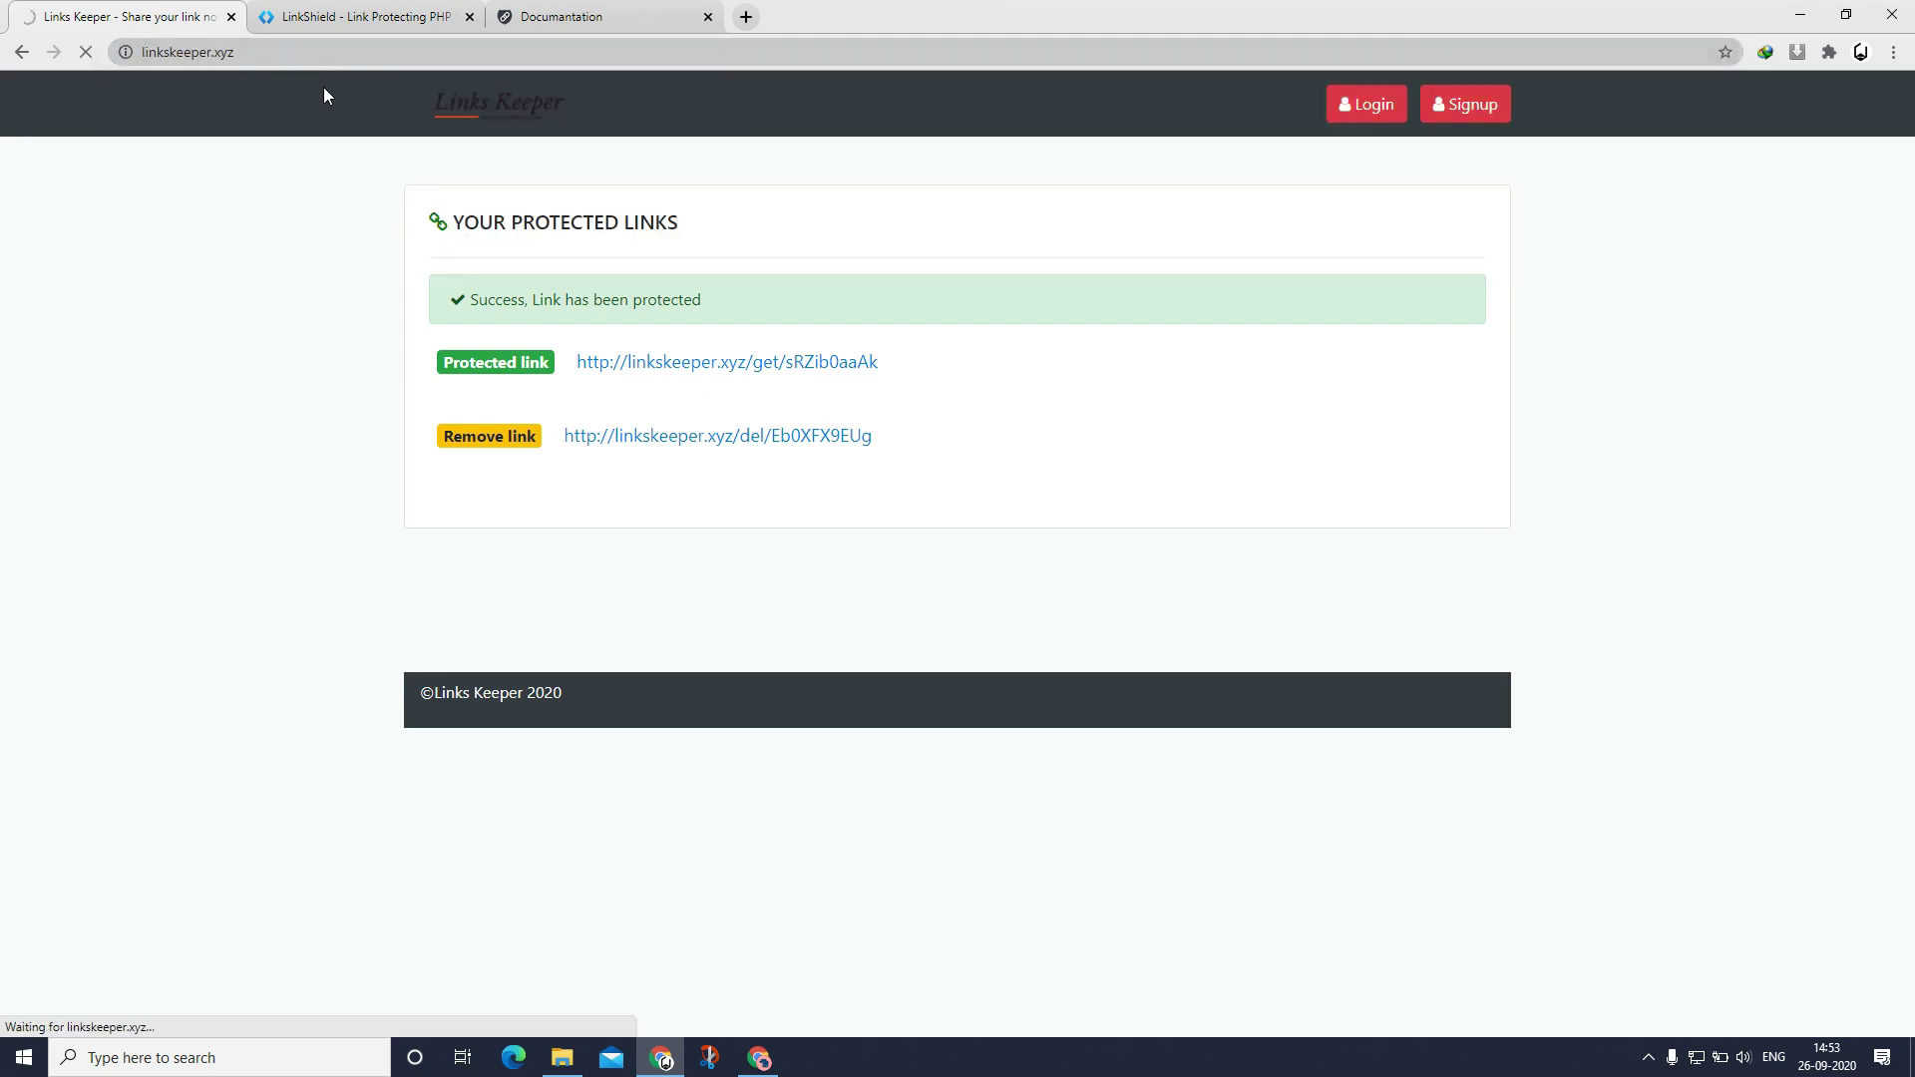
pyautogui.hotkey('ctrl', 'Tab')
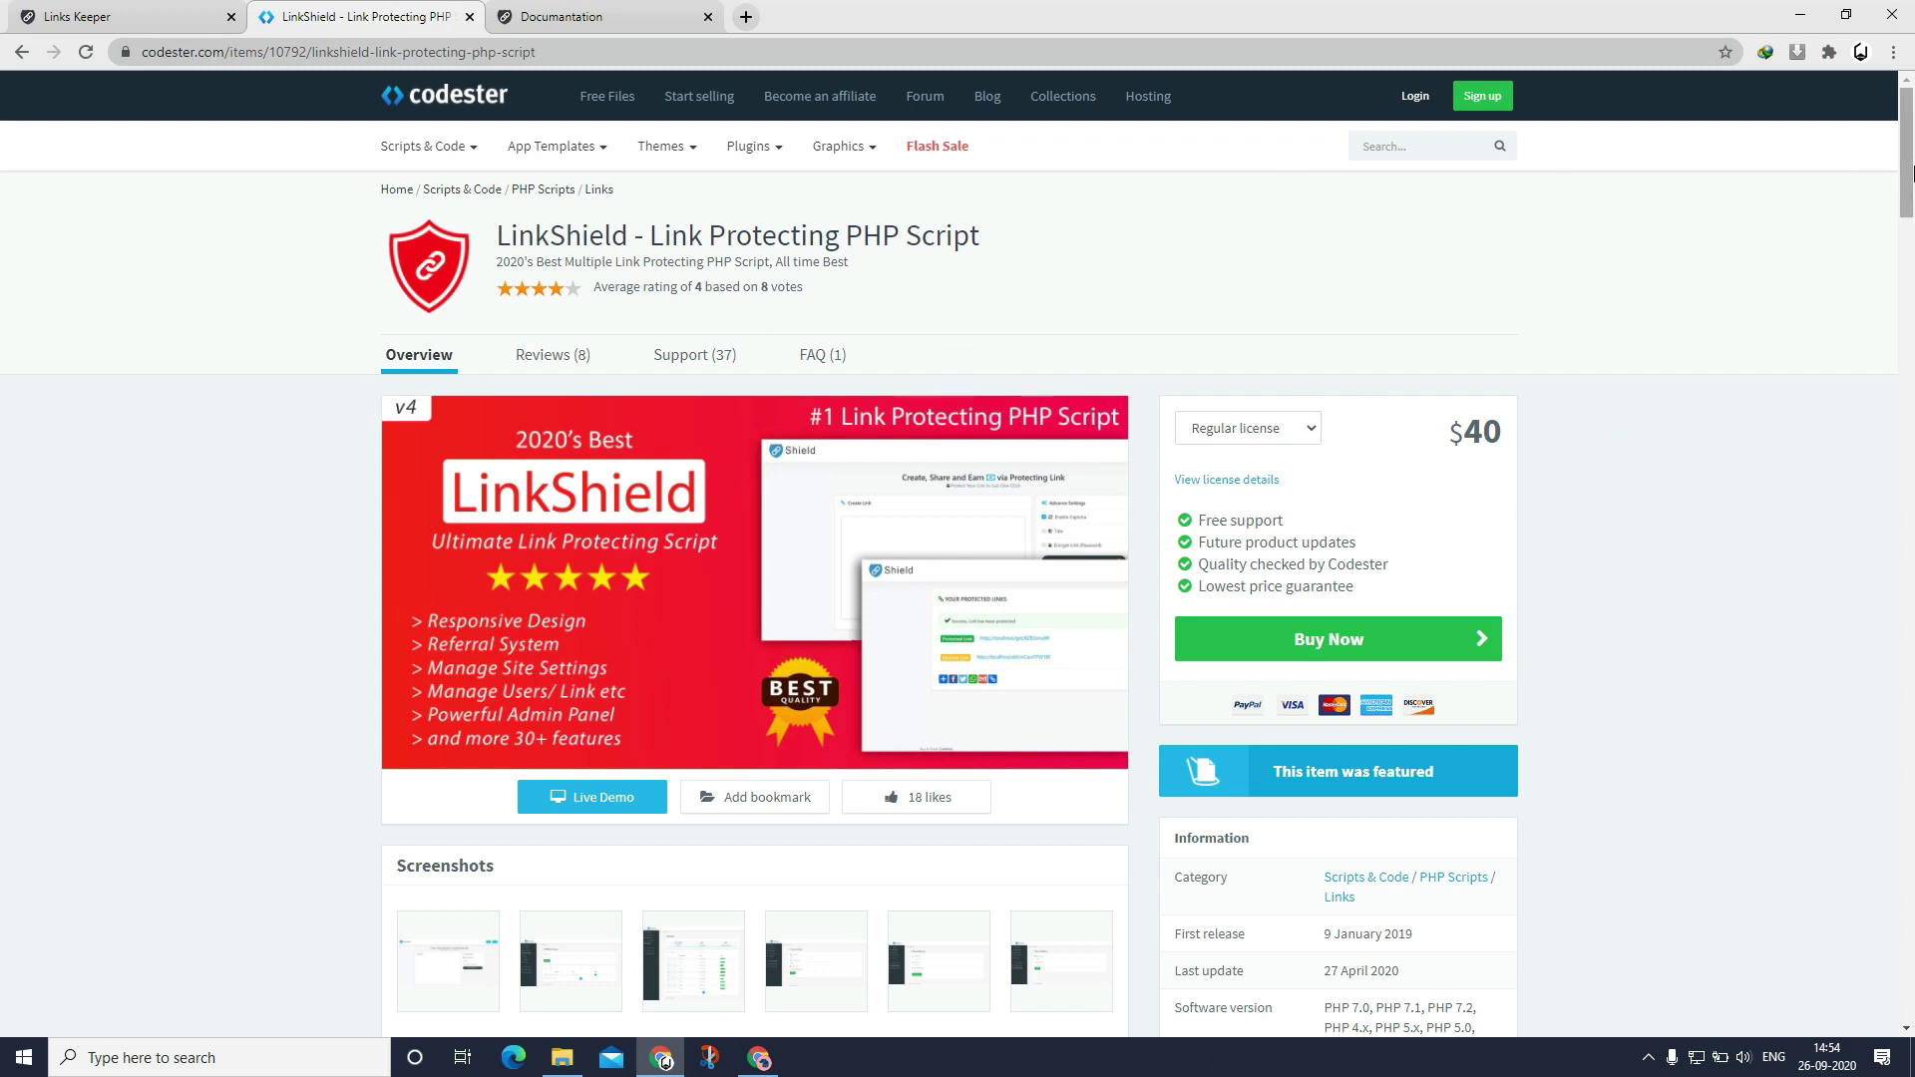
# Step: Scroll through the Codester LinkShield product page, then go back to the Links Keeper tab
pyautogui.scroll(-2, 1908, 165)
pyautogui.scroll(2, 1909, 164)
pyautogui.click(160, 10)
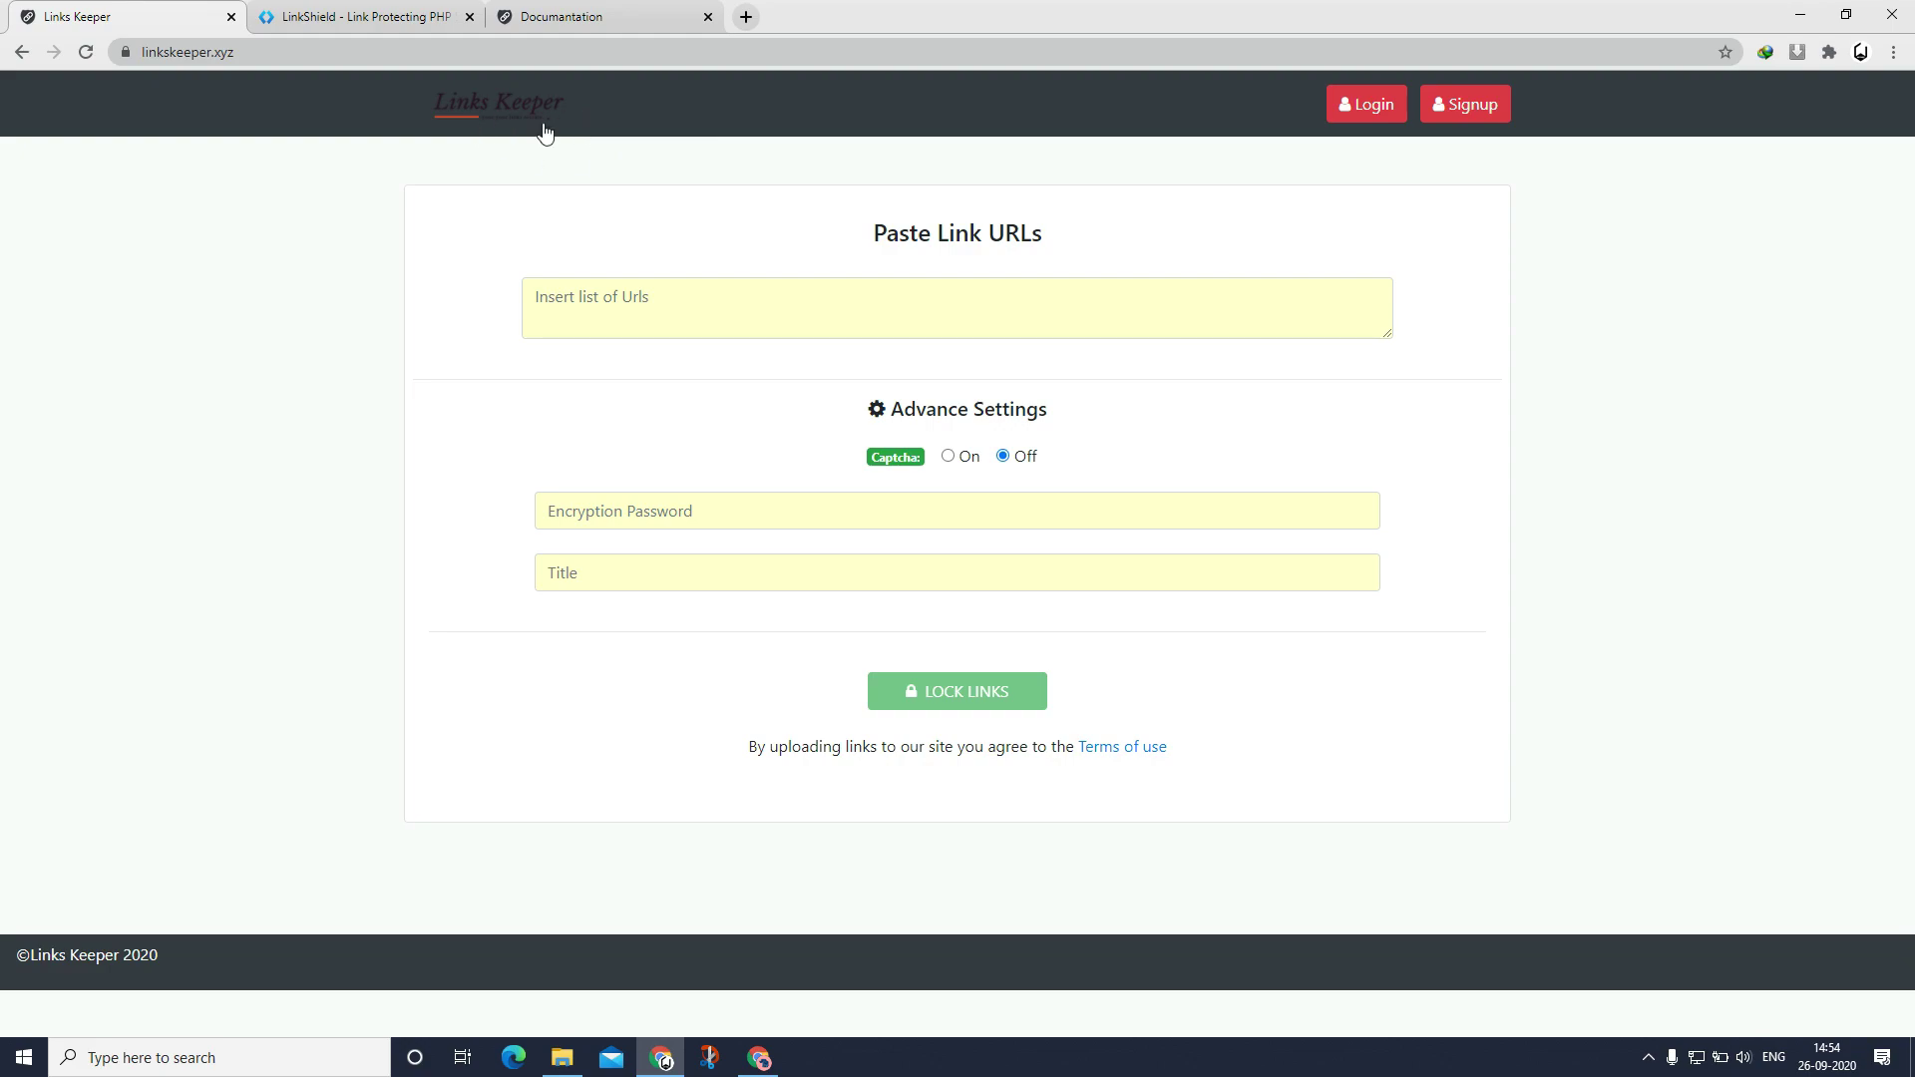
# Step: Minimize Chrome, refresh the desktop, and select the codester-10792-linkshield archive there
pyautogui.click(1801, 13)
pyautogui.moveTo(461, 181); pyautogui.dragTo(535, 163)
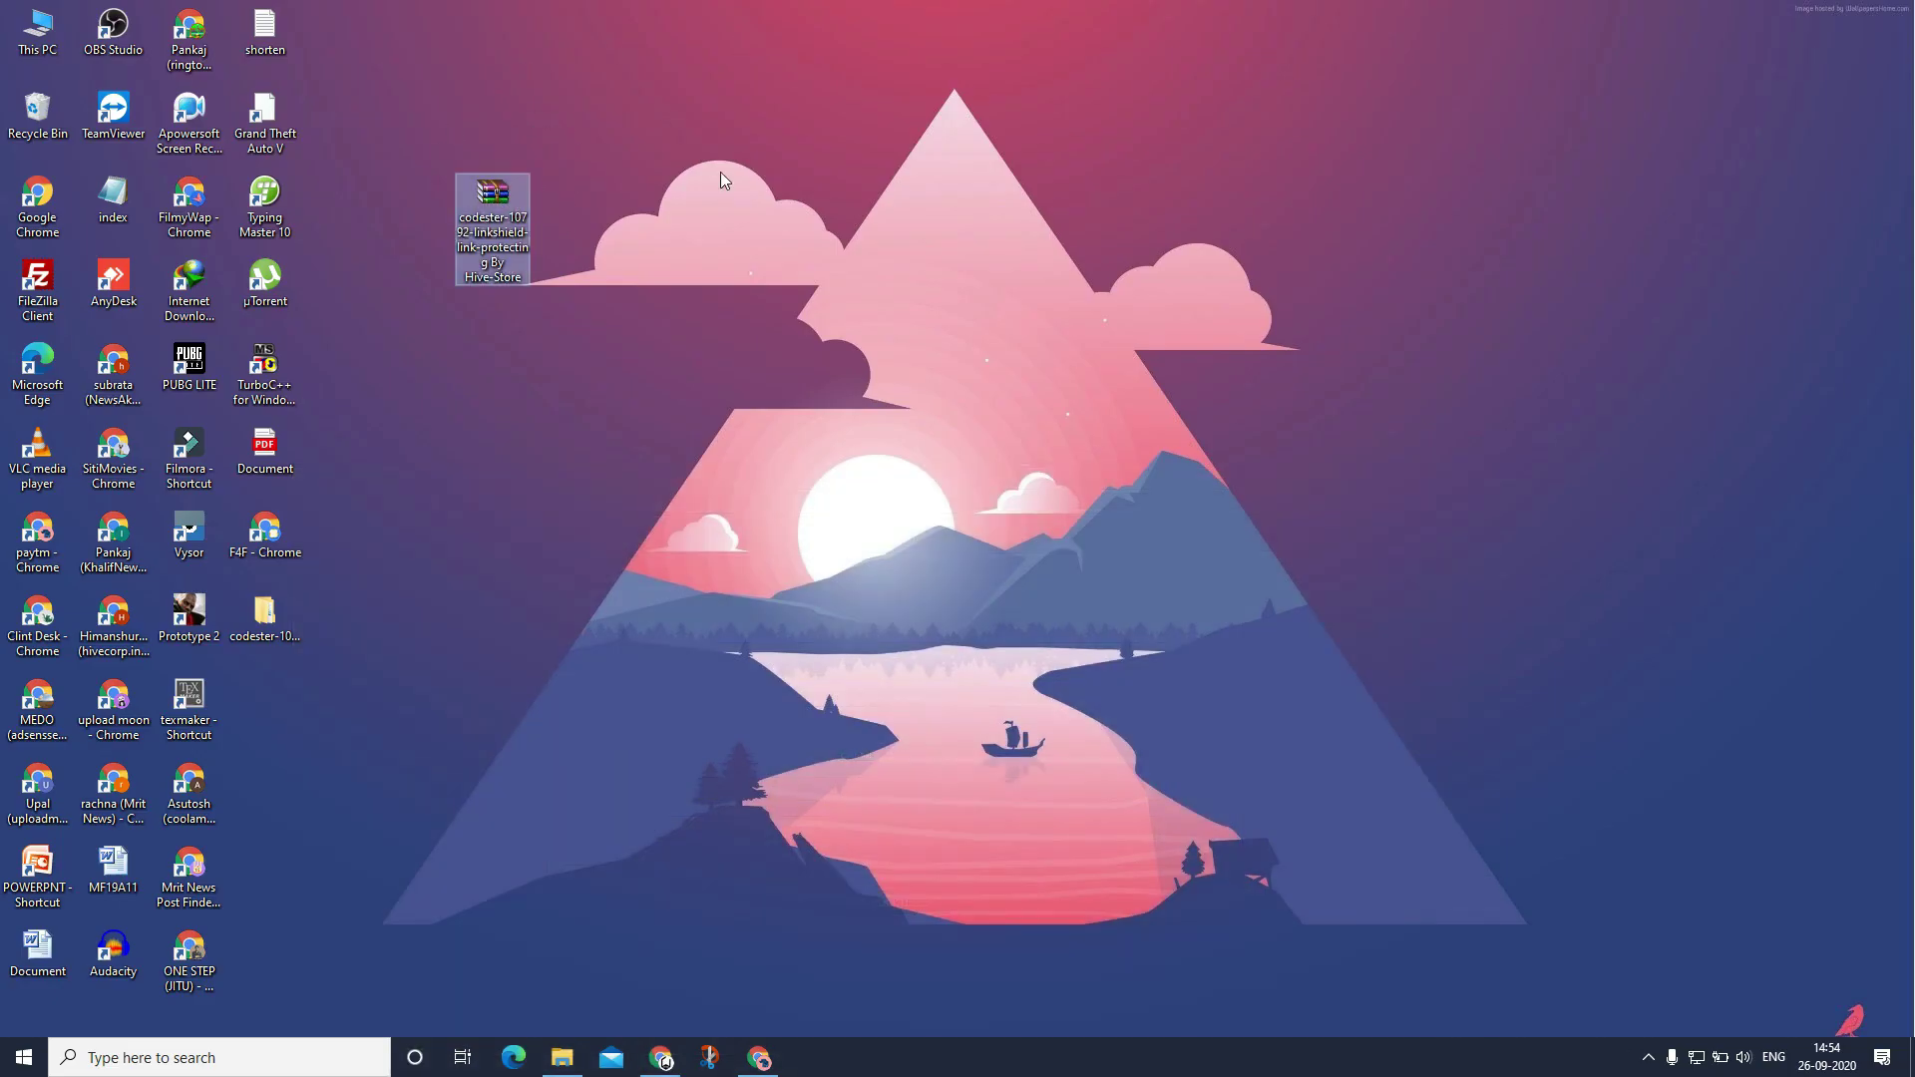
pyautogui.rightClick(878, 169)
pyautogui.click(928, 227)
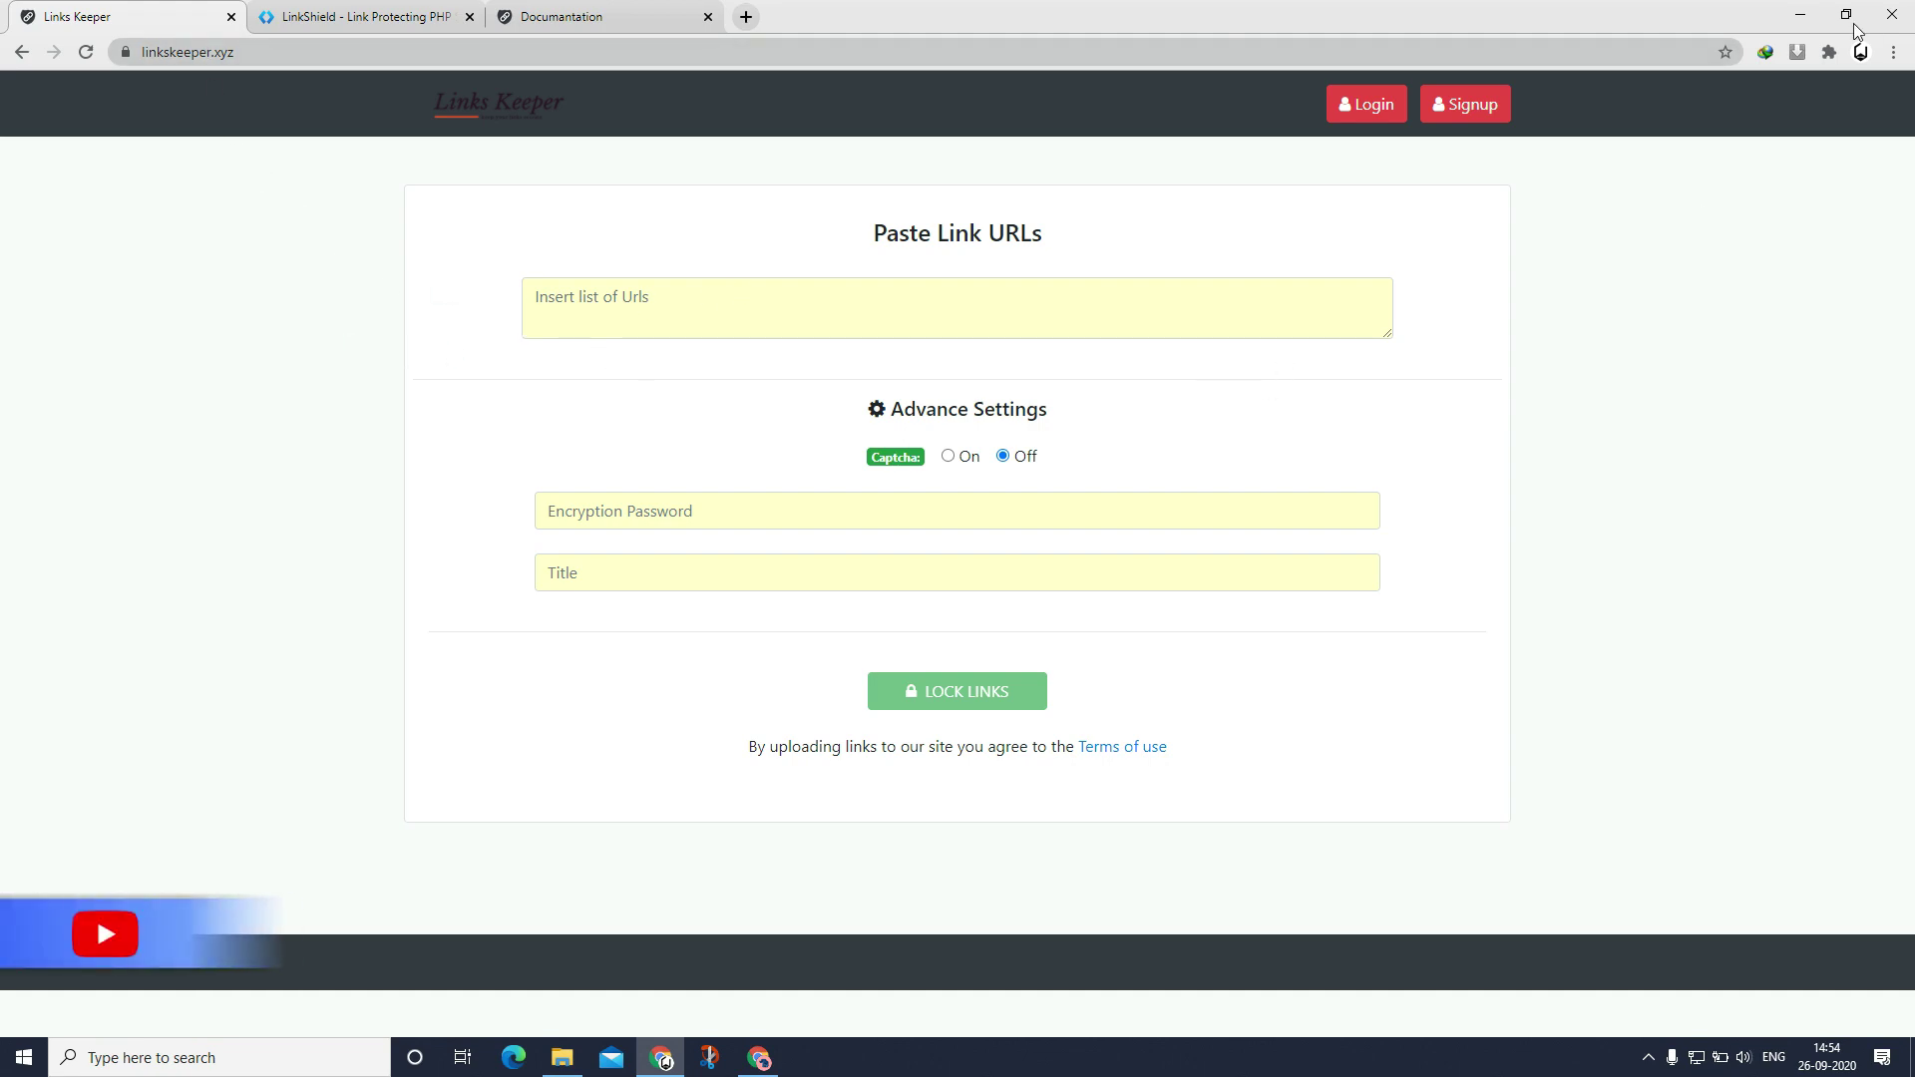
pyautogui.click(1813, 10)
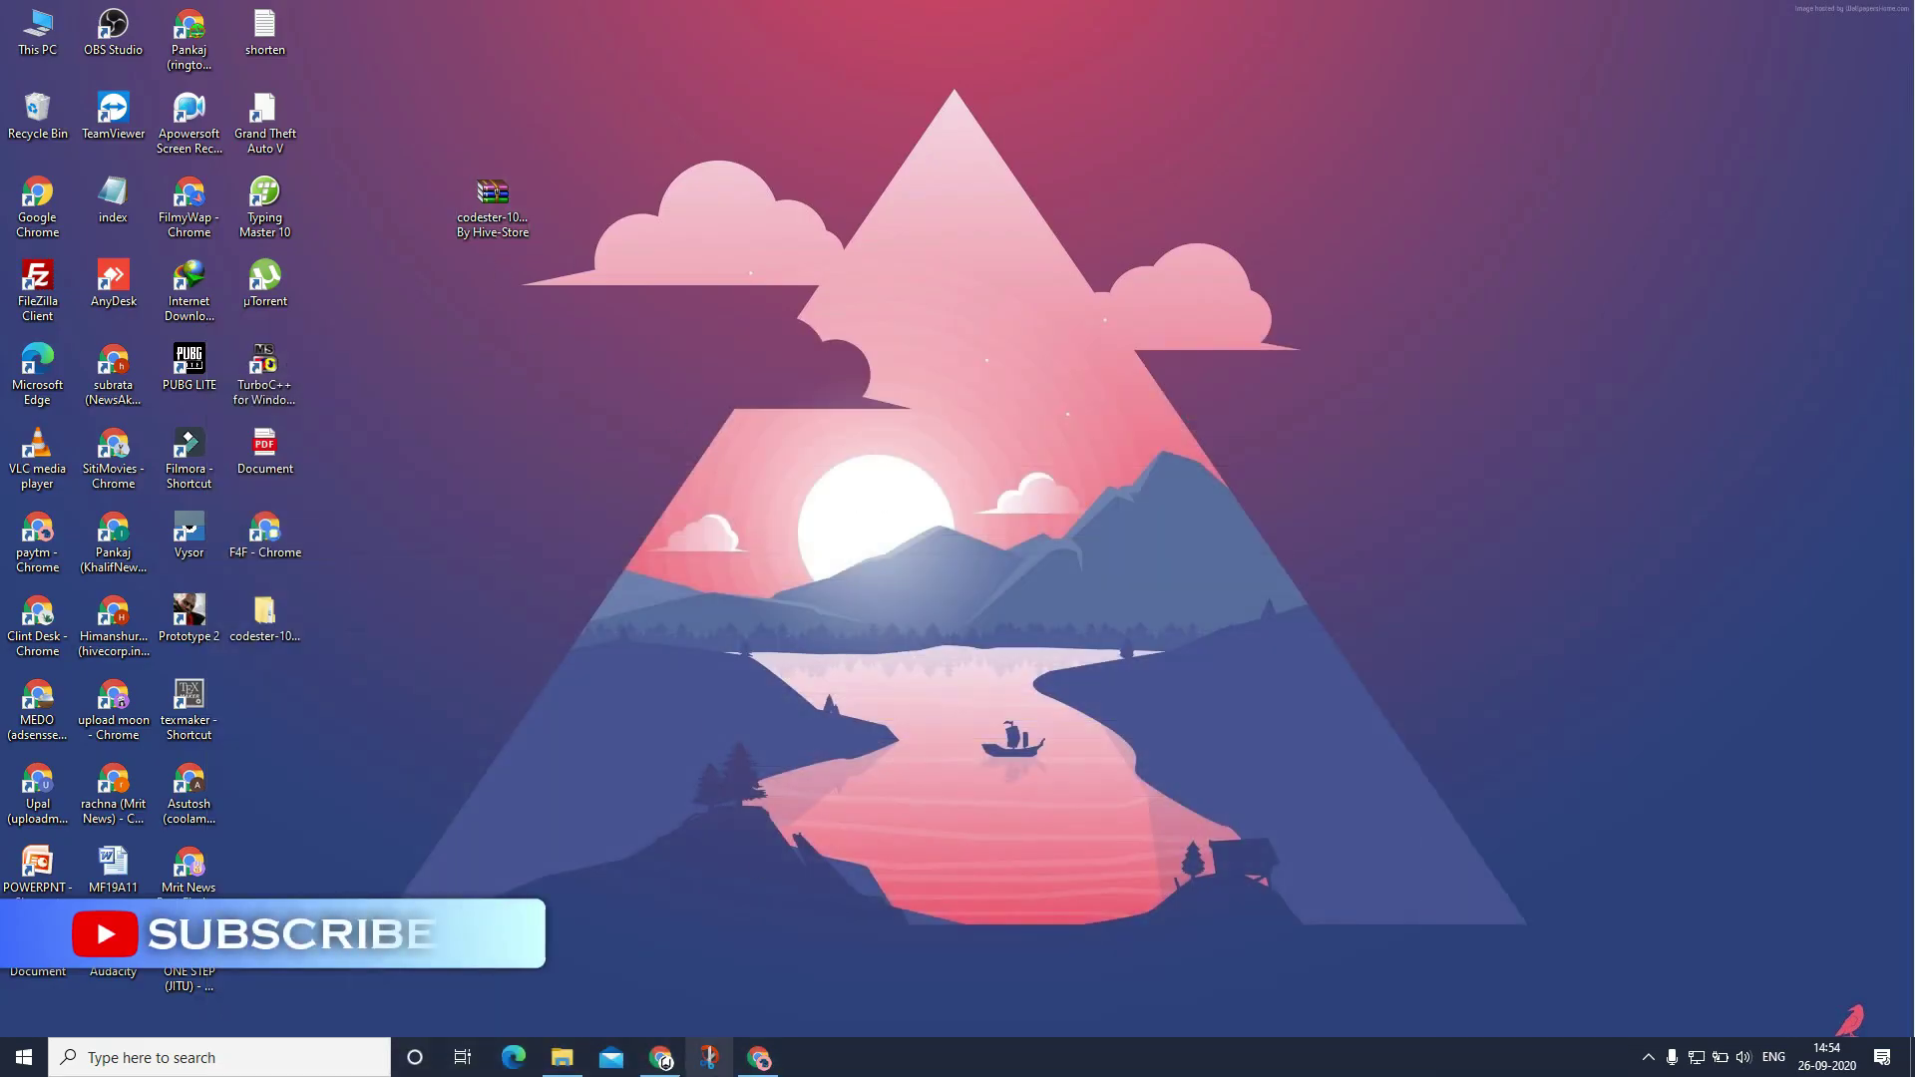
pyautogui.click(488, 201)
pyautogui.rightClick(718, 185)
pyautogui.click(786, 241)
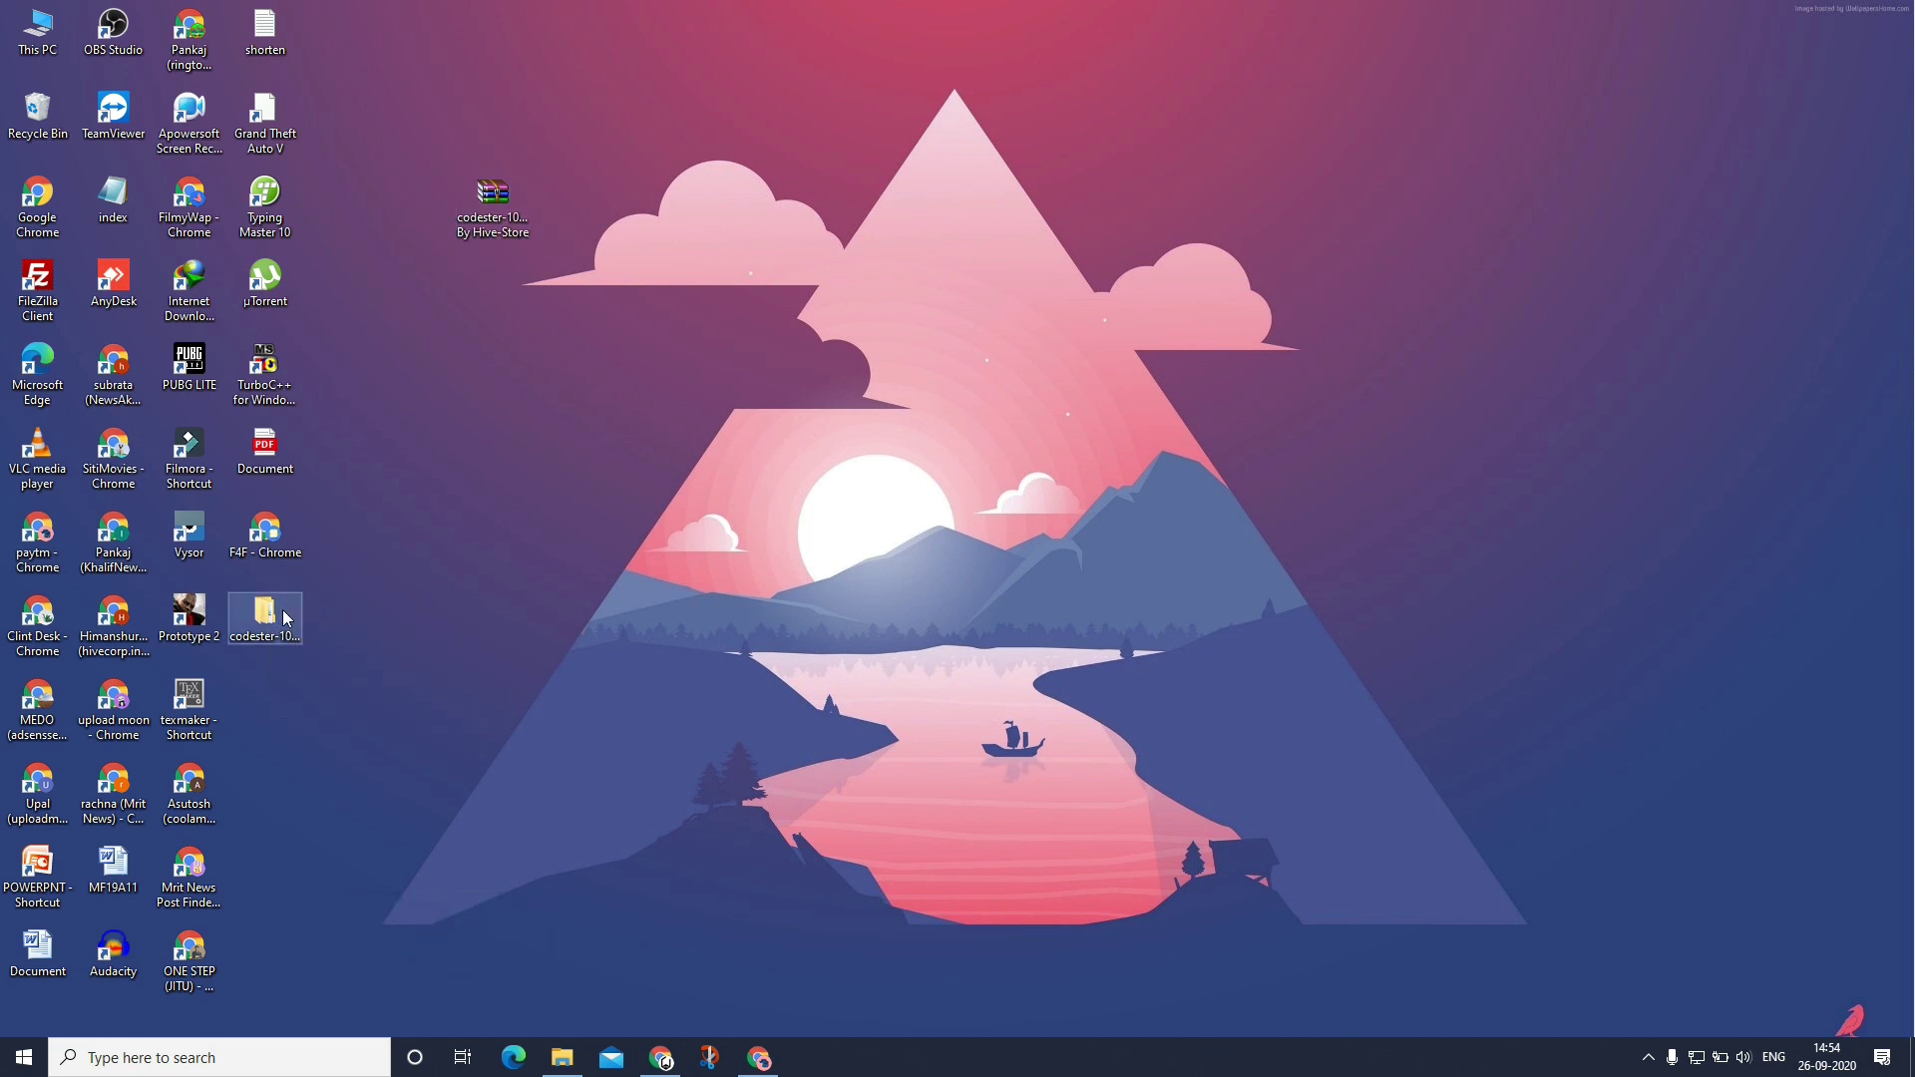
pyautogui.click(479, 222)
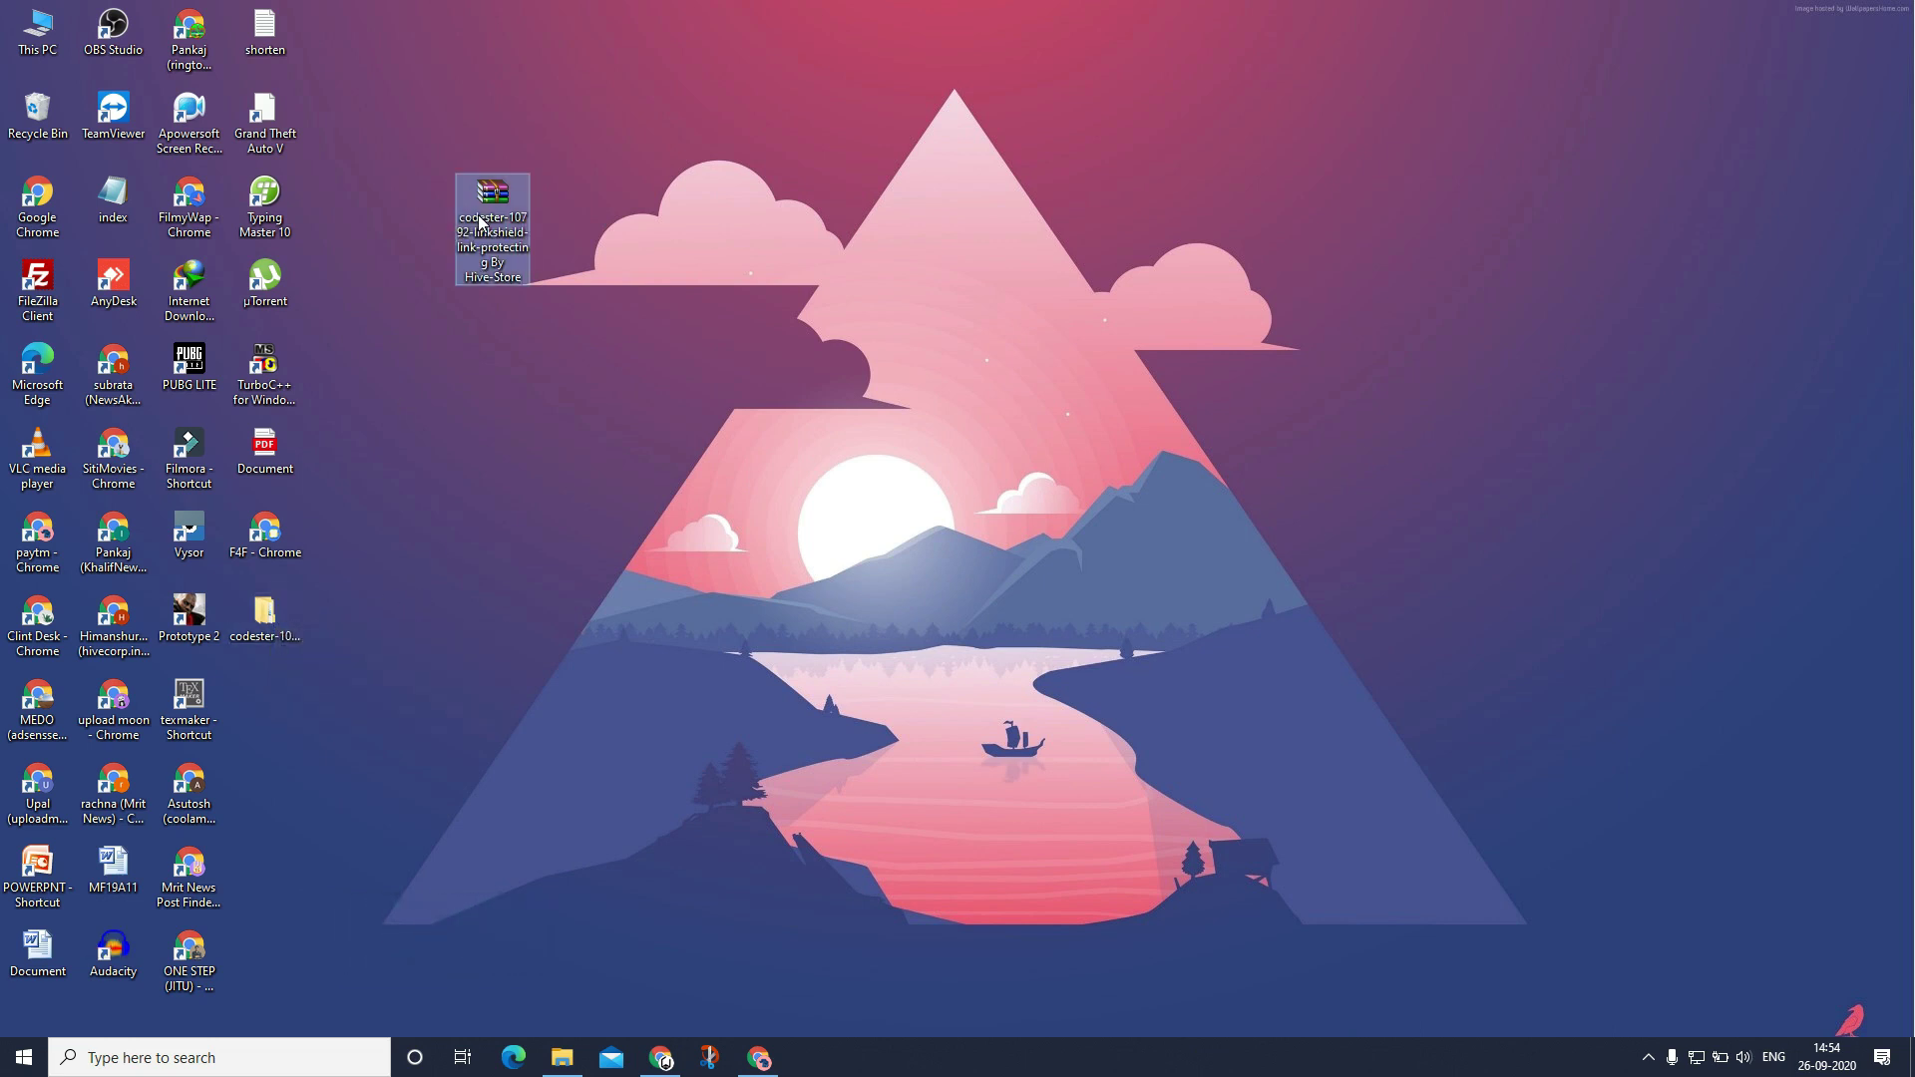
pyautogui.click(490, 431)
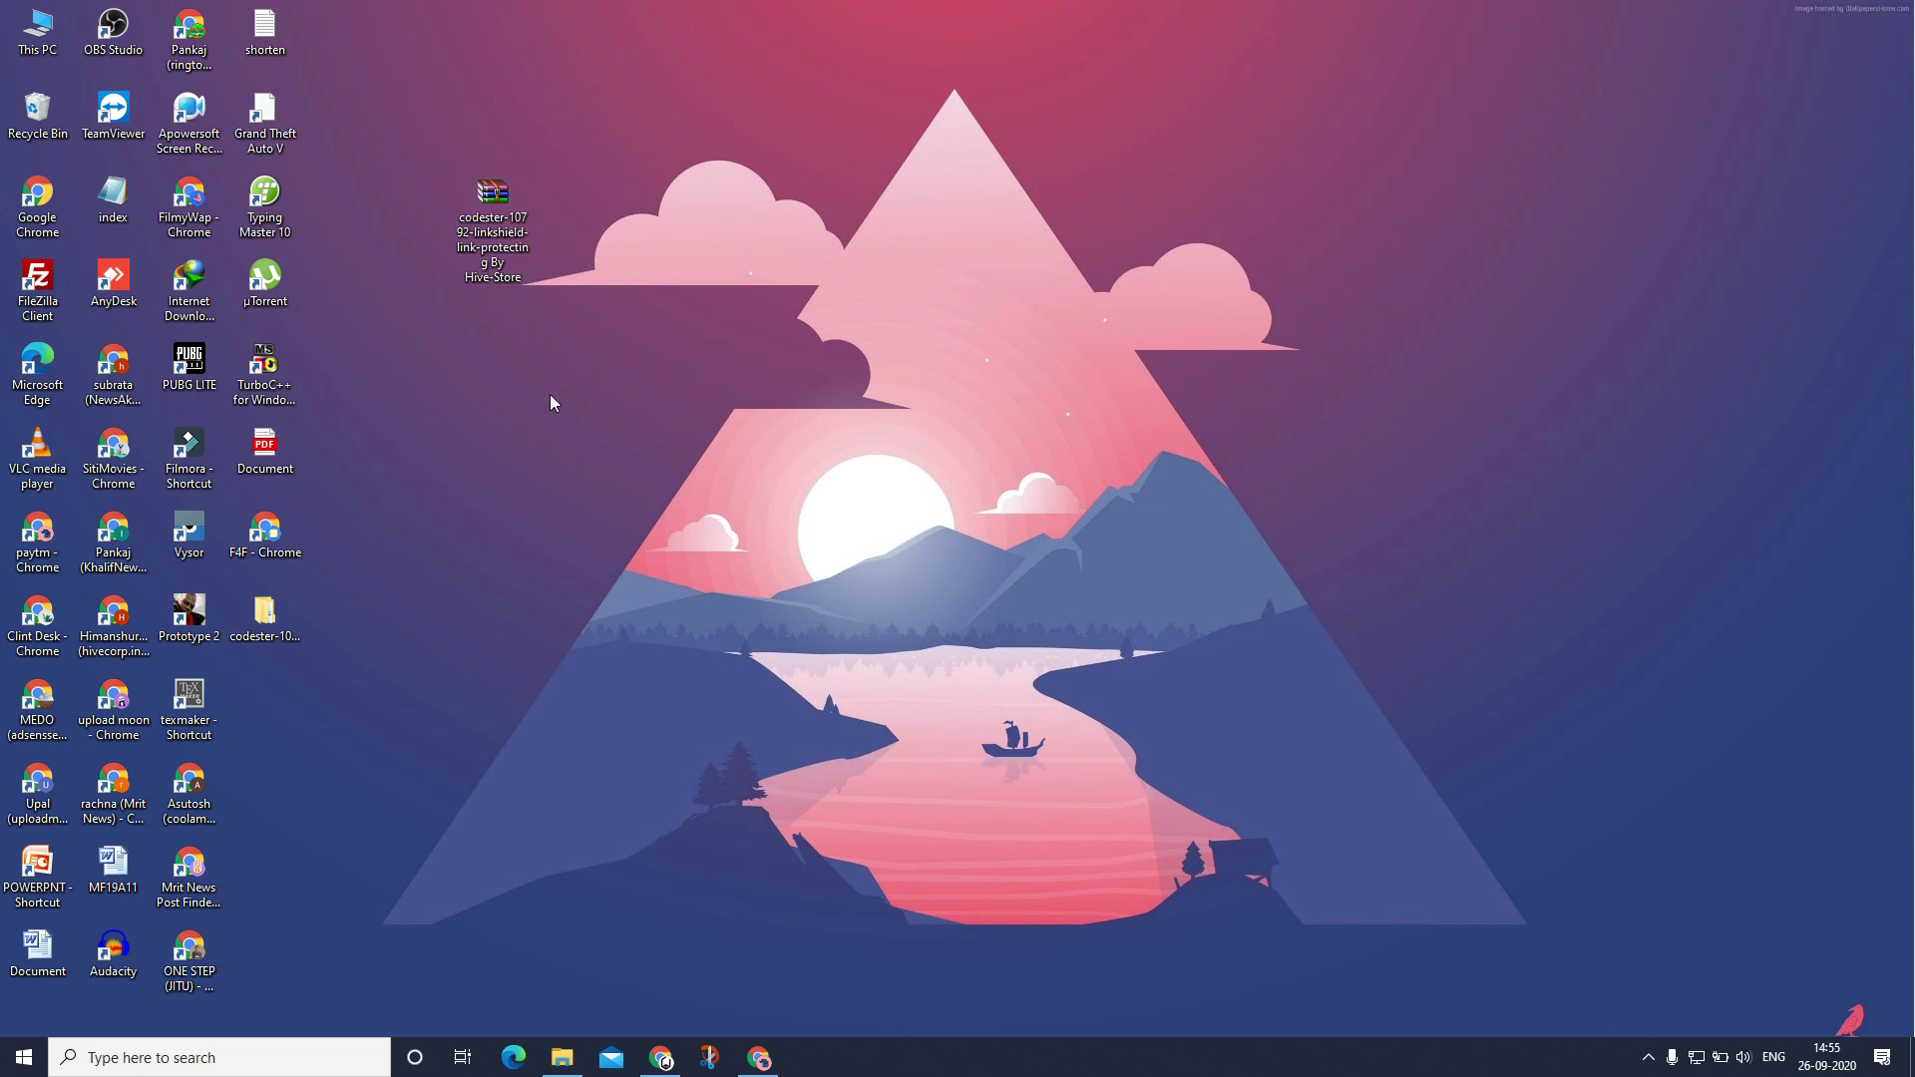
# Step: In the codester package, check the Database folder for database.sql, then open the Docs folder
pyautogui.doubleClick(277, 618)
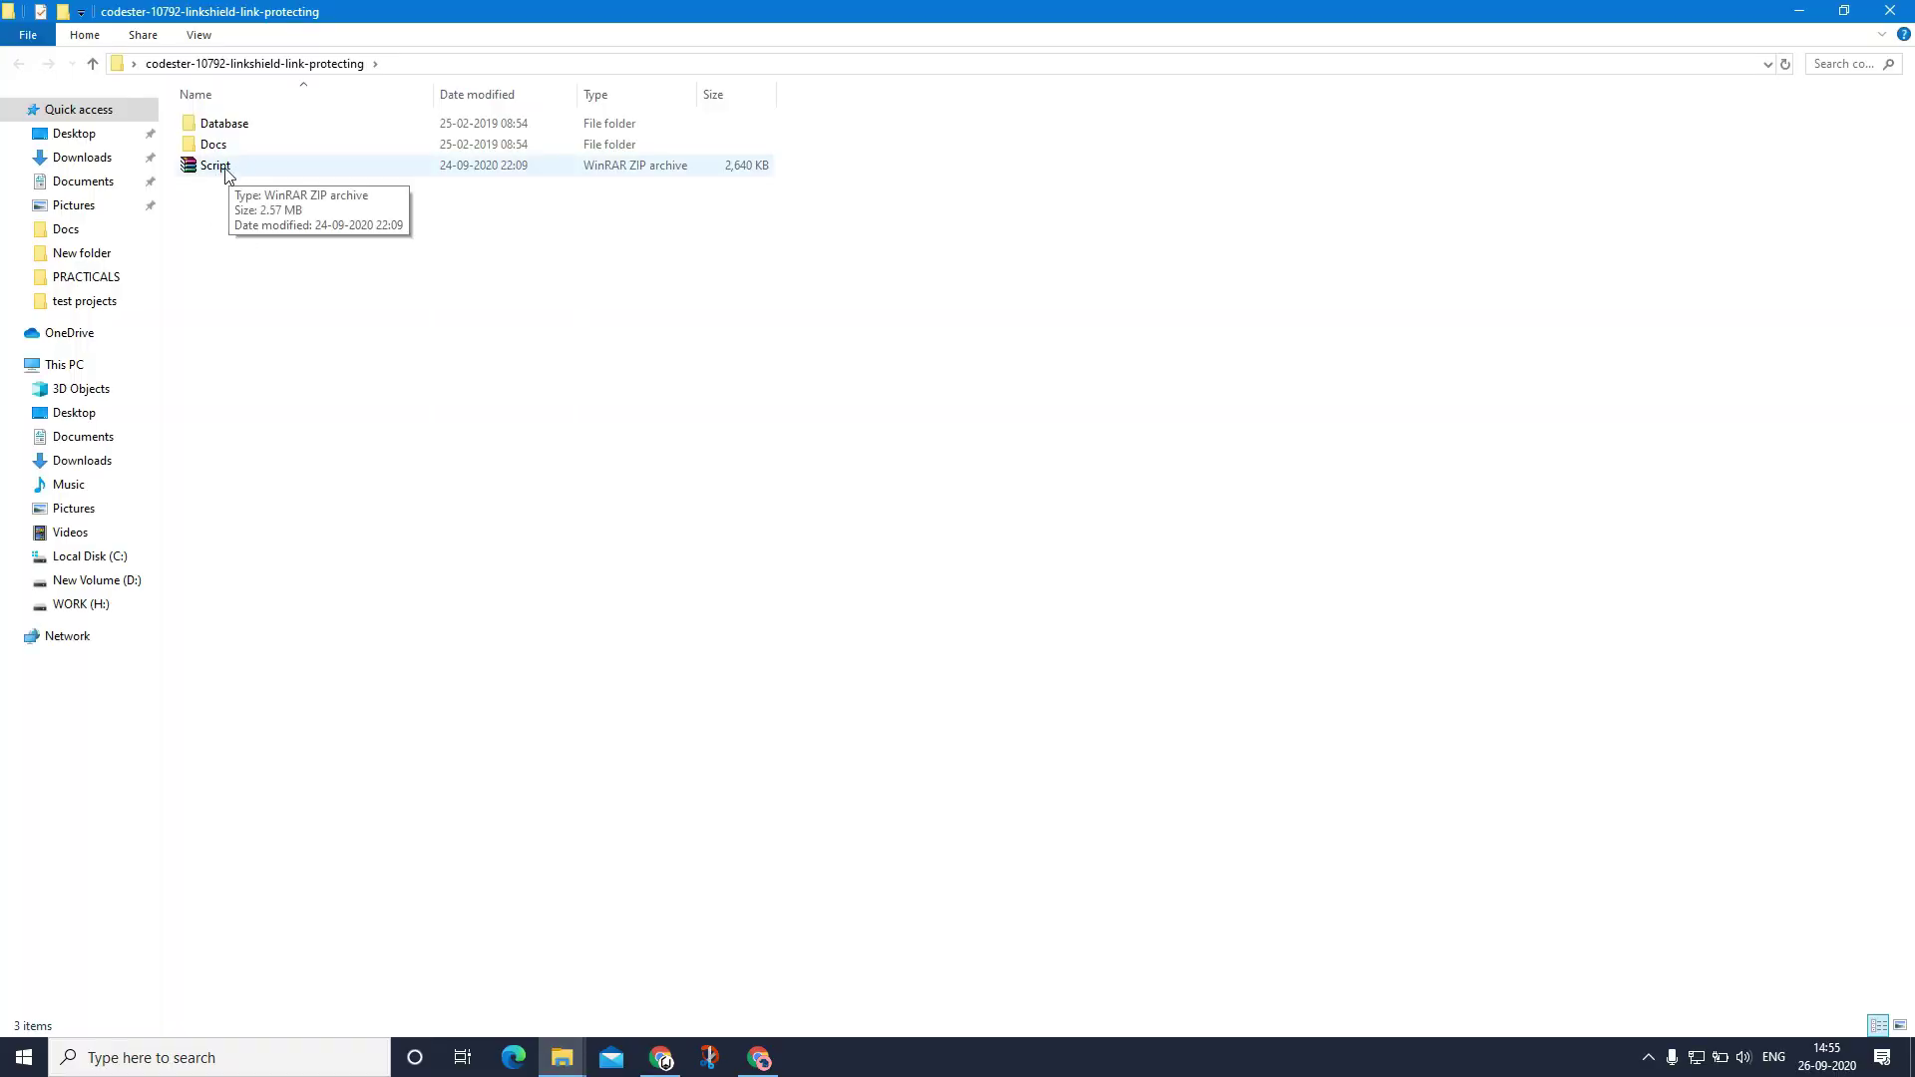
pyautogui.doubleClick(242, 126)
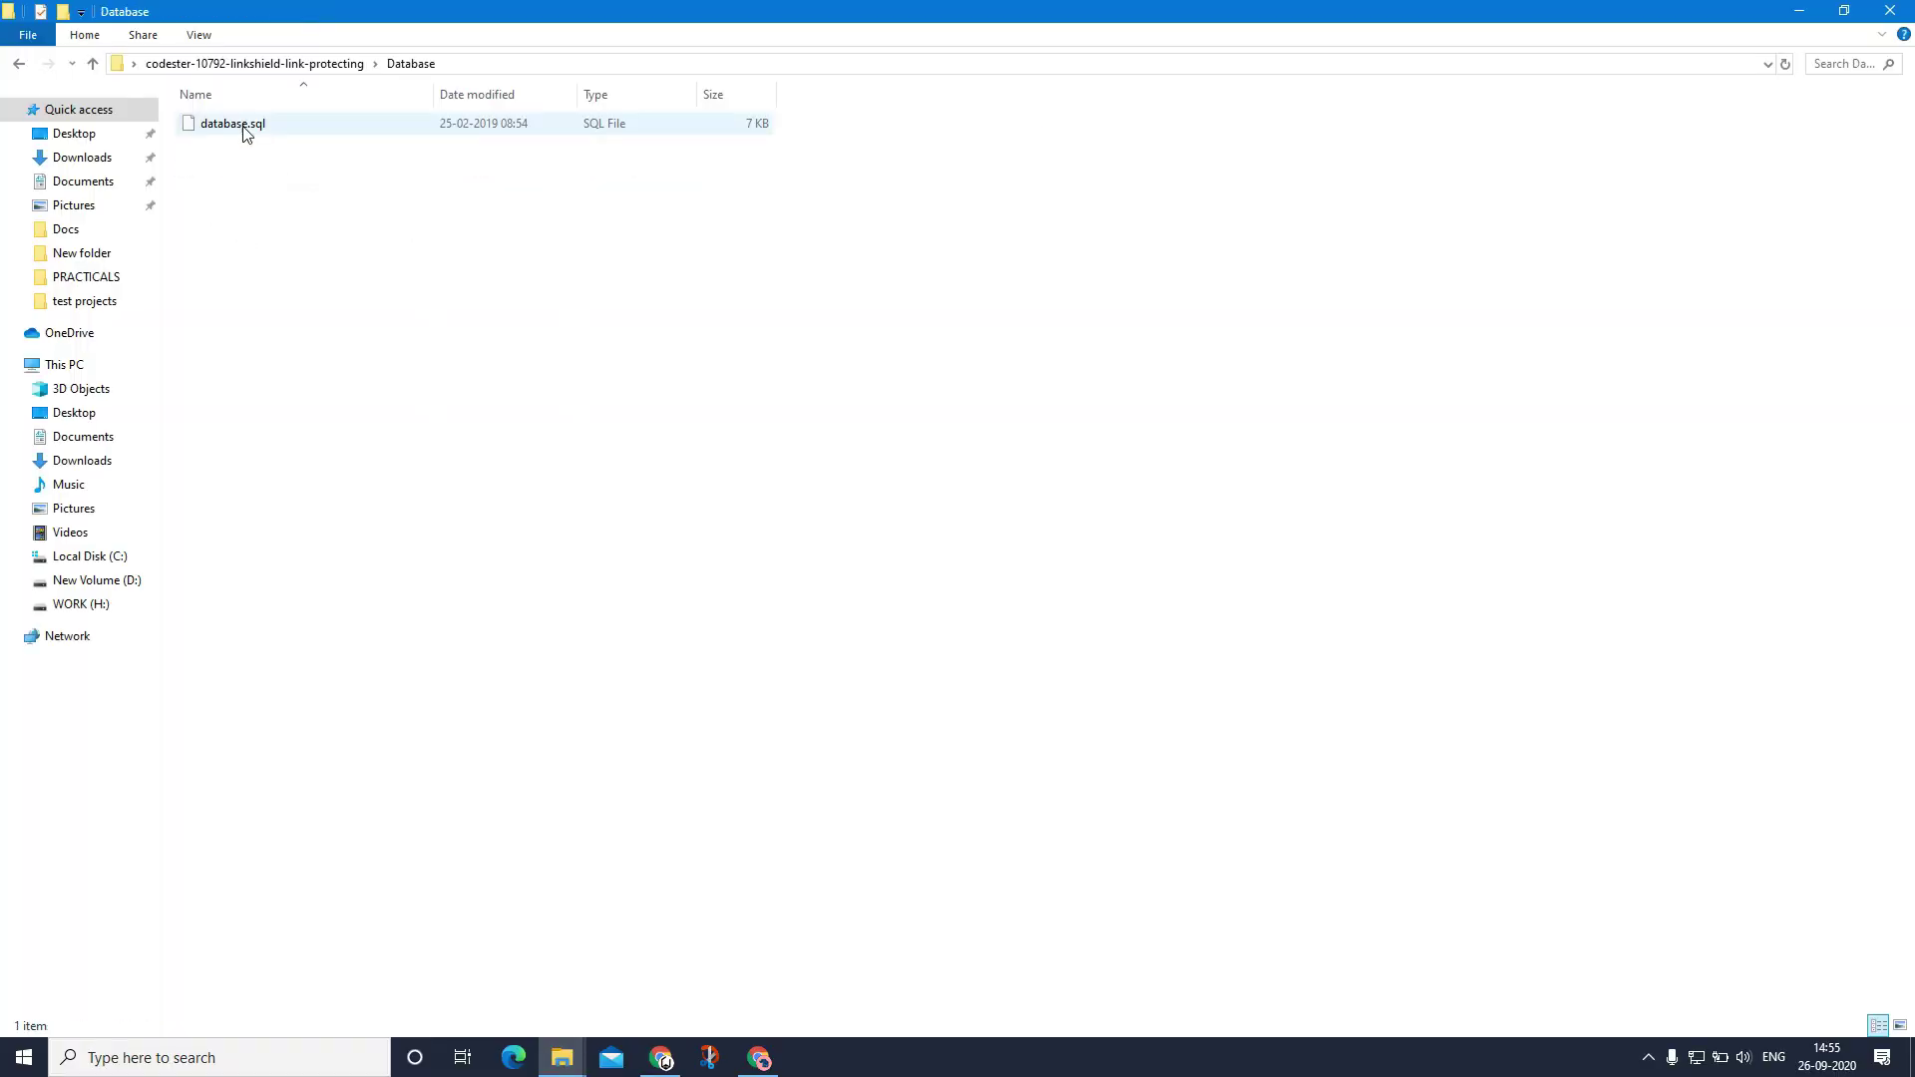
pyautogui.click(92, 66)
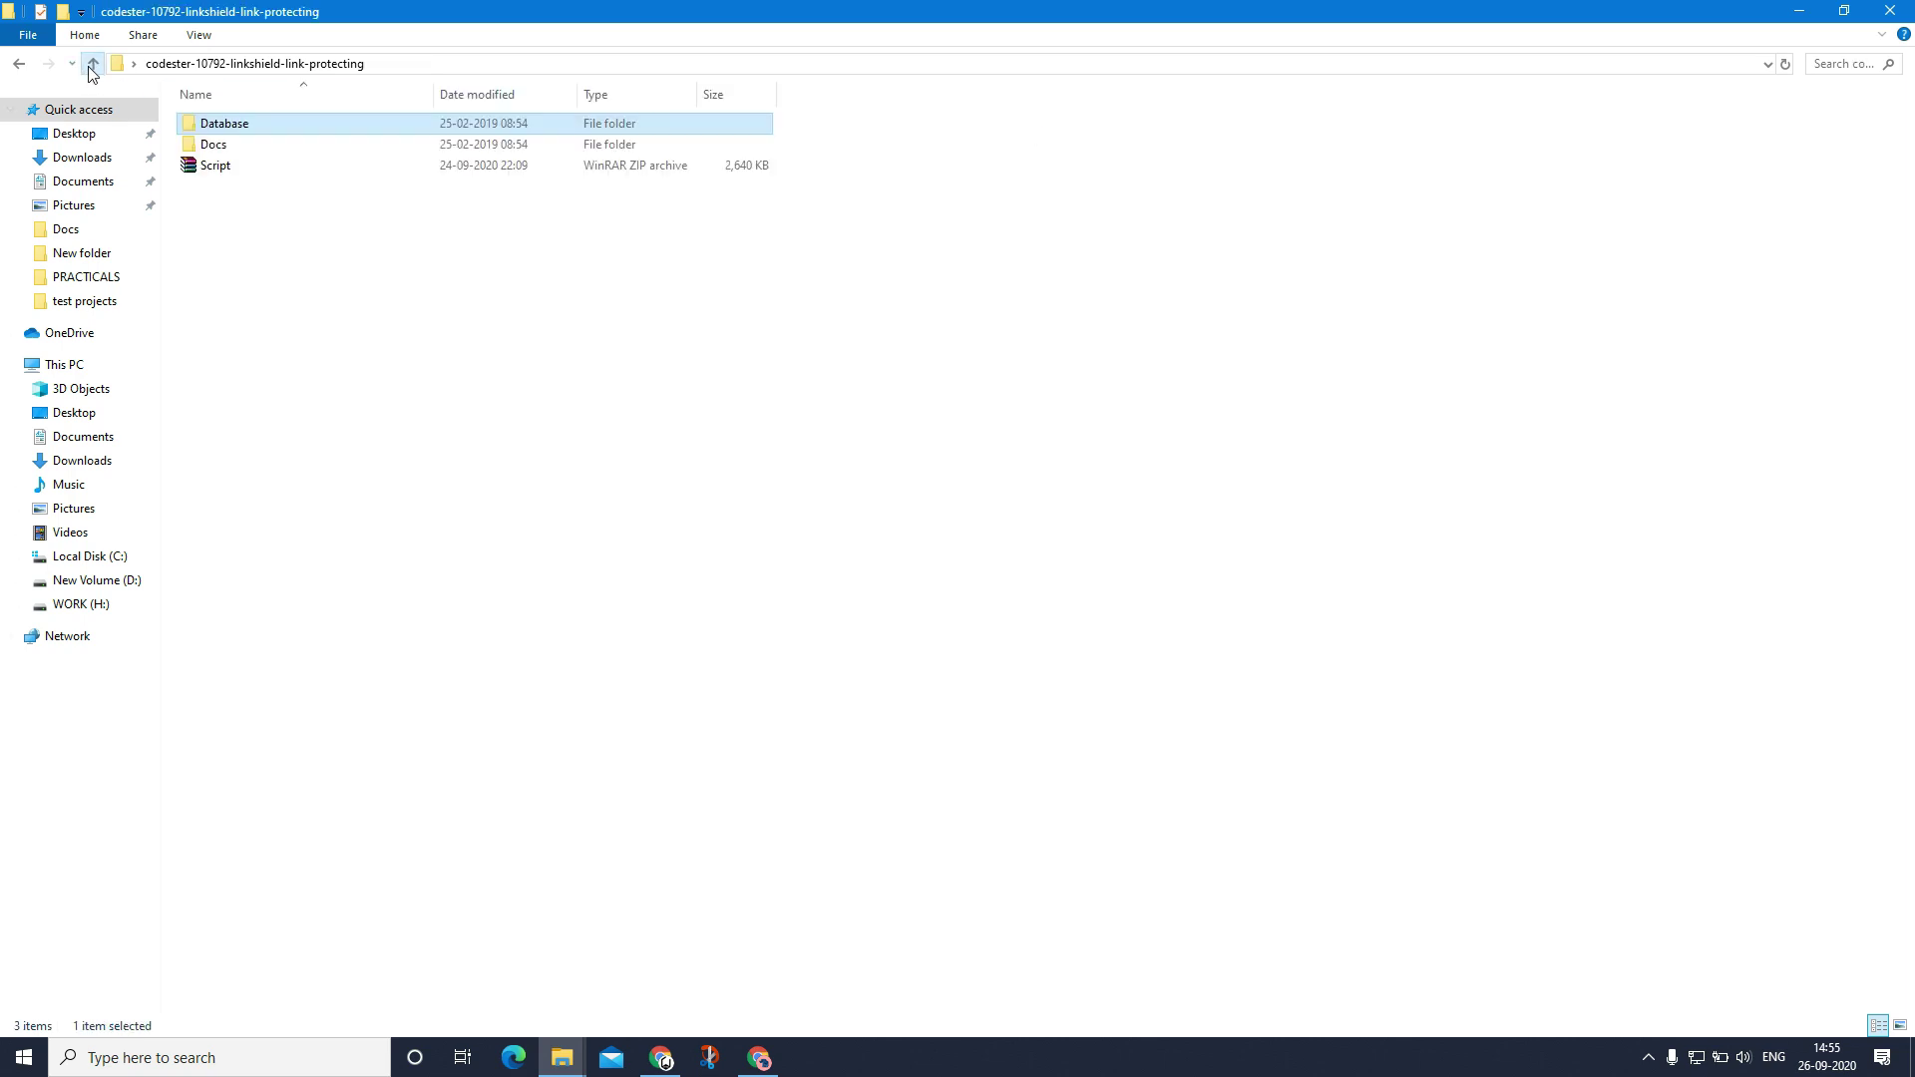
pyautogui.click(237, 149)
pyautogui.doubleClick(238, 149)
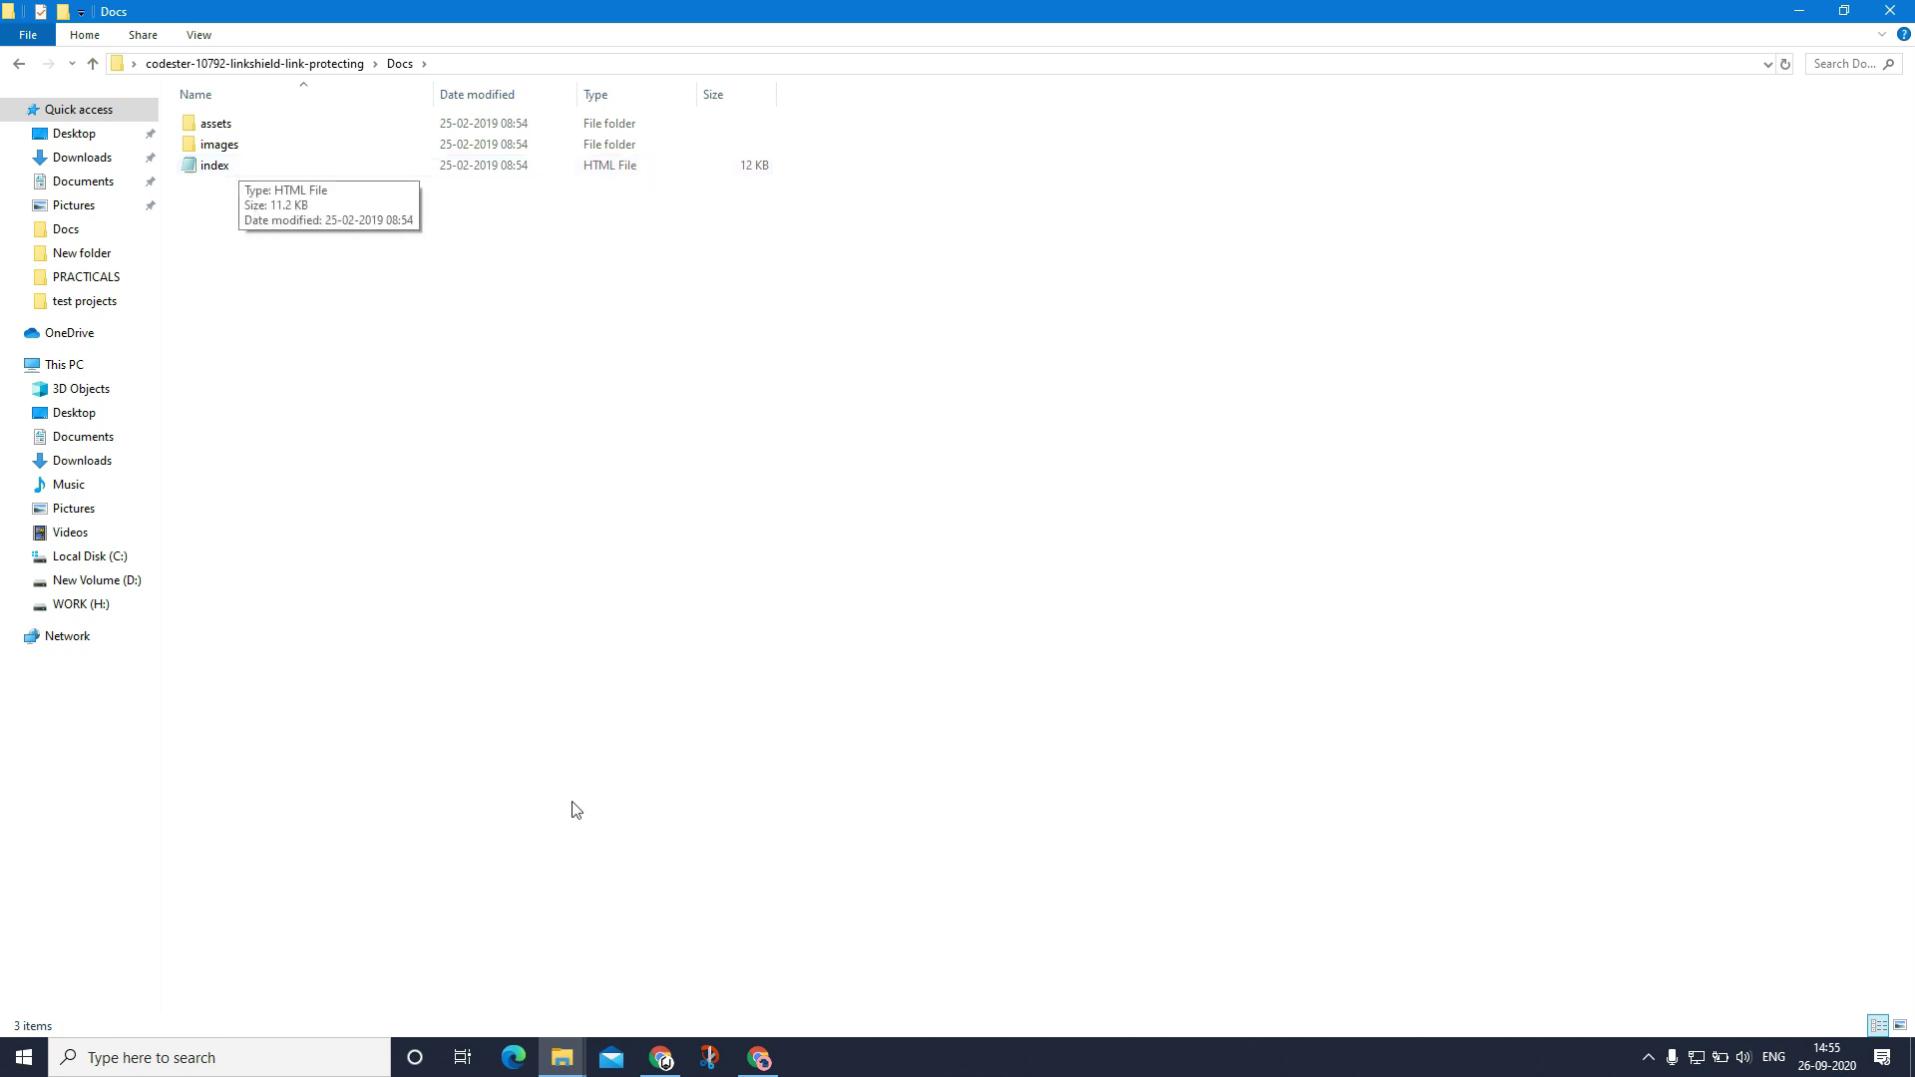
# Step: Skim the documentation's Database Import, Script Upload, Edit Config.php, Requirements and Admin Login sections
pyautogui.click(660, 1057)
pyautogui.click(563, 17)
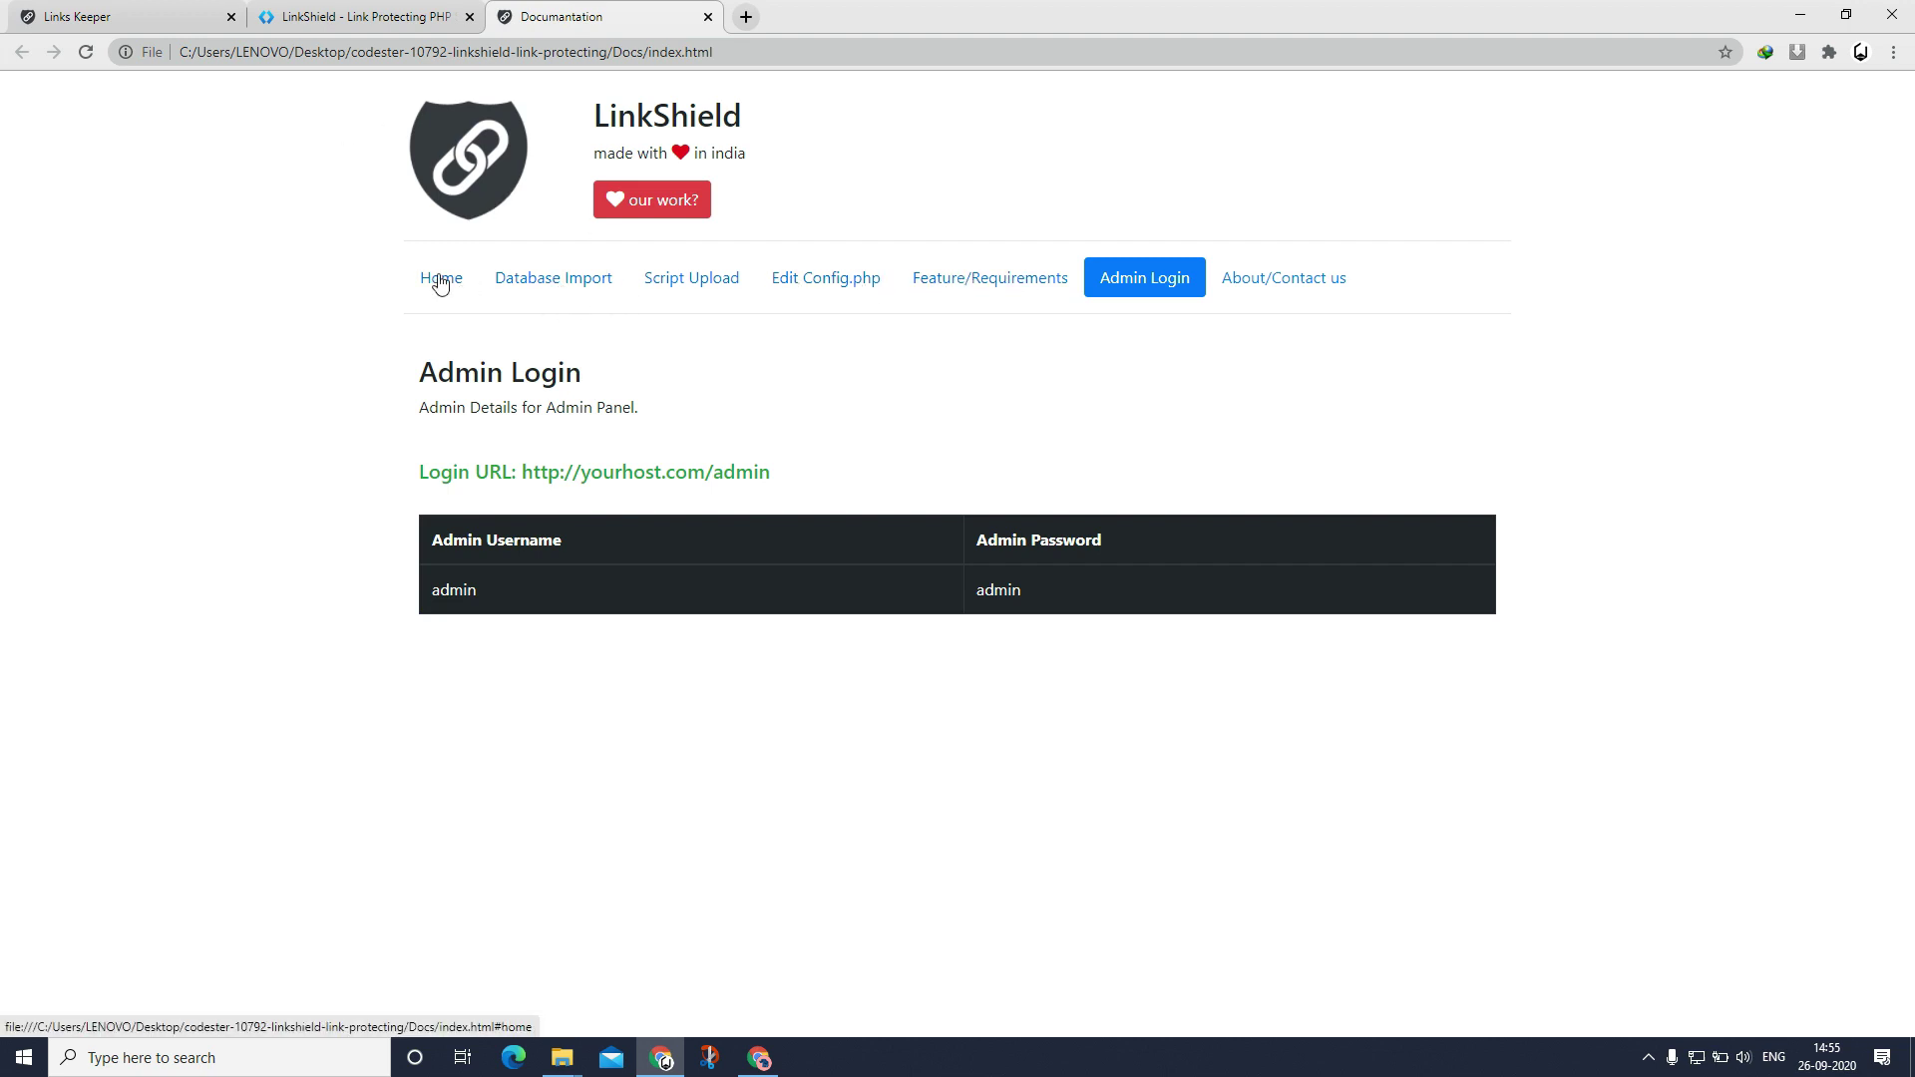
pyautogui.click(537, 280)
pyautogui.click(677, 280)
pyautogui.click(841, 280)
pyautogui.click(978, 279)
pyautogui.click(1142, 279)
pyautogui.click(359, 17)
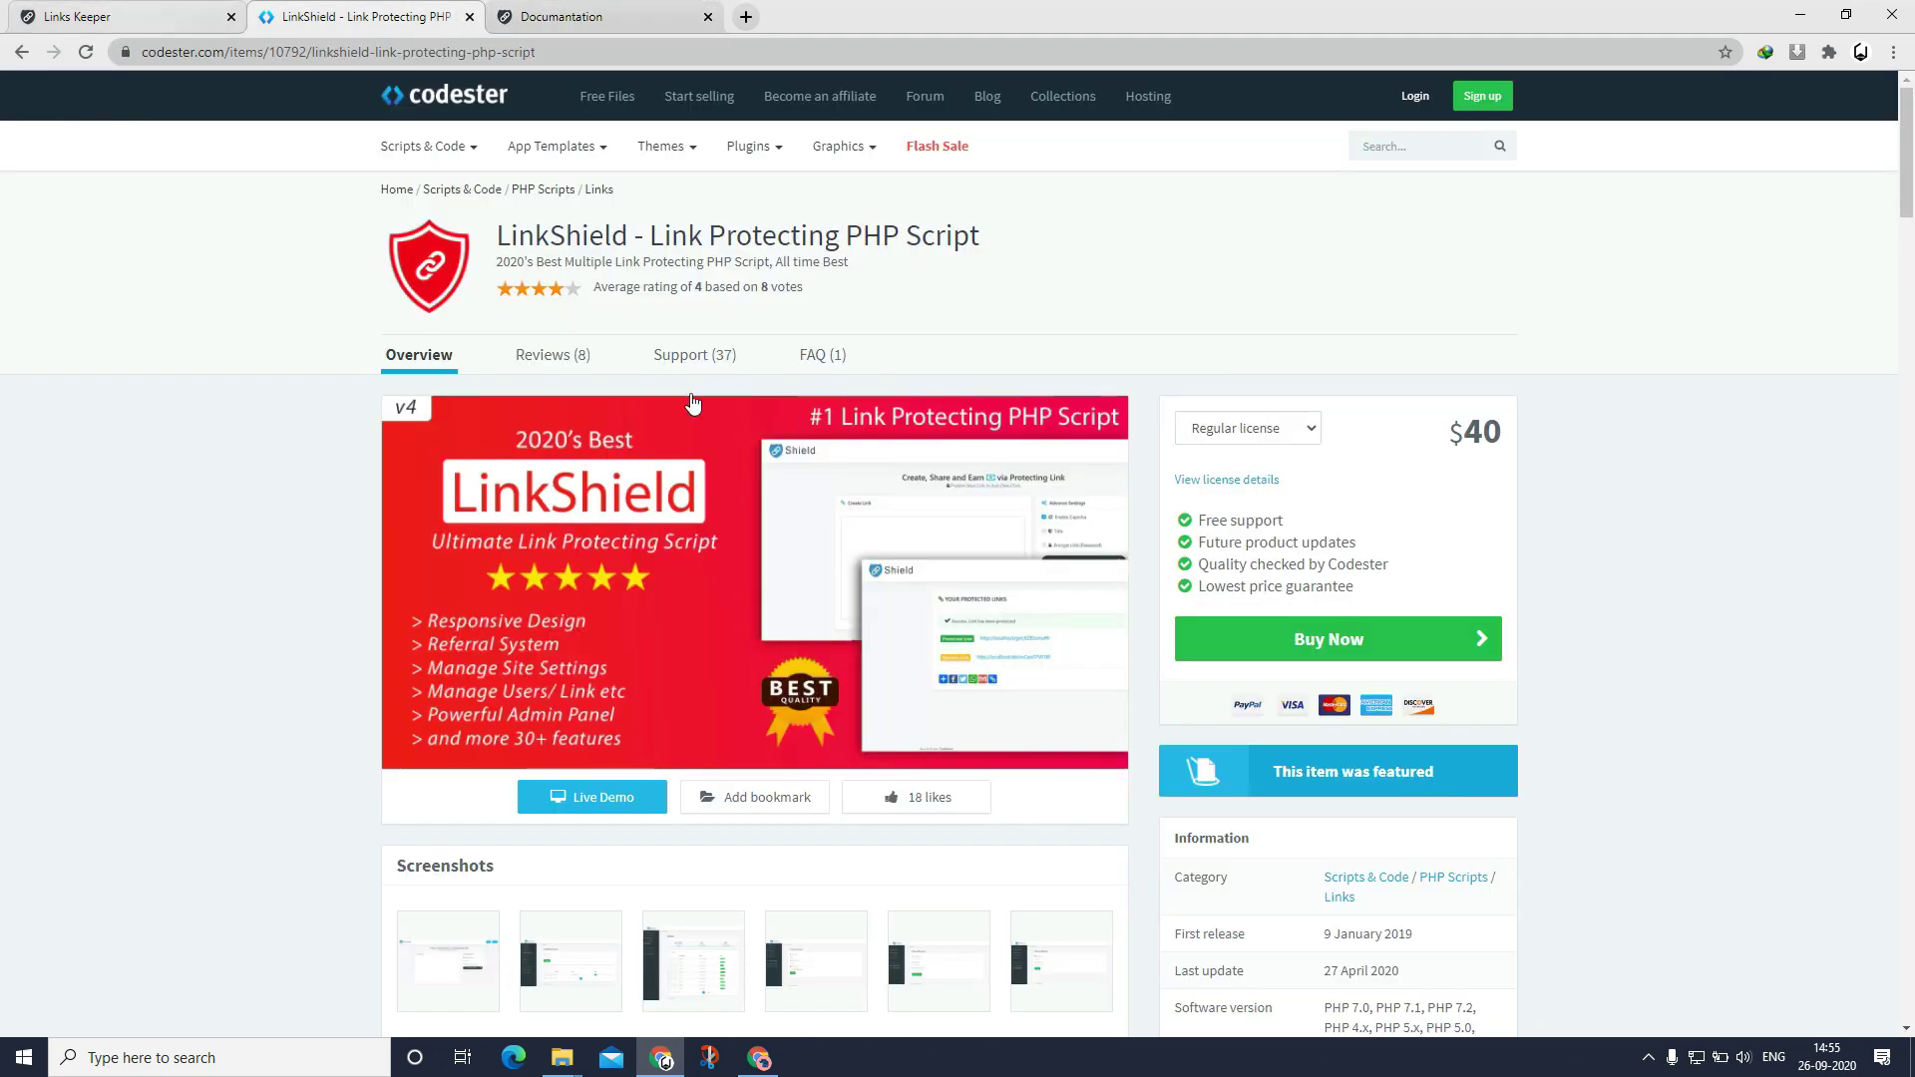
pyautogui.click(52, 8)
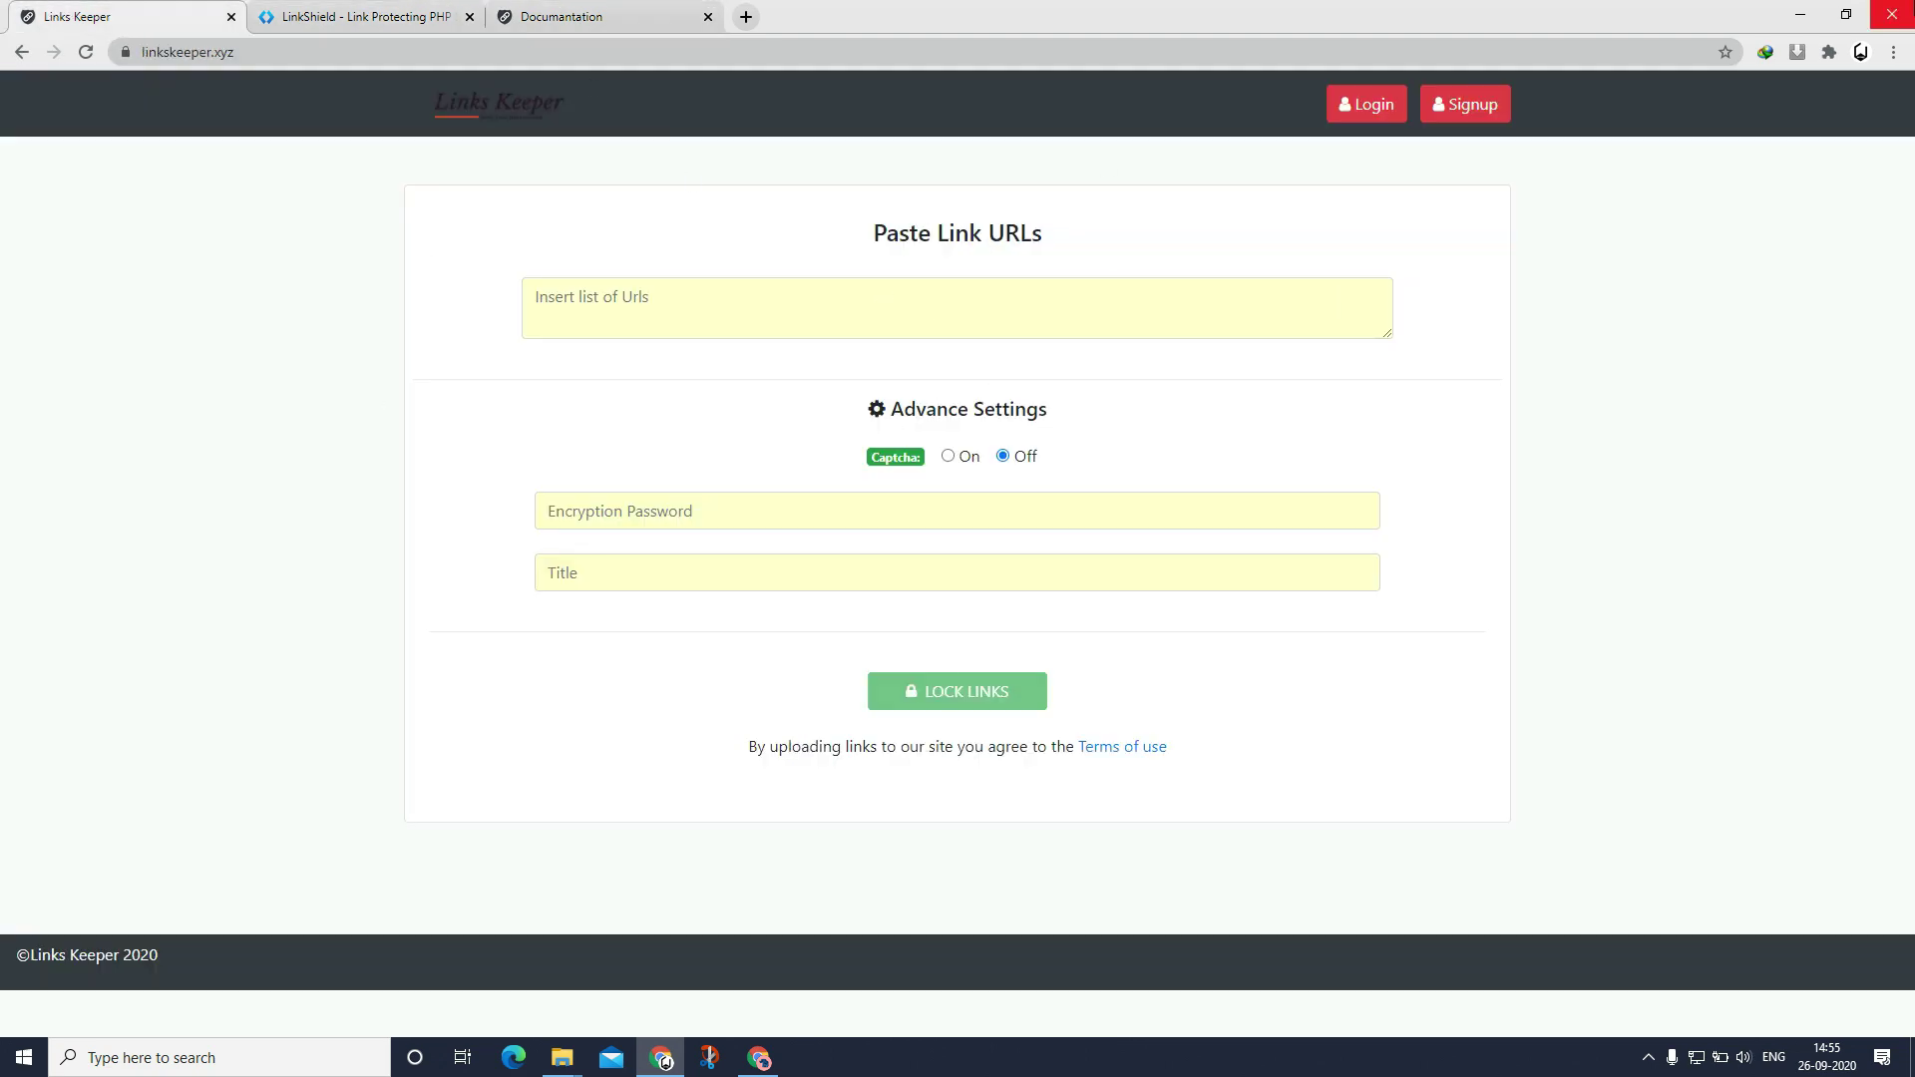
# Step: Put the Docs folder away and bring up cPanel's MySQL Databases page
pyautogui.click(759, 1055)
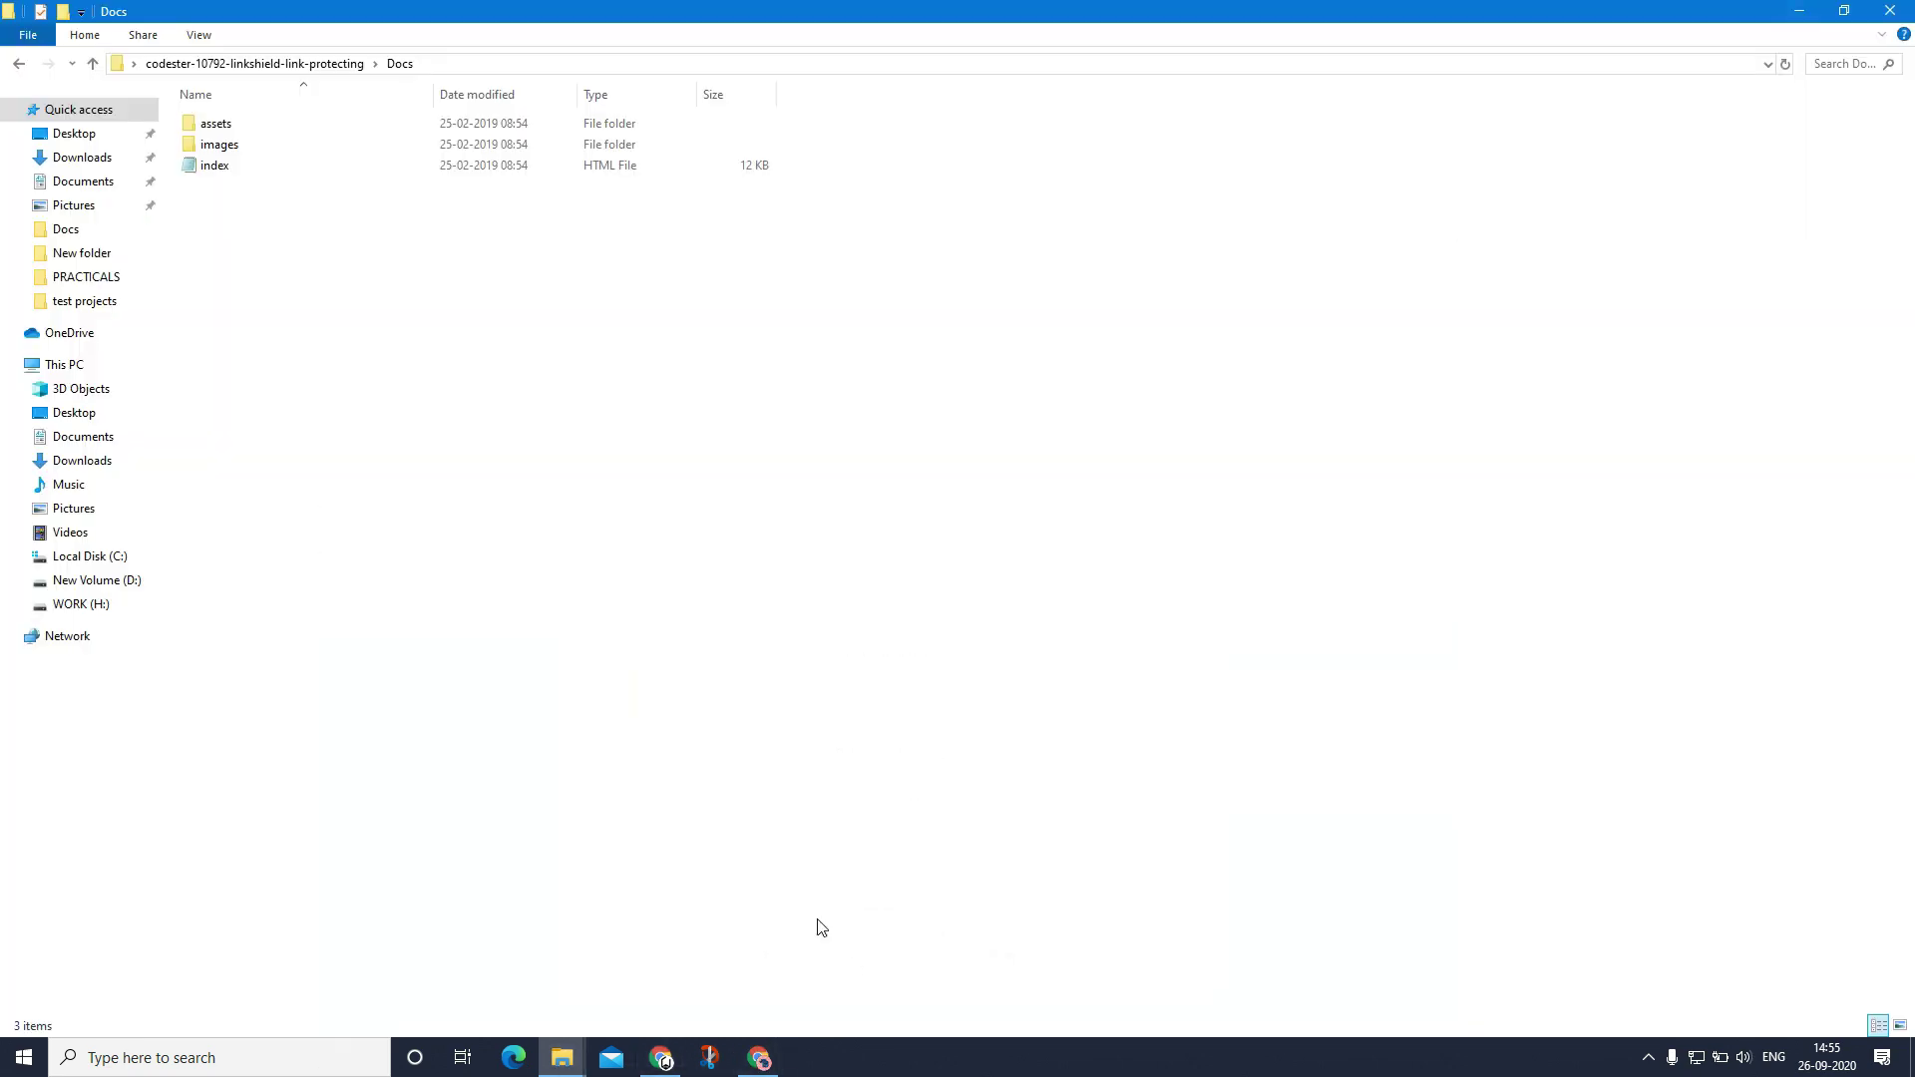
pyautogui.click(1800, 11)
pyautogui.click(759, 1056)
pyautogui.click(390, 17)
pyautogui.click(147, 12)
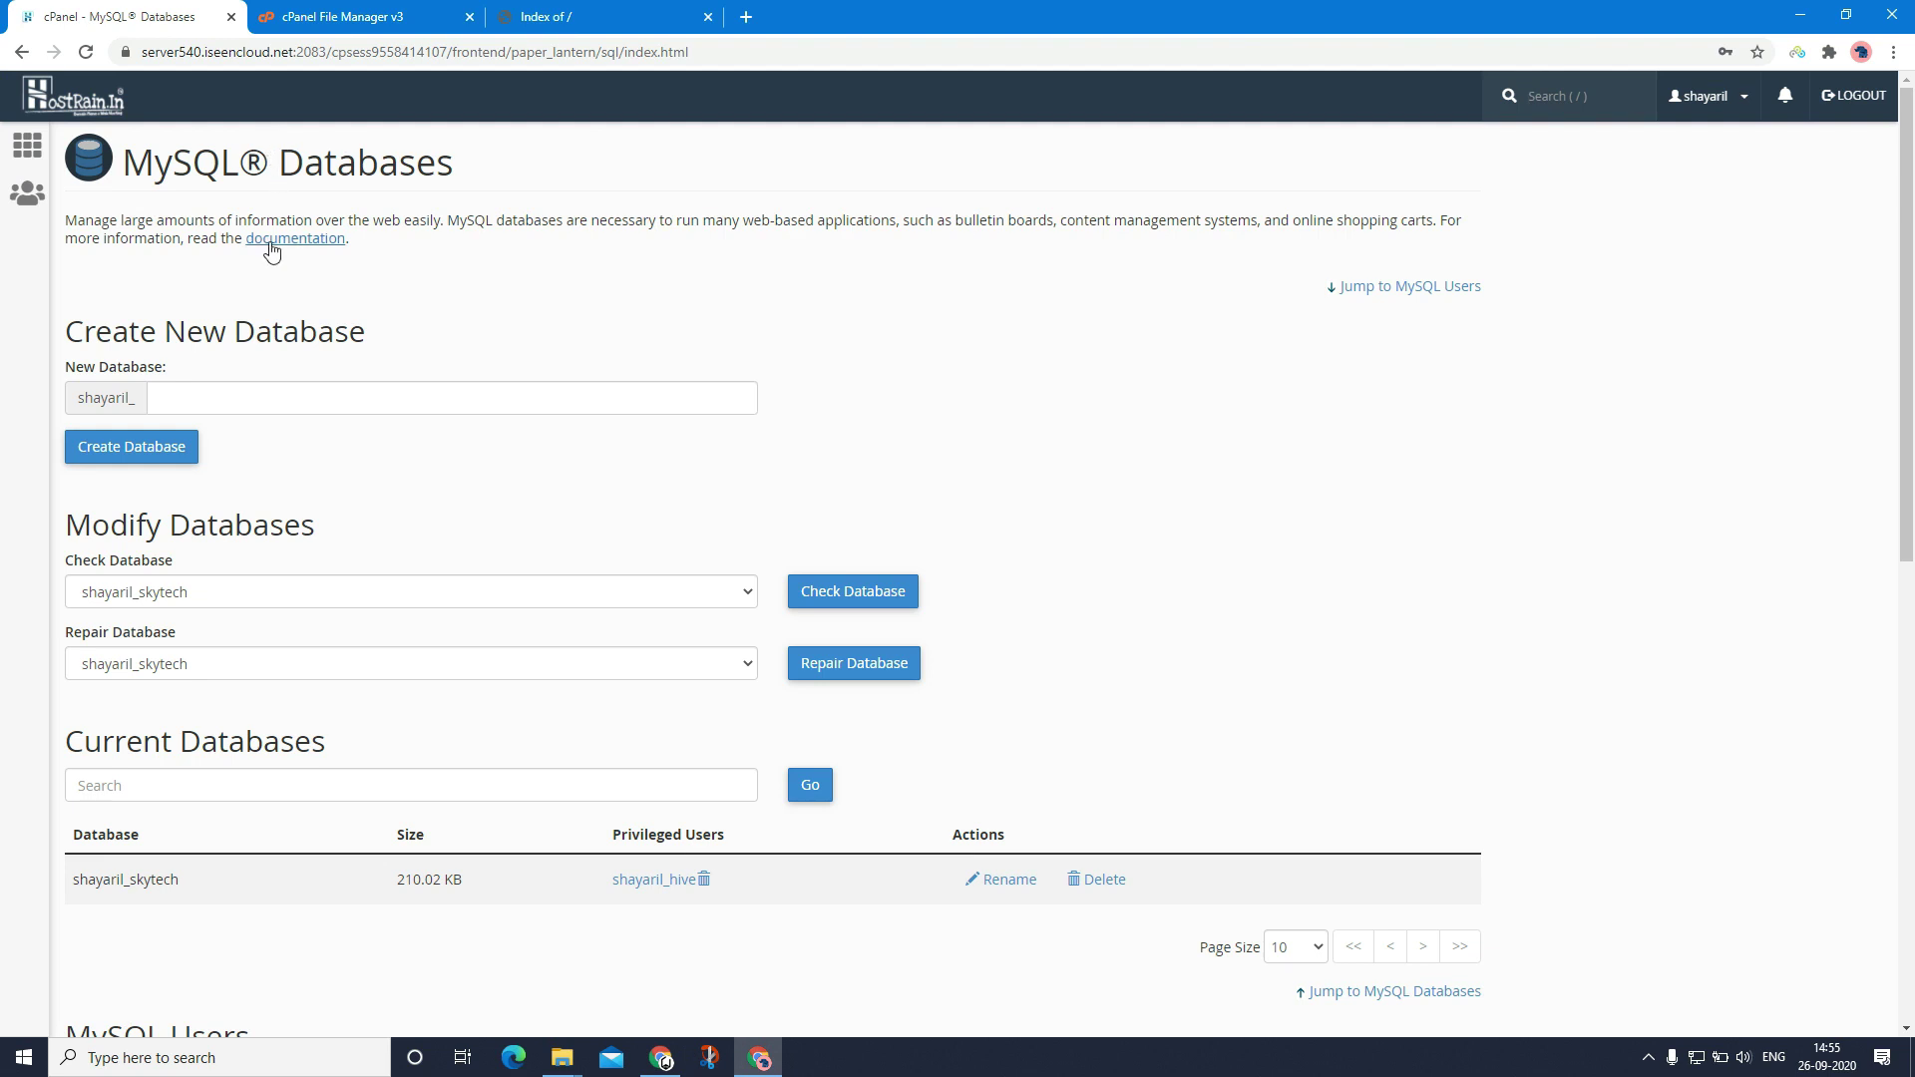
# Step: Open cPanel's File Manager on public_html, where Script.zip sits at 2.58 MB
pyautogui.click(28, 146)
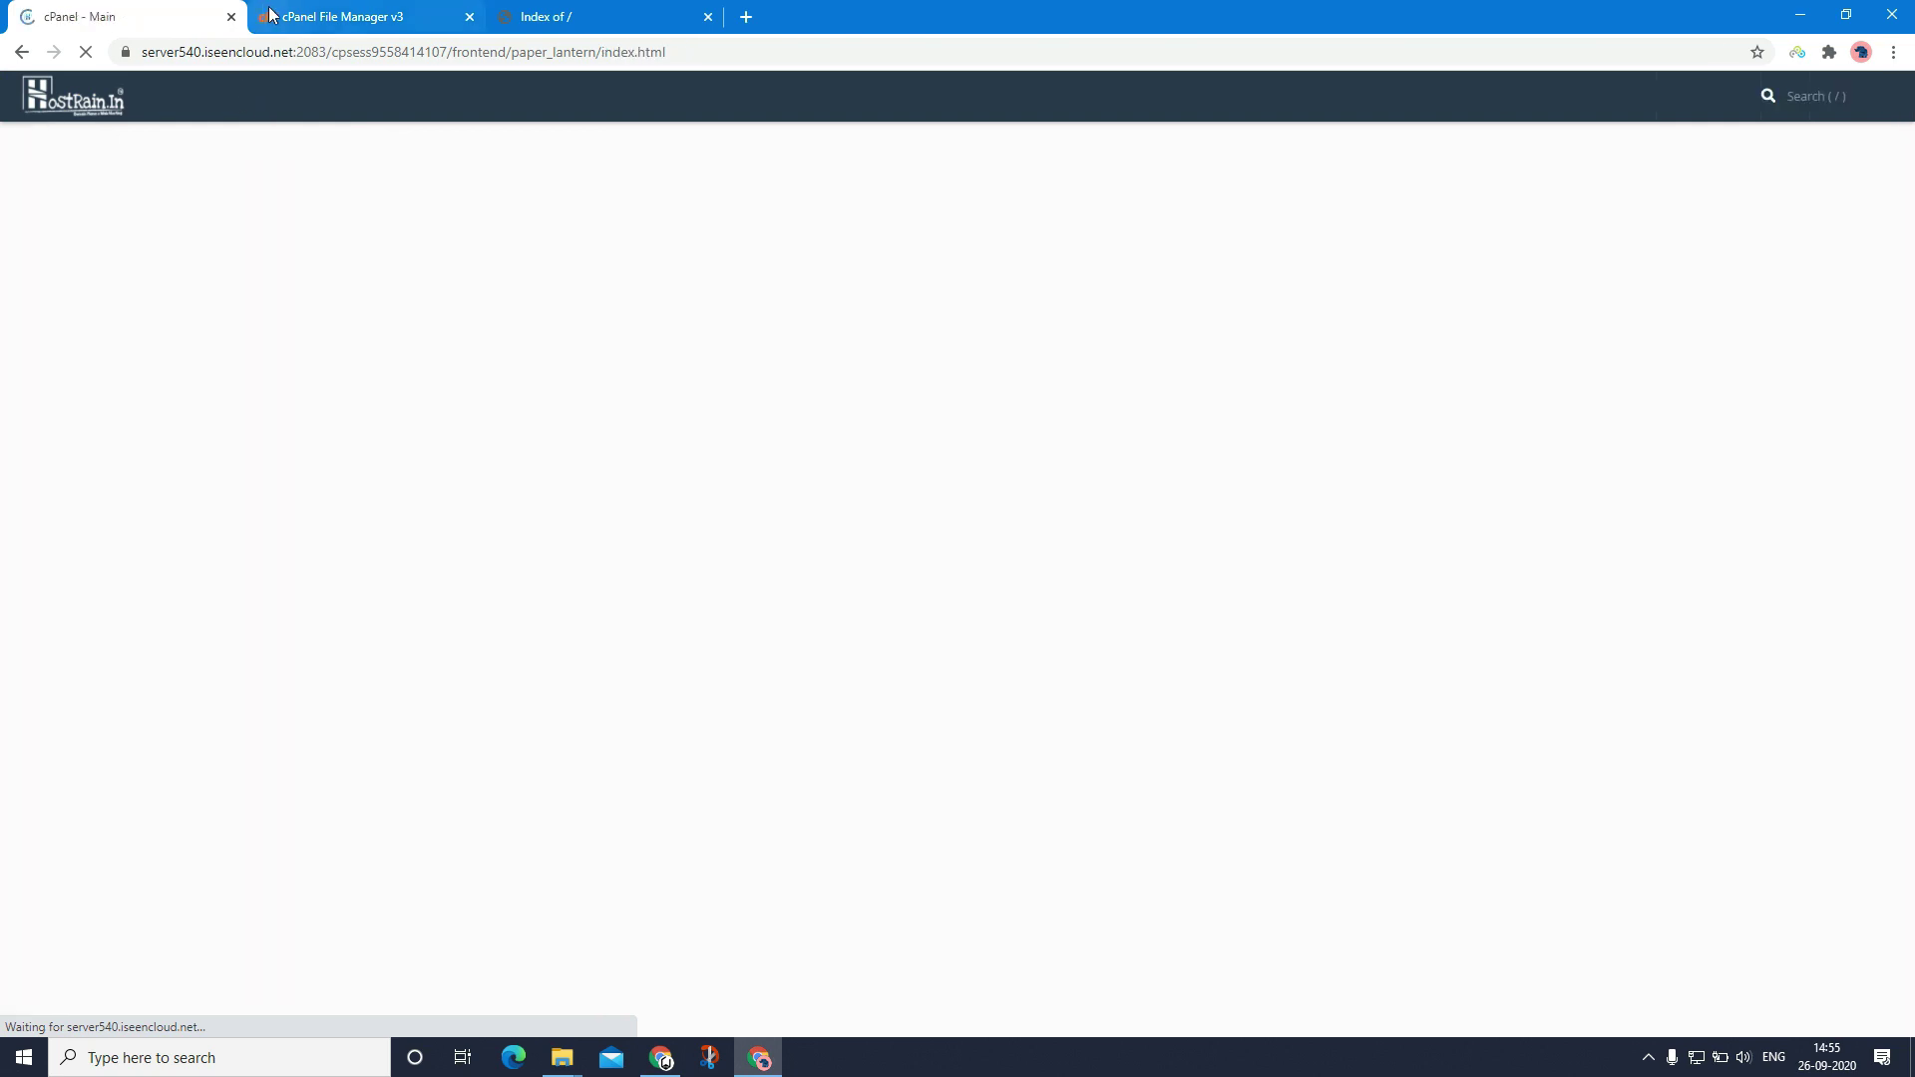
pyautogui.click(175, 272)
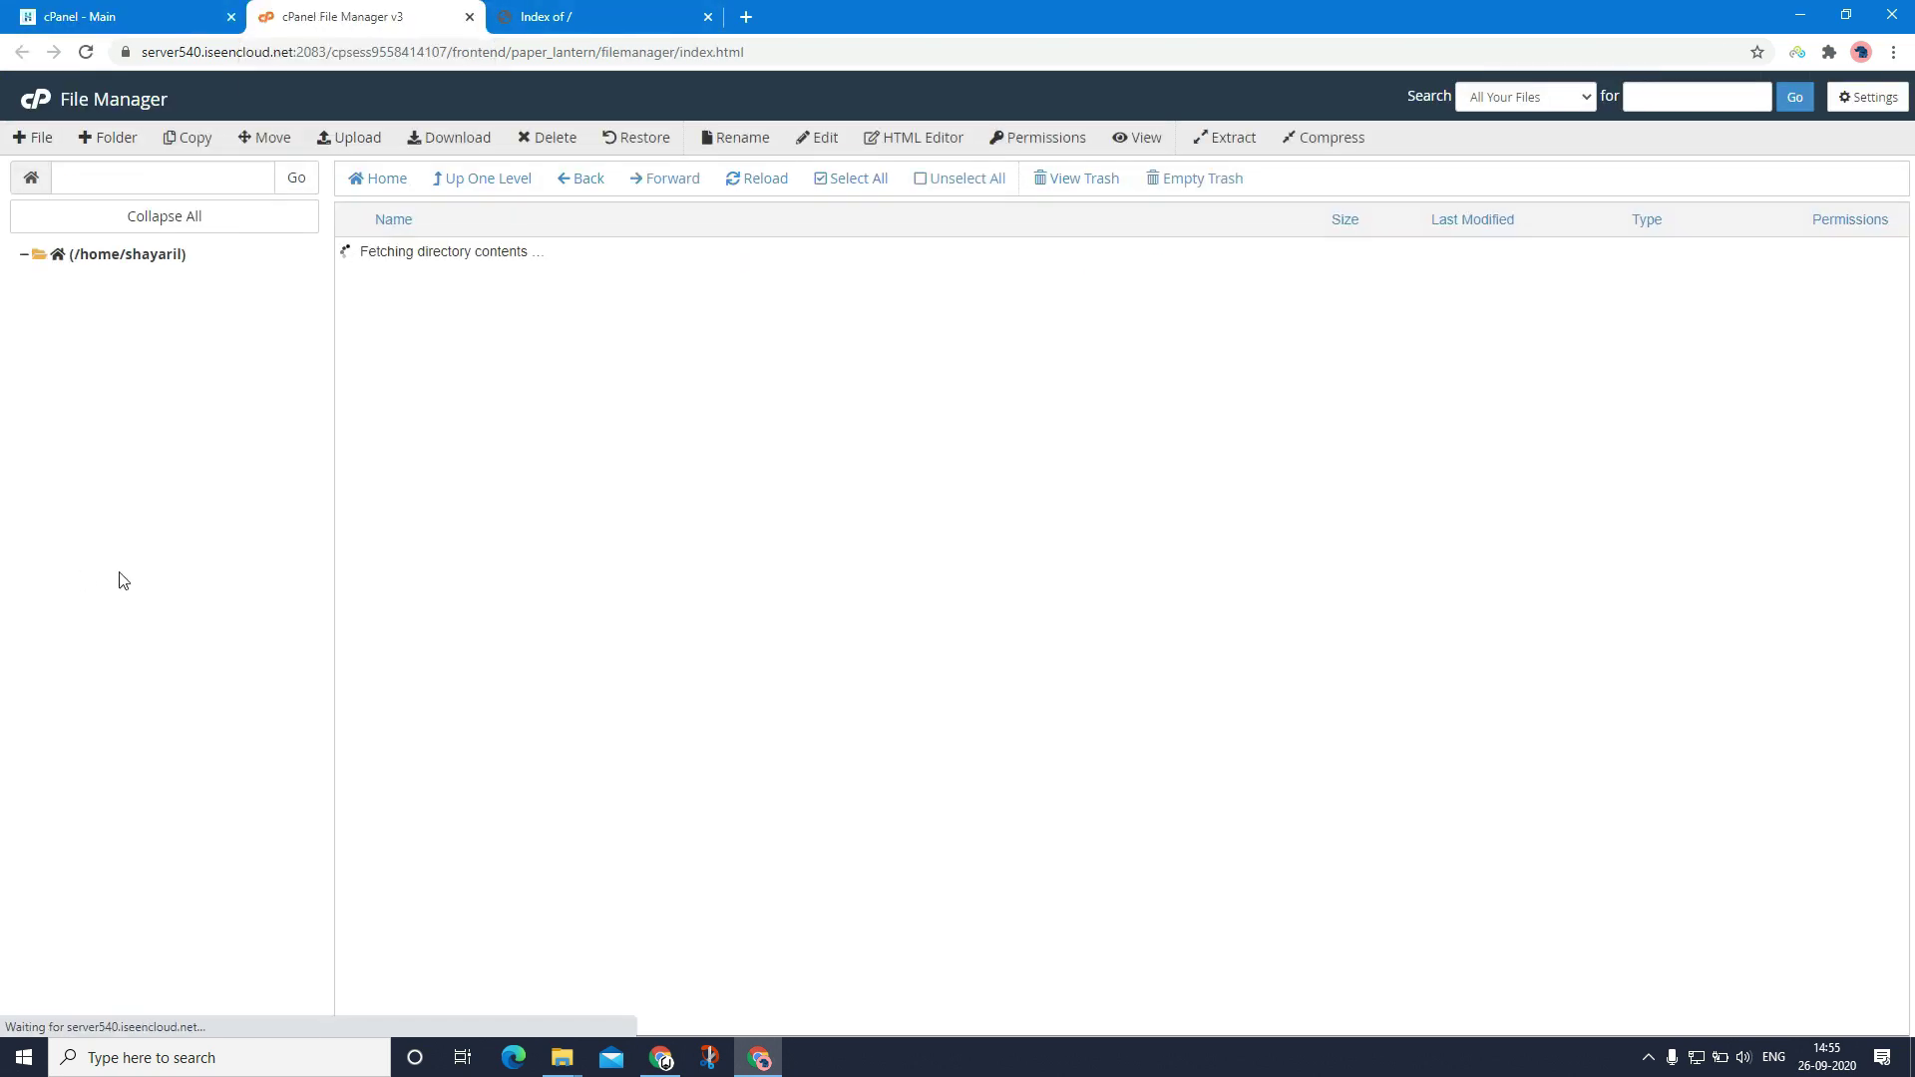
pyautogui.click(96, 630)
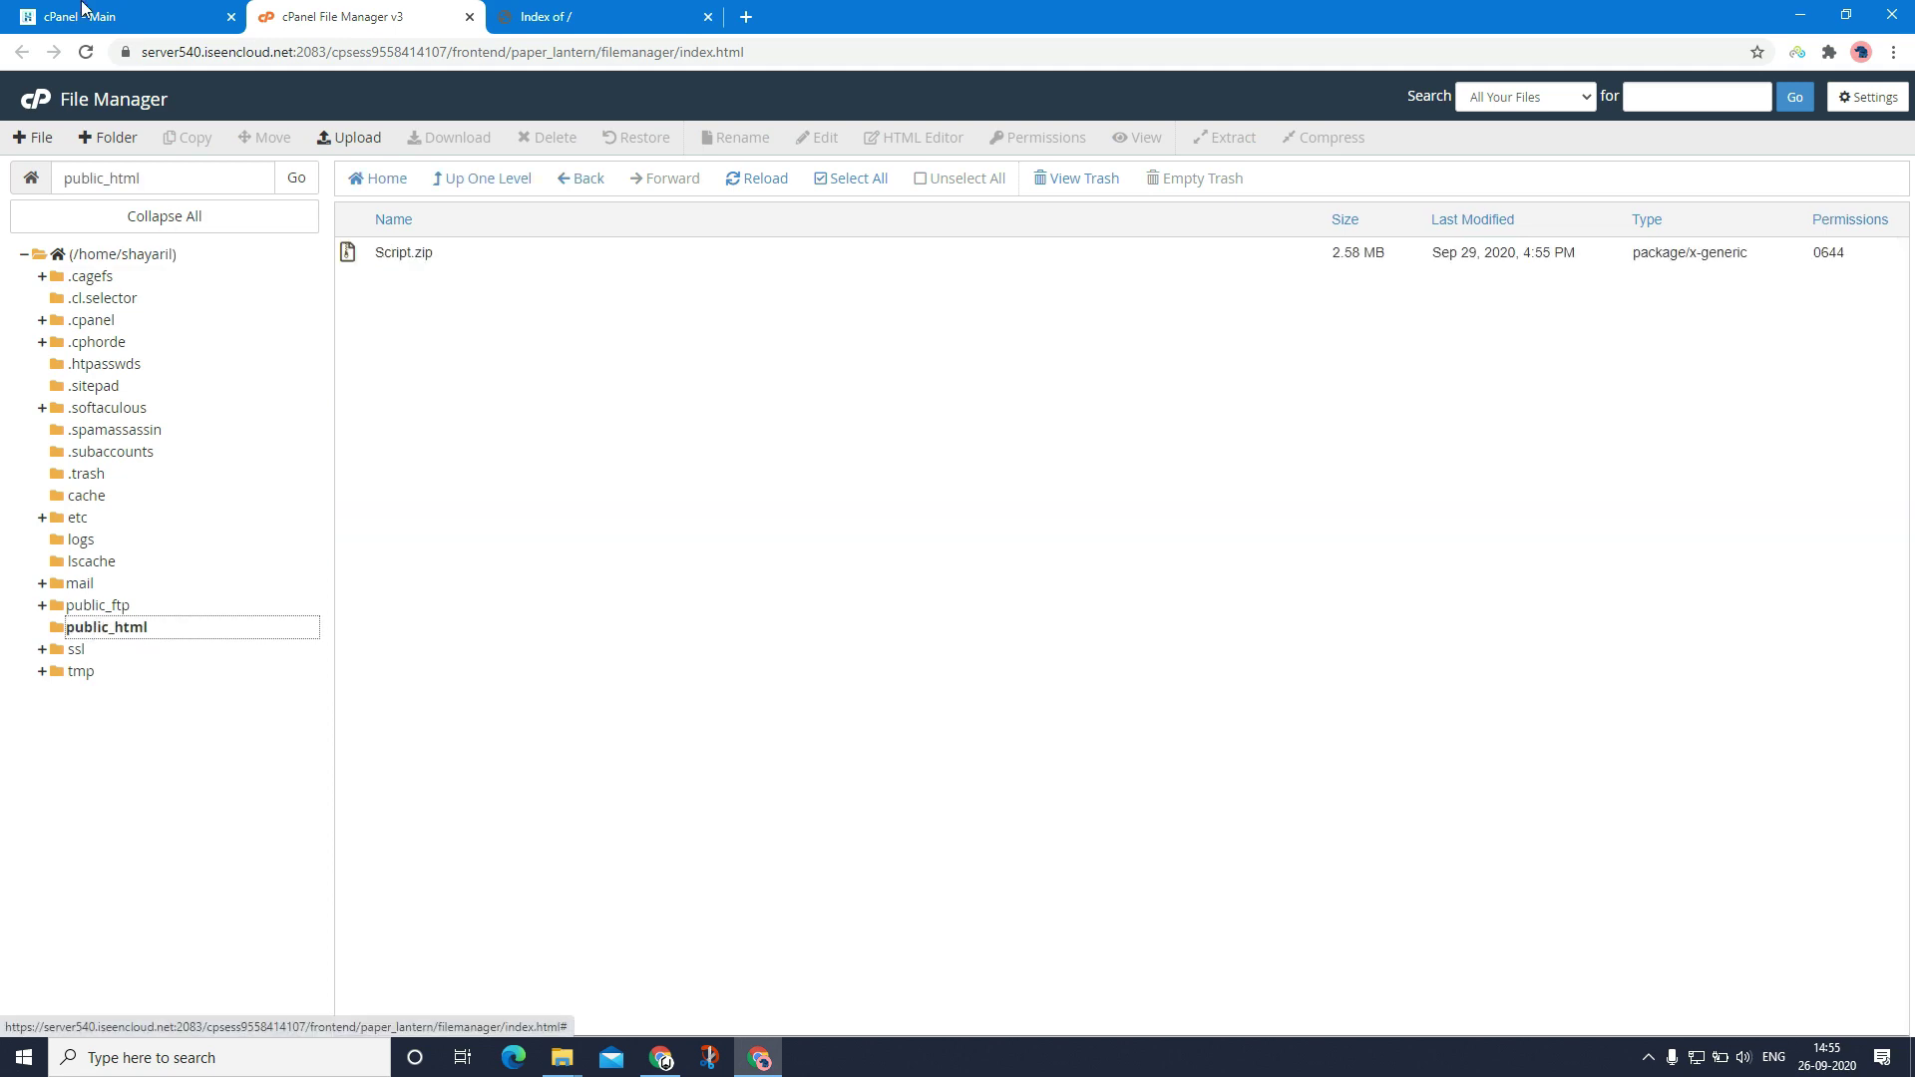
pyautogui.click(88, 14)
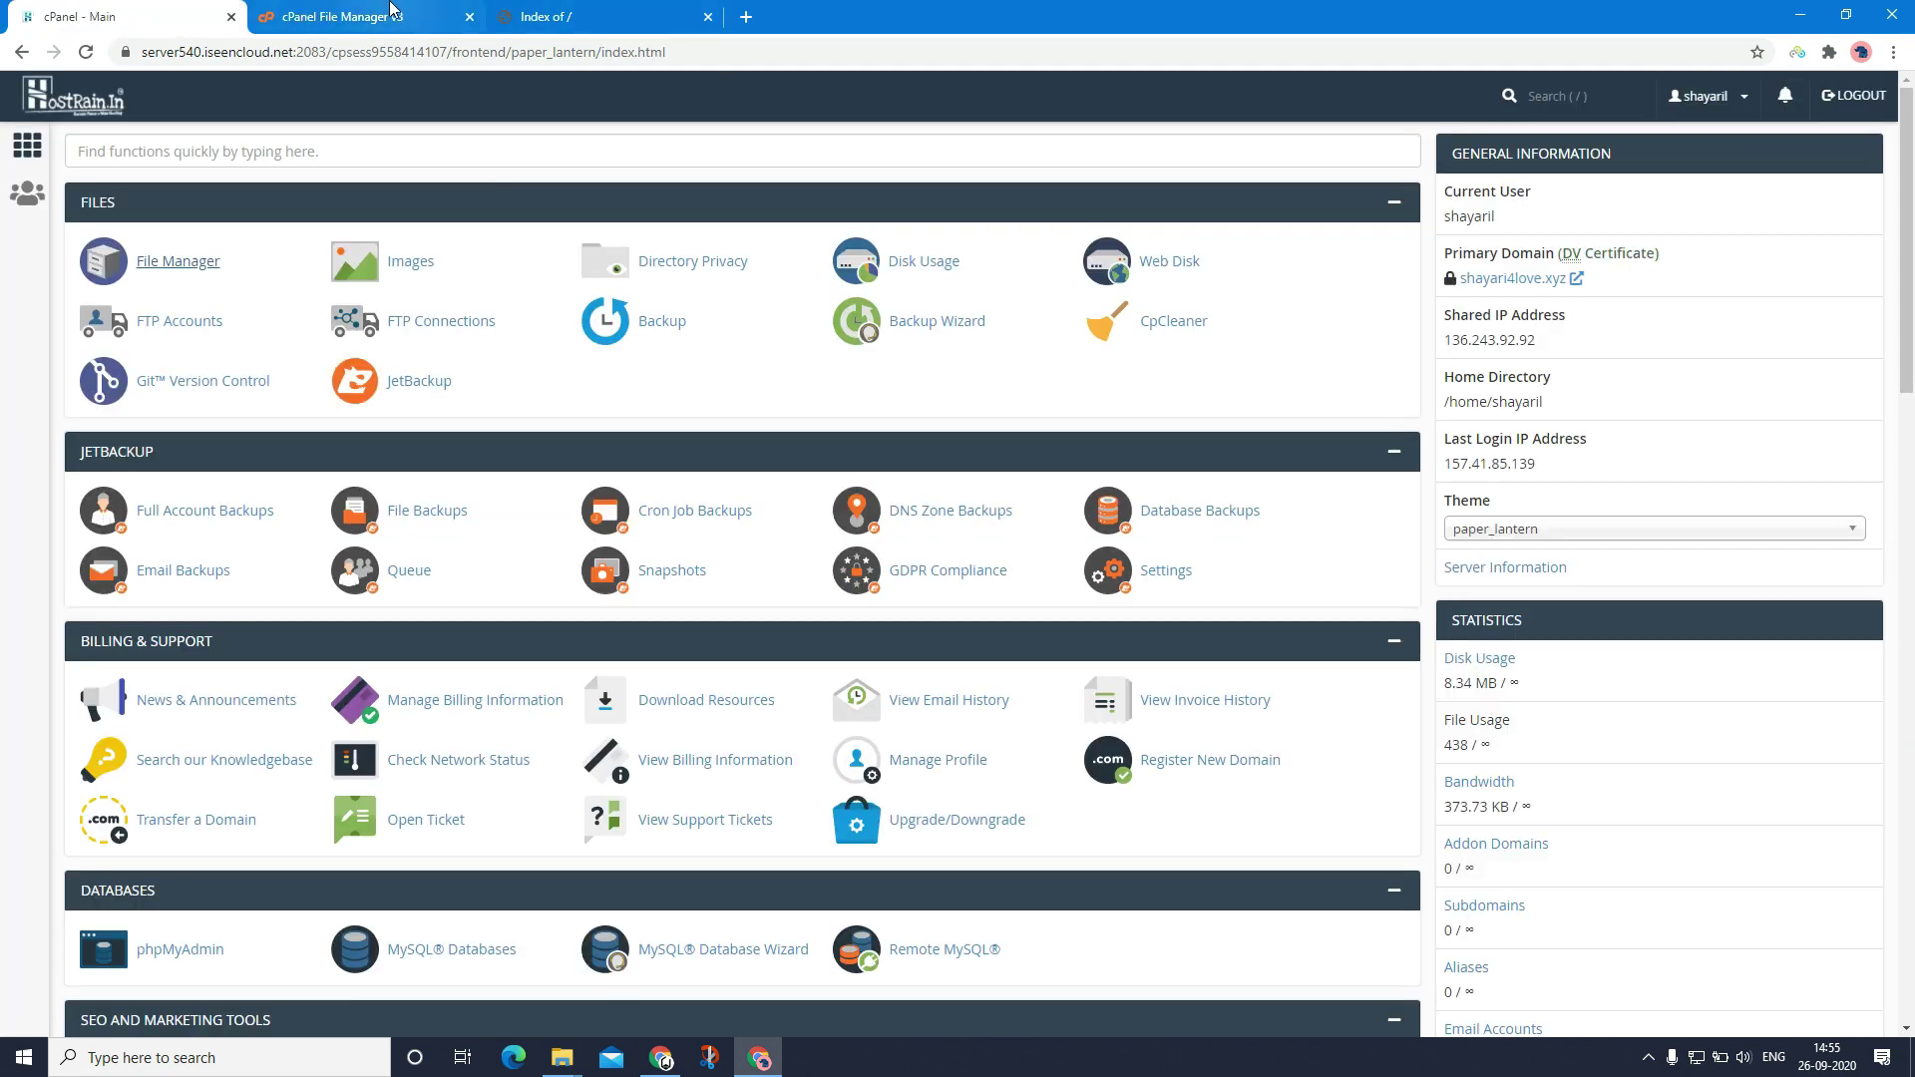
pyautogui.click(389, 15)
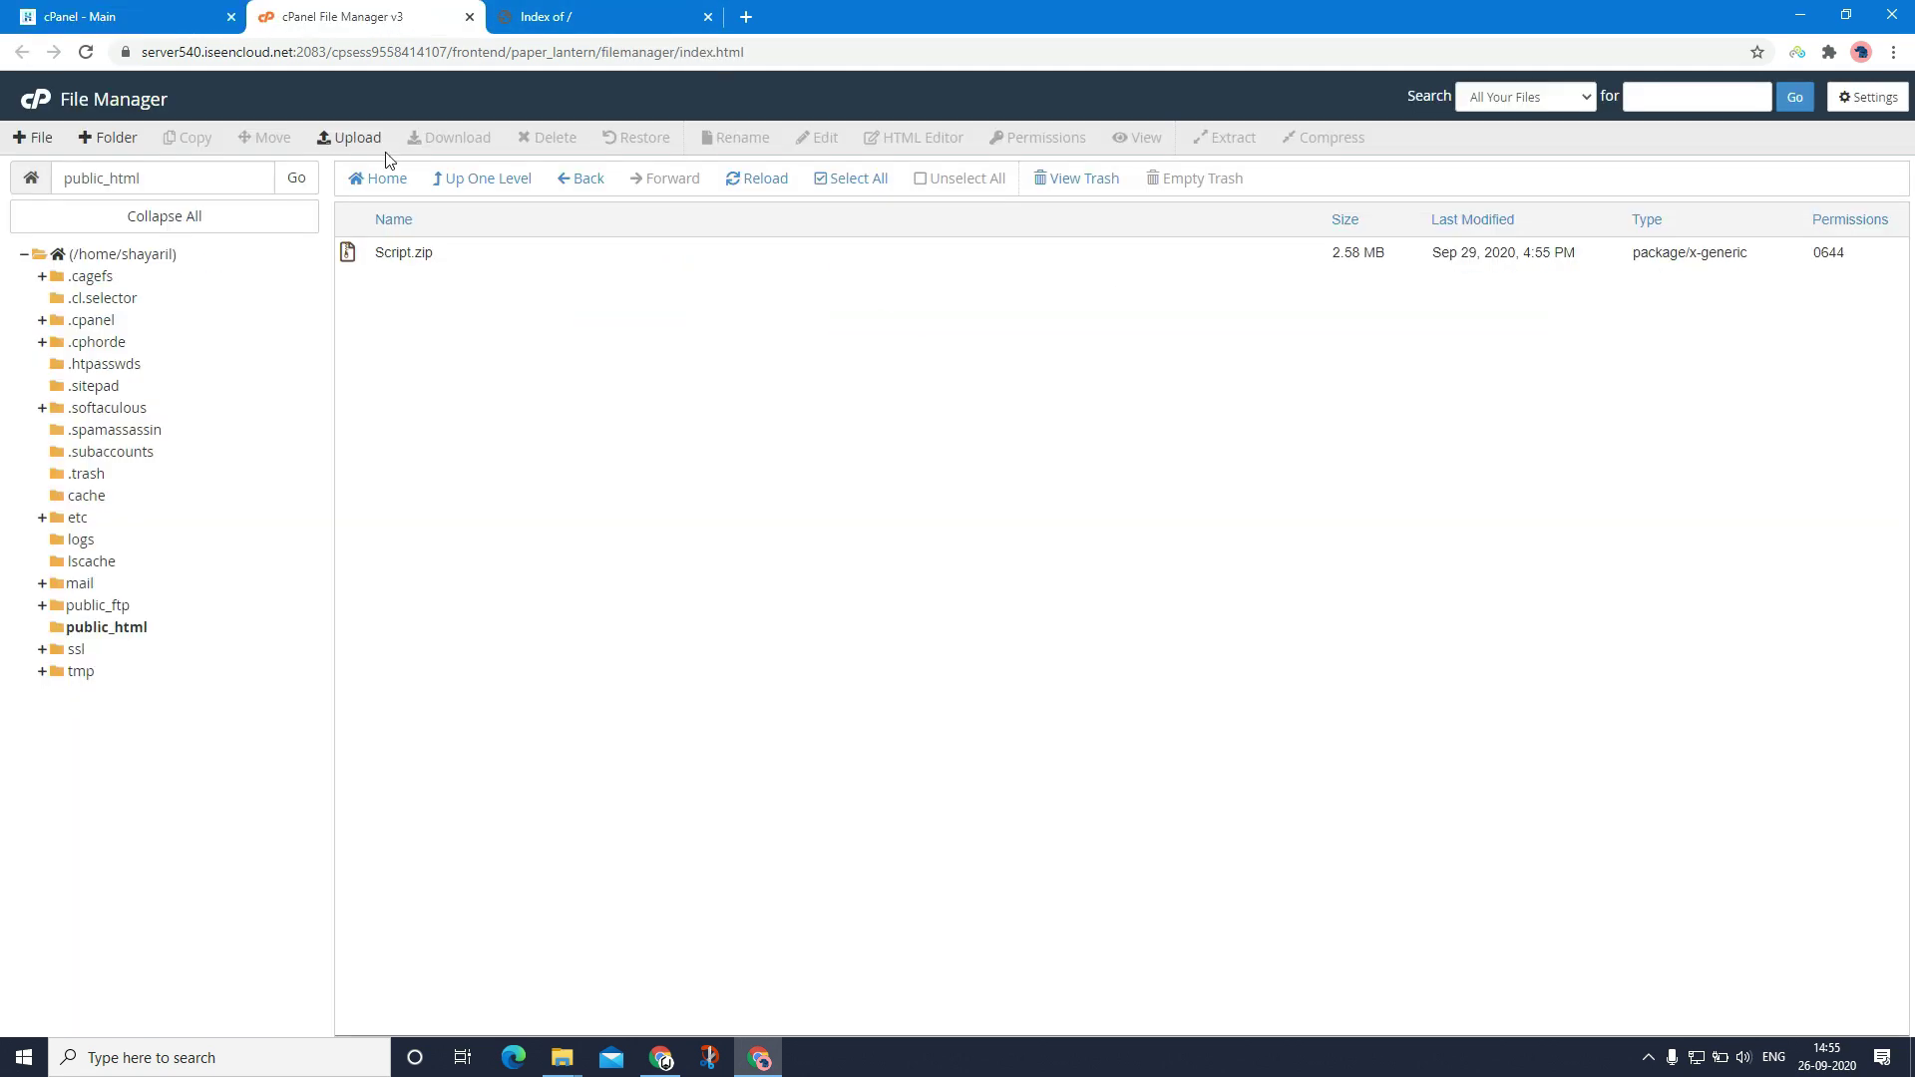
pyautogui.click(117, 10)
pyautogui.click(359, 16)
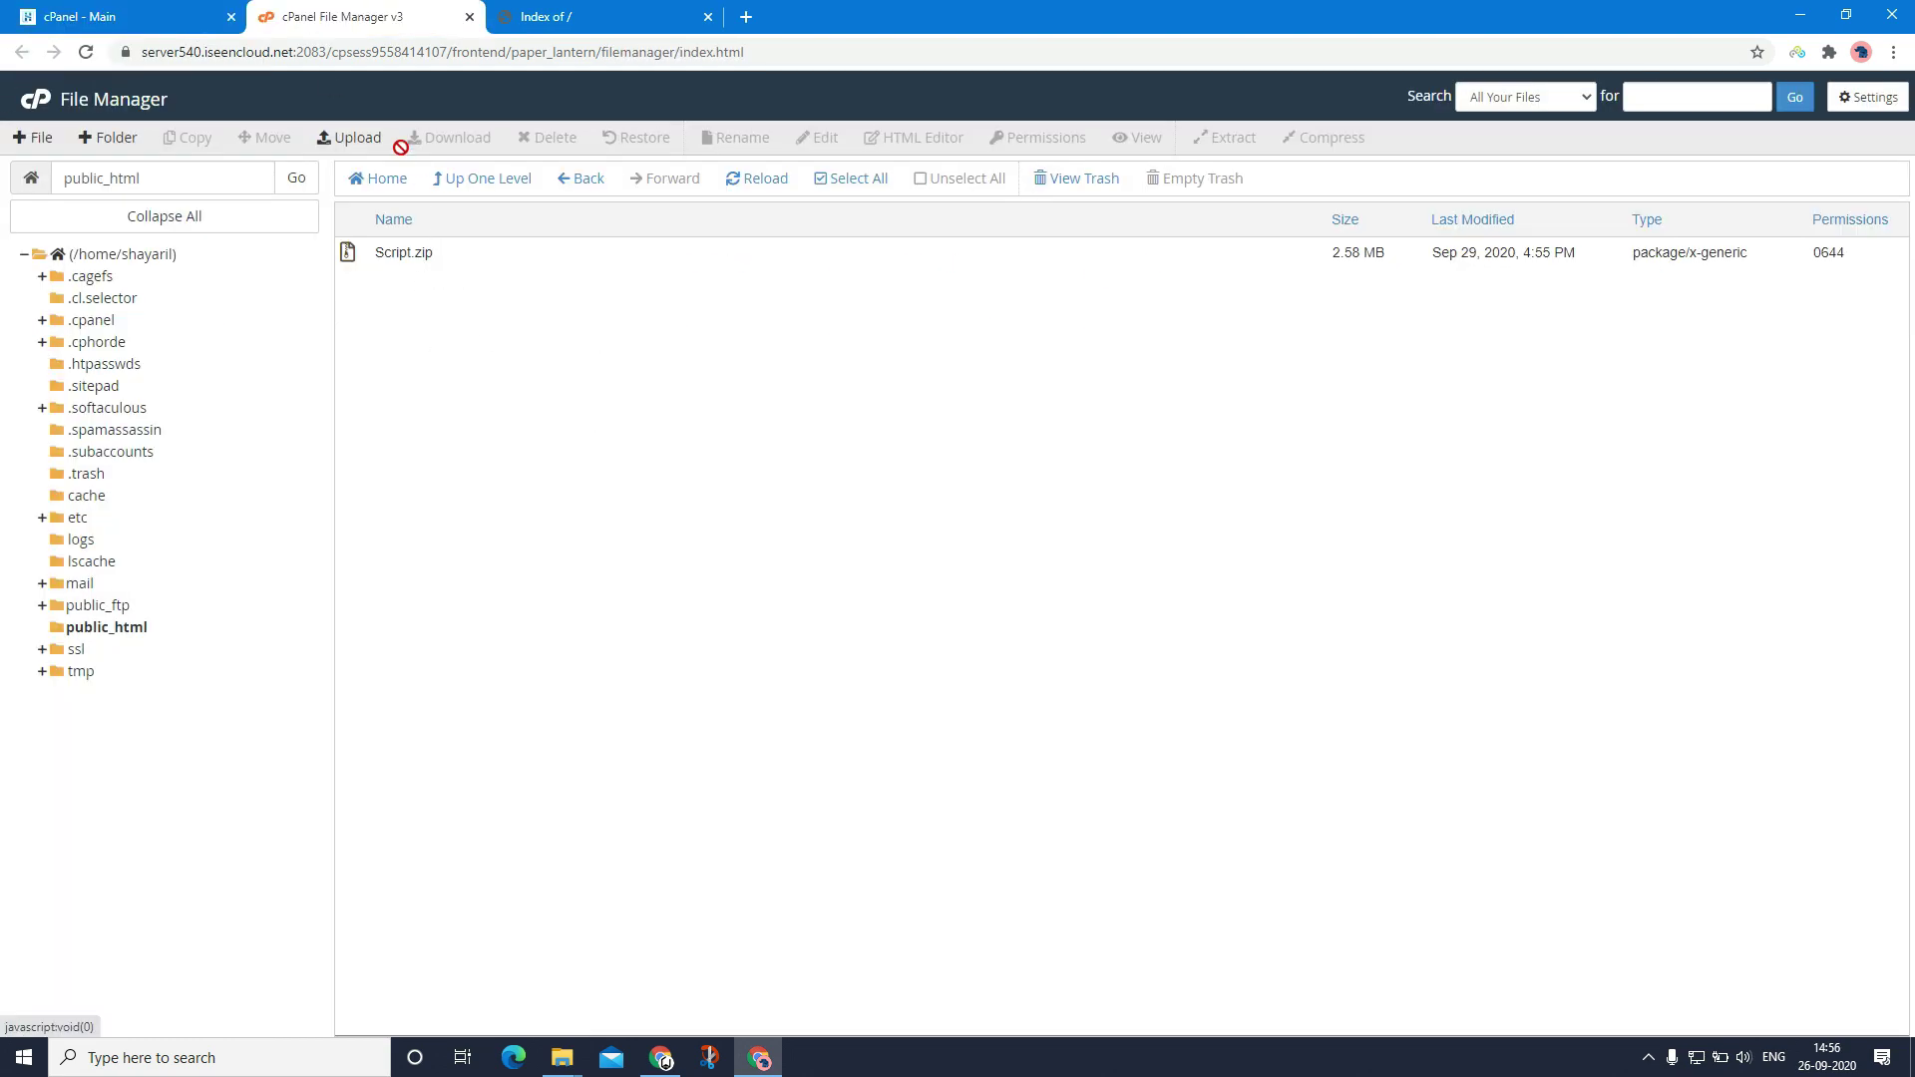
# Step: Upload the Script archive from the codester folder into public_html
pyautogui.click(350, 137)
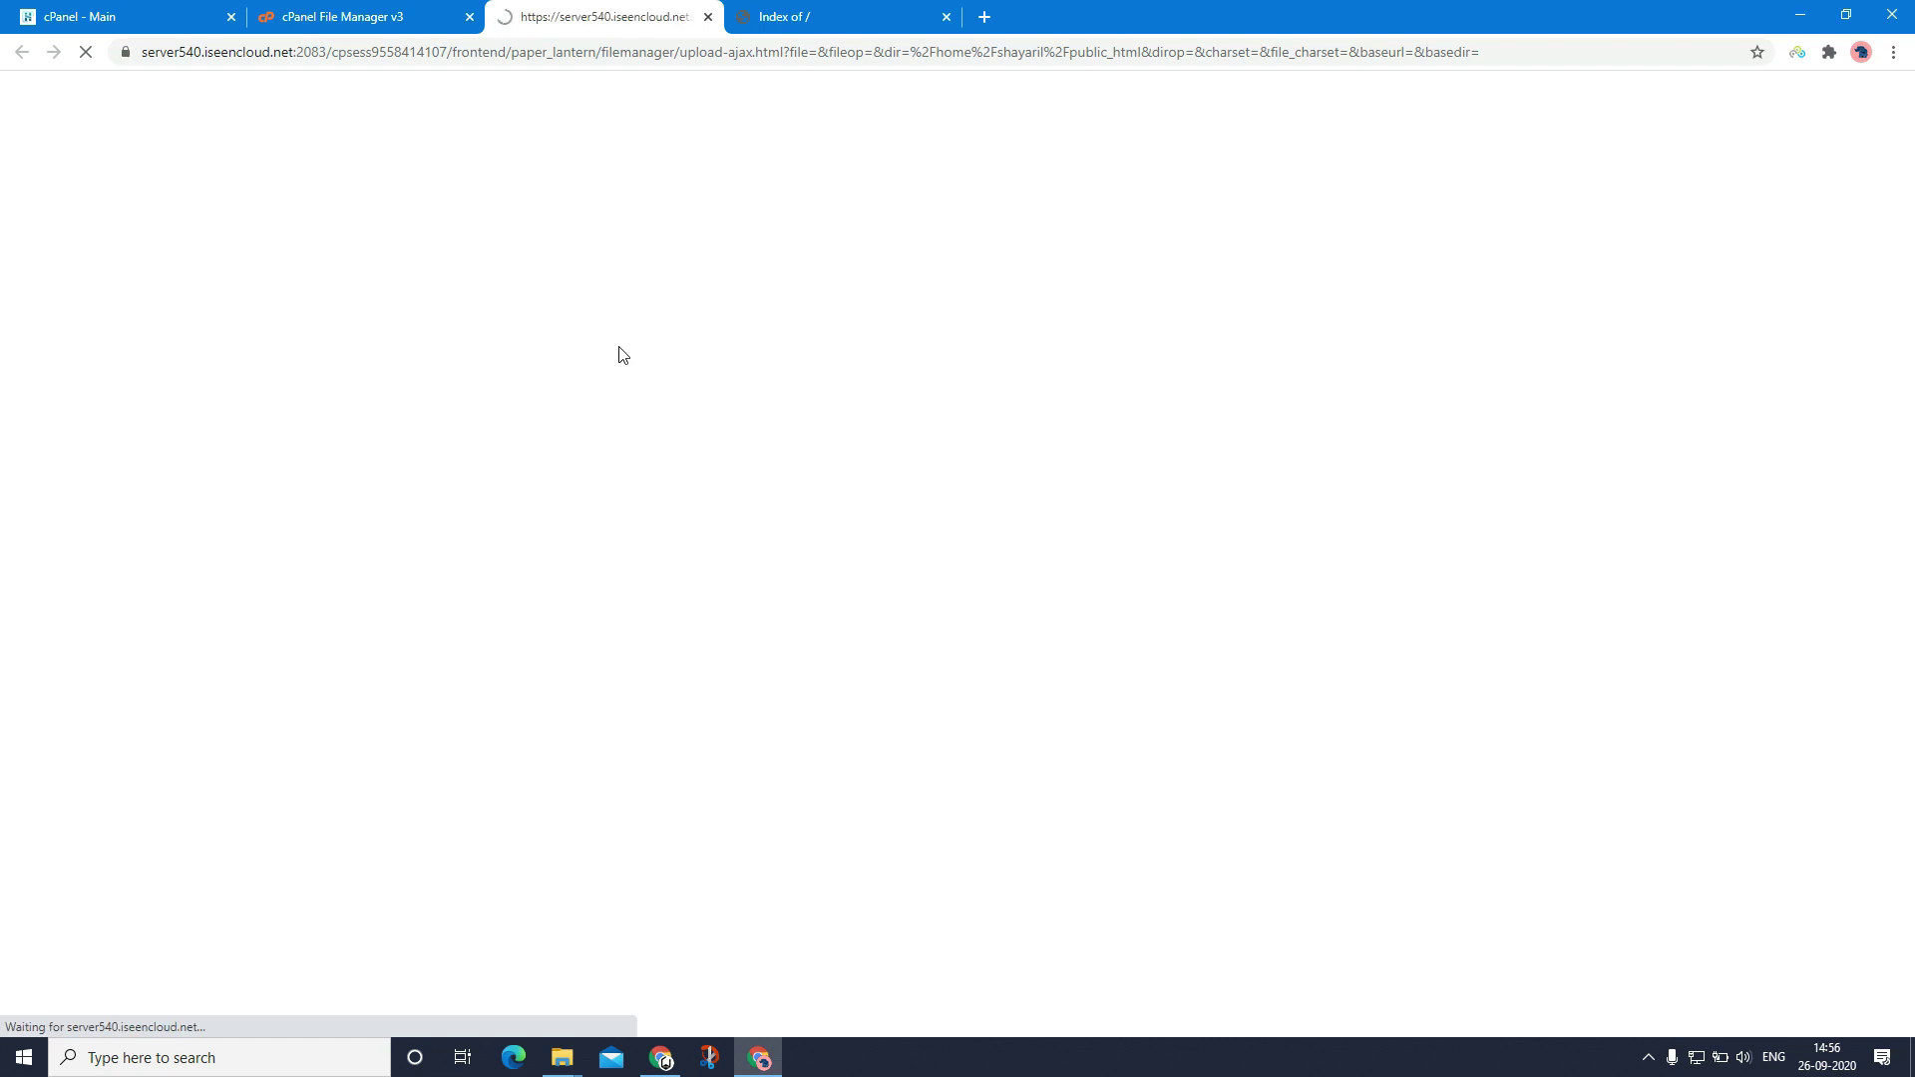
pyautogui.click(919, 417)
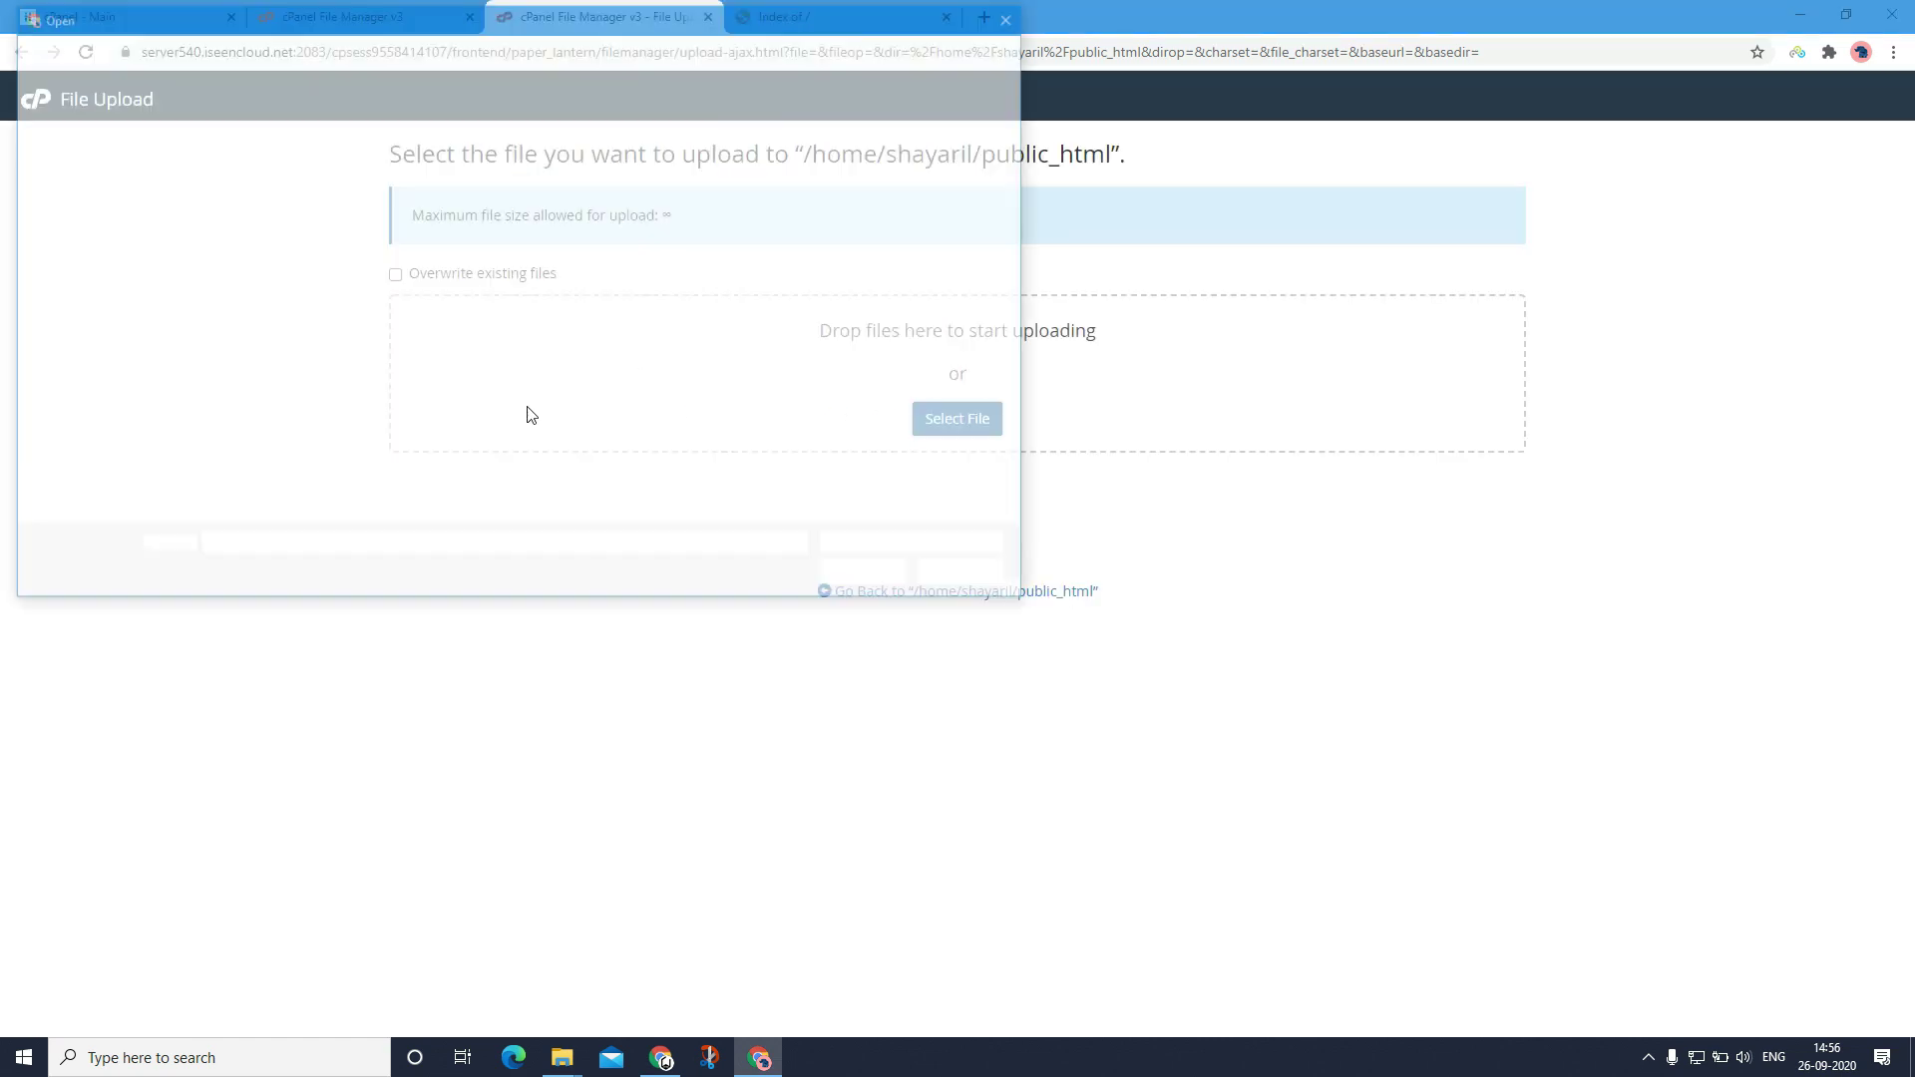
pyautogui.click(99, 48)
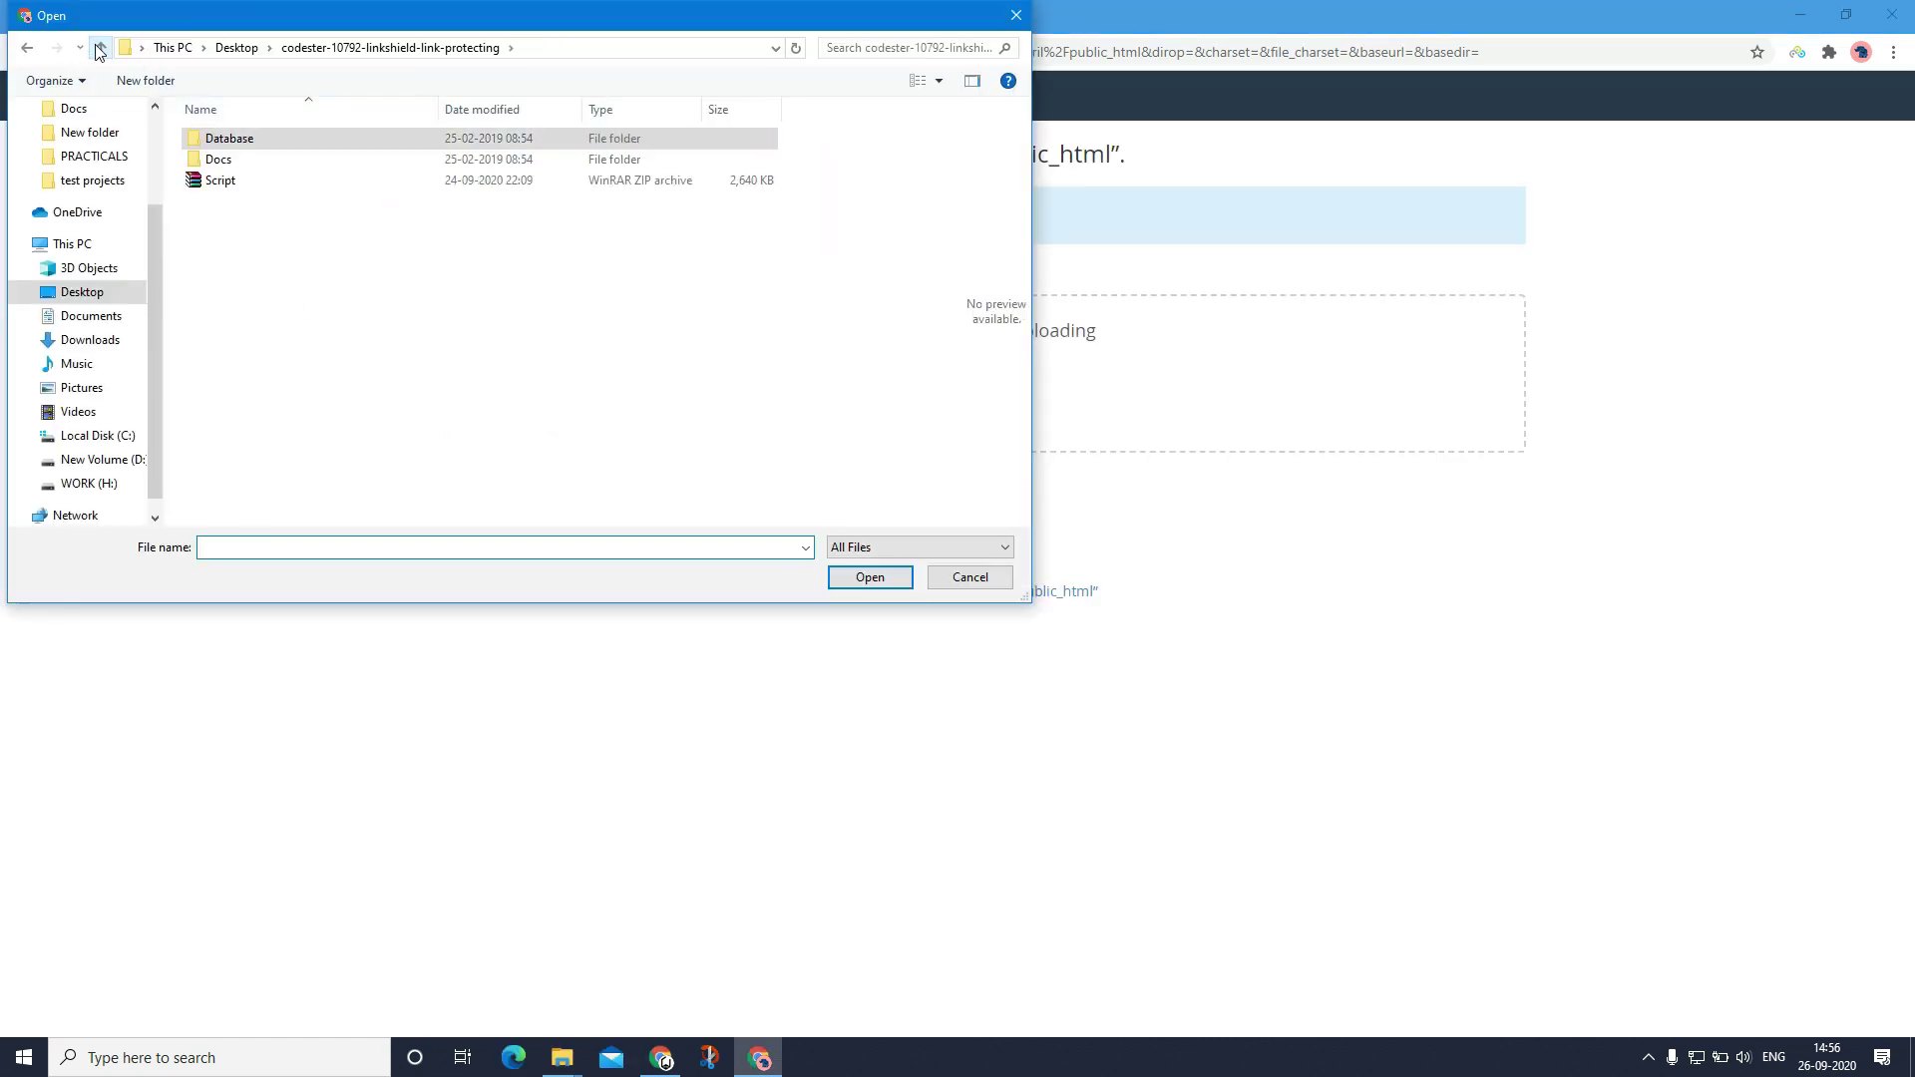
pyautogui.click(280, 183)
pyautogui.click(841, 586)
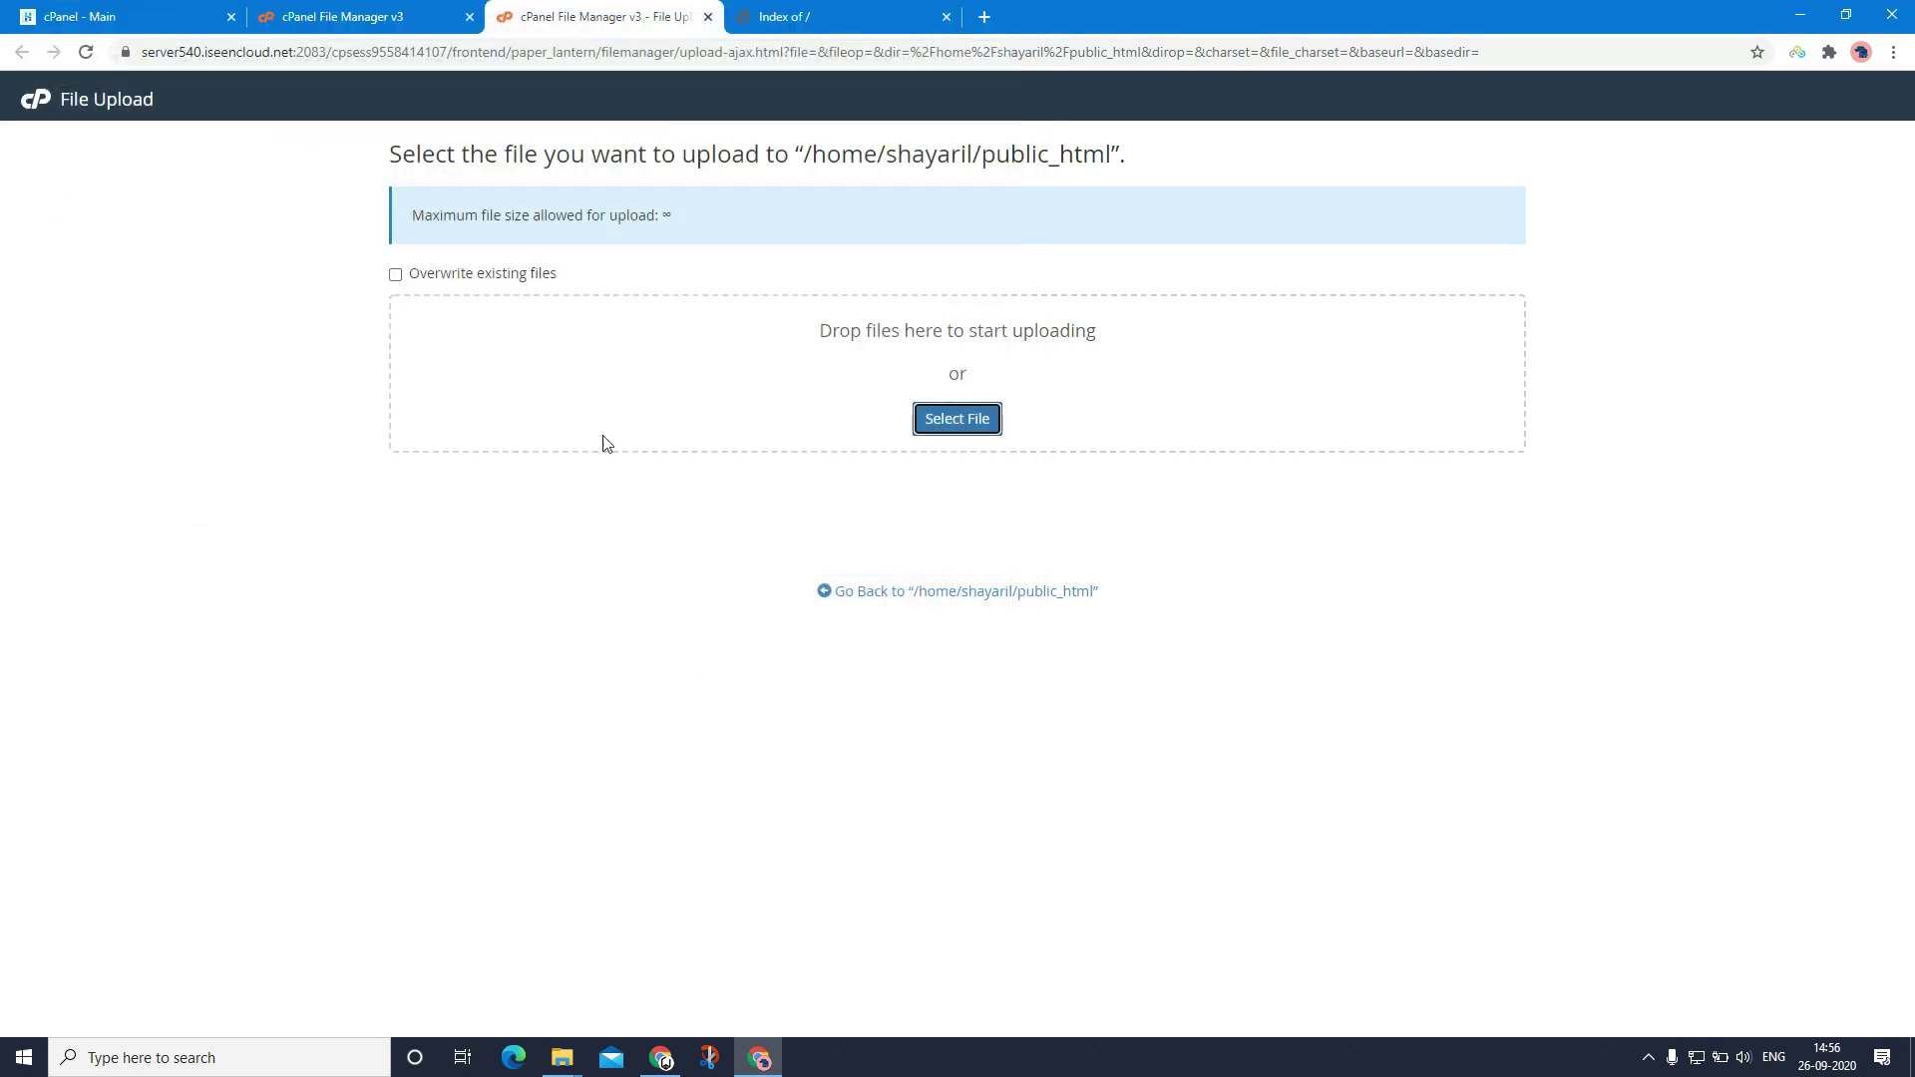
pyautogui.click(708, 17)
# Step: Reload the live site, then extract Script.zip into public_html
pyautogui.click(585, 14)
pyautogui.click(86, 52)
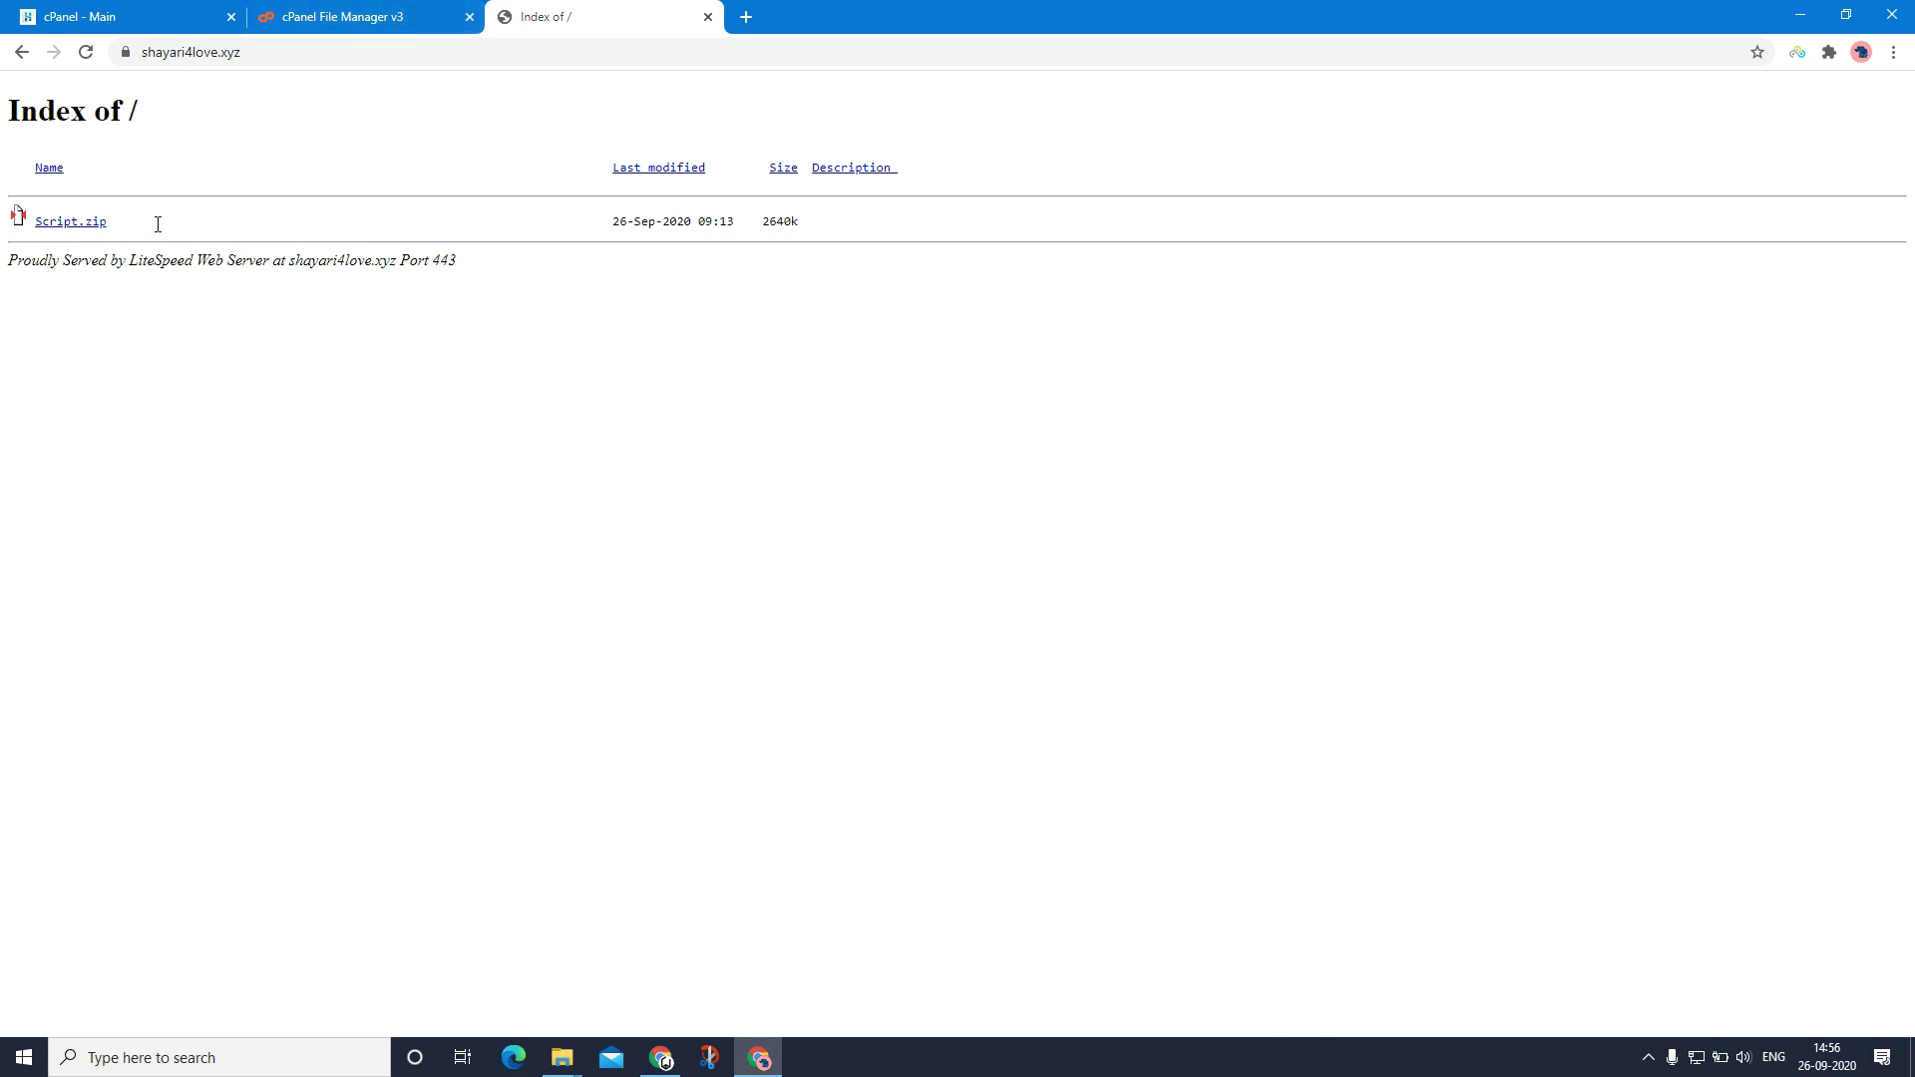
pyautogui.click(274, 10)
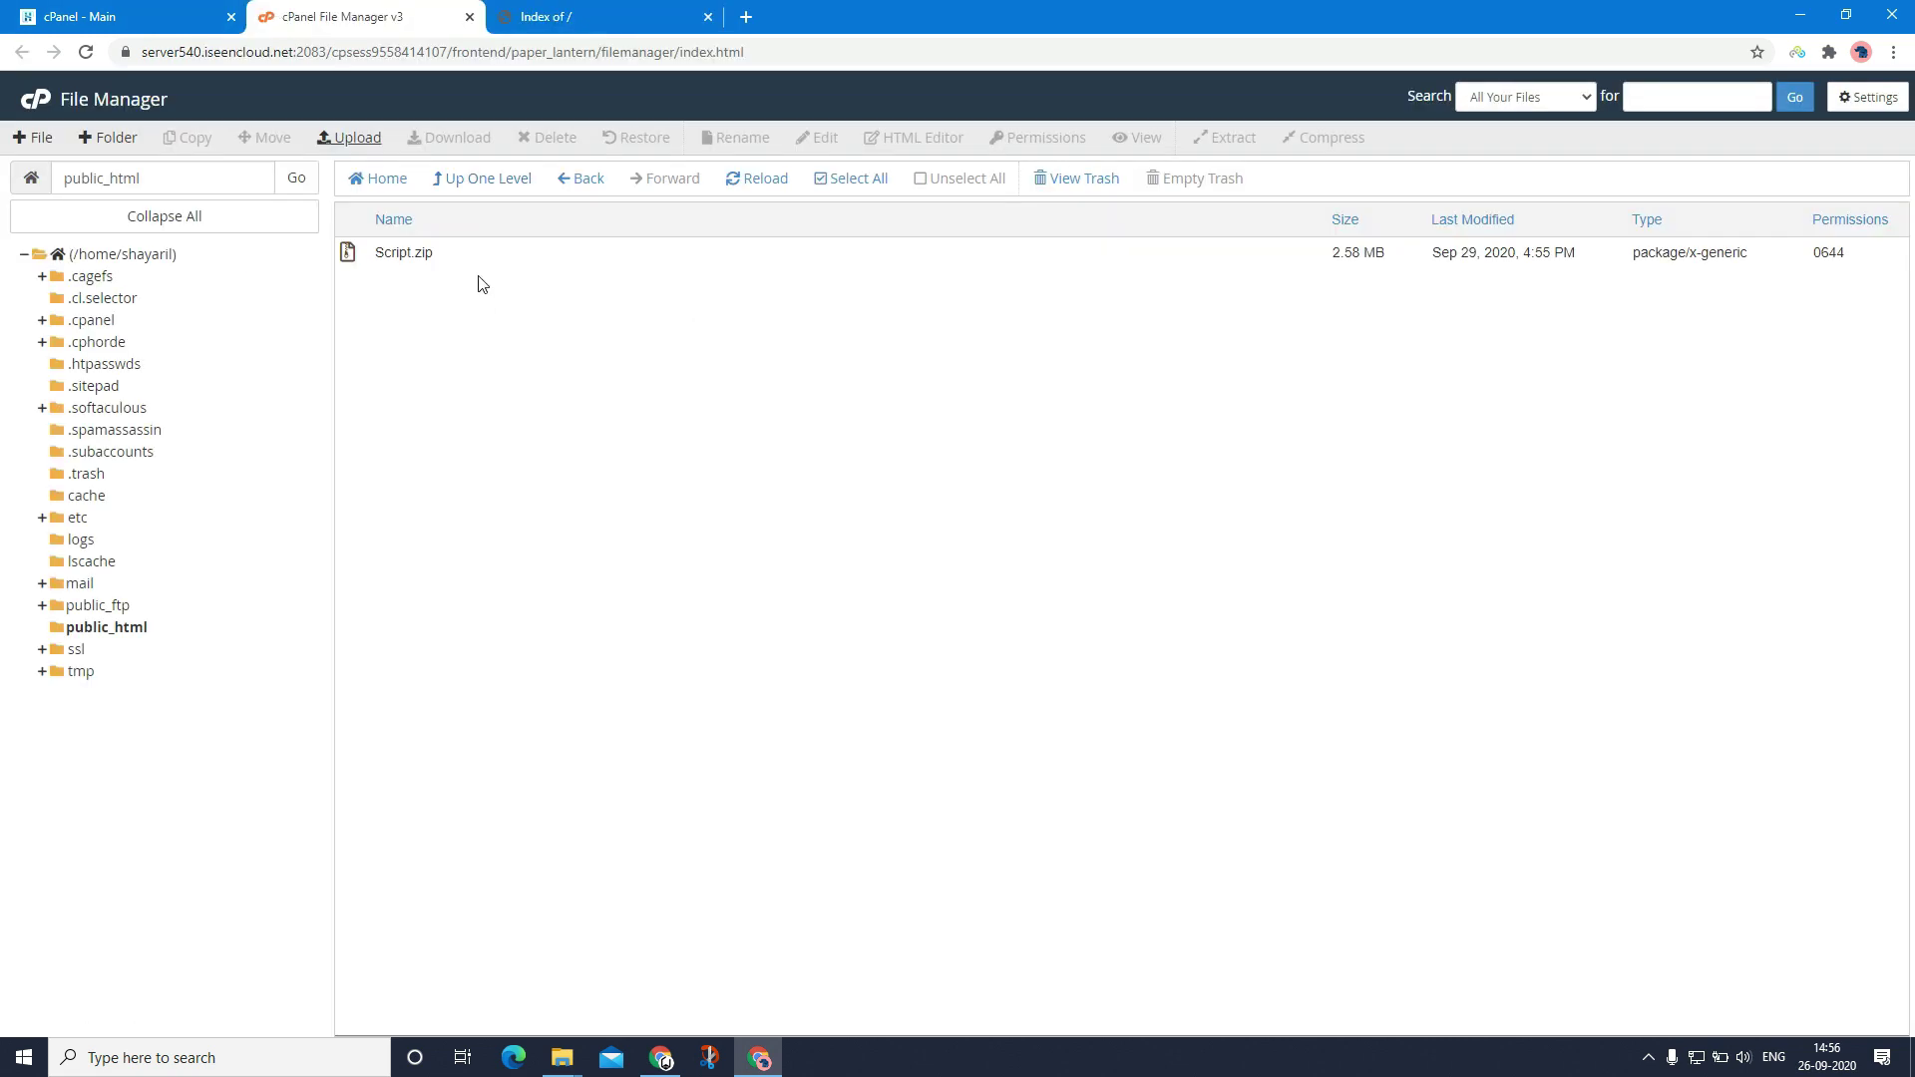
pyautogui.rightClick(479, 256)
pyautogui.click(531, 471)
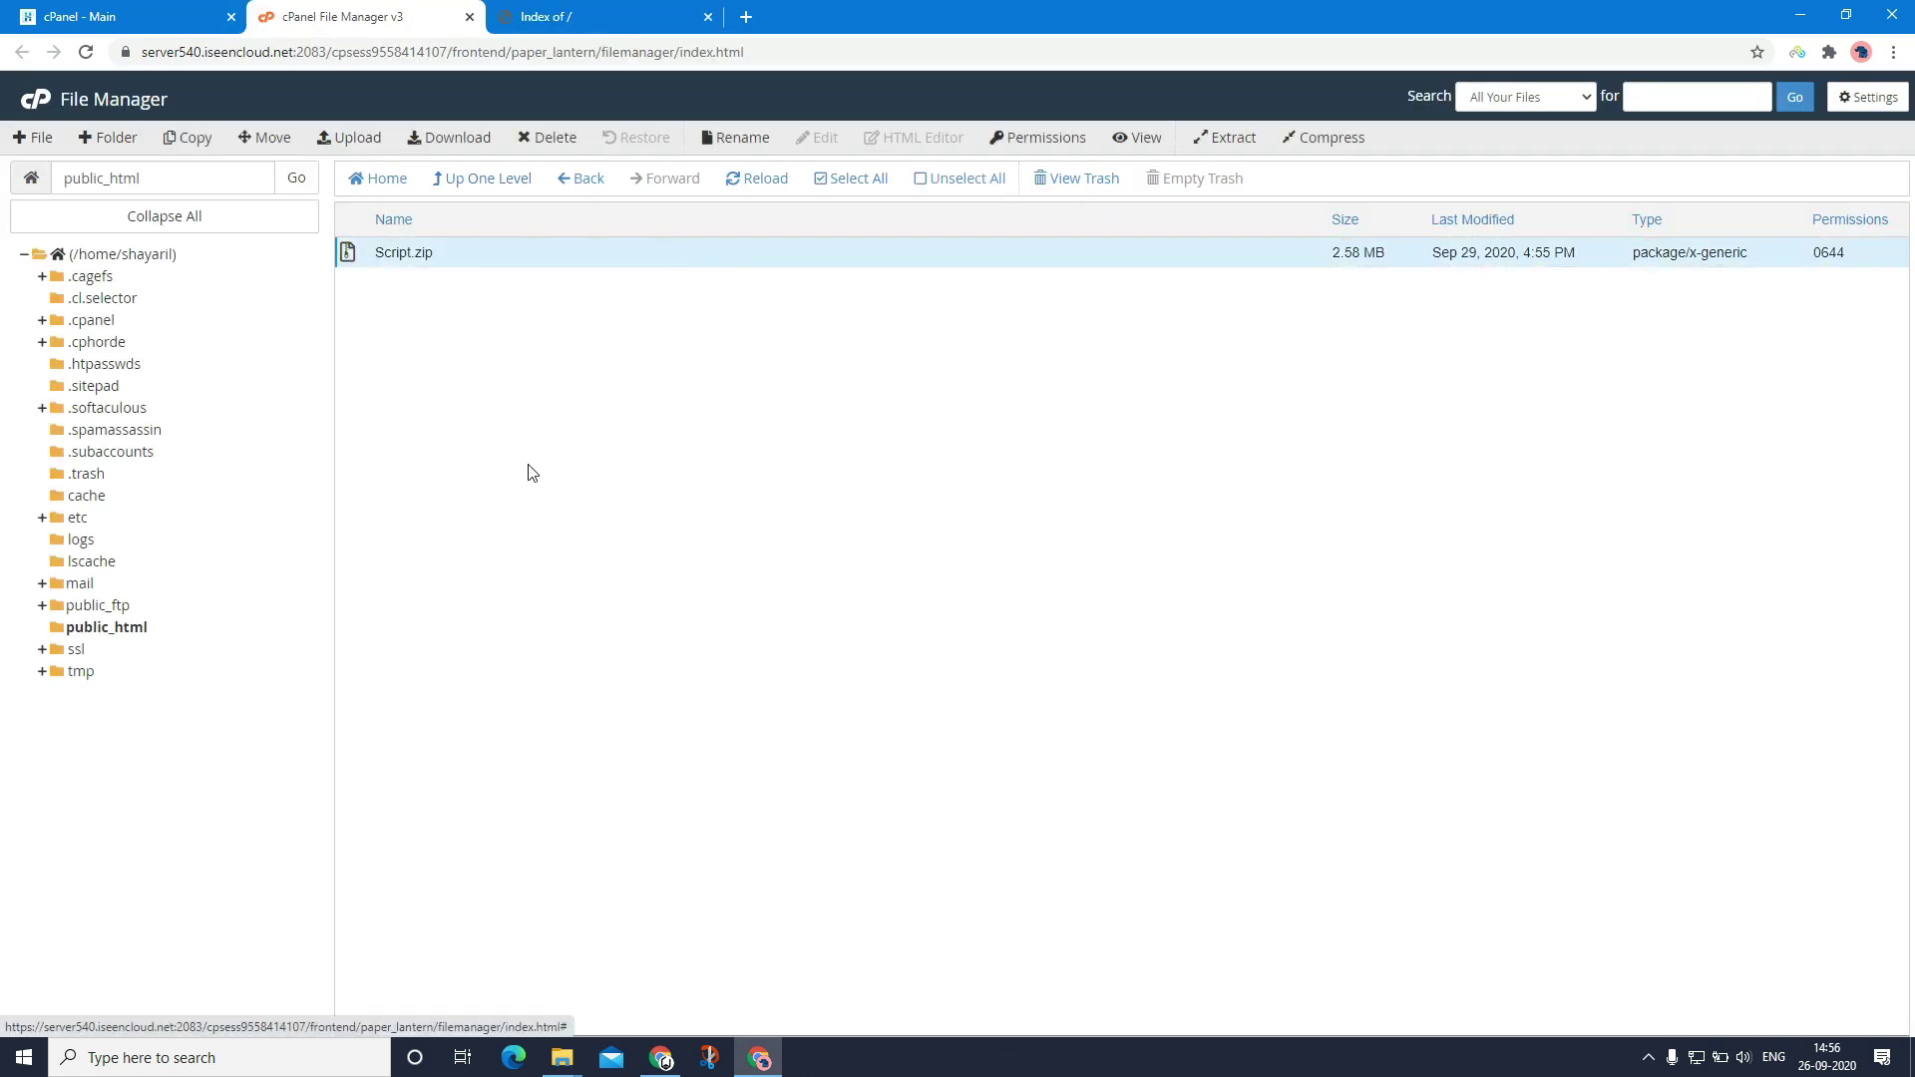
pyautogui.click(1092, 658)
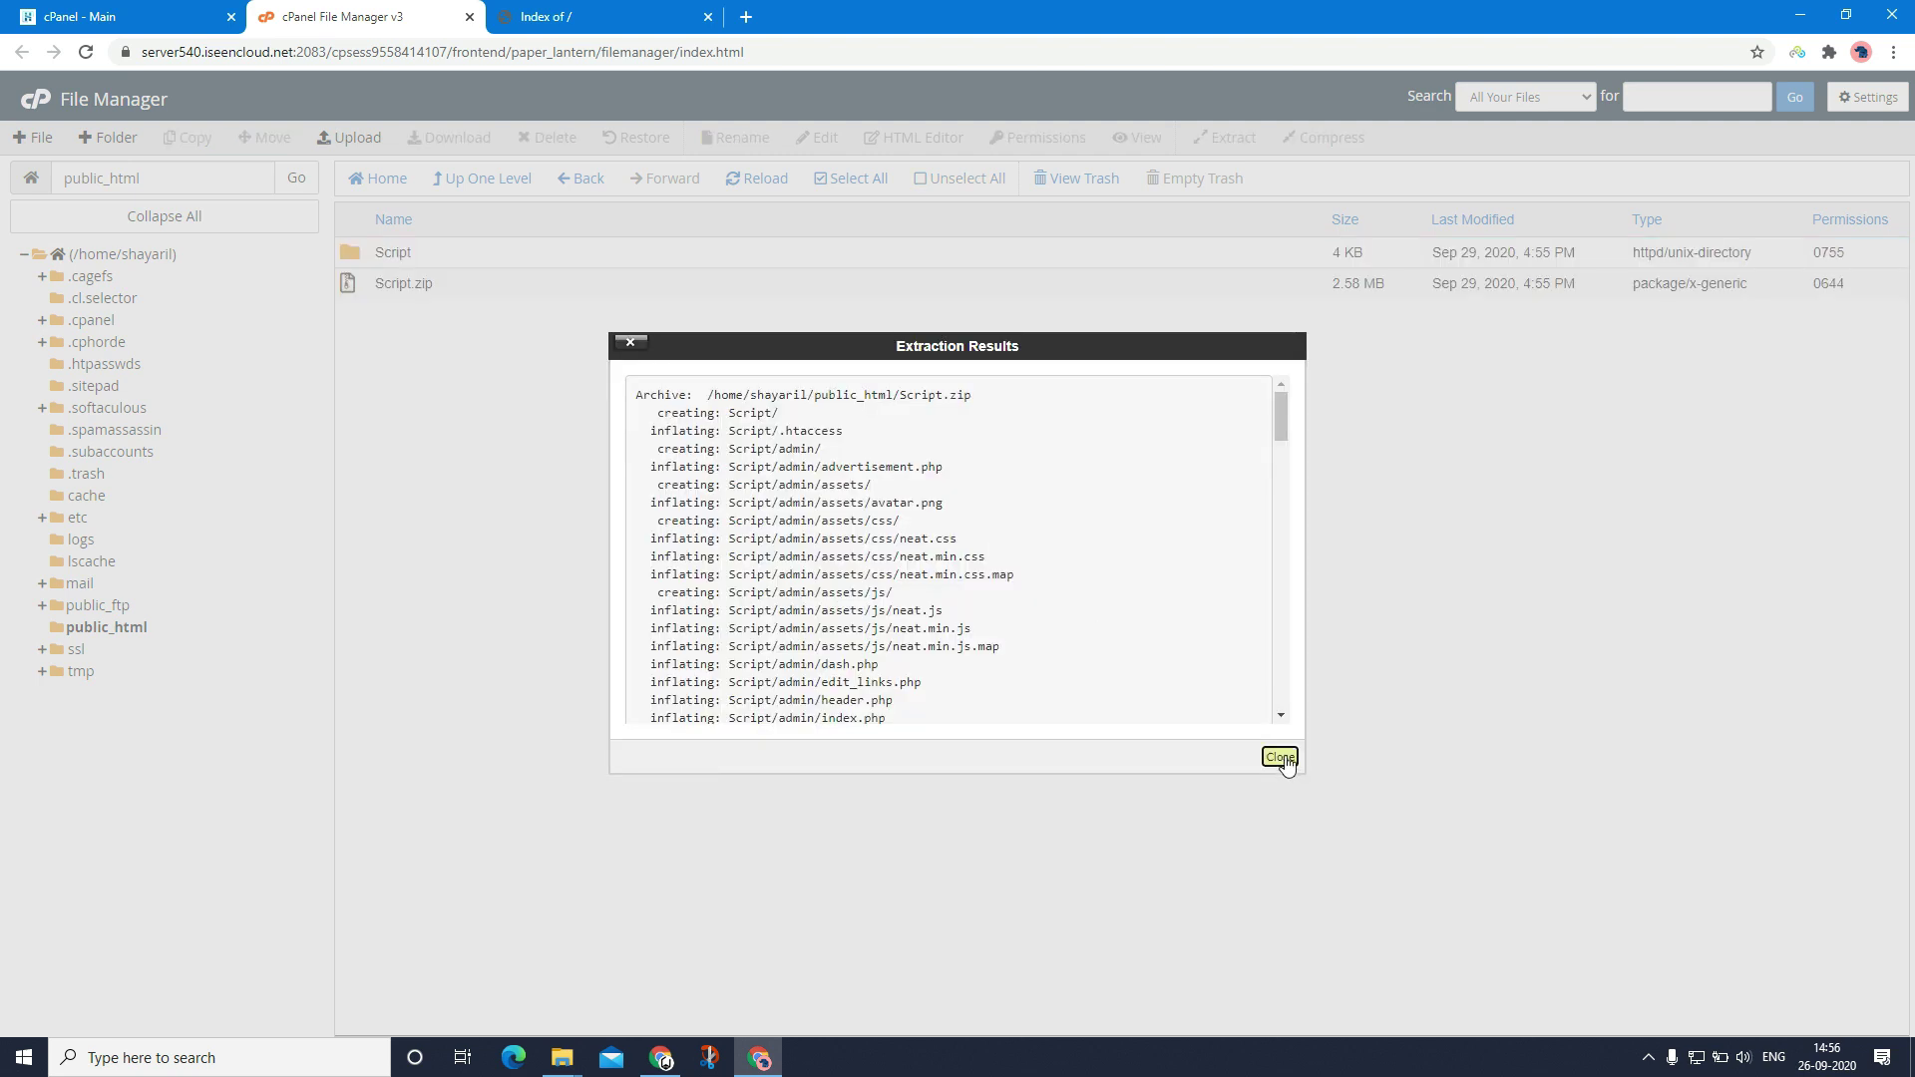
# Step: Open the extracted Script folder and look over its files, including .htaccess and config.php
pyautogui.click(1276, 757)
pyautogui.doubleClick(408, 256)
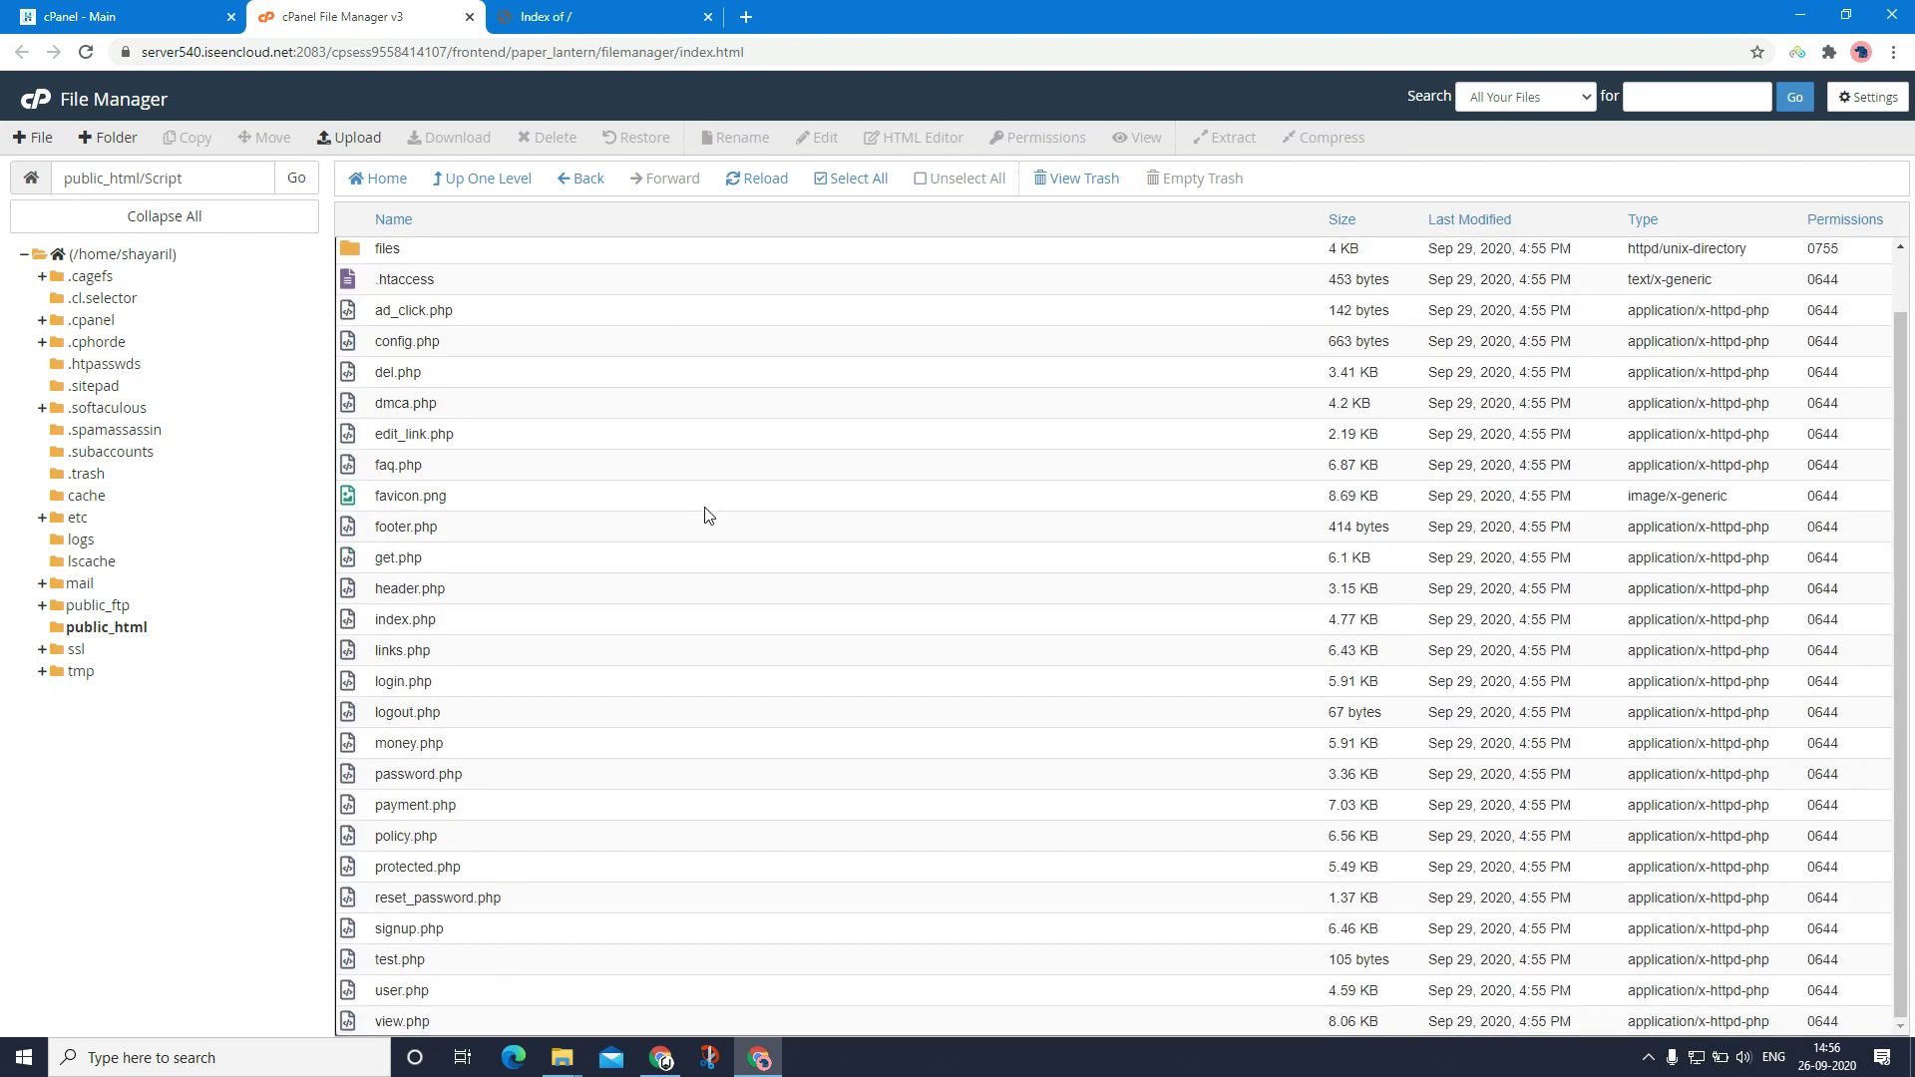
pyautogui.click(1862, 98)
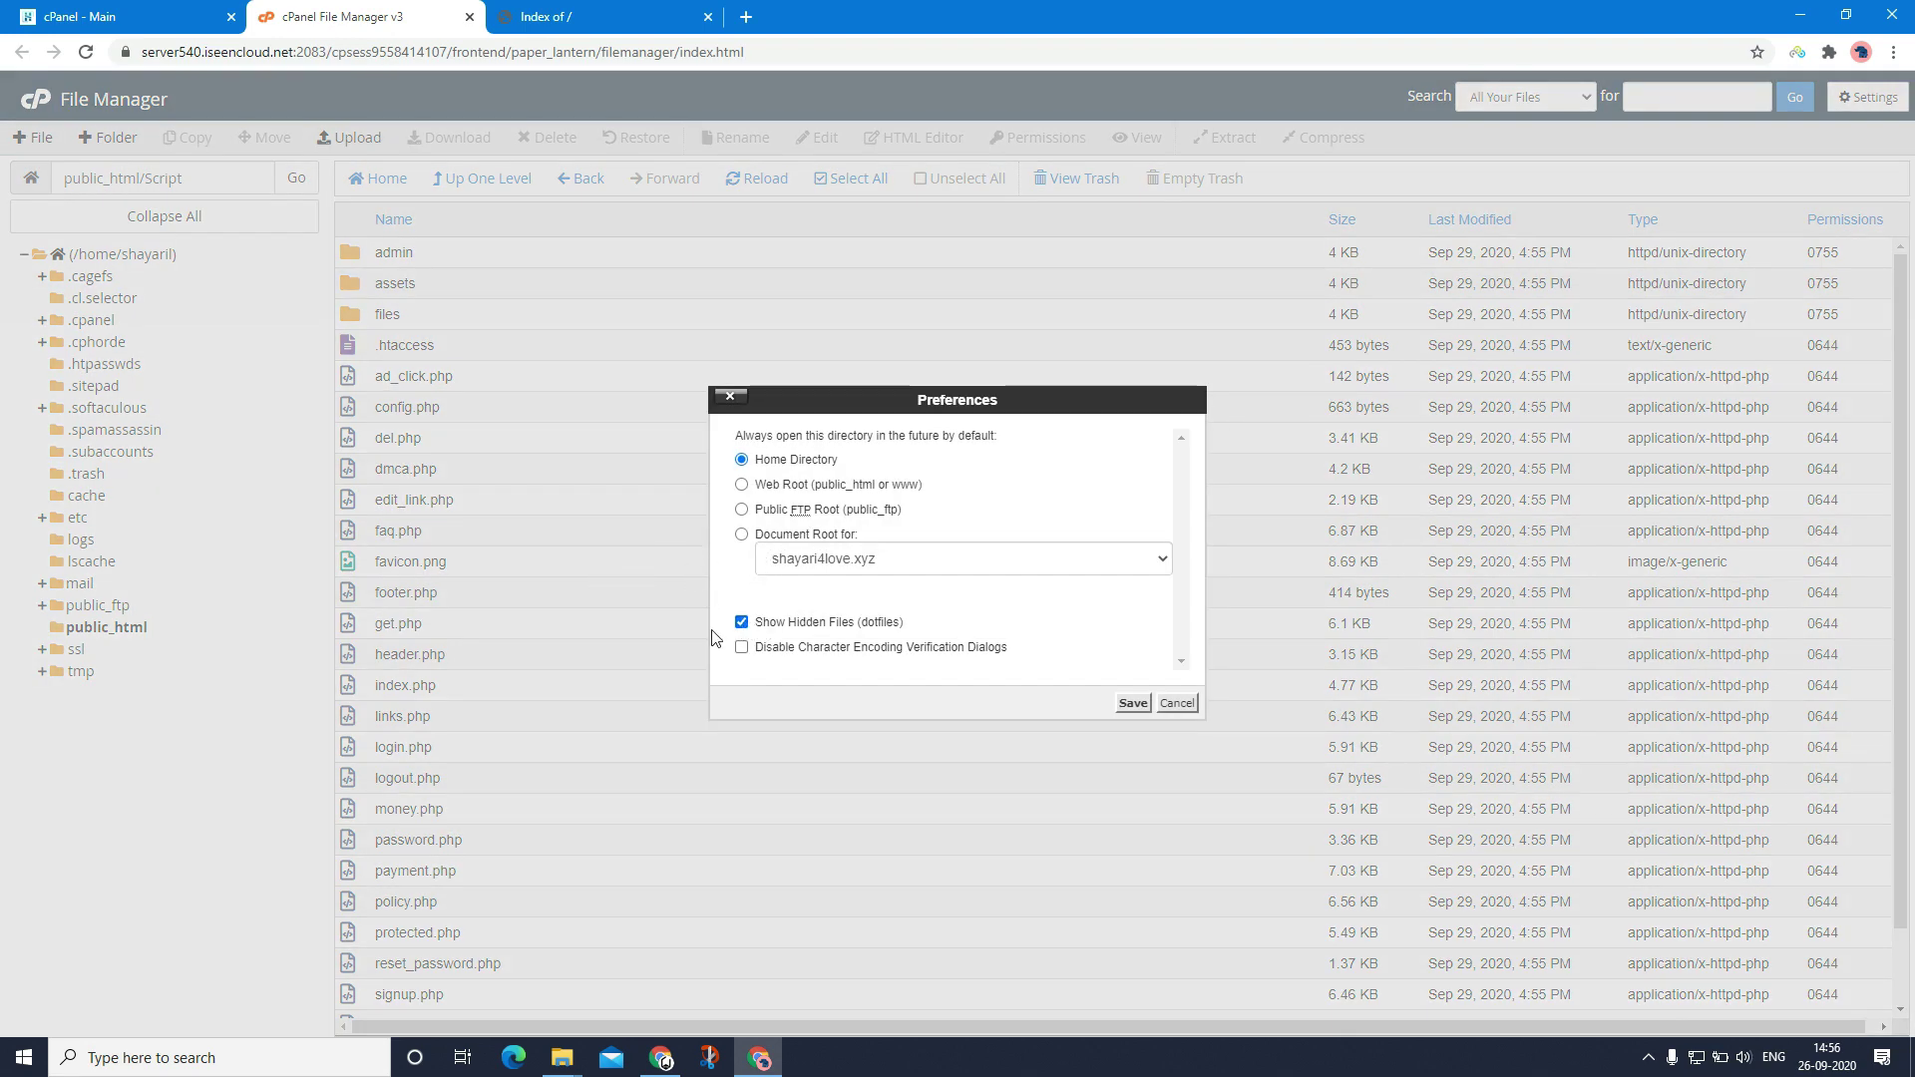
pyautogui.click(1169, 704)
pyautogui.scroll(-1, 504, 753)
pyautogui.scroll(1, 503, 753)
pyautogui.scroll(-2, 434, 518)
pyautogui.scroll(2, 427, 479)
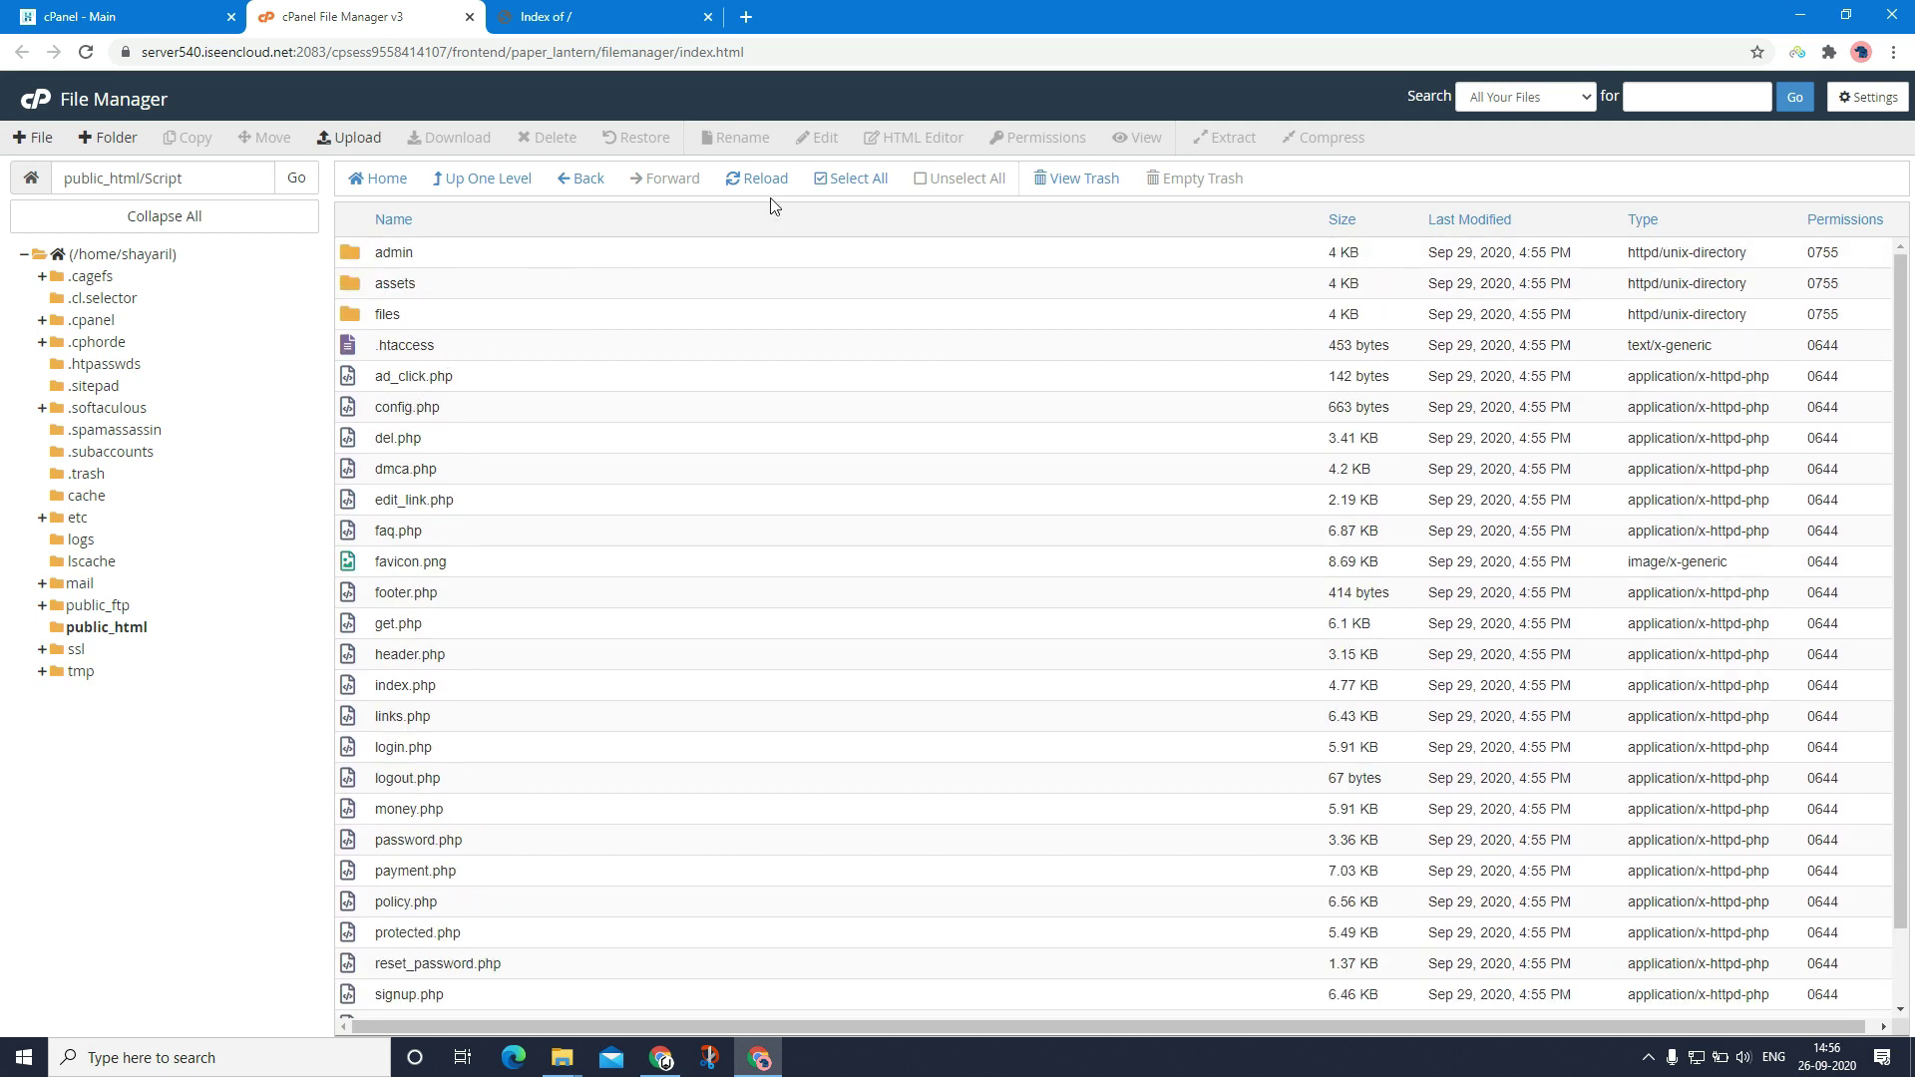
# Step: Move every file in the Script folder up to /public_html/
pyautogui.click(846, 179)
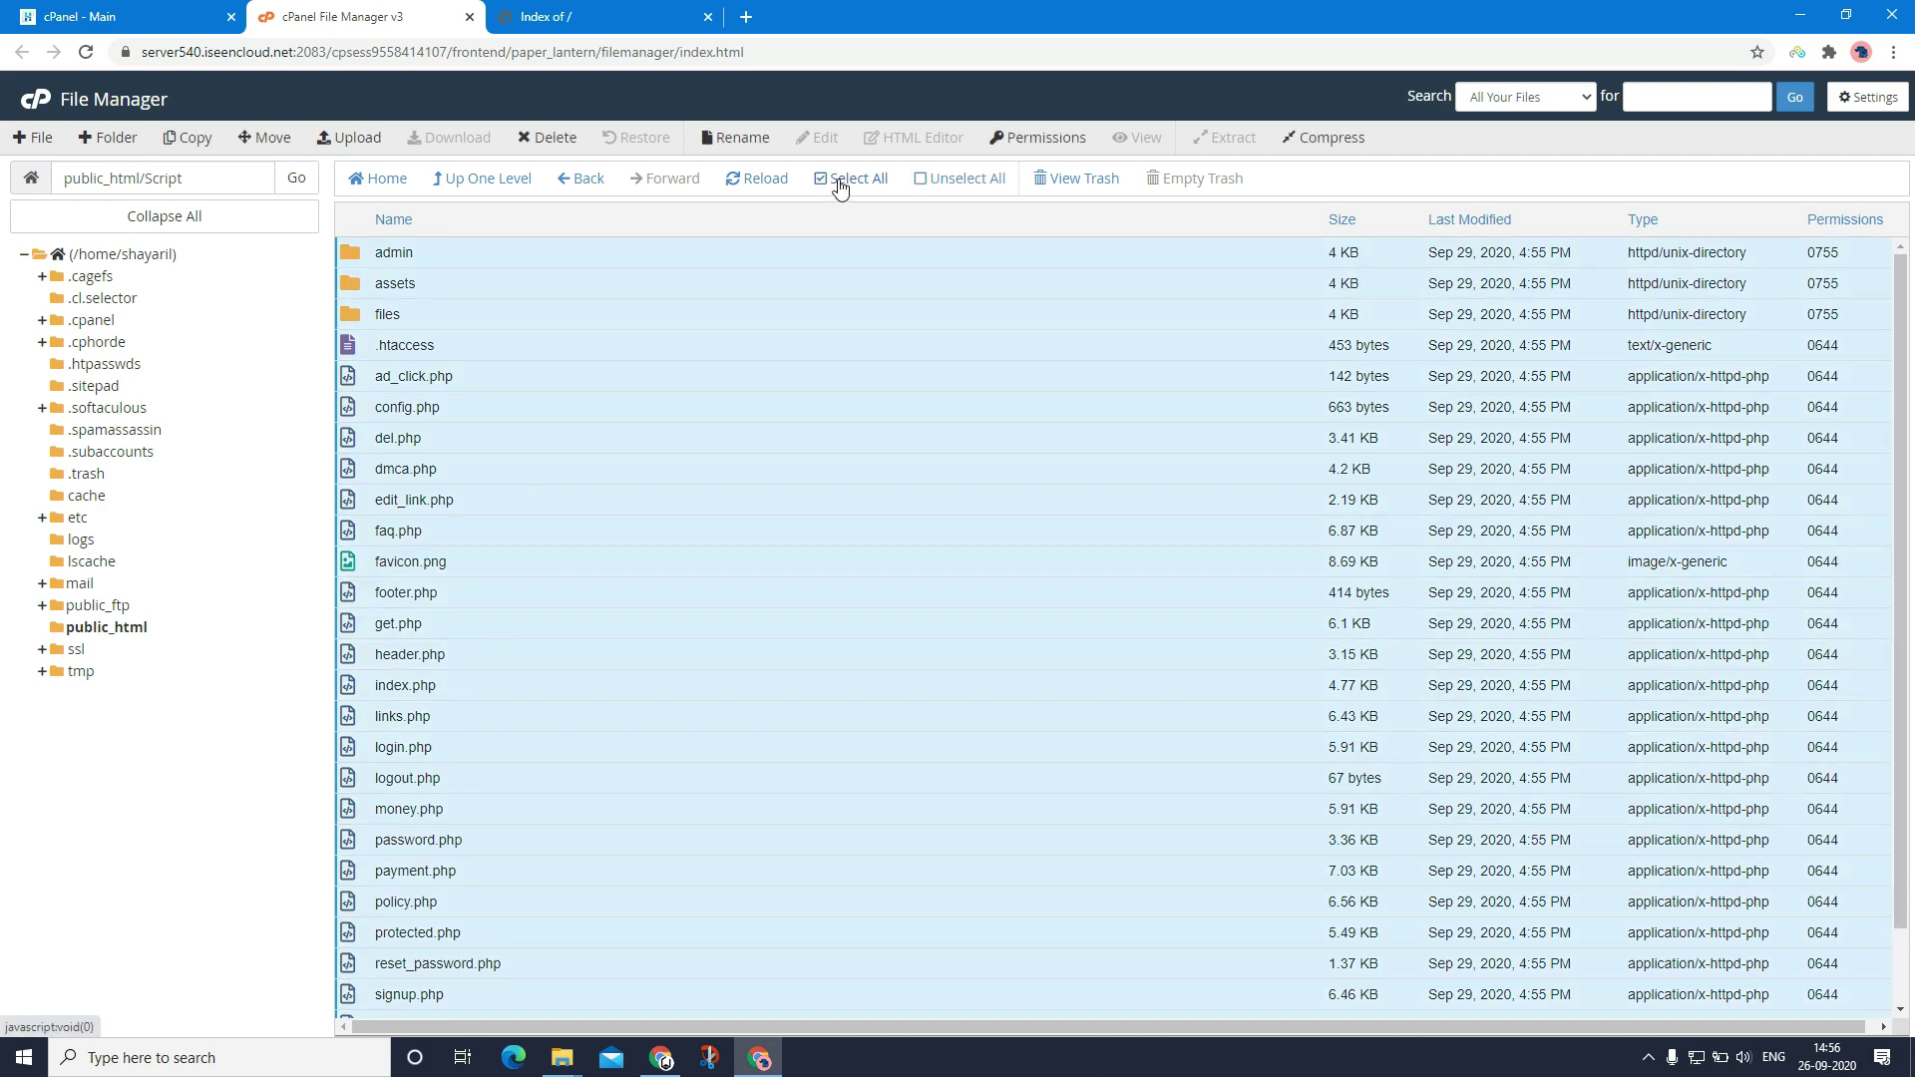
pyautogui.rightClick(589, 441)
pyautogui.click(635, 543)
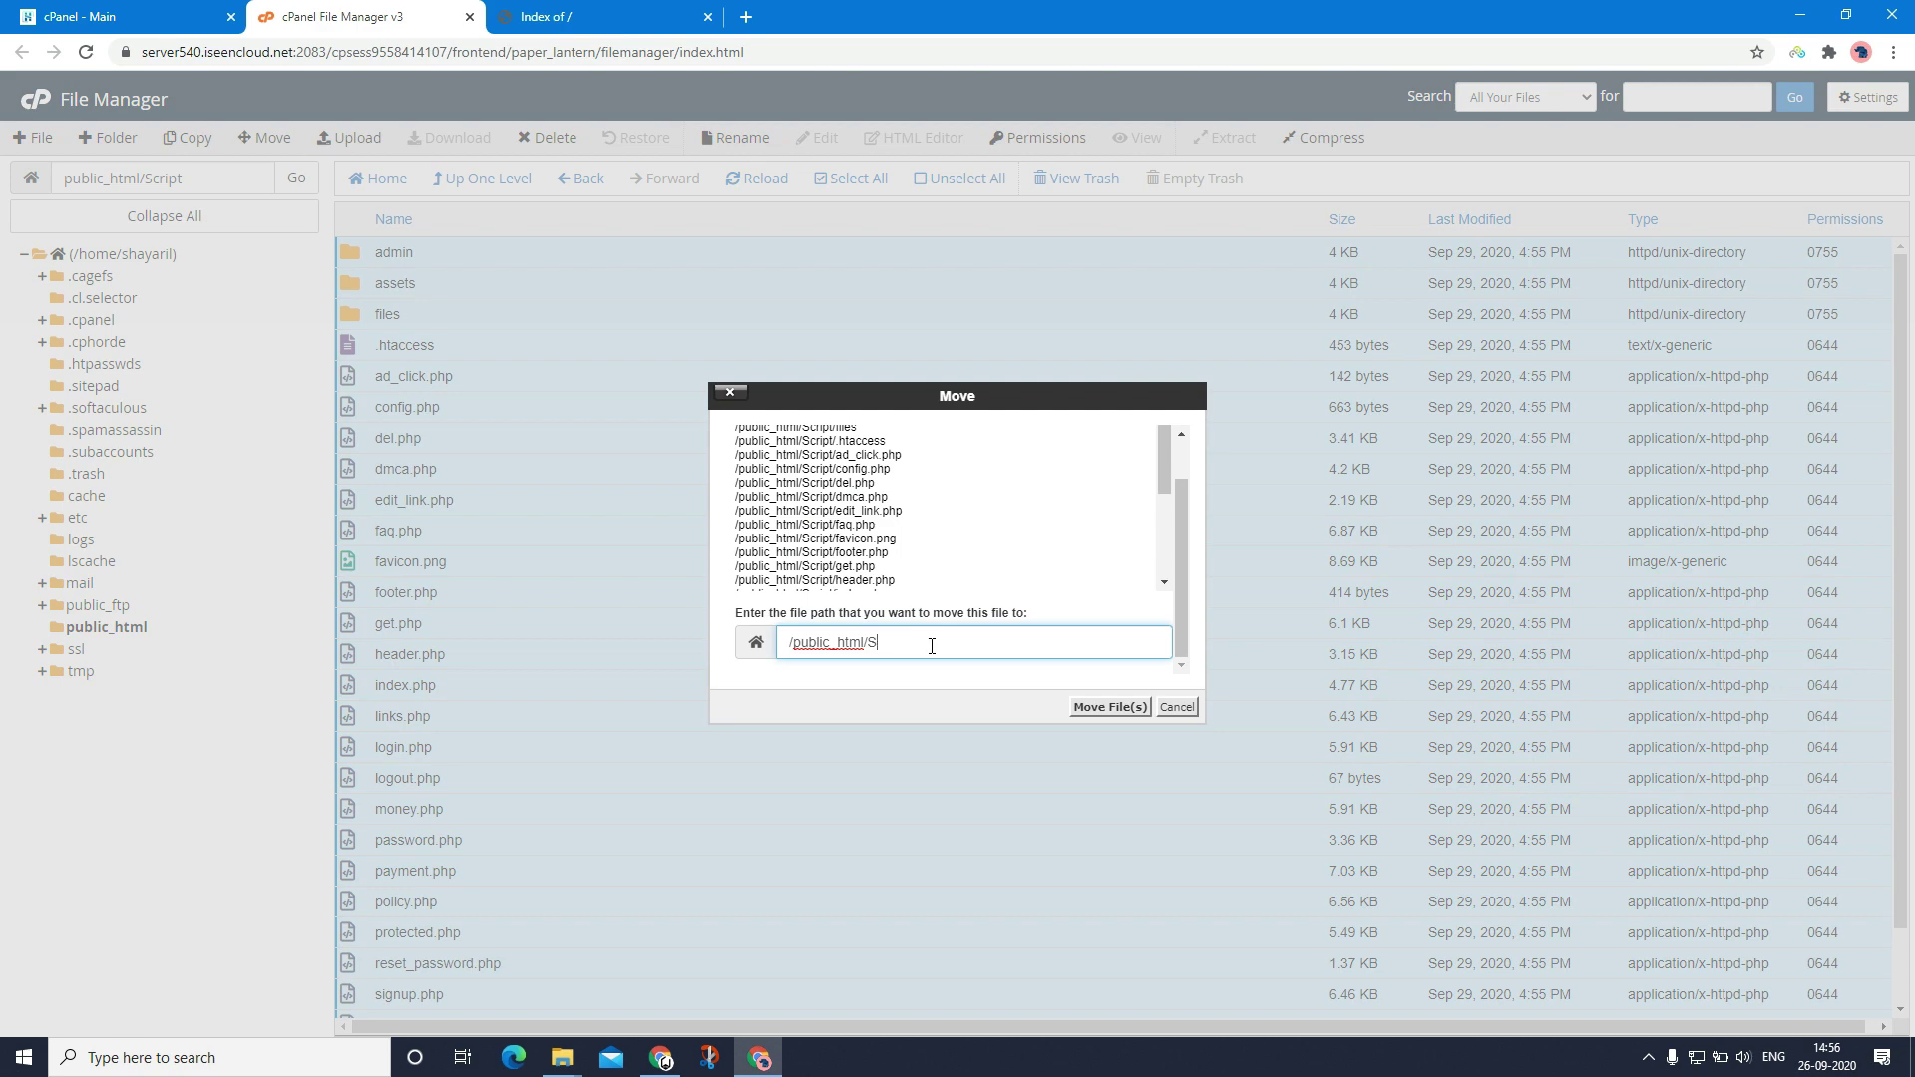
pyautogui.press('BackSpace')
pyautogui.click(1196, 575)
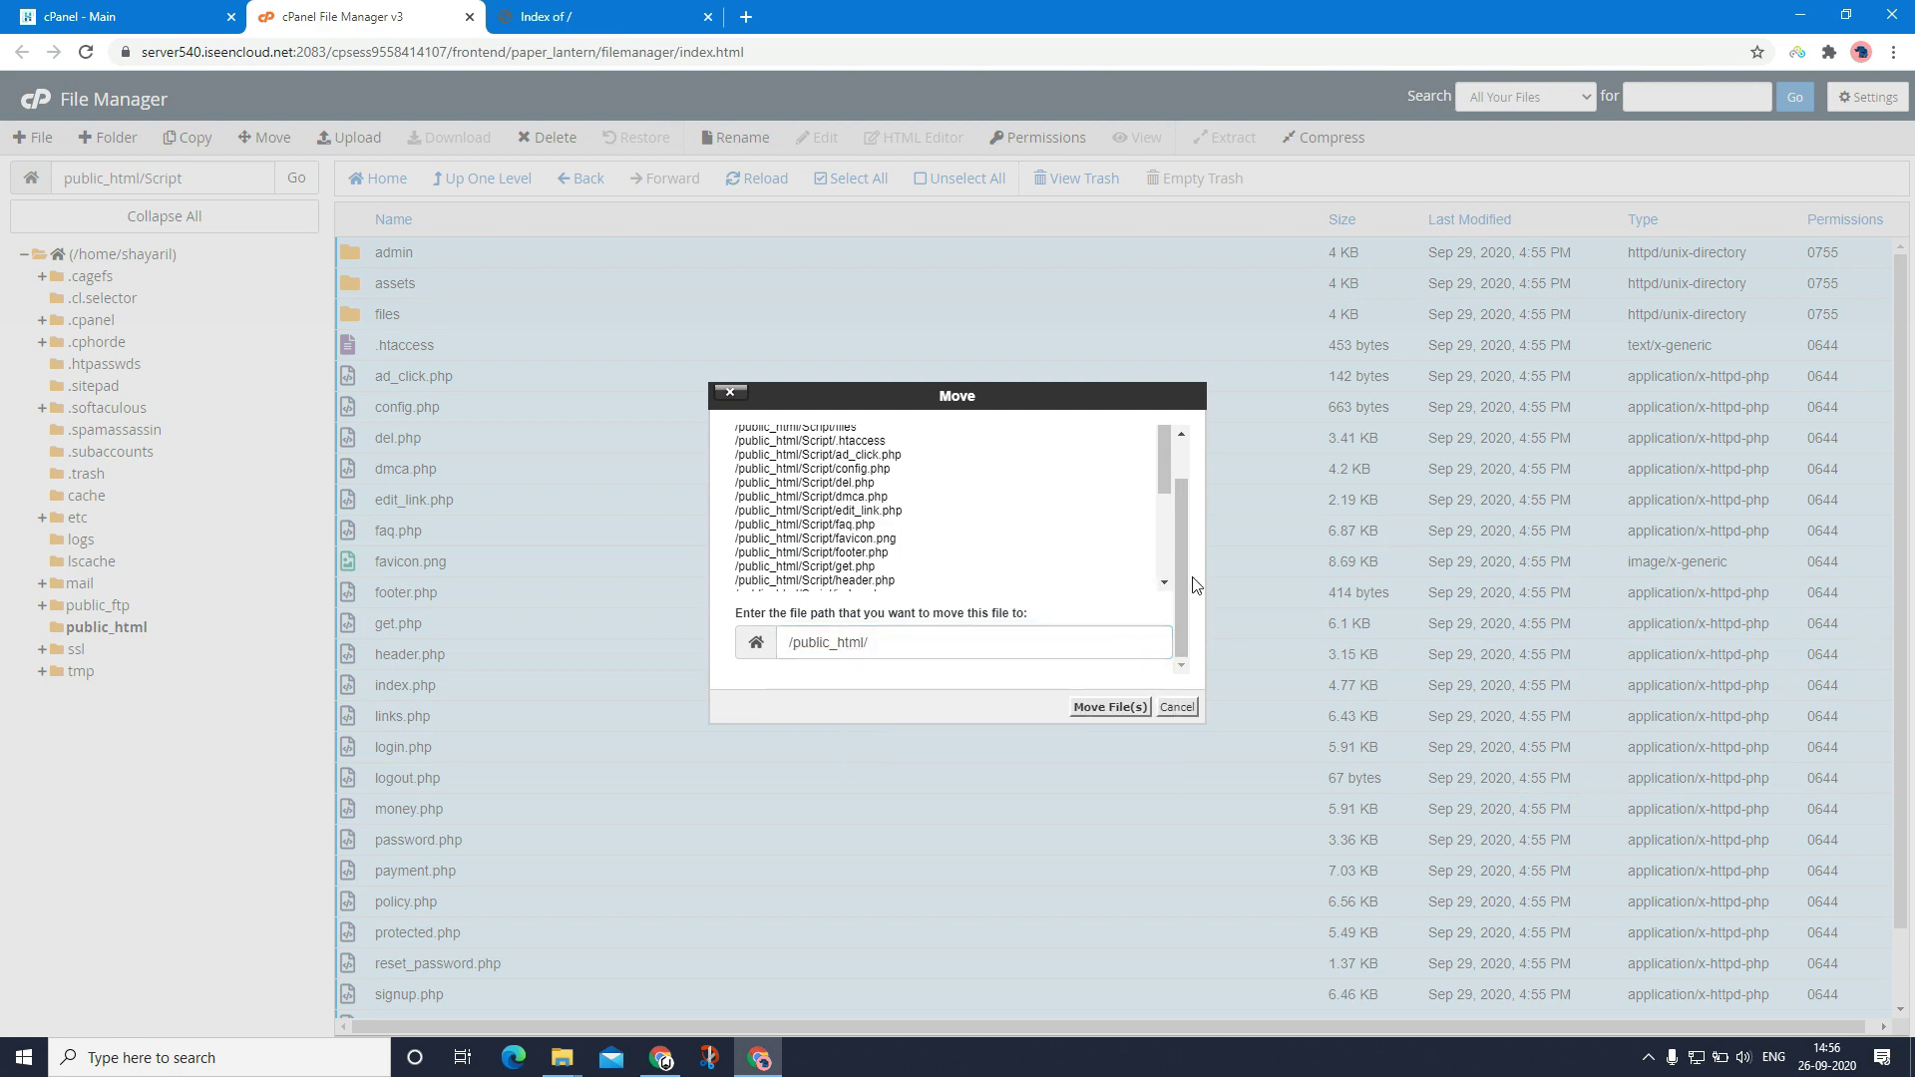
pyautogui.click(1123, 711)
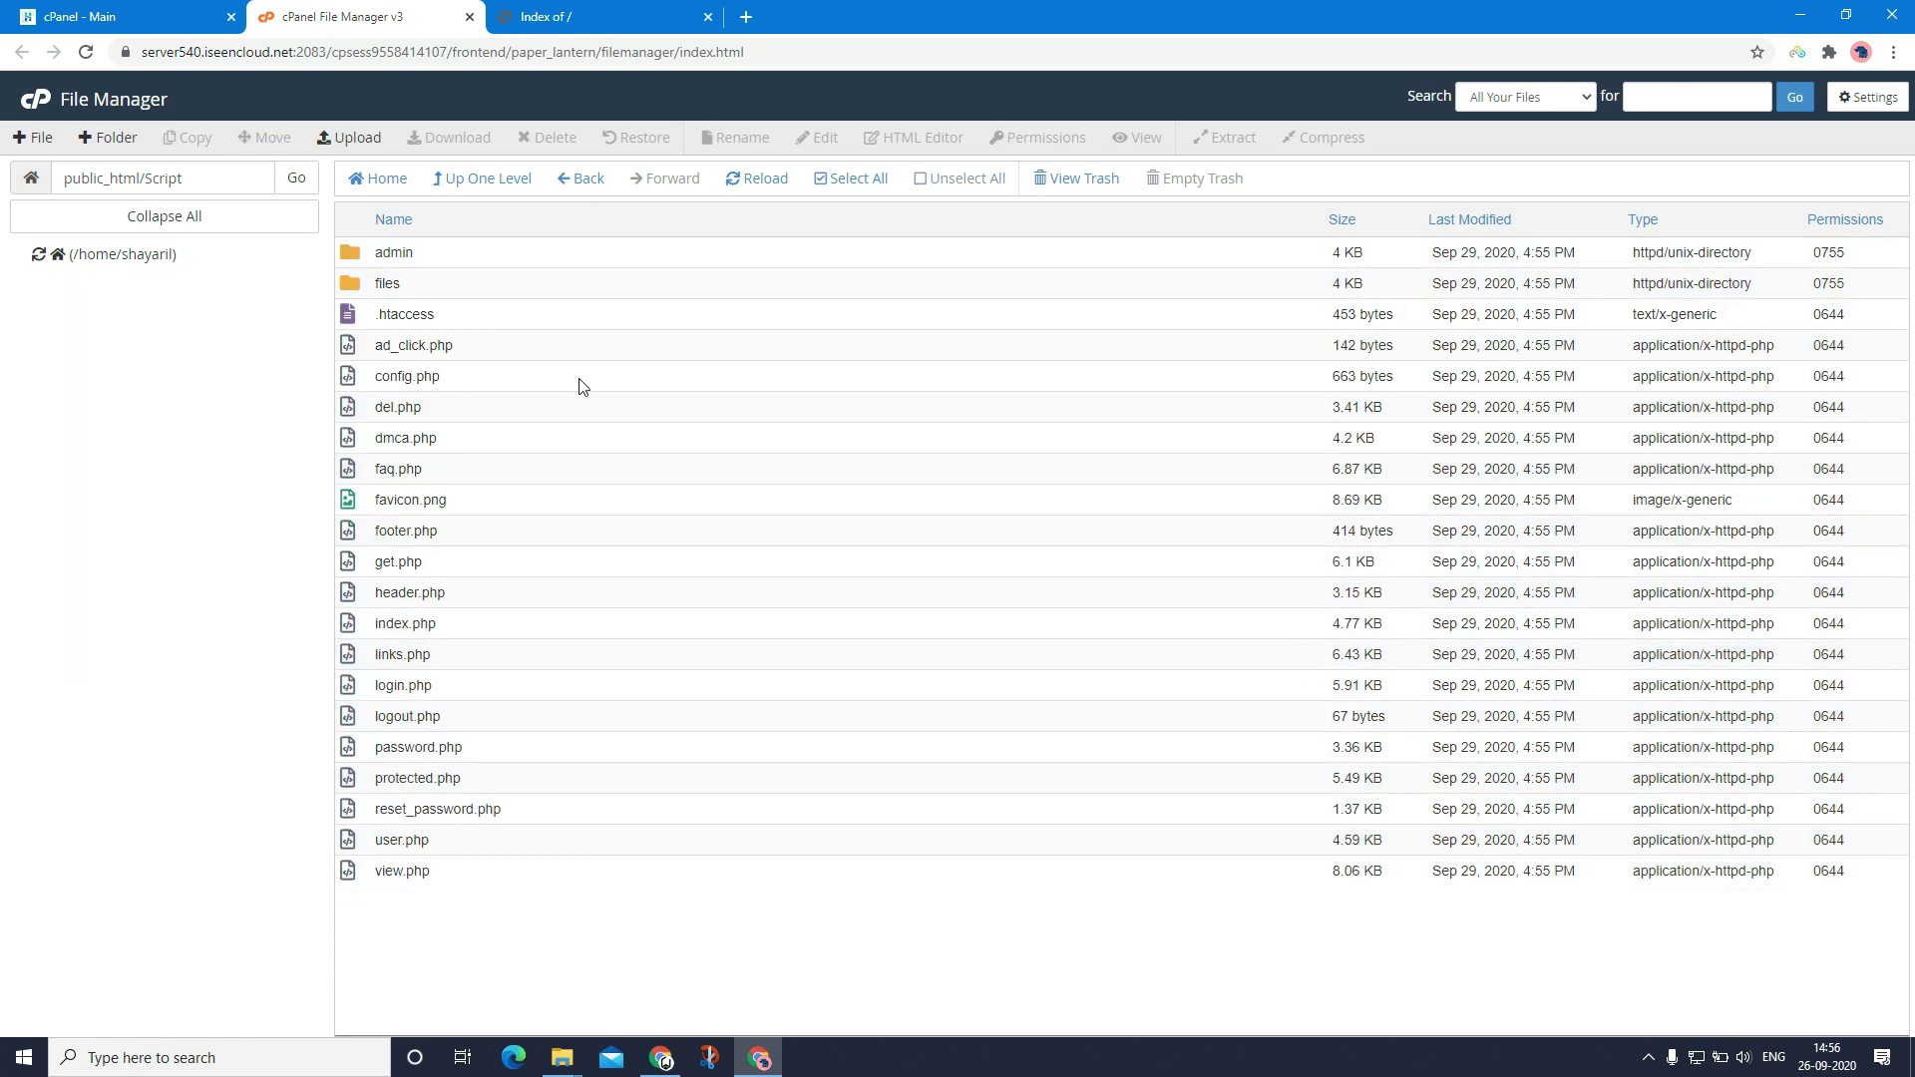
# Step: Trash the empty Script folder in public_html and reload the live site
pyautogui.click(481, 190)
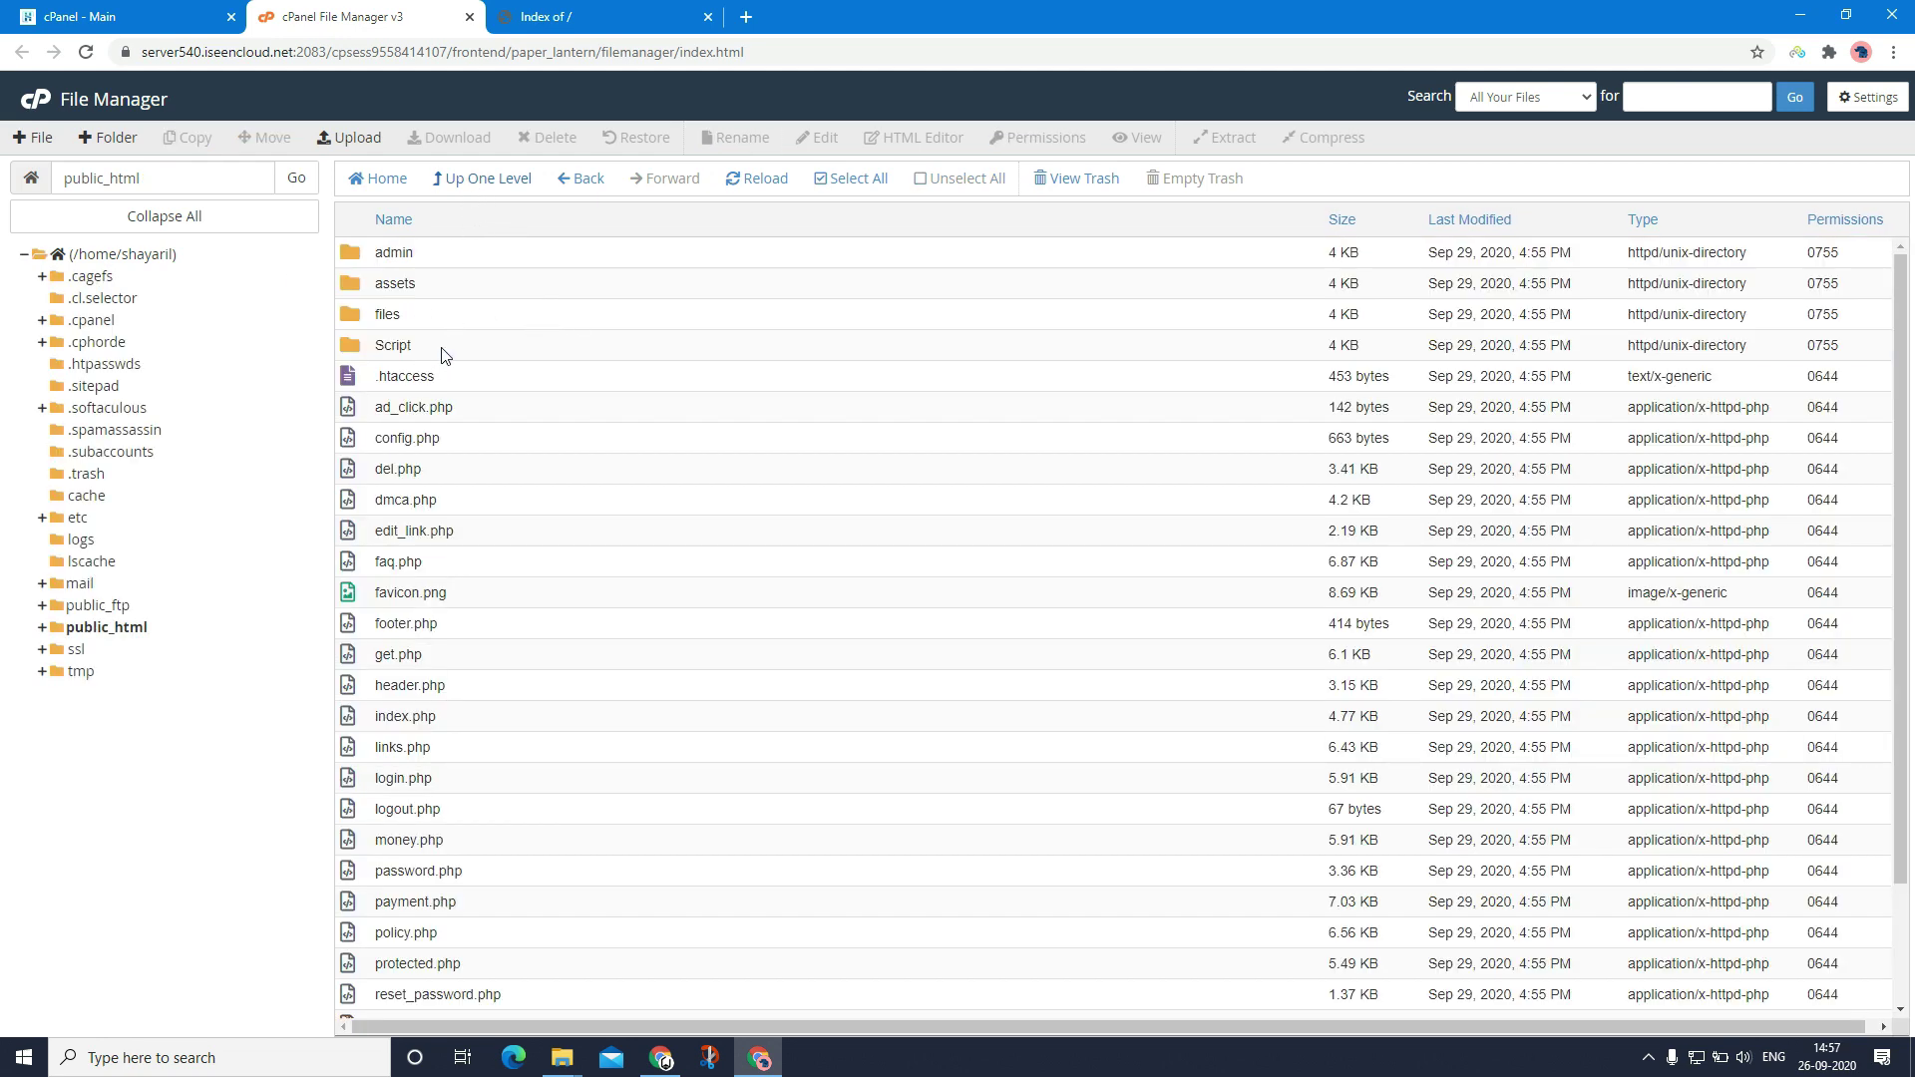
pyautogui.rightClick(446, 357)
pyautogui.click(489, 480)
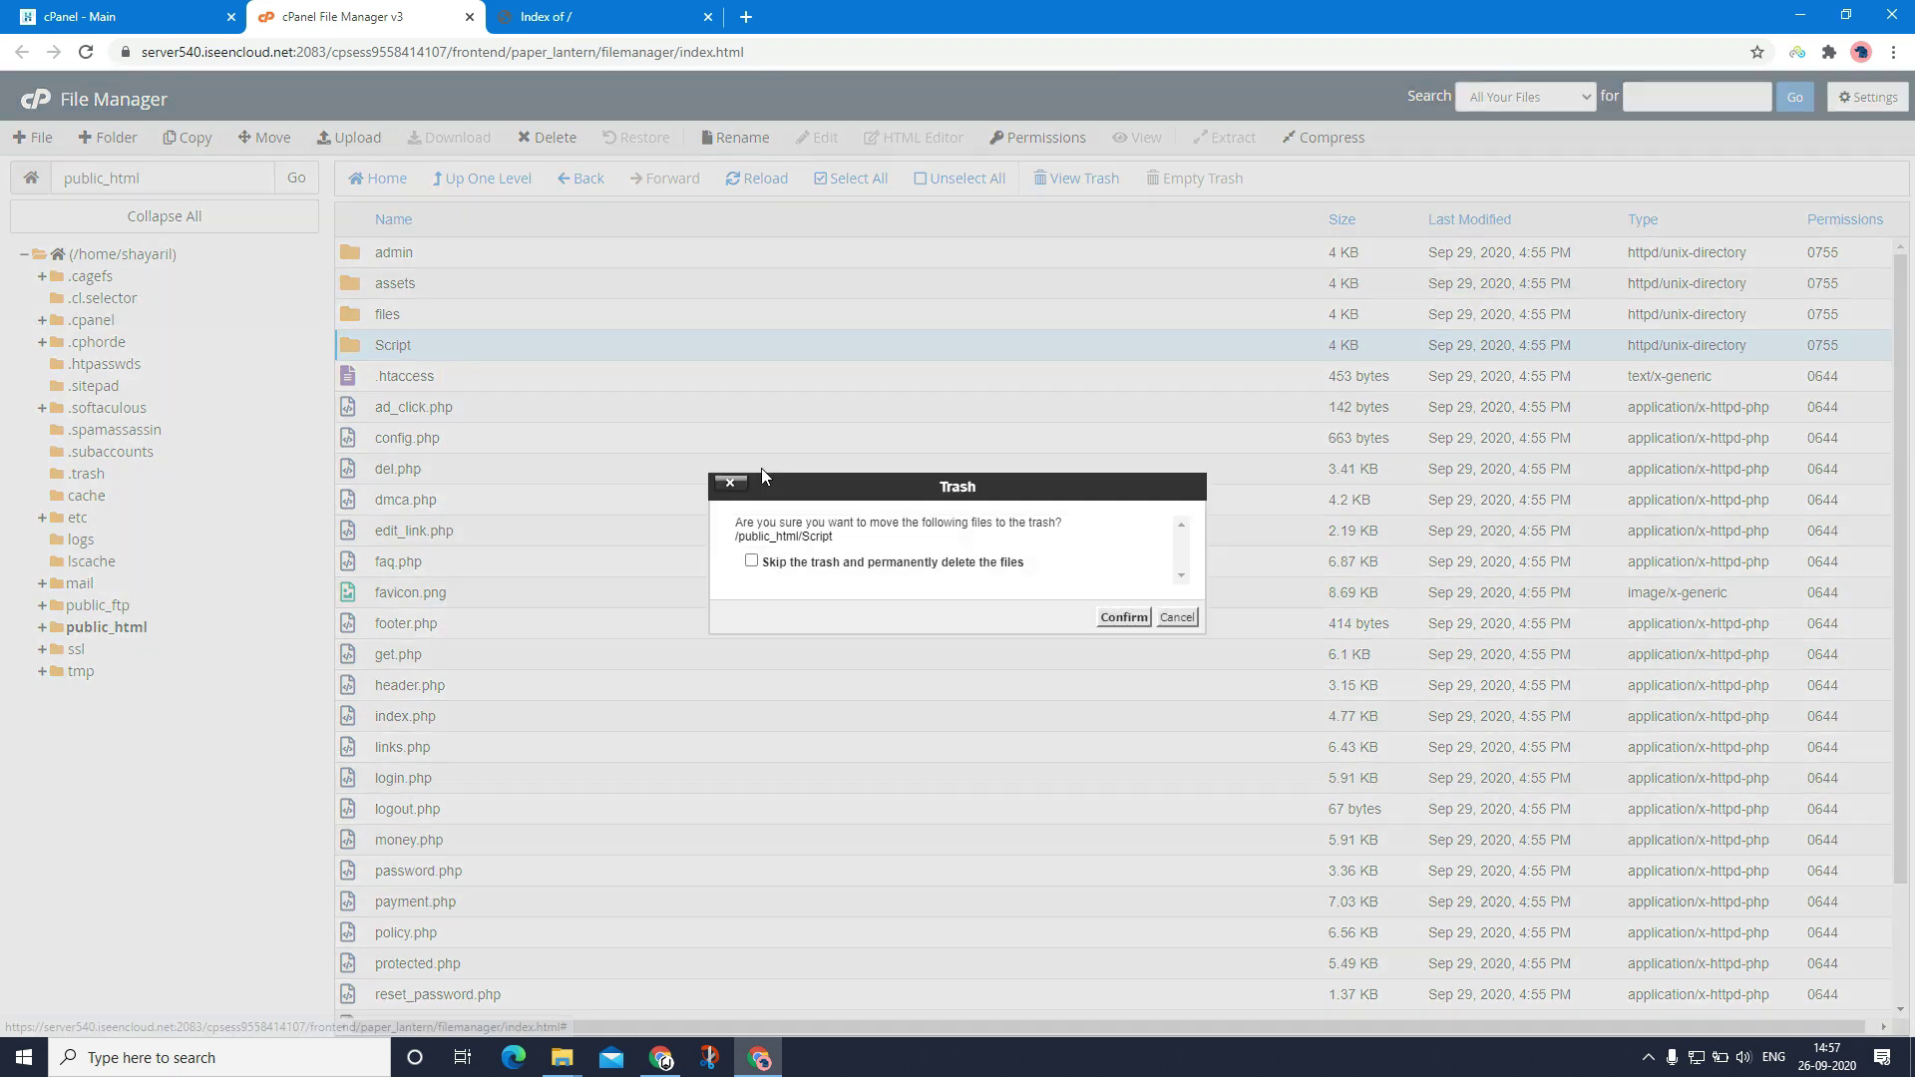
pyautogui.click(1124, 616)
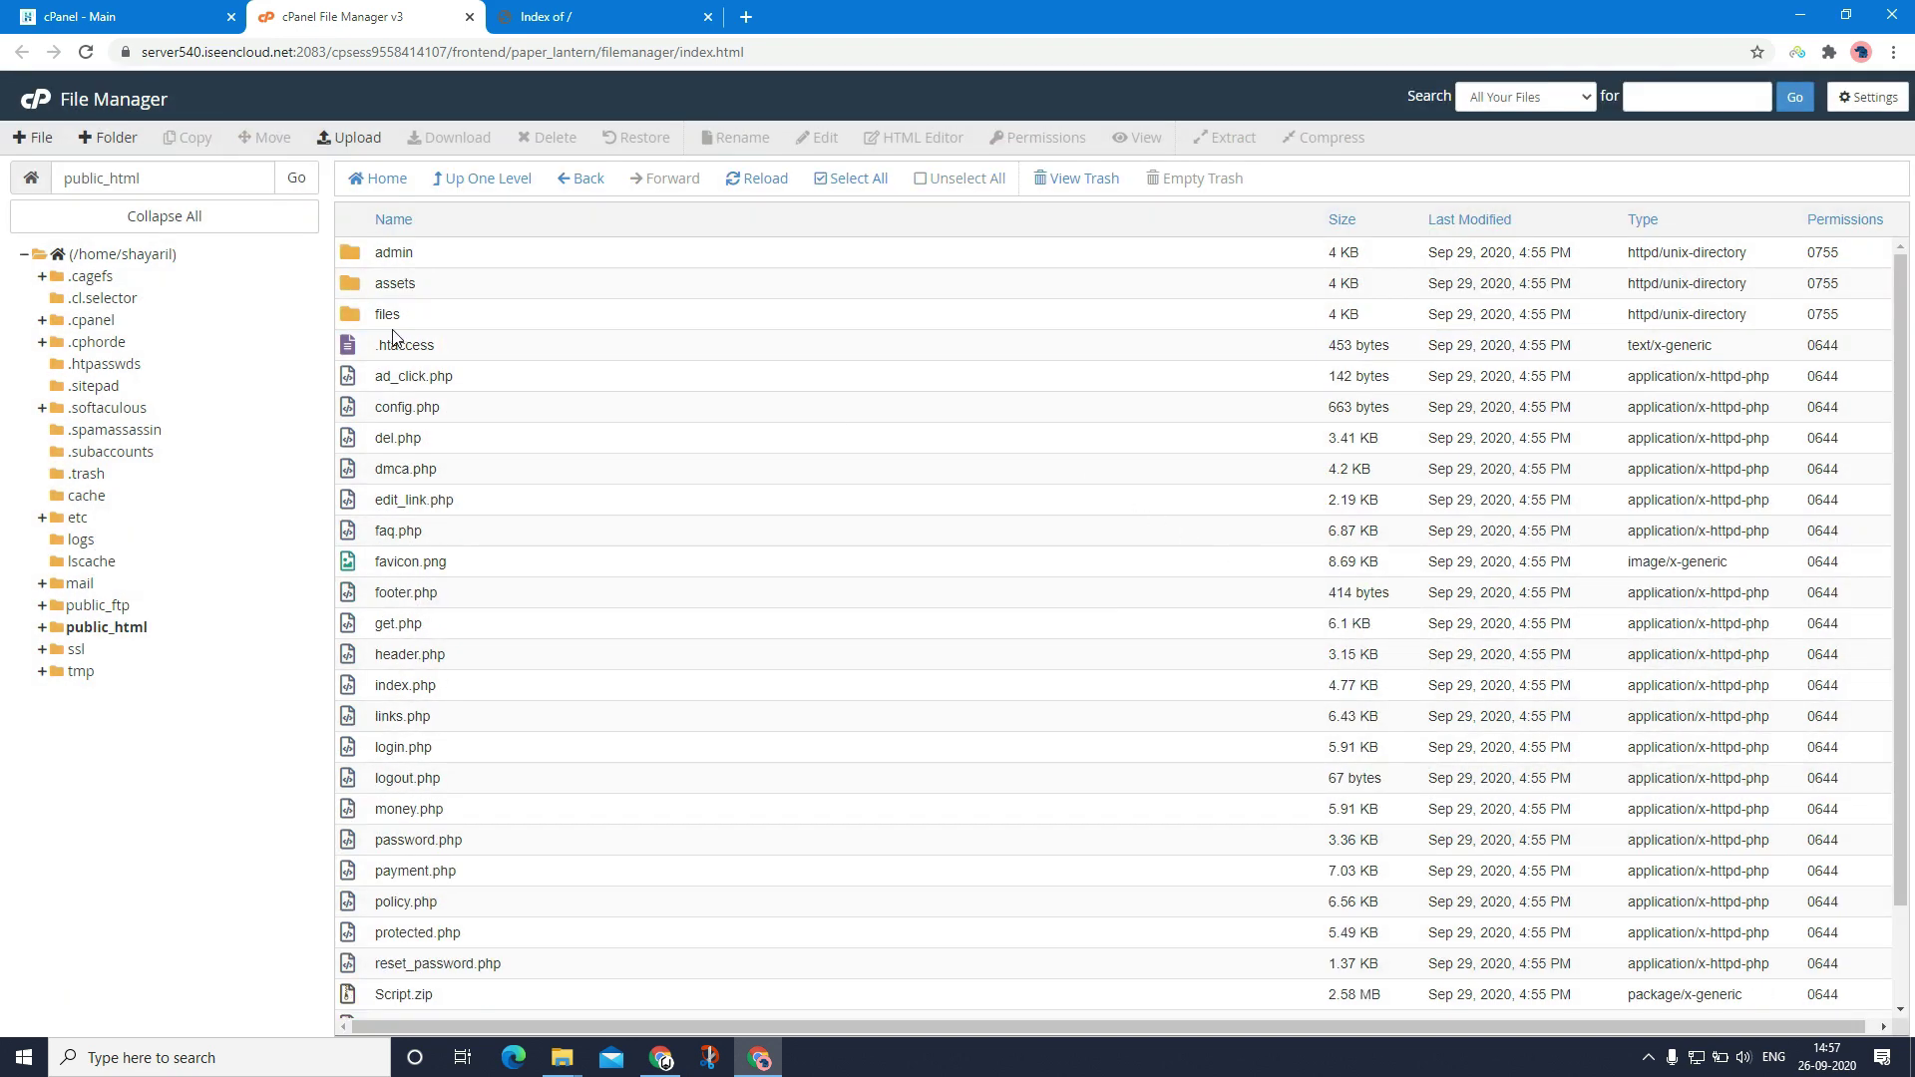
pyautogui.scroll(-2, 414, 1003)
pyautogui.scroll(2, 444, 585)
pyautogui.scroll(-2, 479, 539)
pyautogui.click(423, 887)
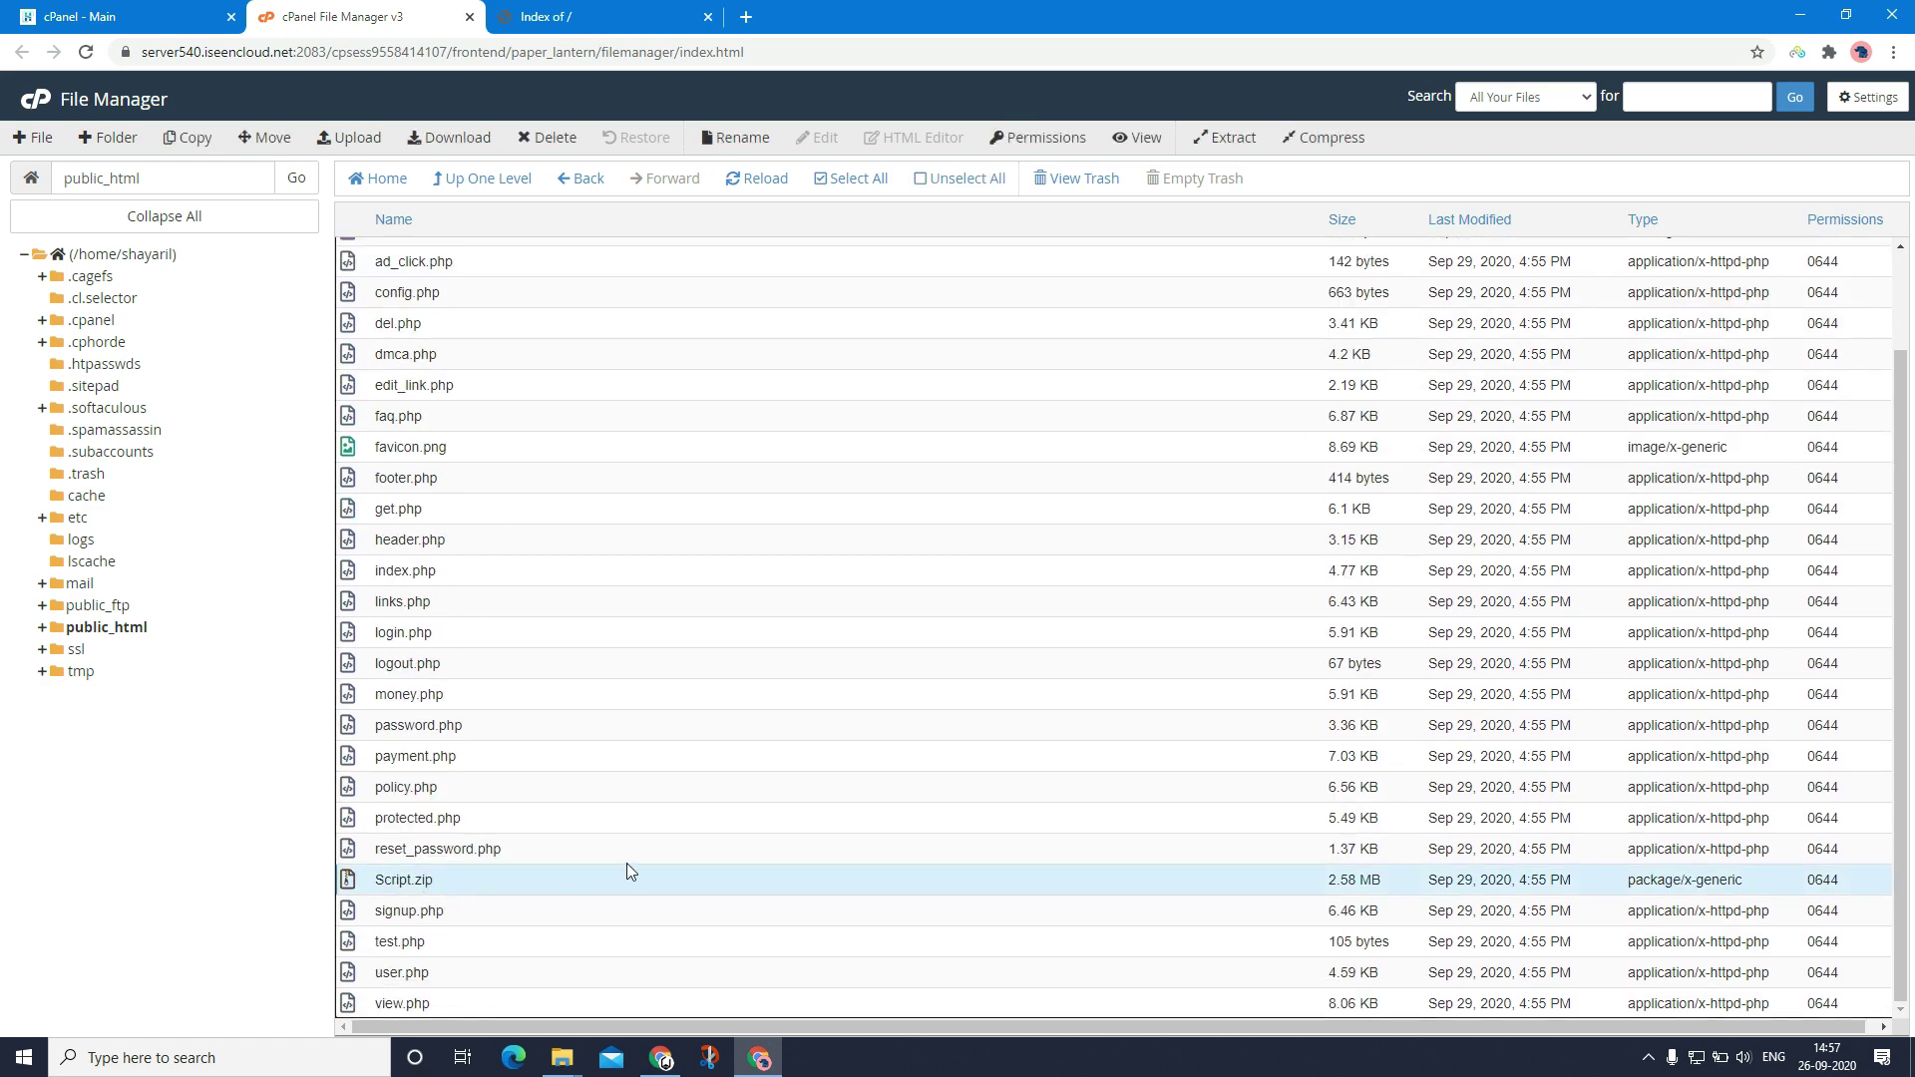
pyautogui.scroll(2, 539, 818)
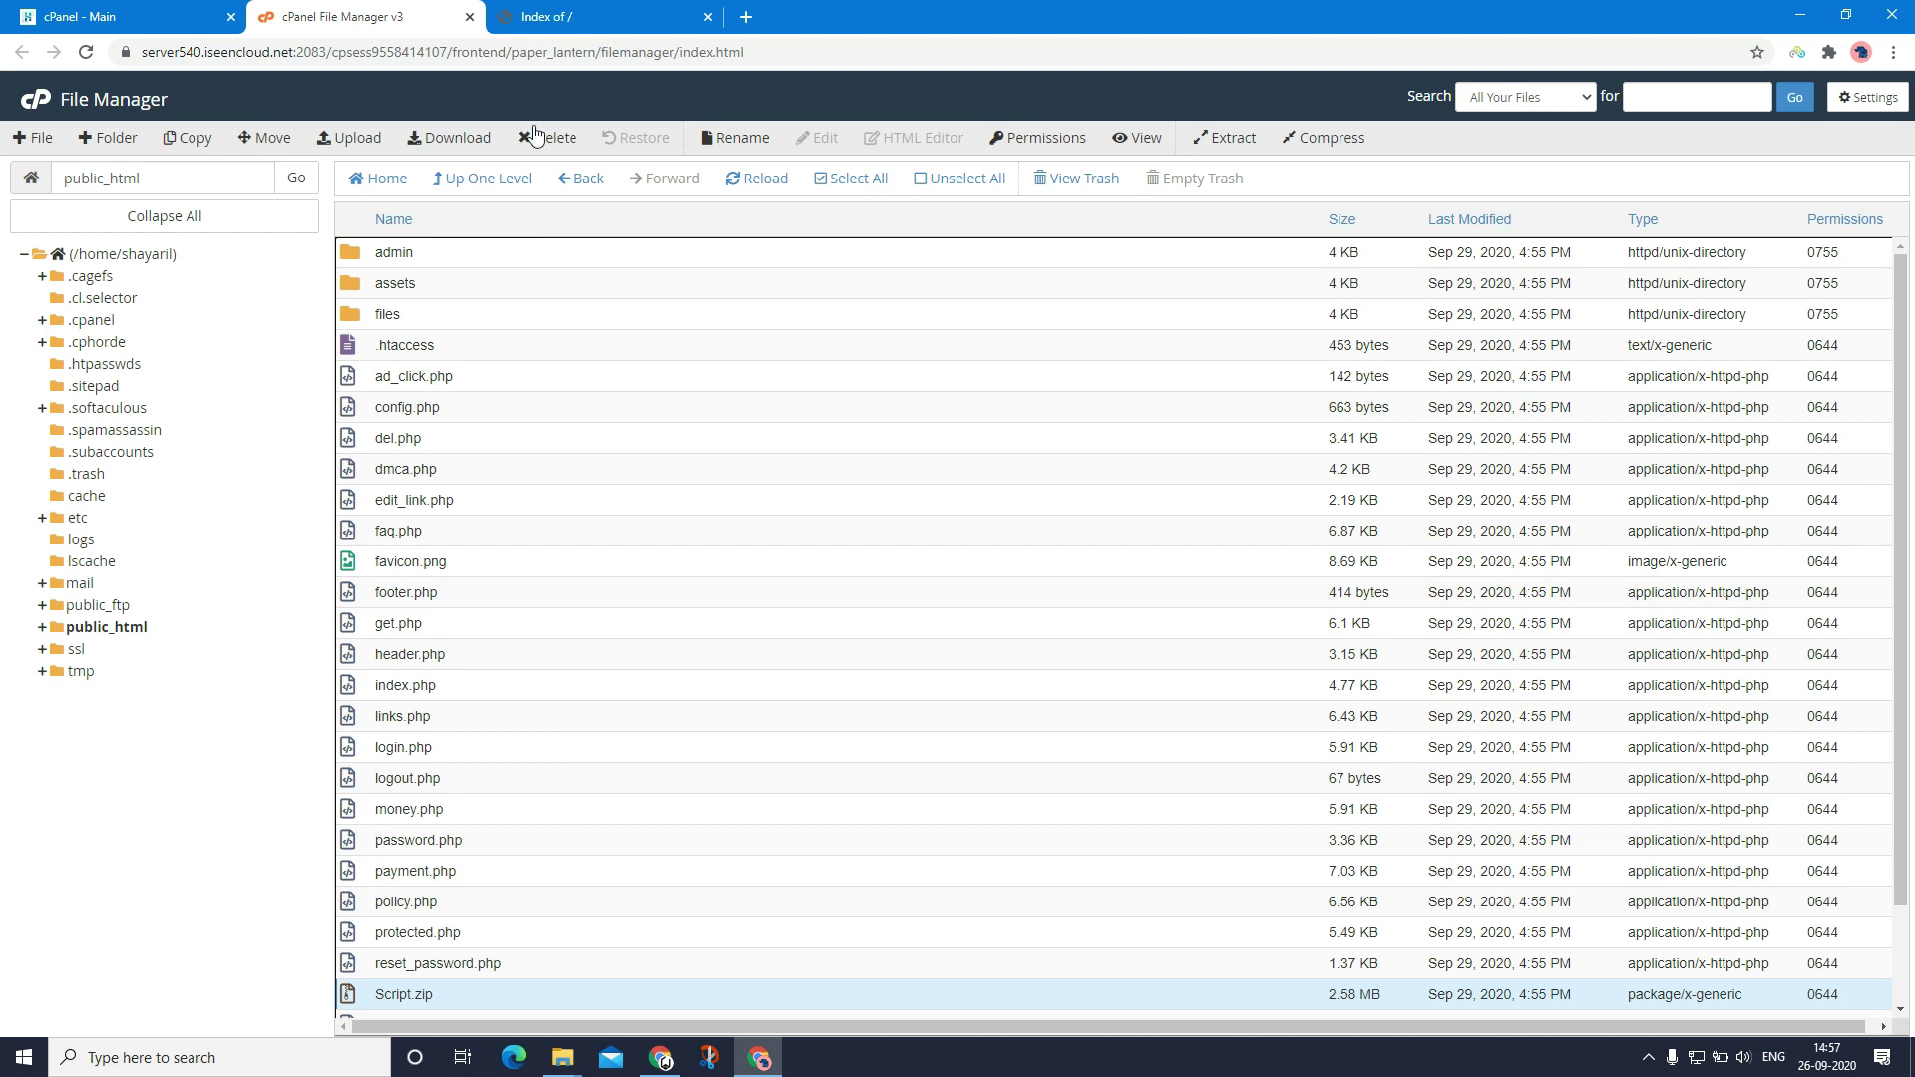
pyautogui.click(539, 17)
pyautogui.click(84, 56)
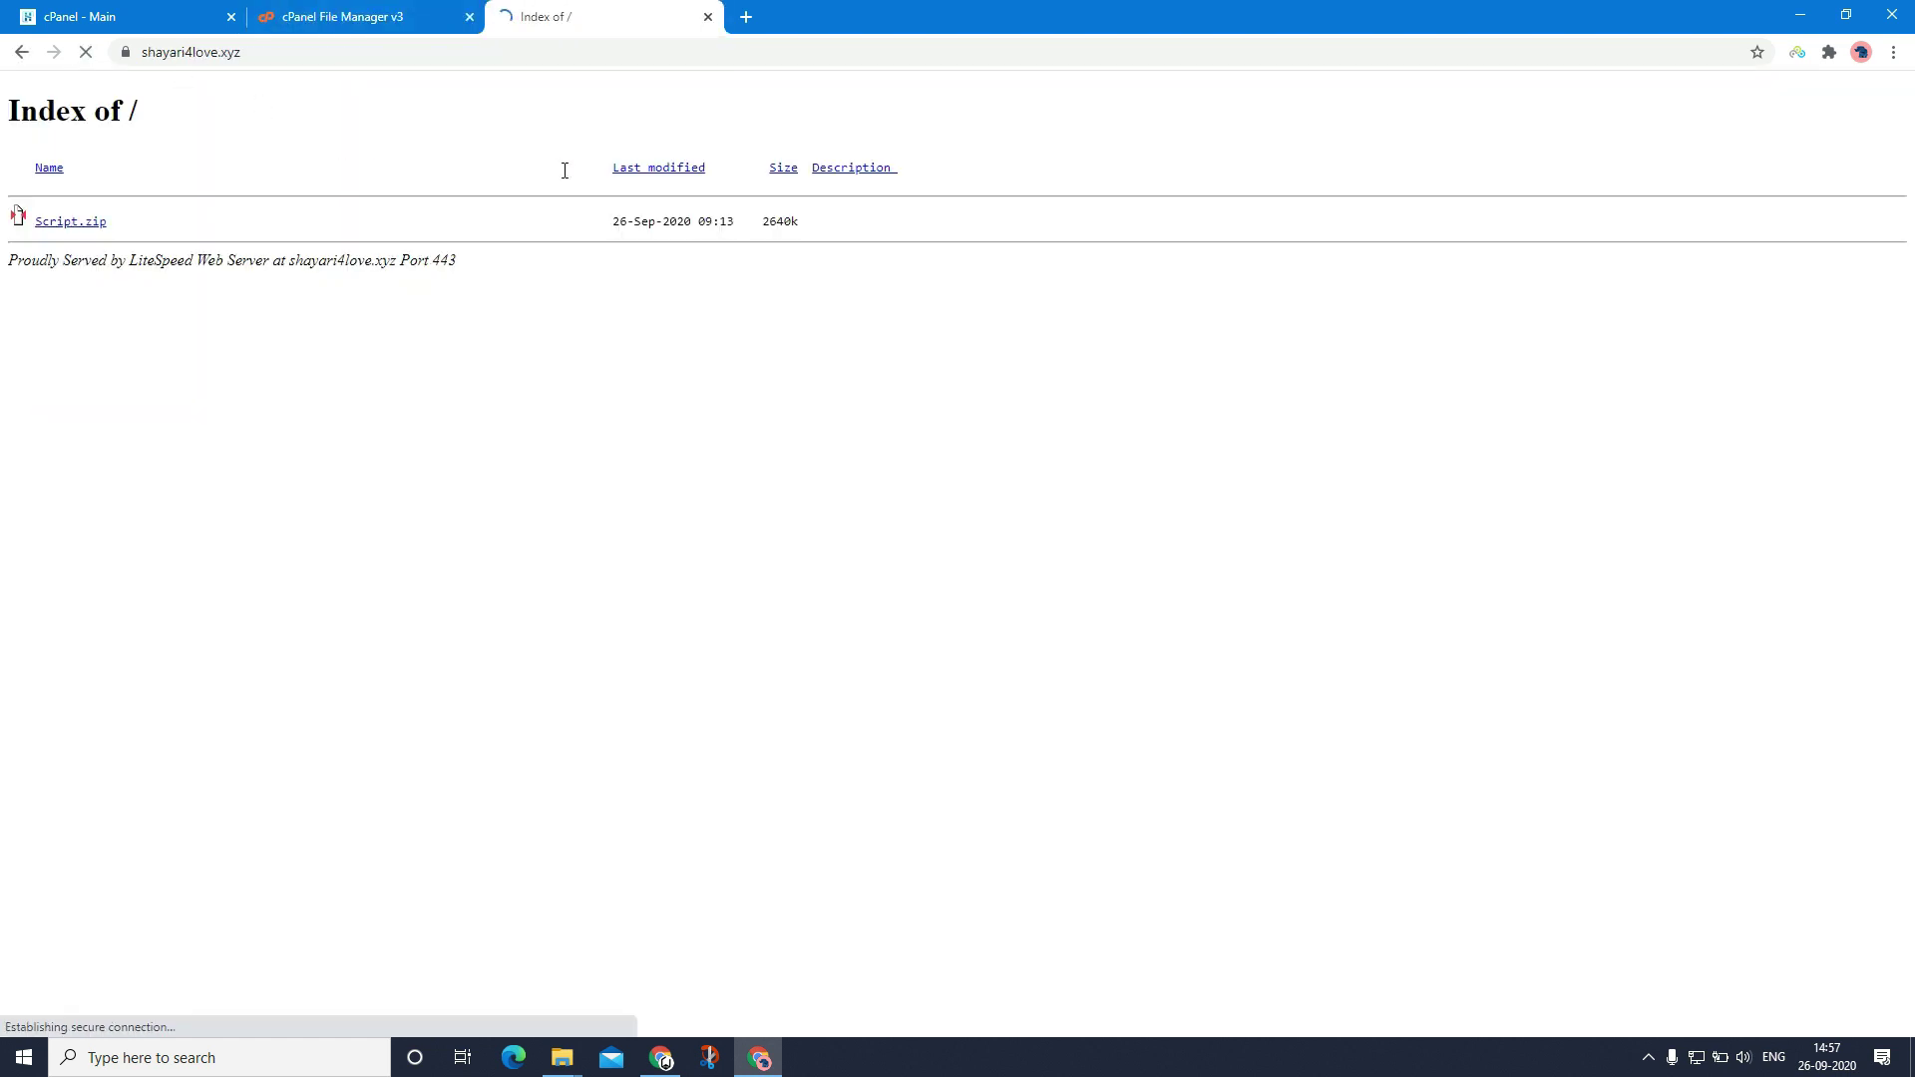
# Step: Copy the Codester LinkShield product page URL from the other browser window
pyautogui.scroll(-1, 795, 235)
pyautogui.scroll(1, 795, 235)
pyautogui.scroll(-1, 788, 235)
pyautogui.scroll(1, 788, 235)
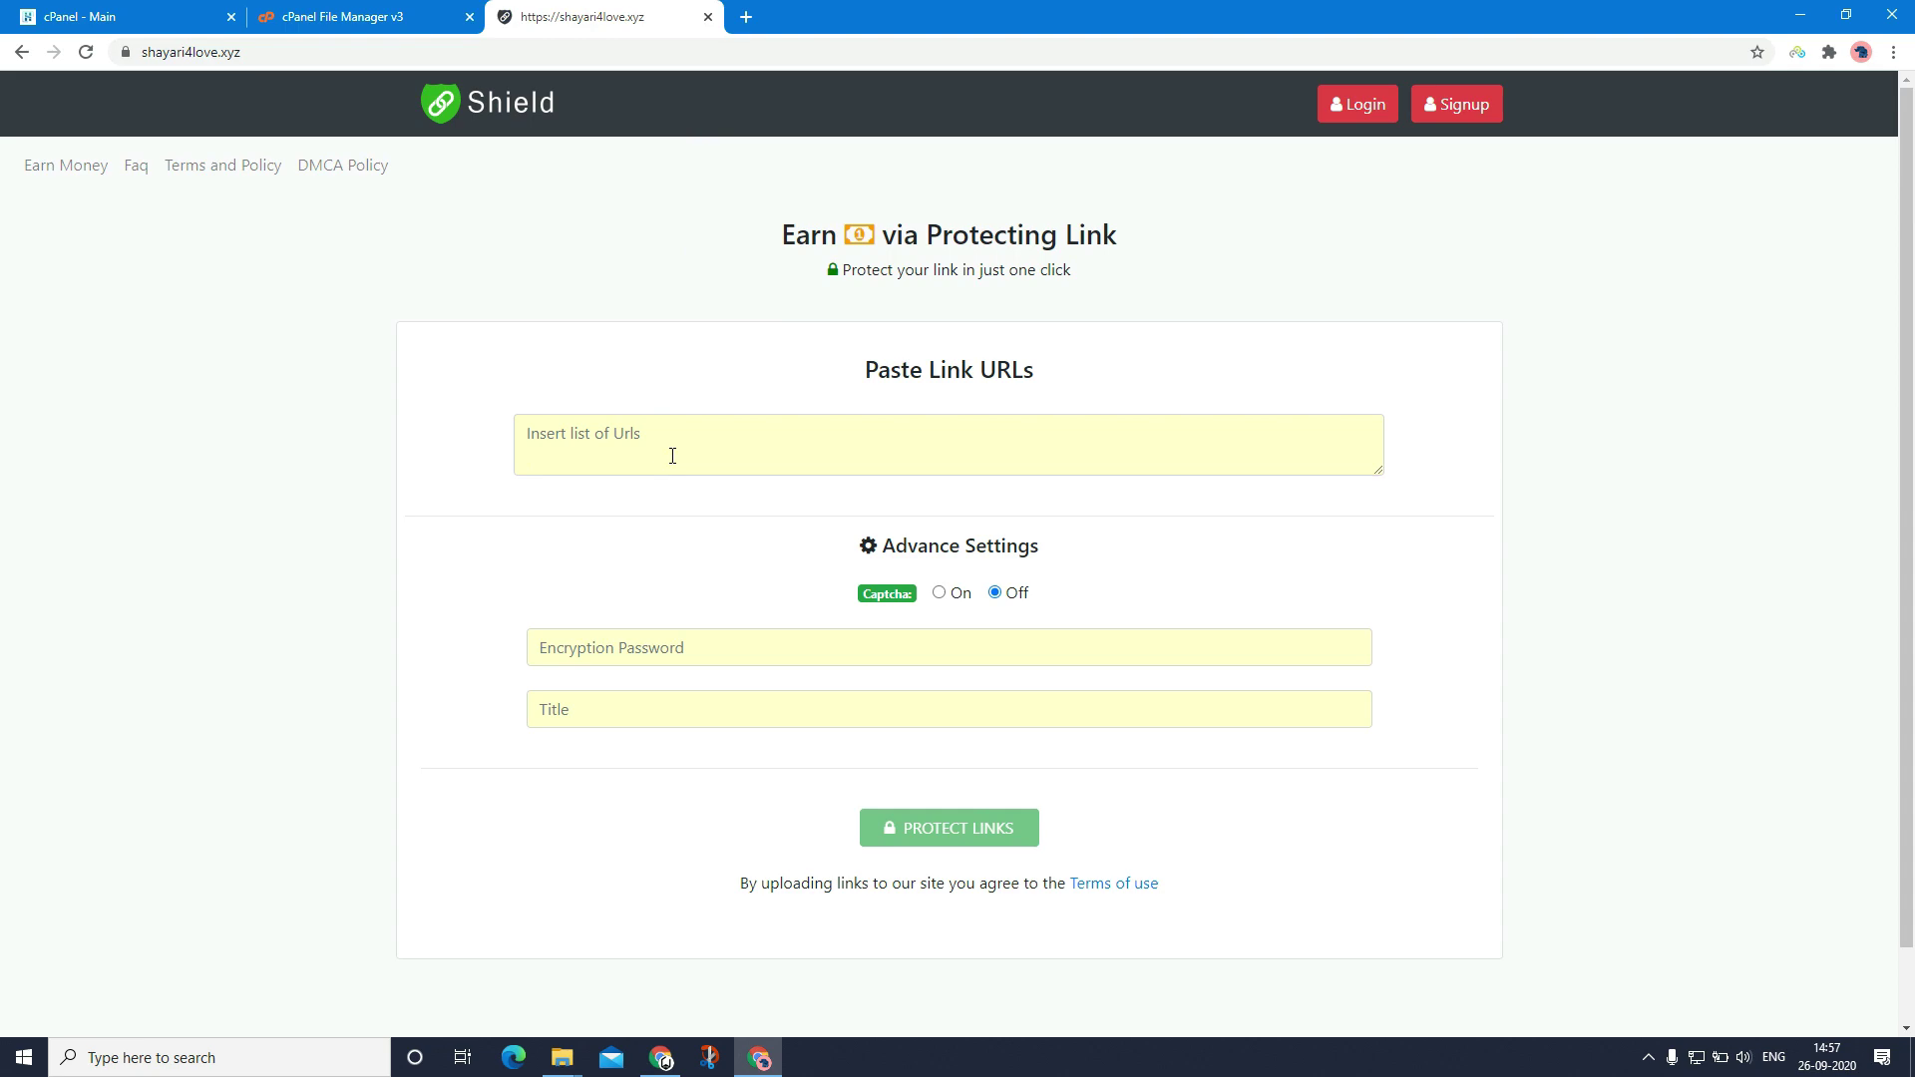
pyautogui.click(657, 1060)
pyautogui.click(317, 18)
pyautogui.click(264, 52)
pyautogui.rightClick(261, 52)
pyautogui.click(285, 158)
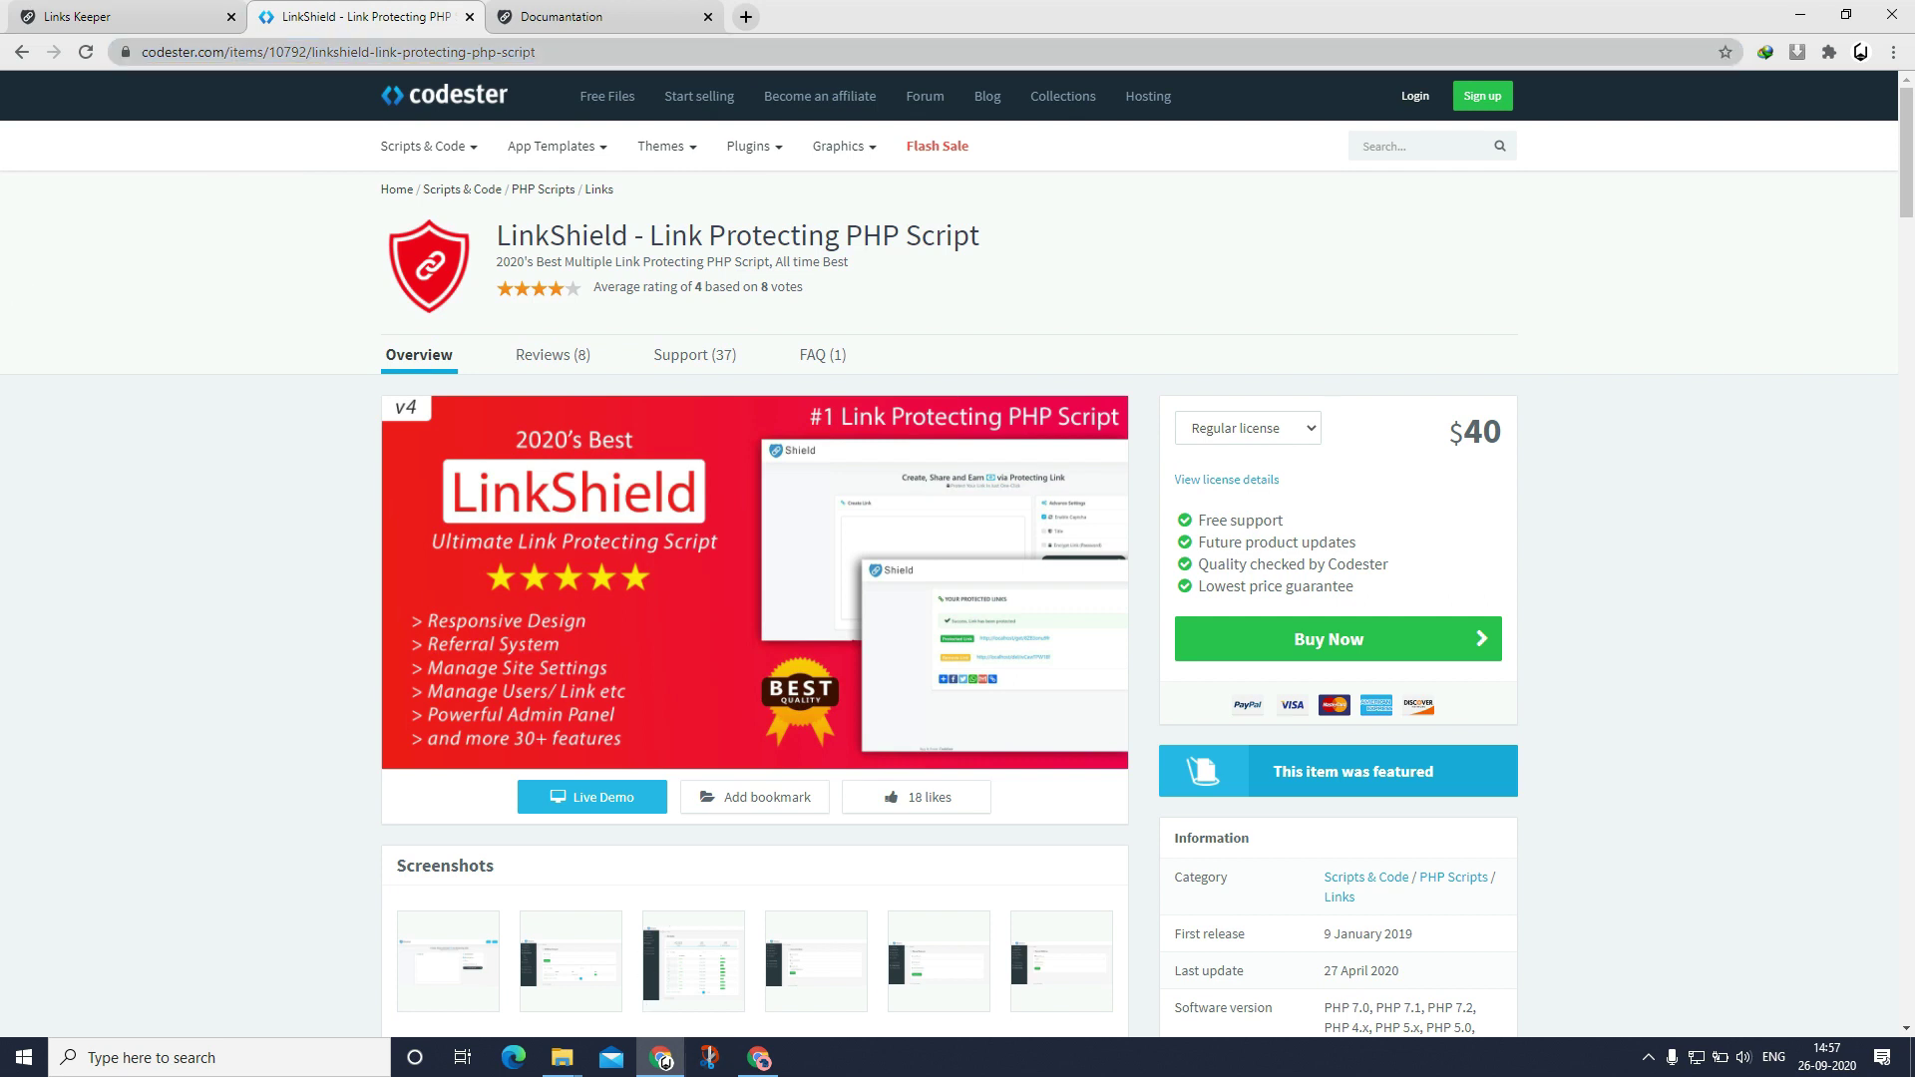
# Step: Paste the Codester URL into Paste Link URLs and protect it, which returns 'Something is wrong, try again'
pyautogui.click(739, 1045)
pyautogui.click(686, 437)
pyautogui.rightClick(687, 439)
pyautogui.click(728, 598)
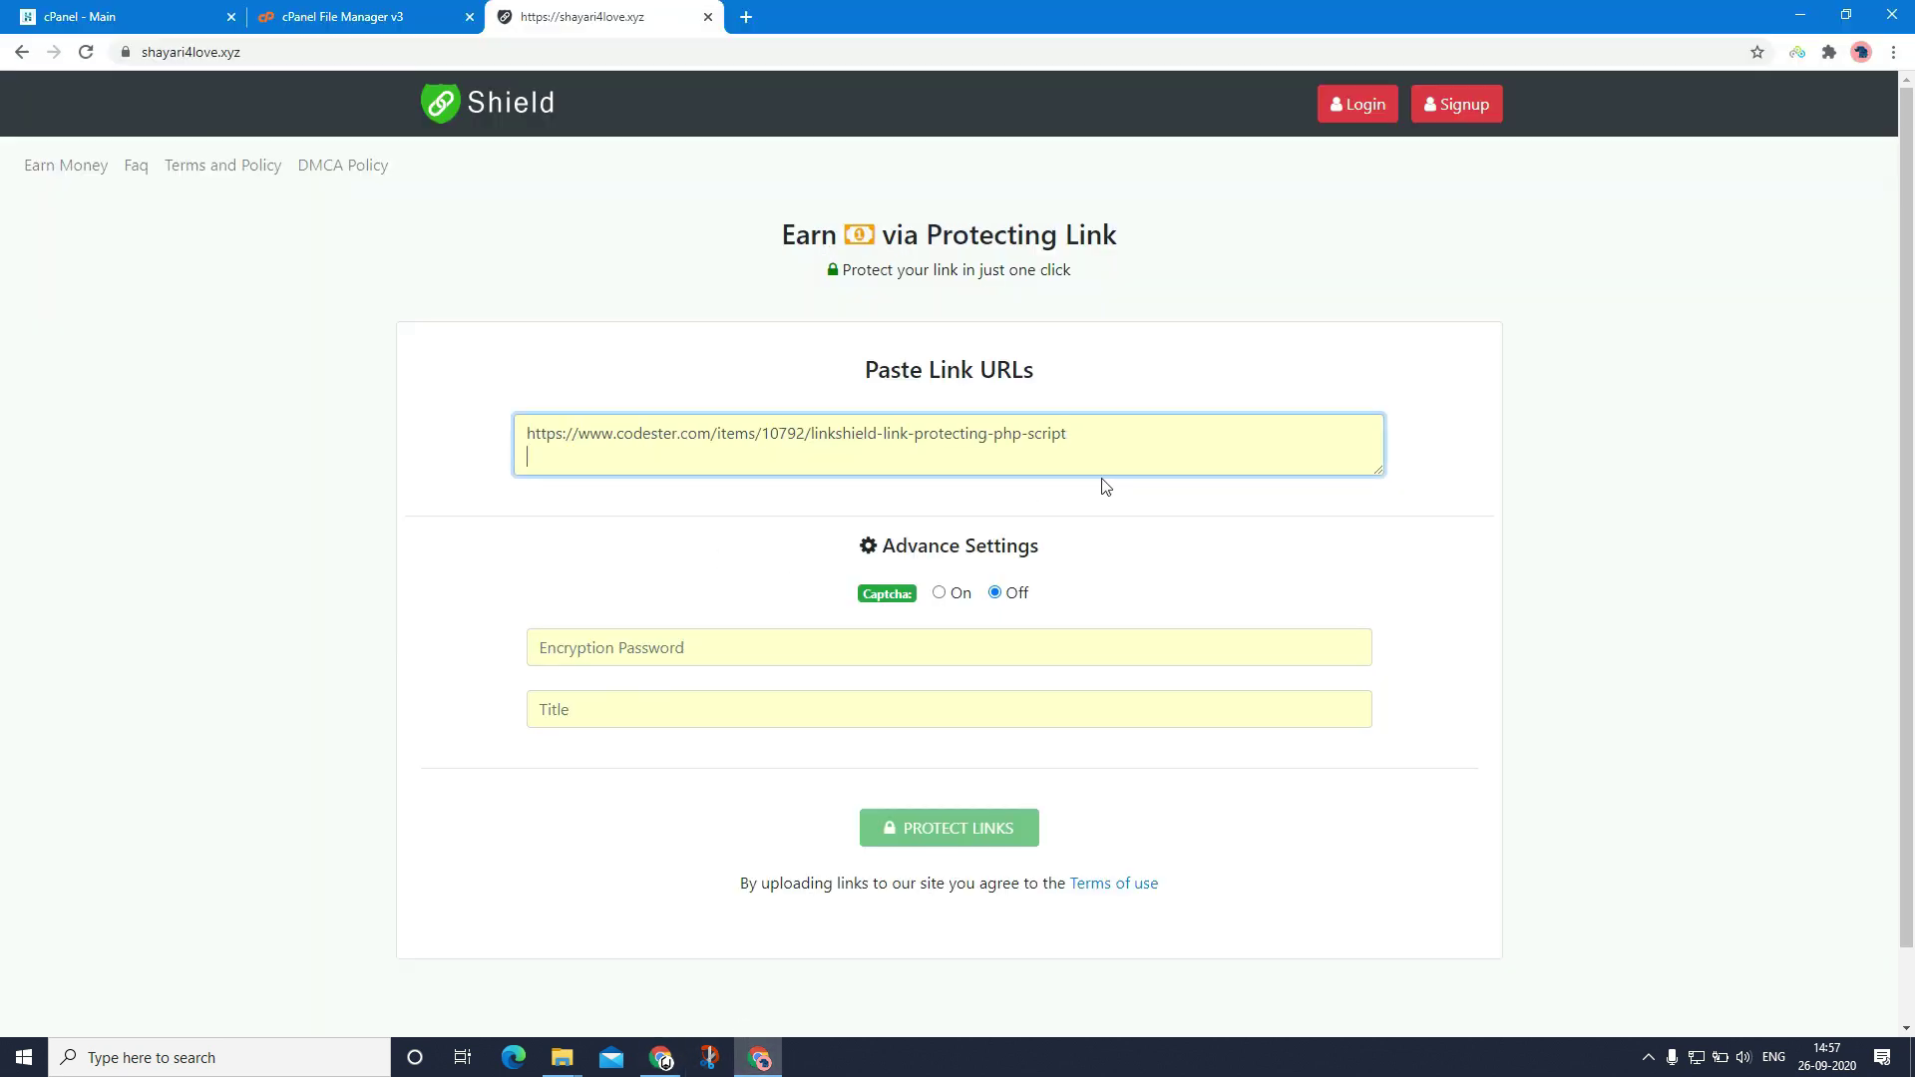
pyautogui.click(1011, 826)
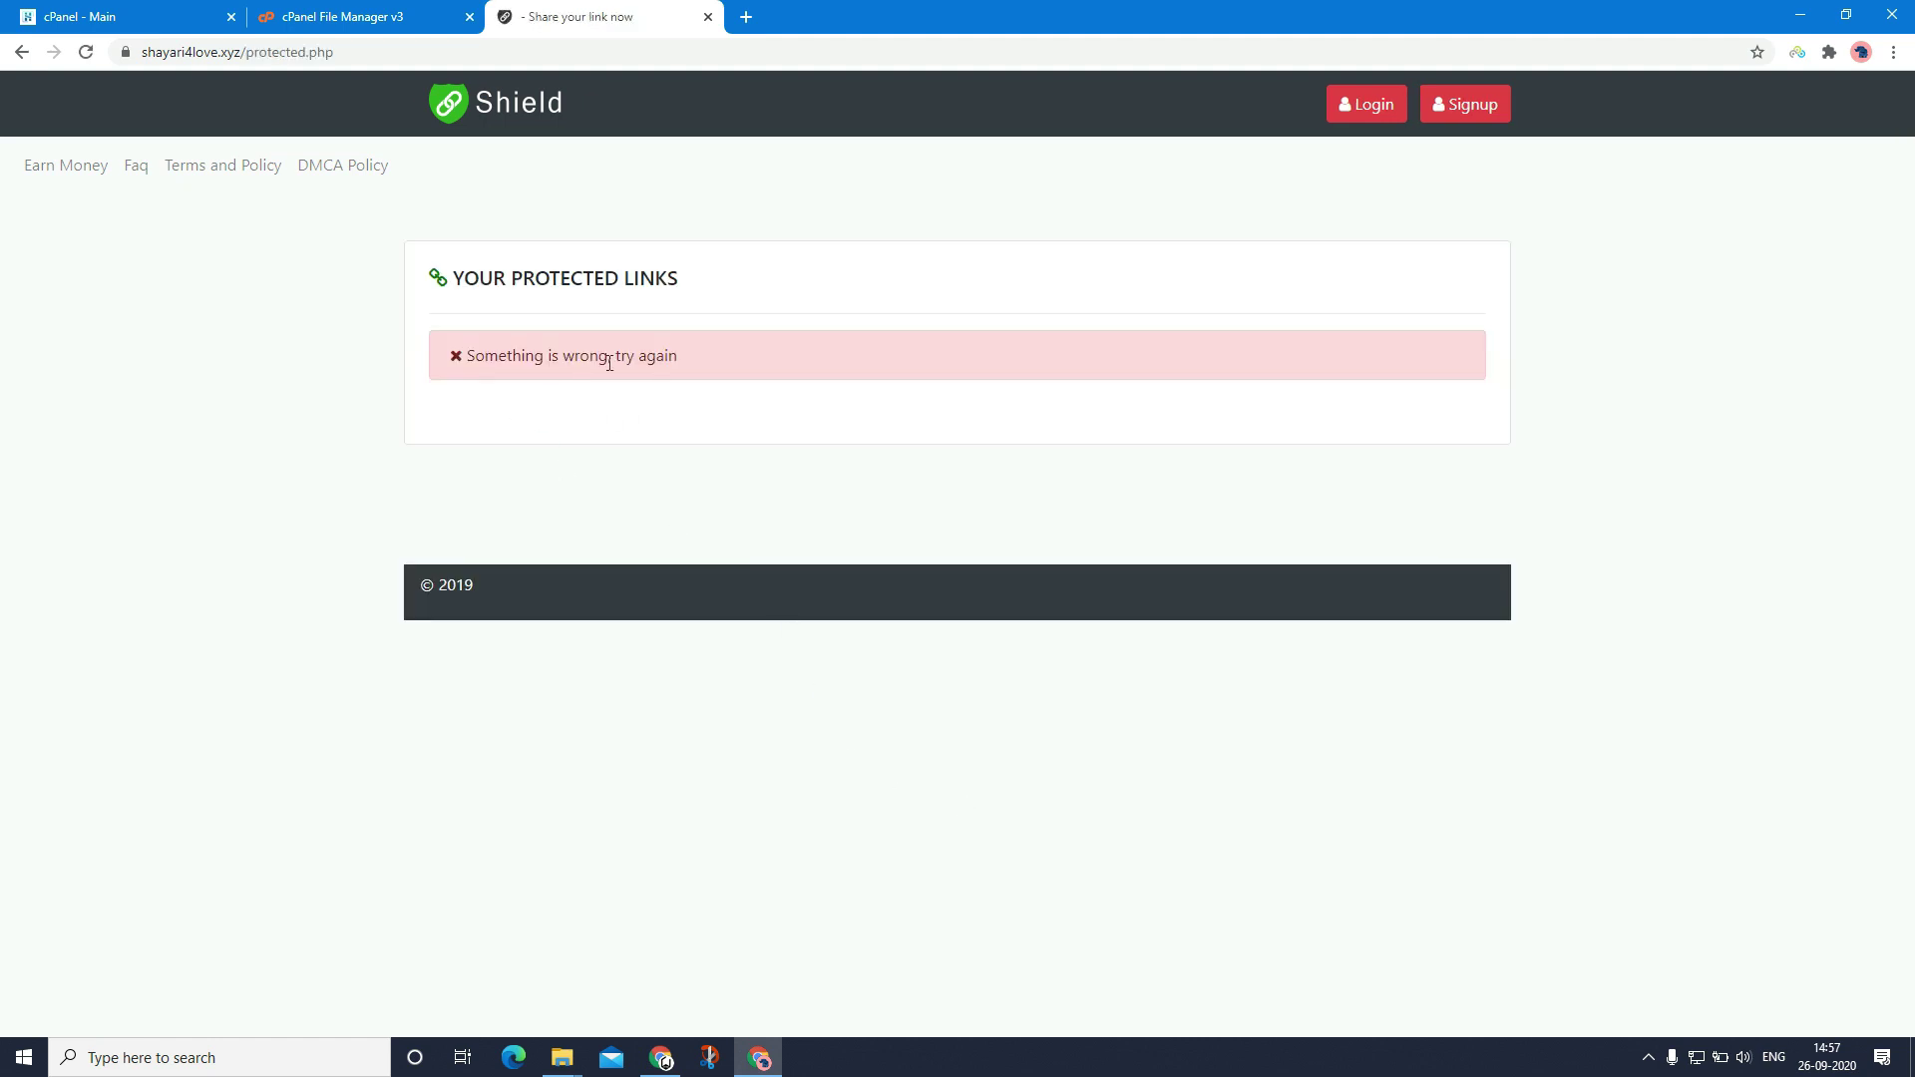
pyautogui.click(311, 16)
# Step: Check database.sql in the package's Database folder, then return to the cPanel main dashboard
pyautogui.moveTo(562, 1057)
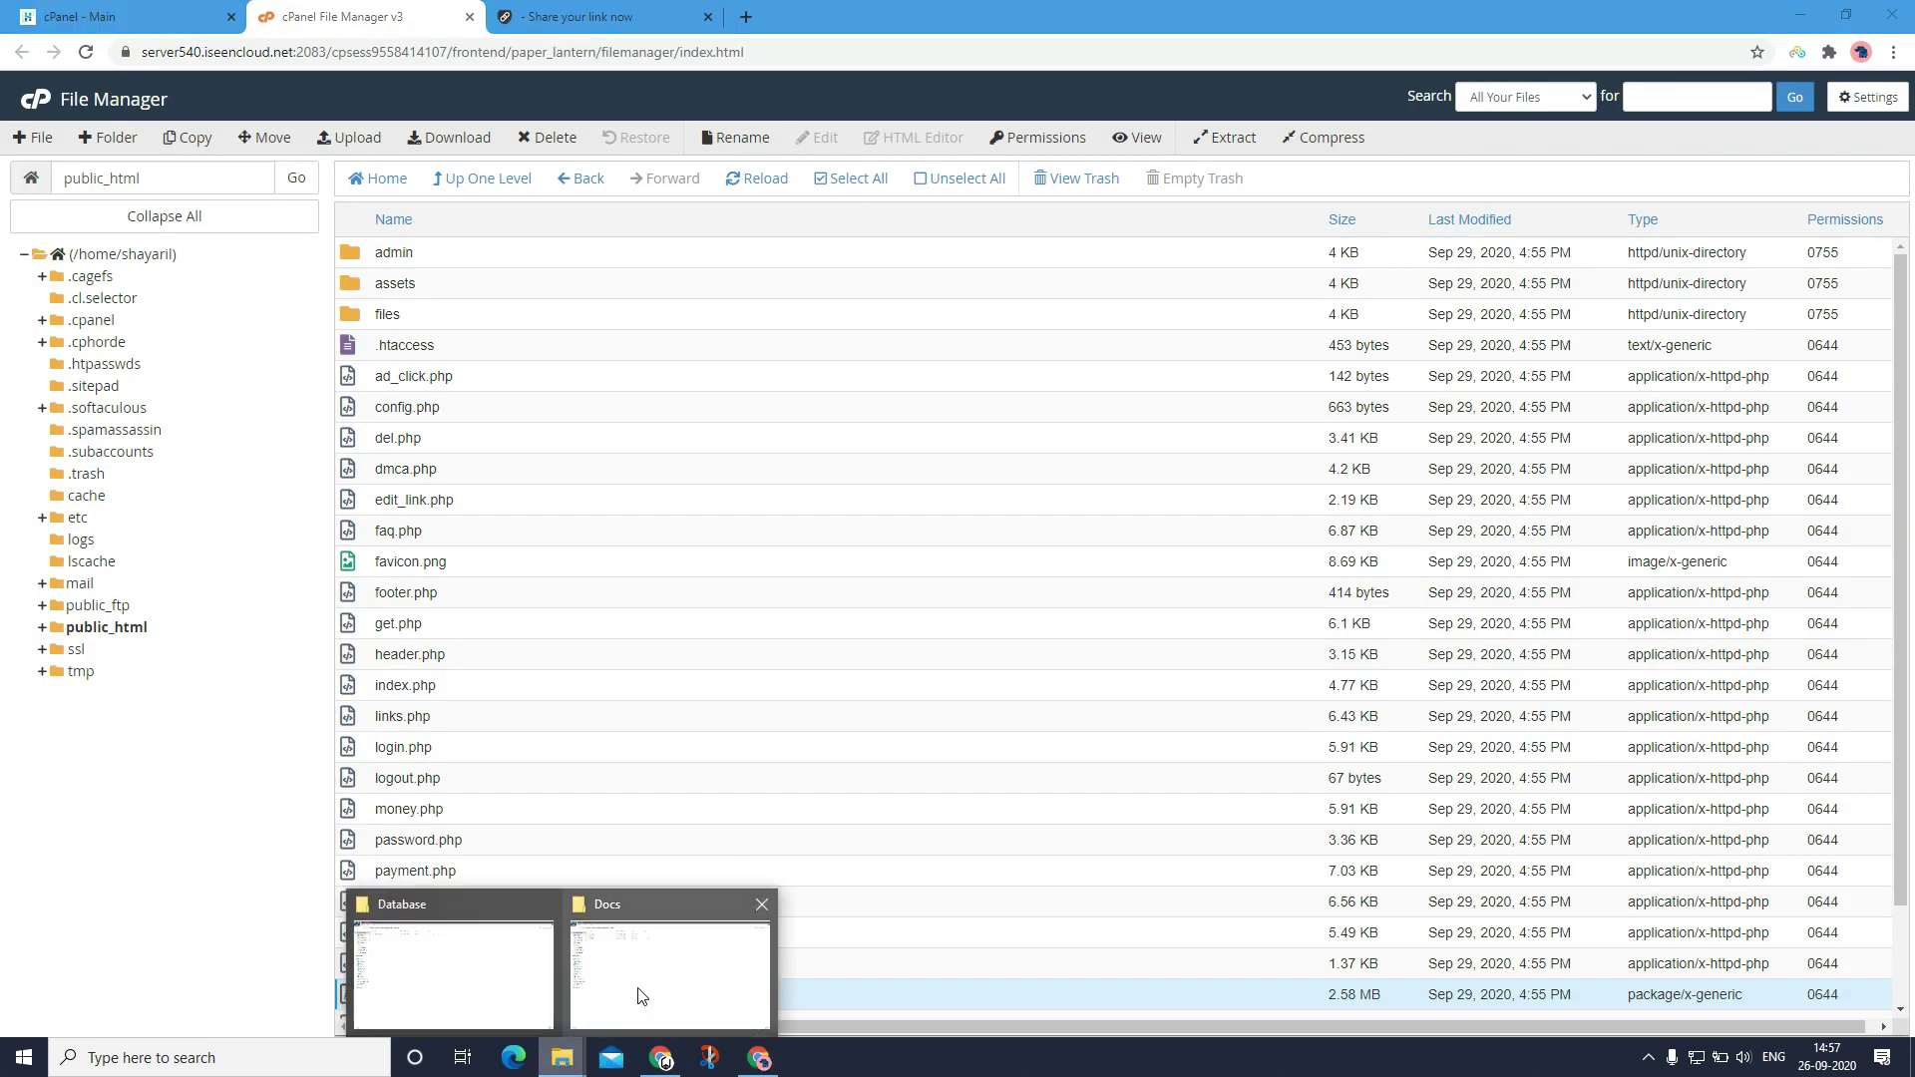
pyautogui.moveTo(702, 975)
pyautogui.click(474, 962)
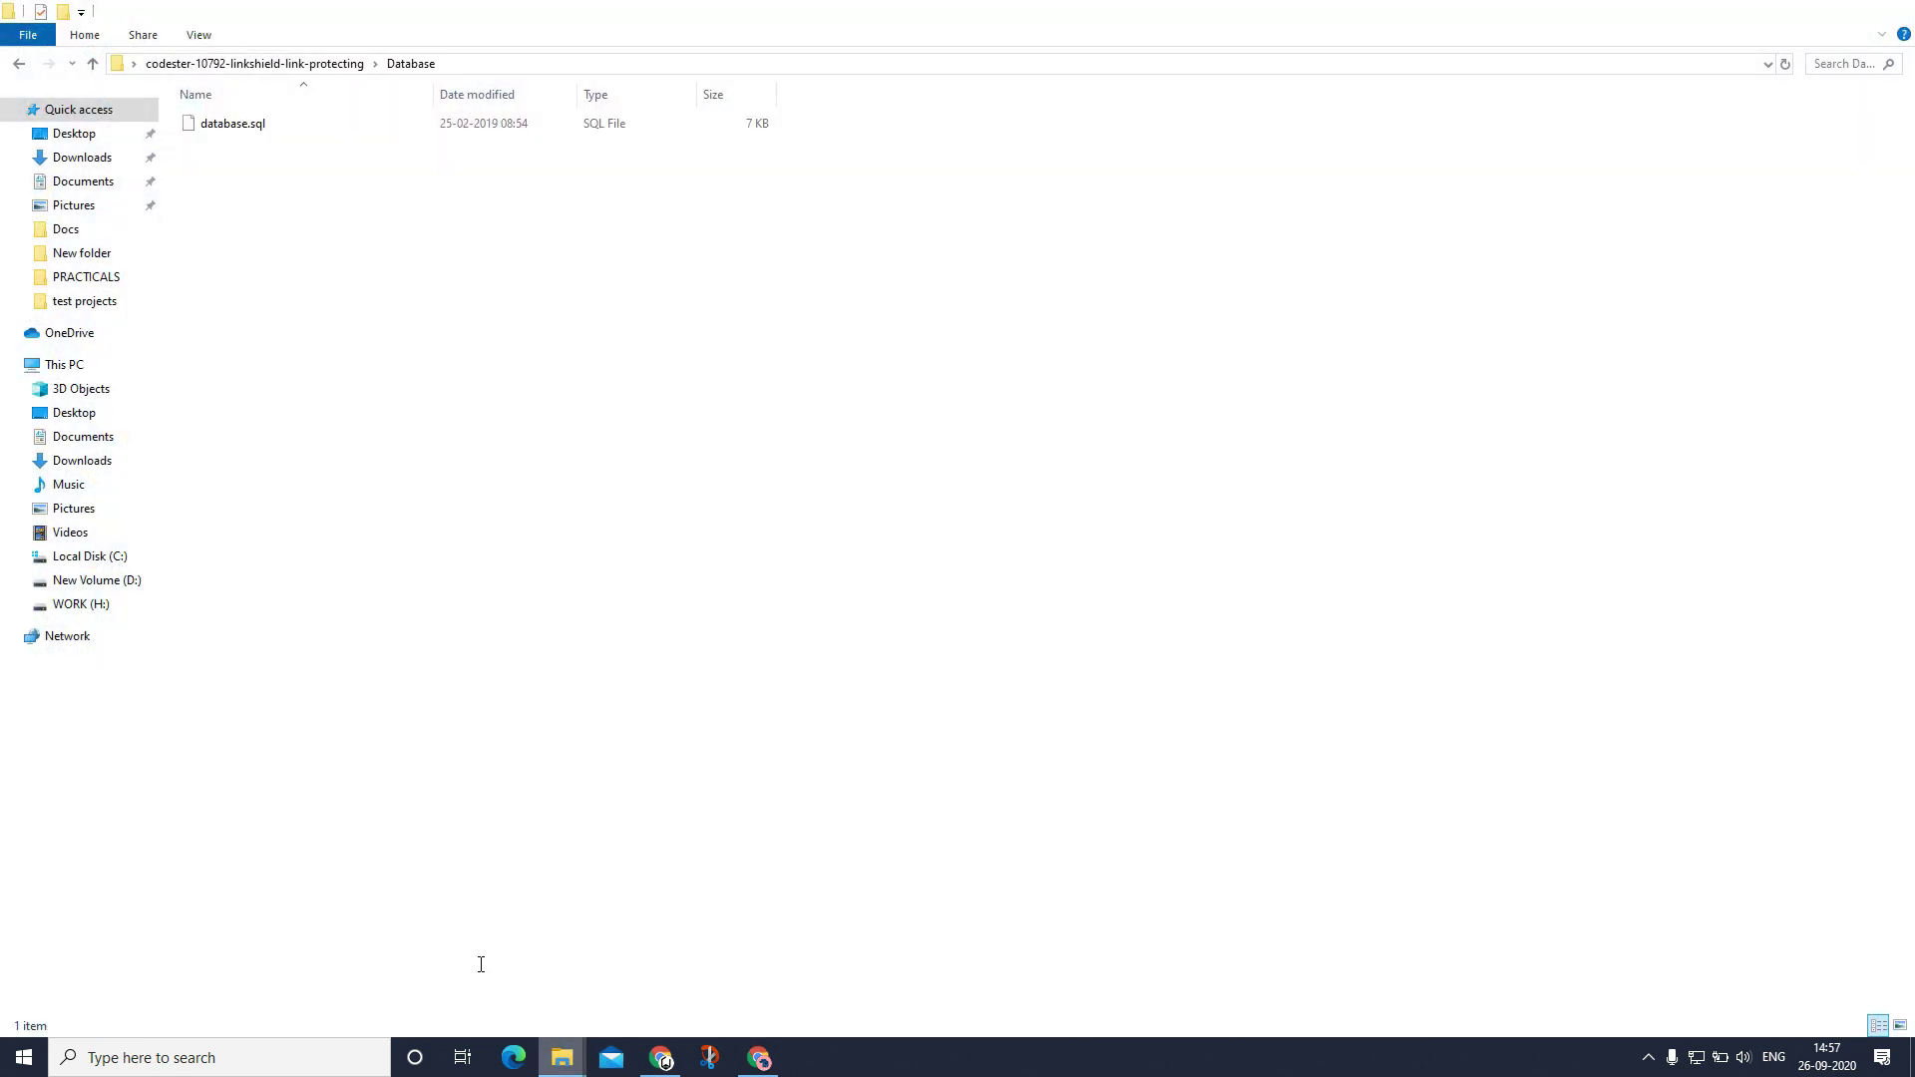
pyautogui.click(93, 63)
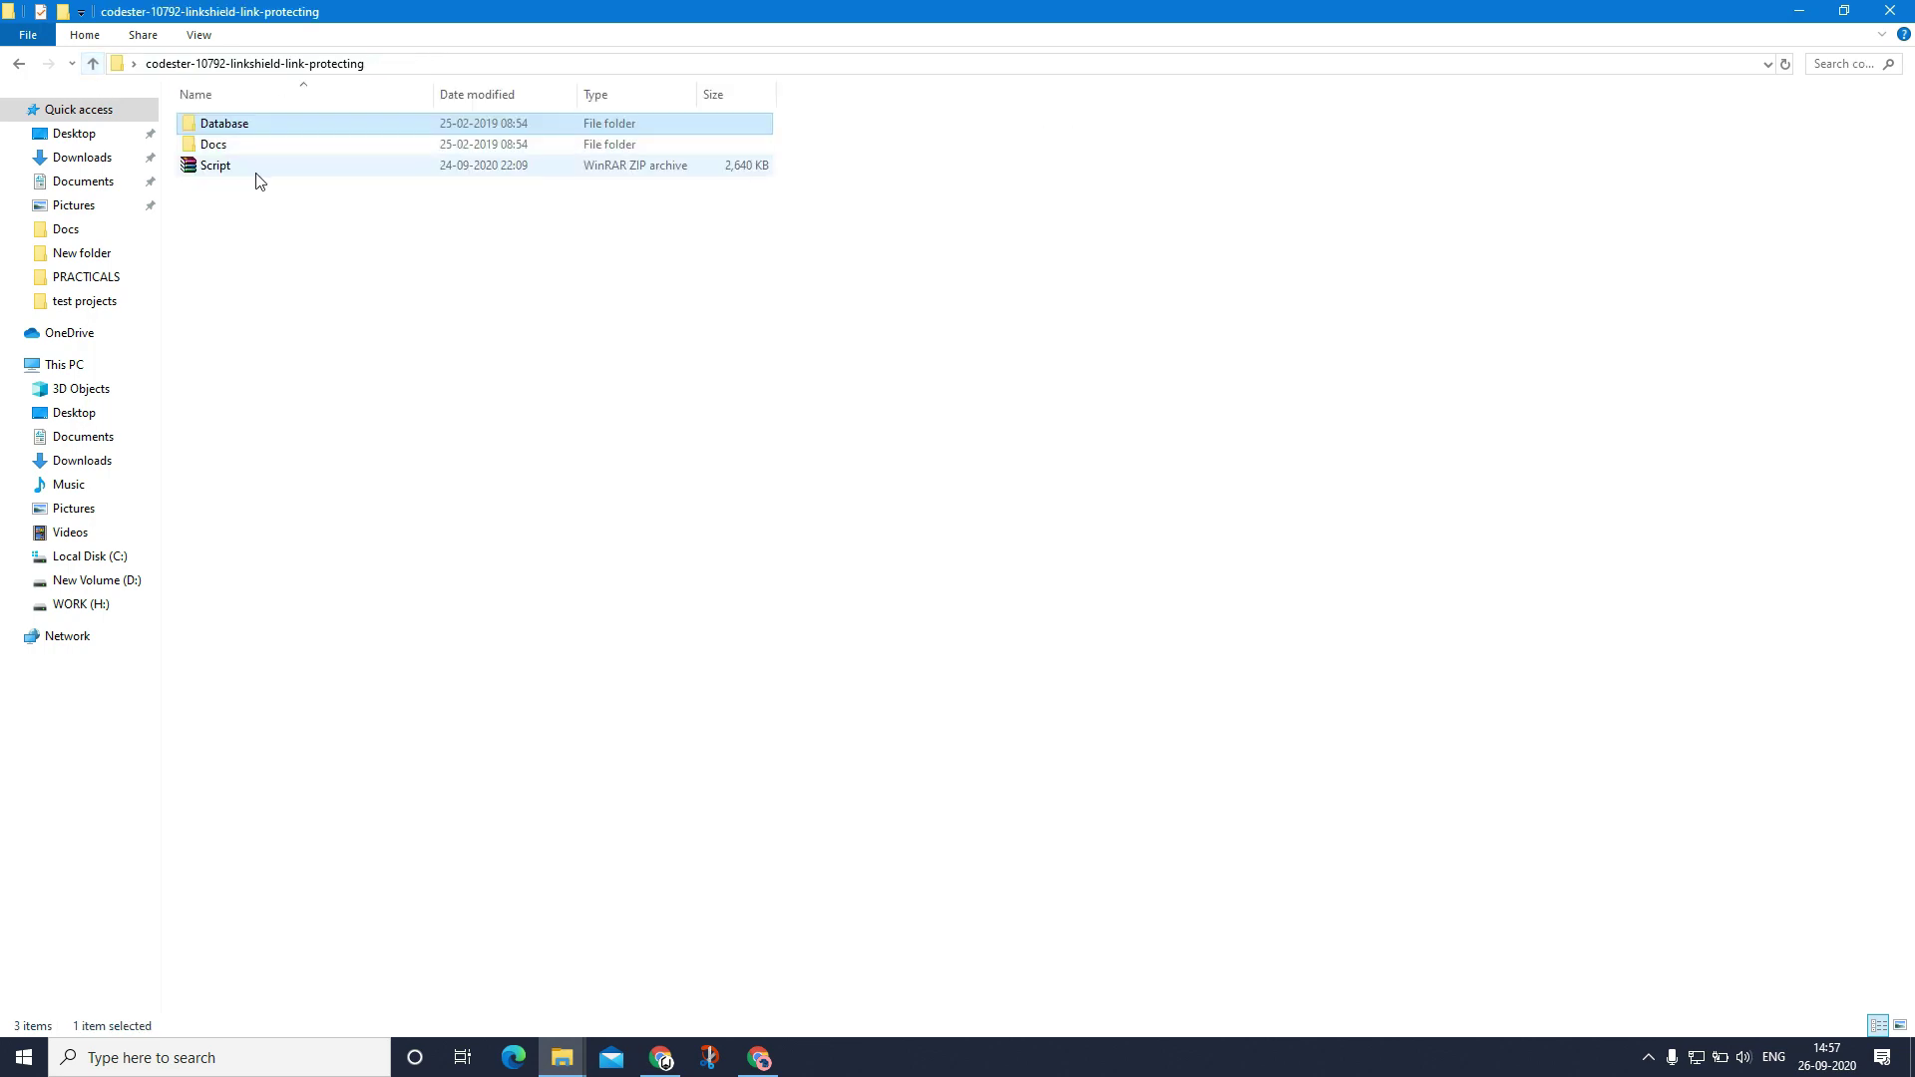
pyautogui.doubleClick(266, 119)
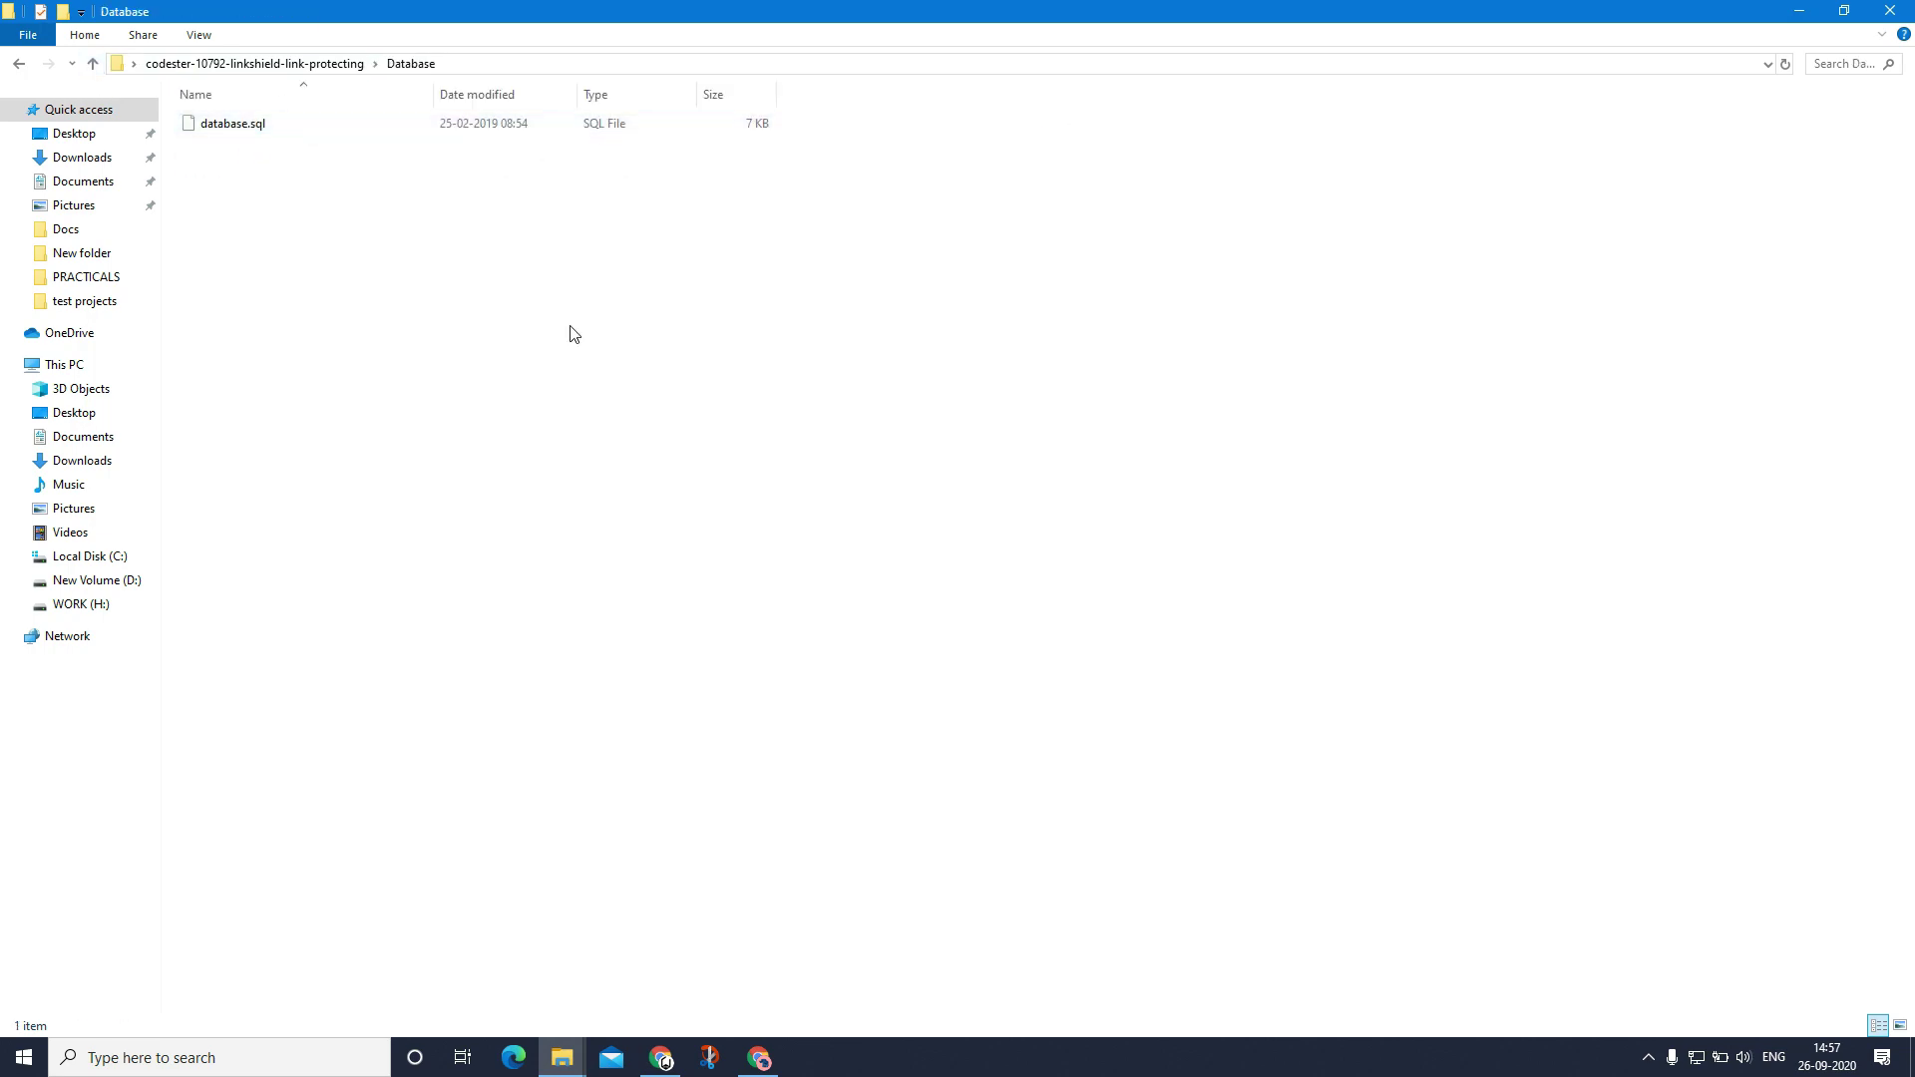
pyautogui.click(760, 1058)
pyautogui.click(145, 16)
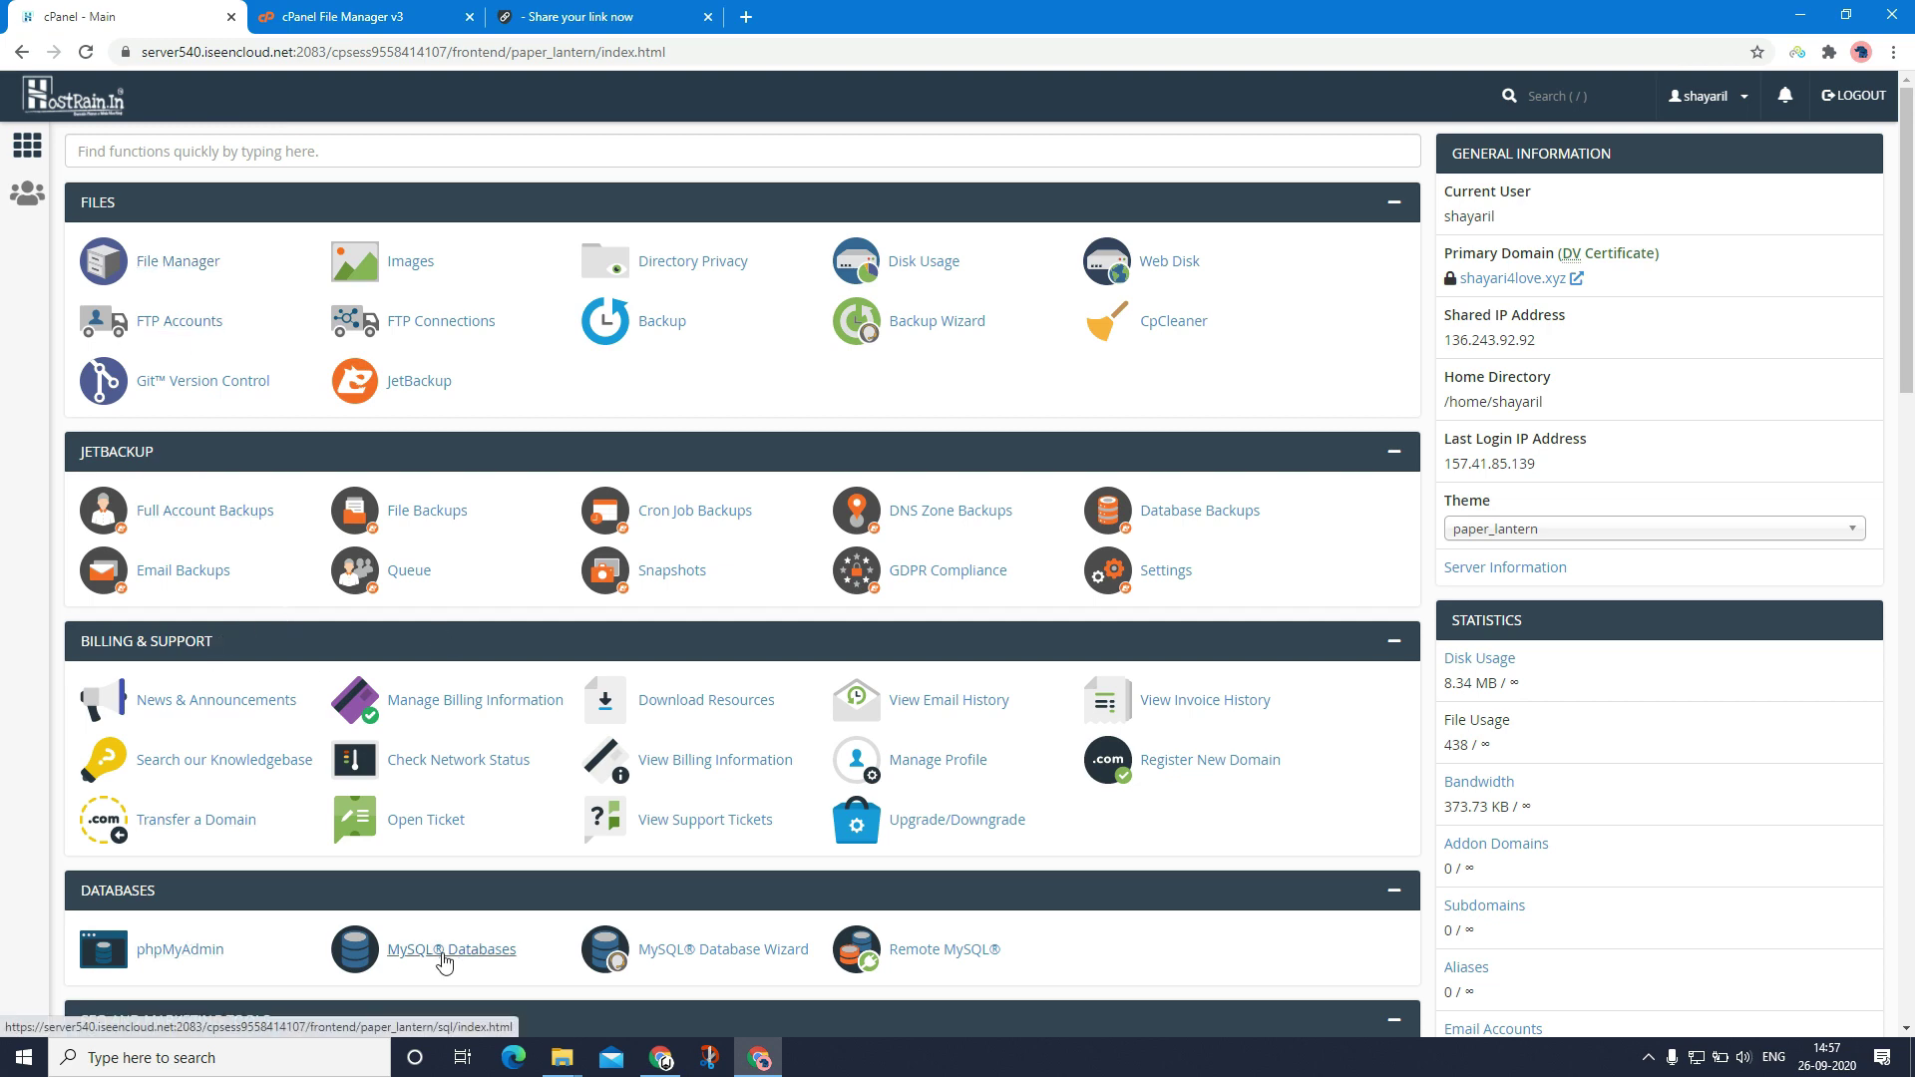
# Step: Create the MySQL database 'linkshield' on the MySQL Databases page and go back
pyautogui.click(449, 950)
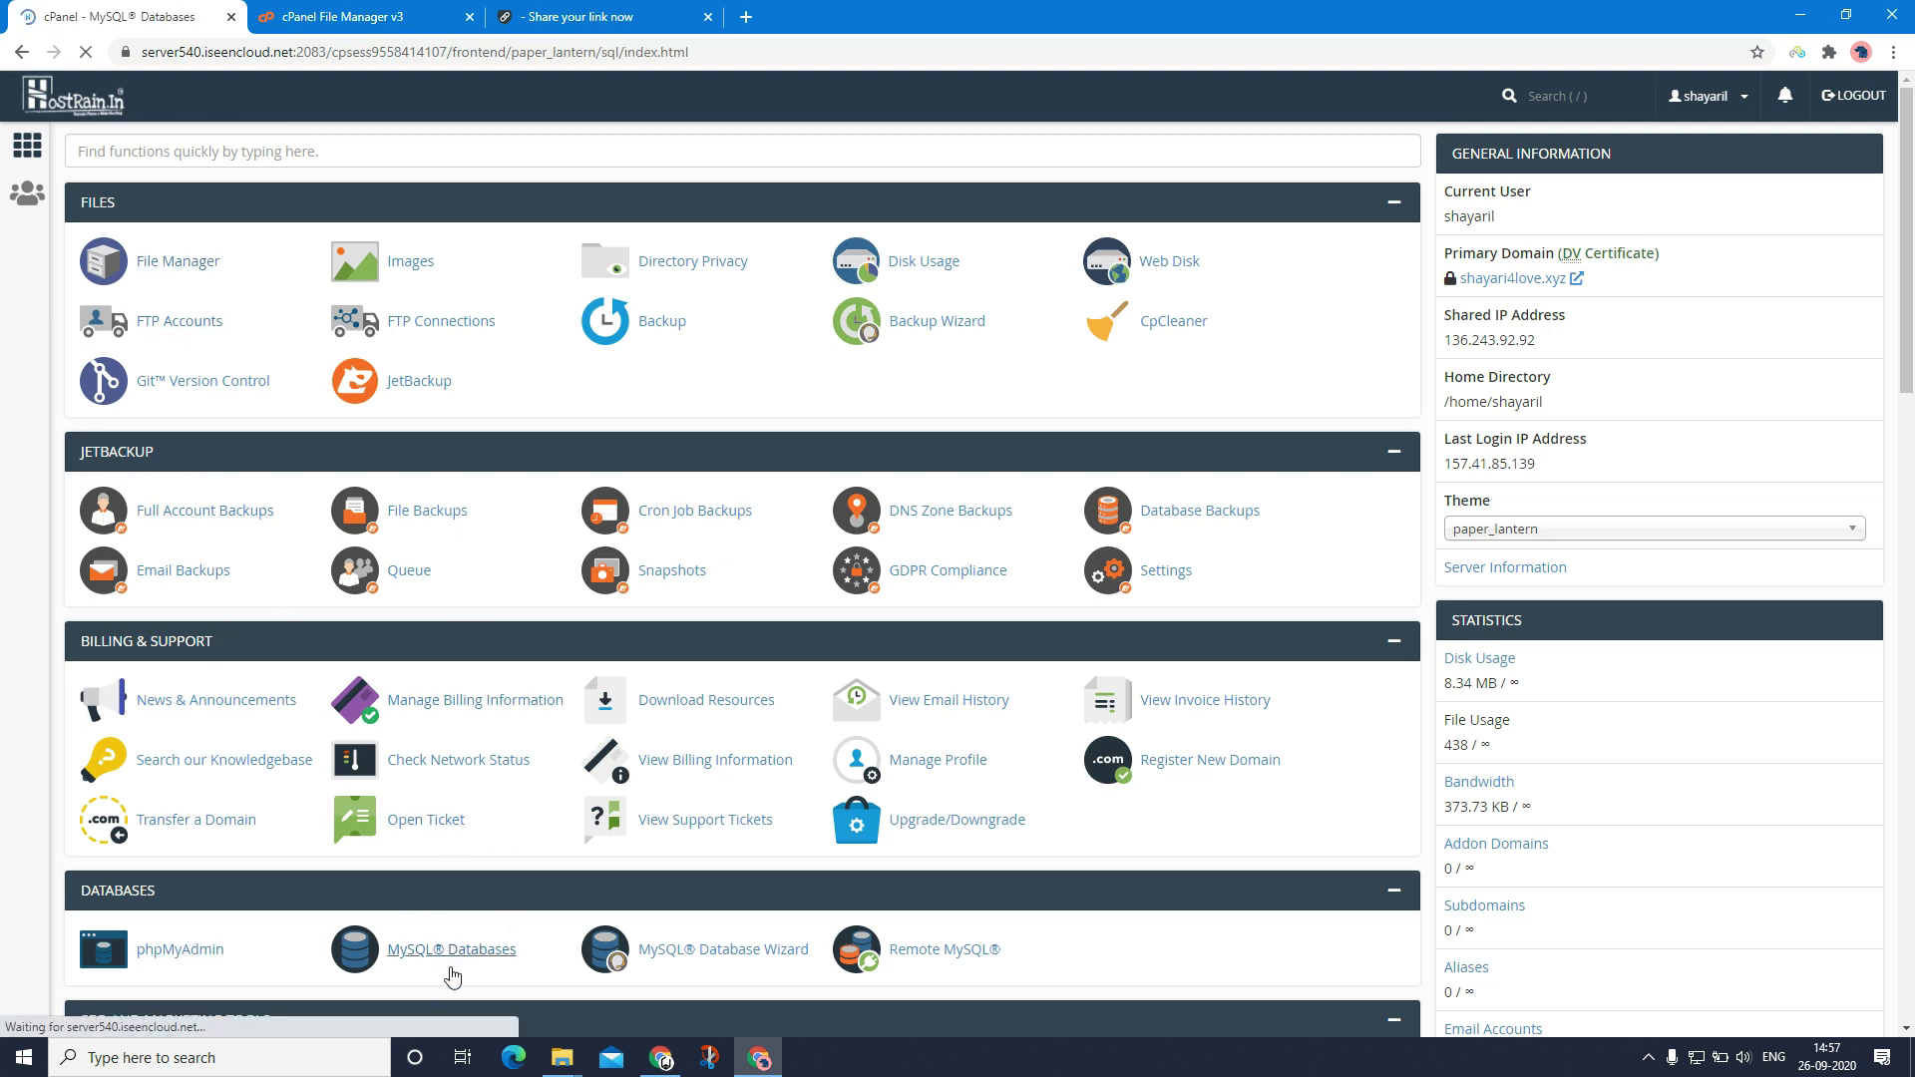
pyautogui.click(287, 391)
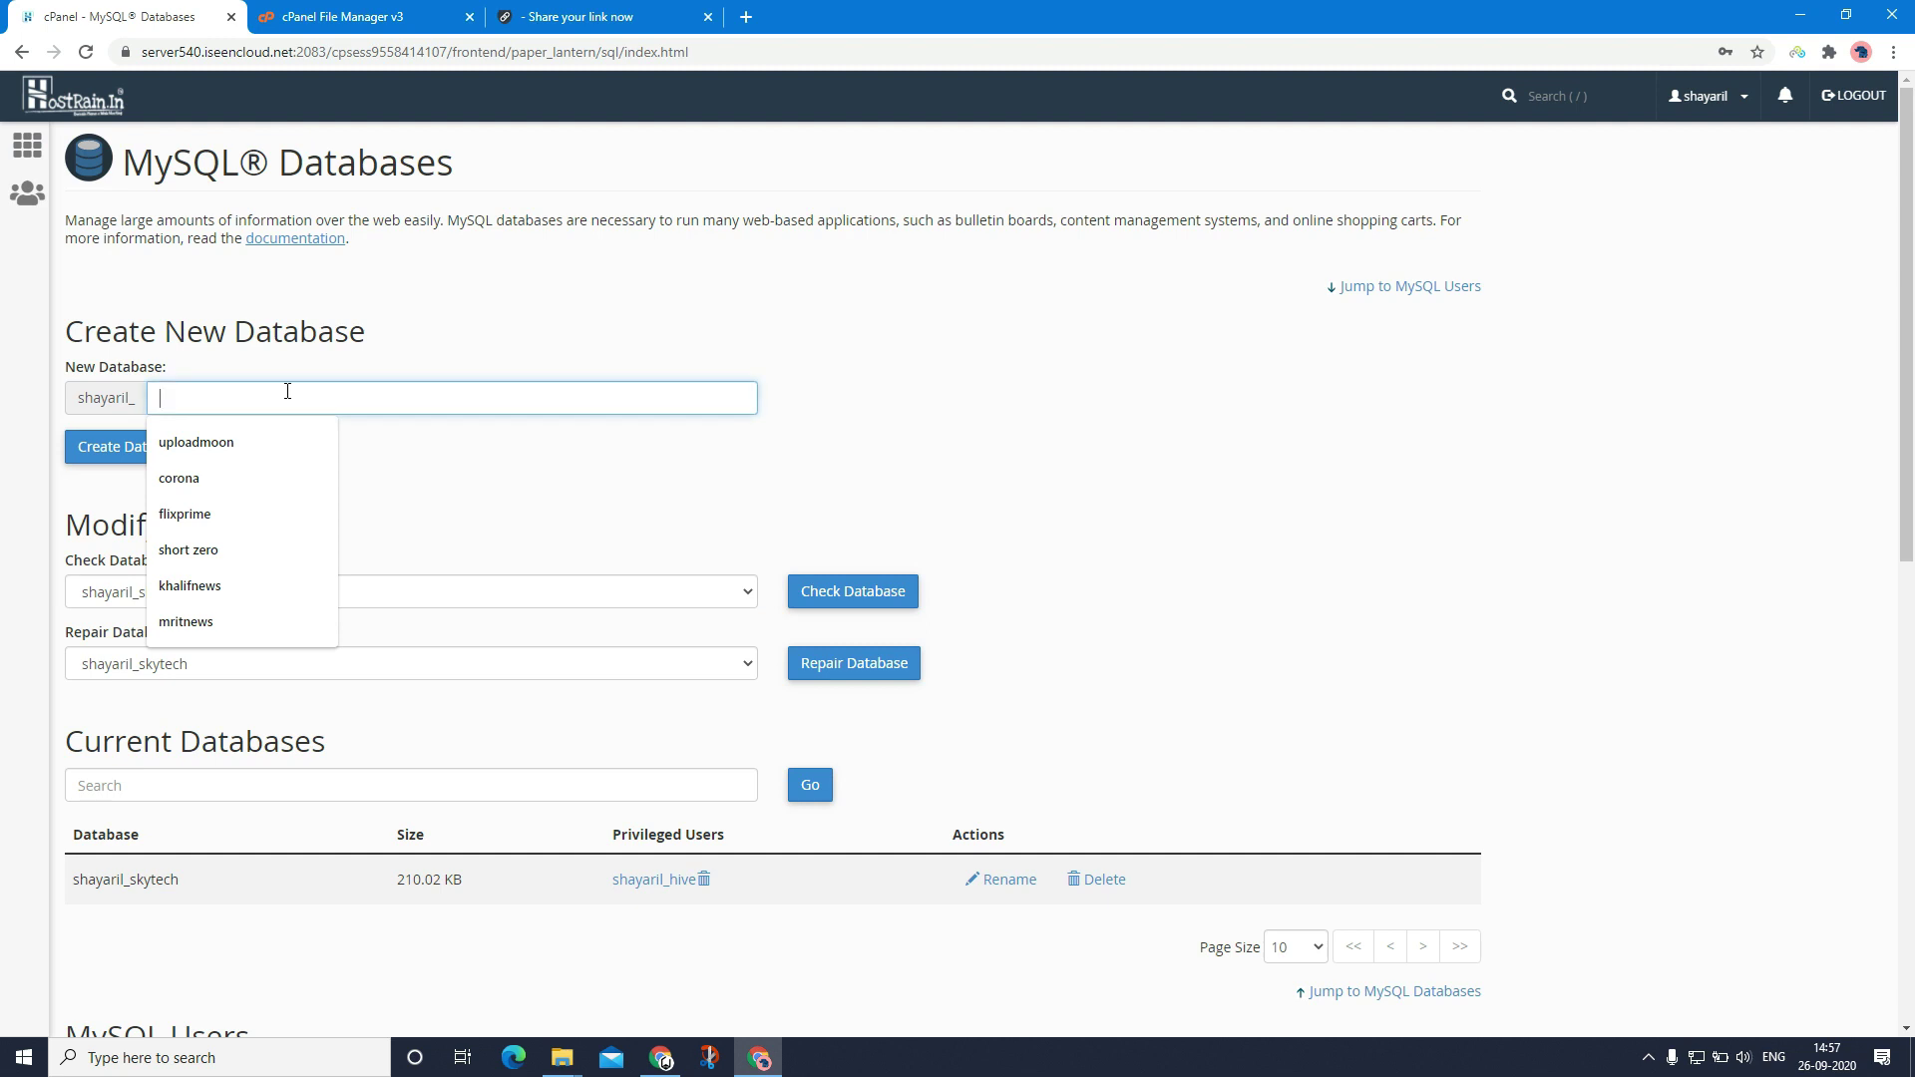
pyautogui.write('linkshield')
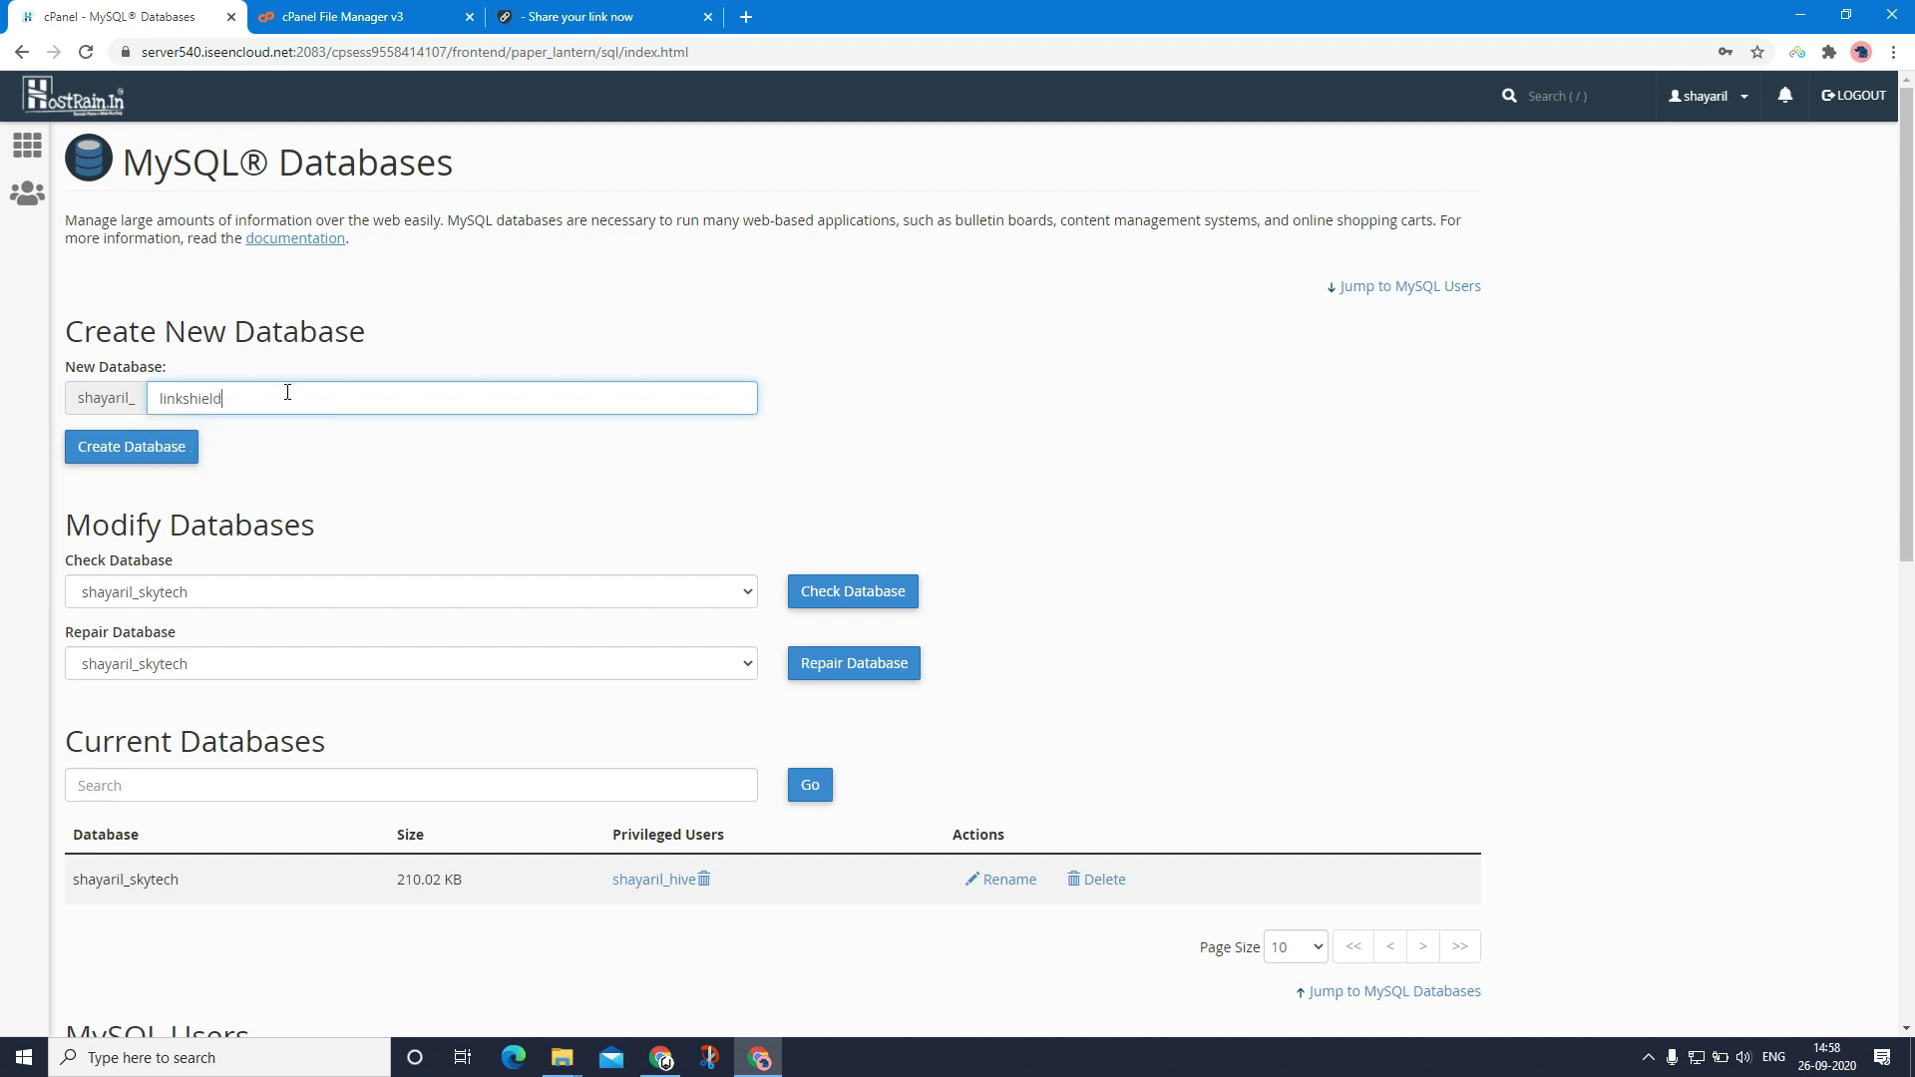
pyautogui.click(184, 442)
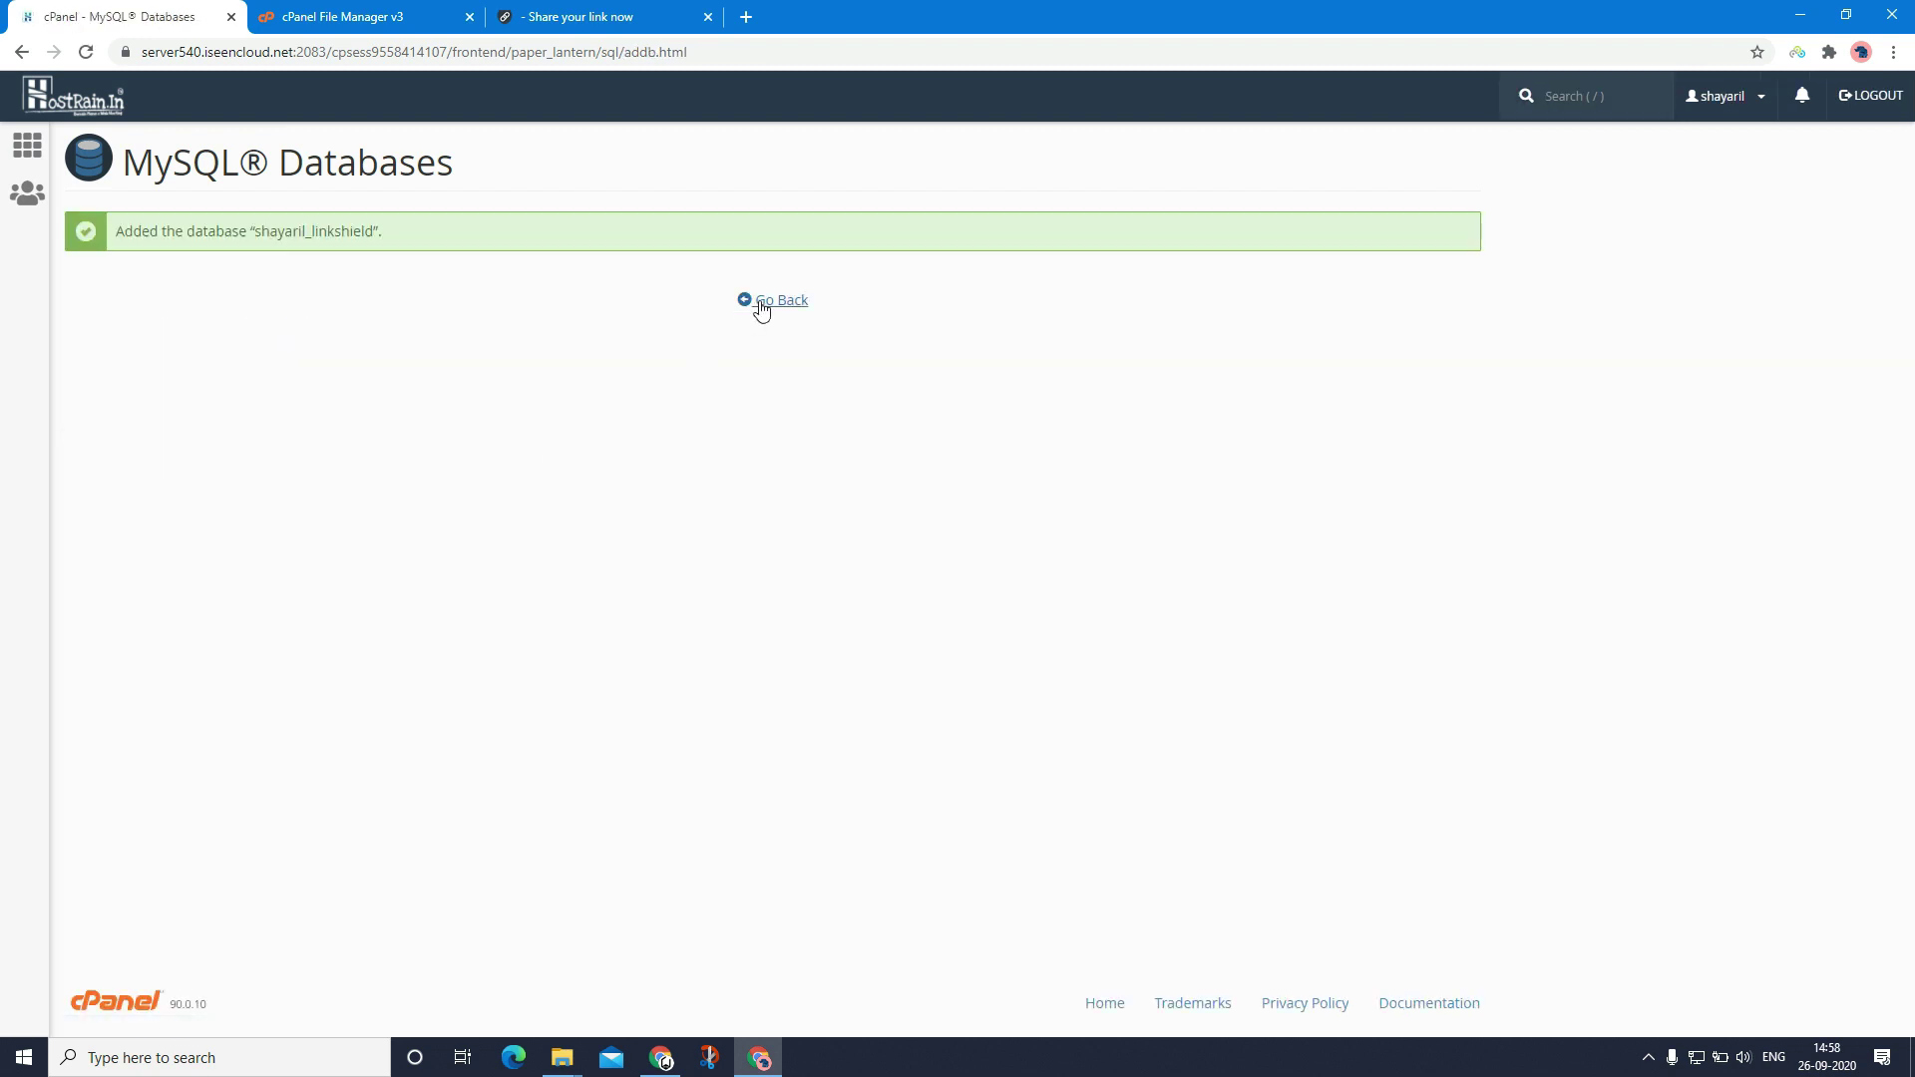
pyautogui.click(775, 300)
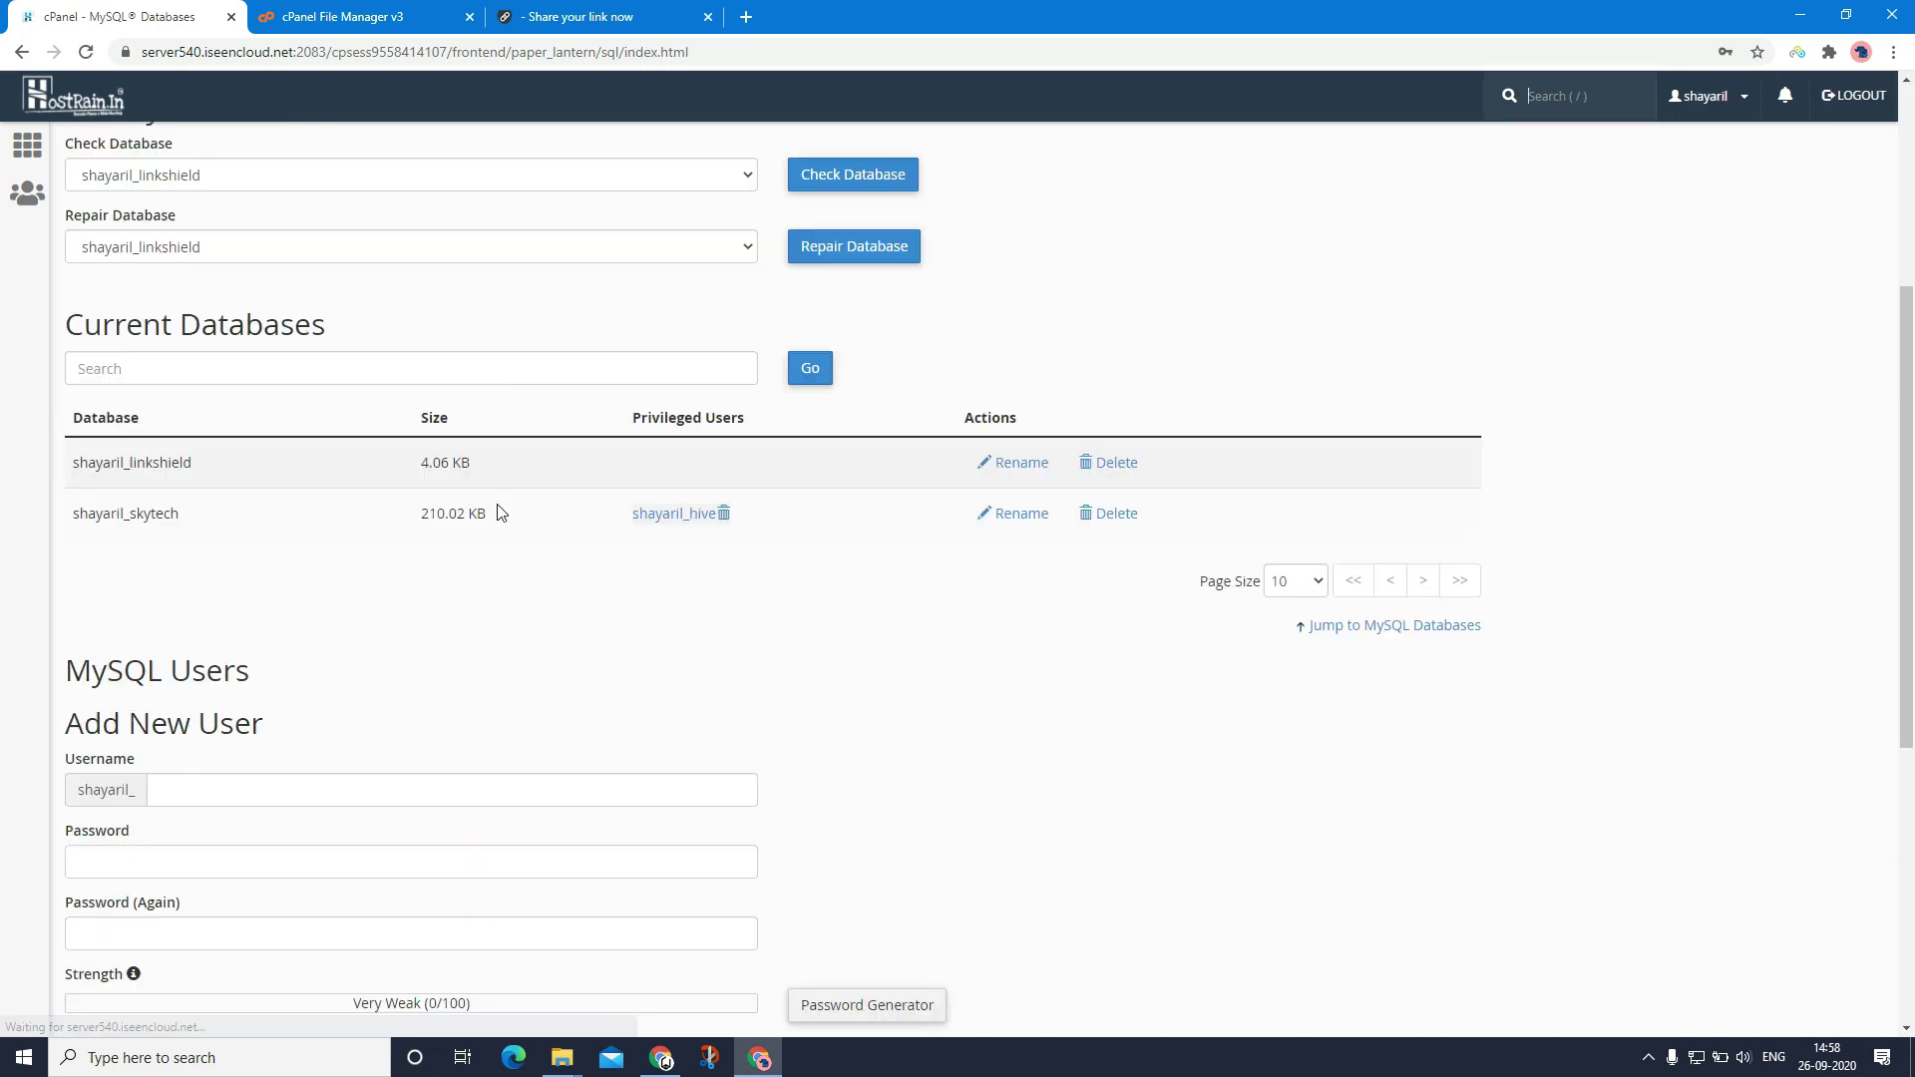
# Step: Add the existing database user to the linkshield database with ALL PRIVILEGES
pyautogui.moveTo(1905, 290); pyautogui.dragTo(1872, 787)
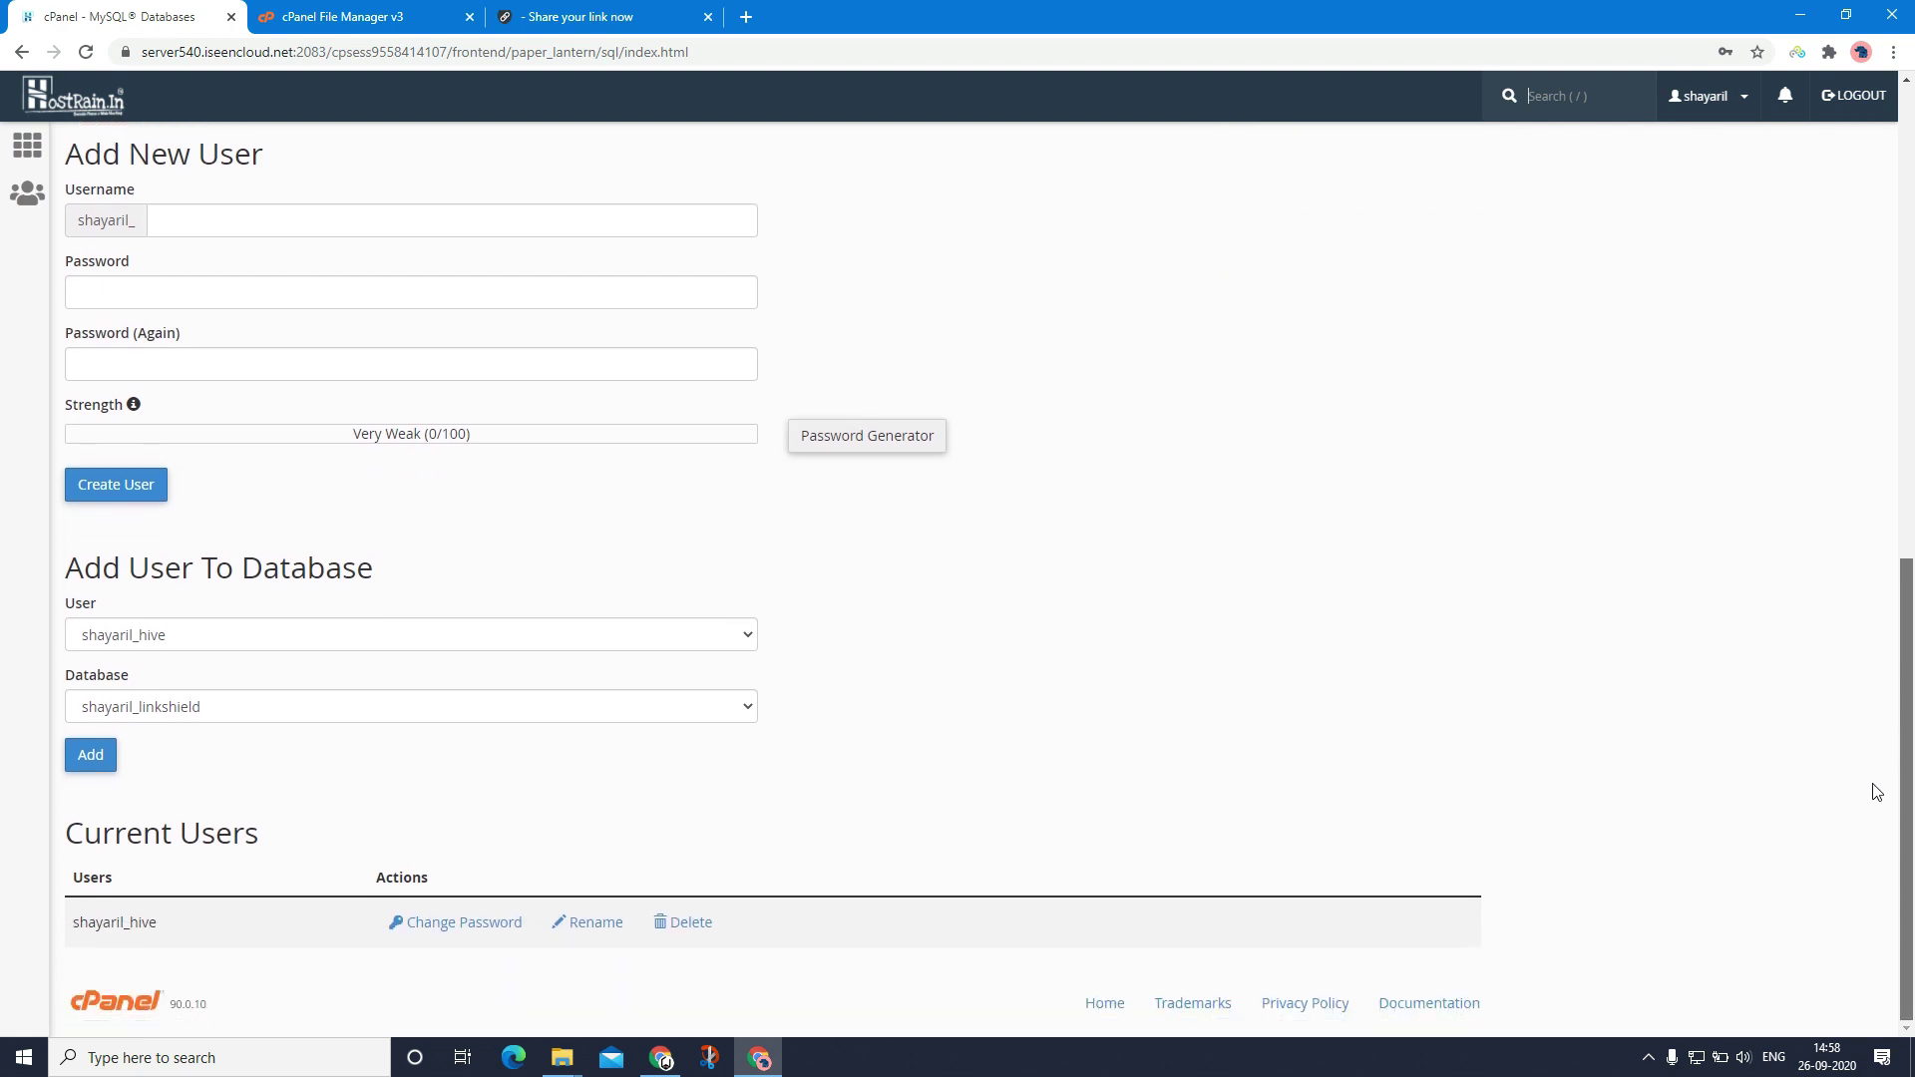
pyautogui.click(165, 644)
pyautogui.click(105, 753)
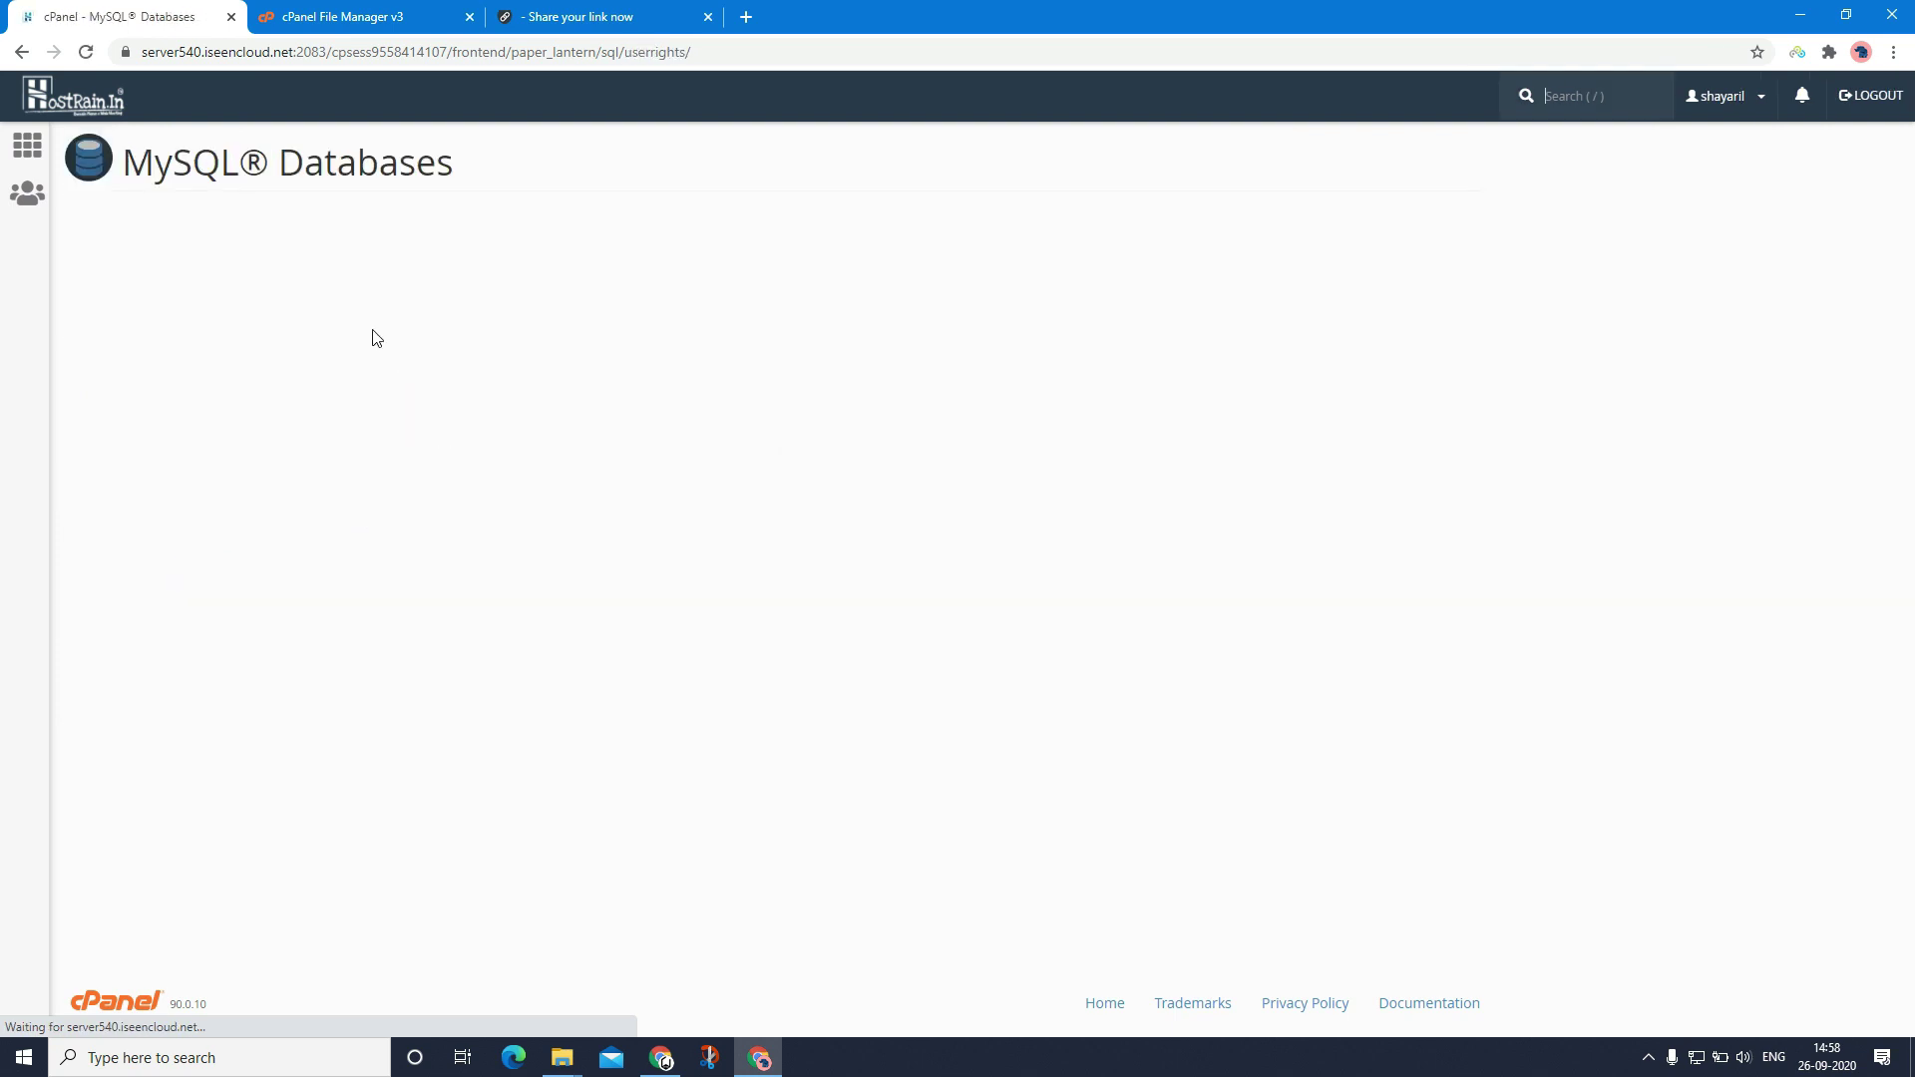
pyautogui.click(94, 339)
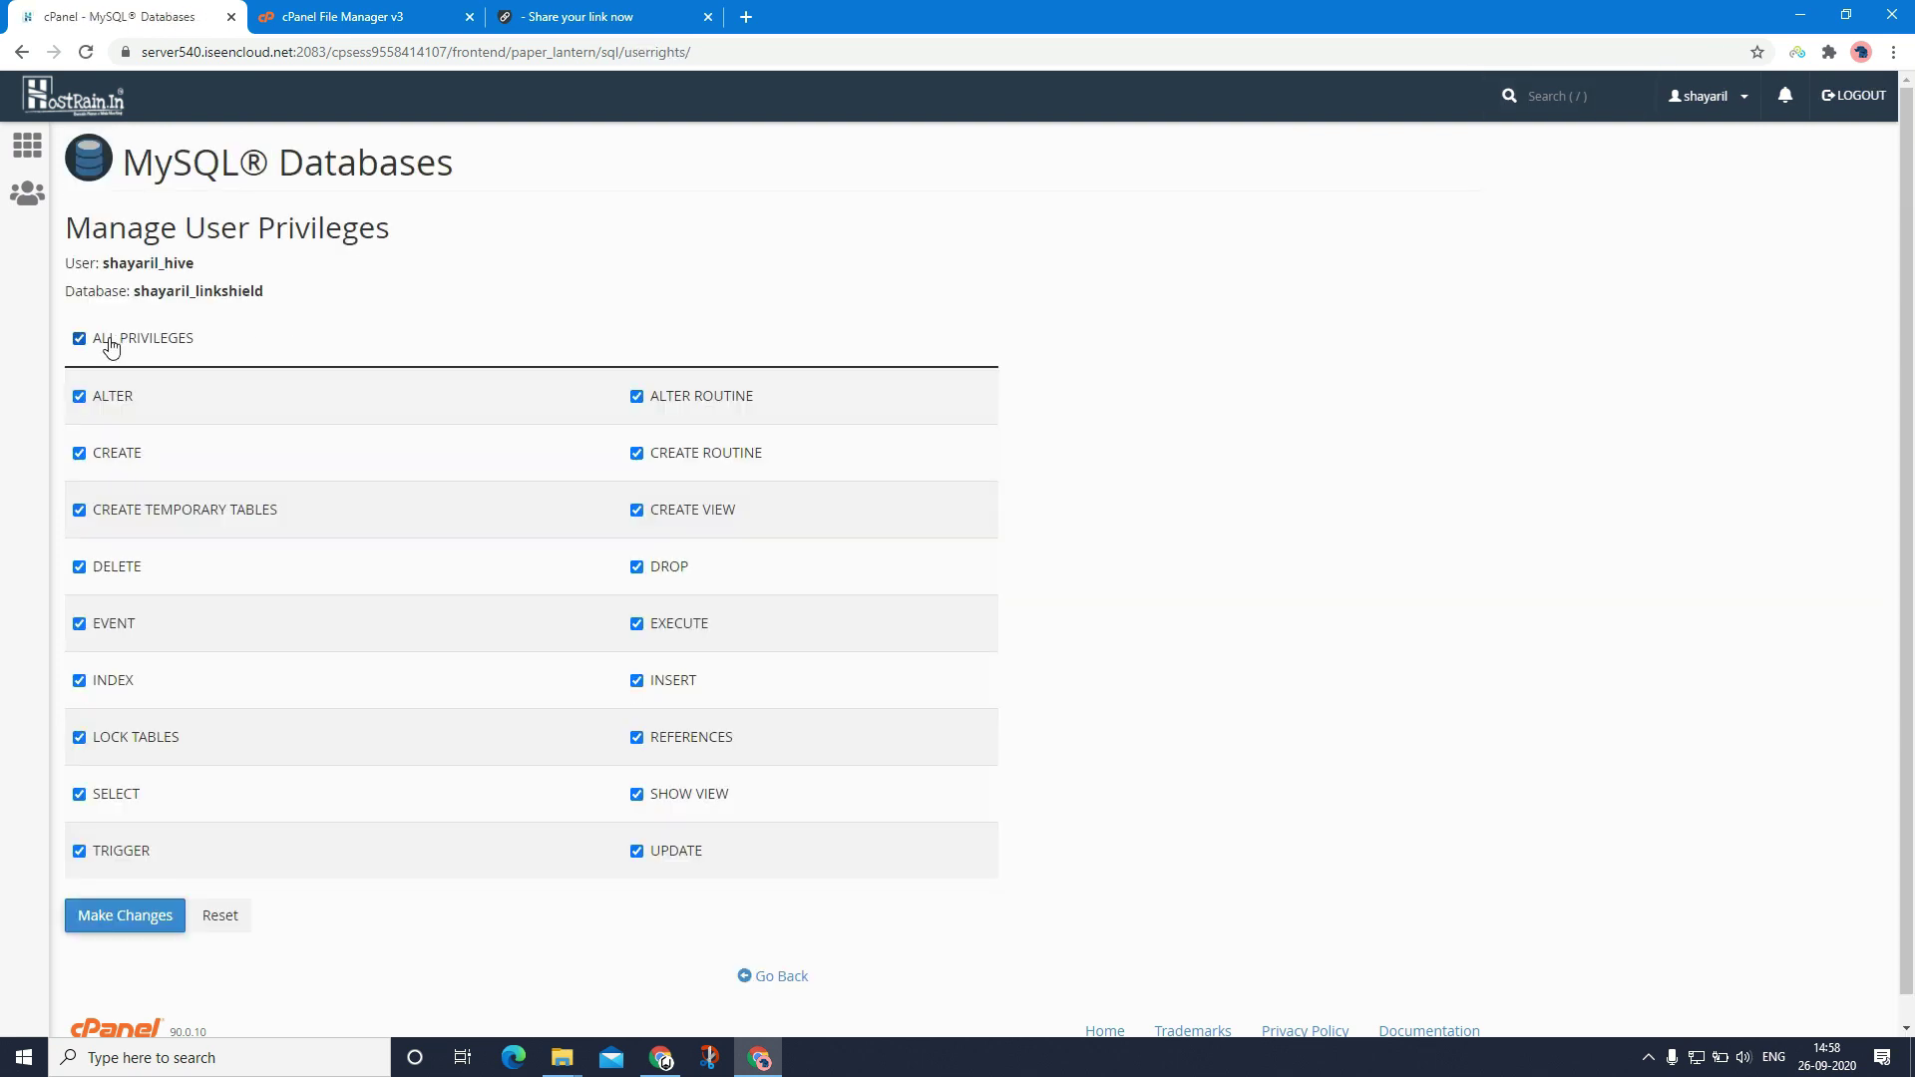
pyautogui.click(140, 916)
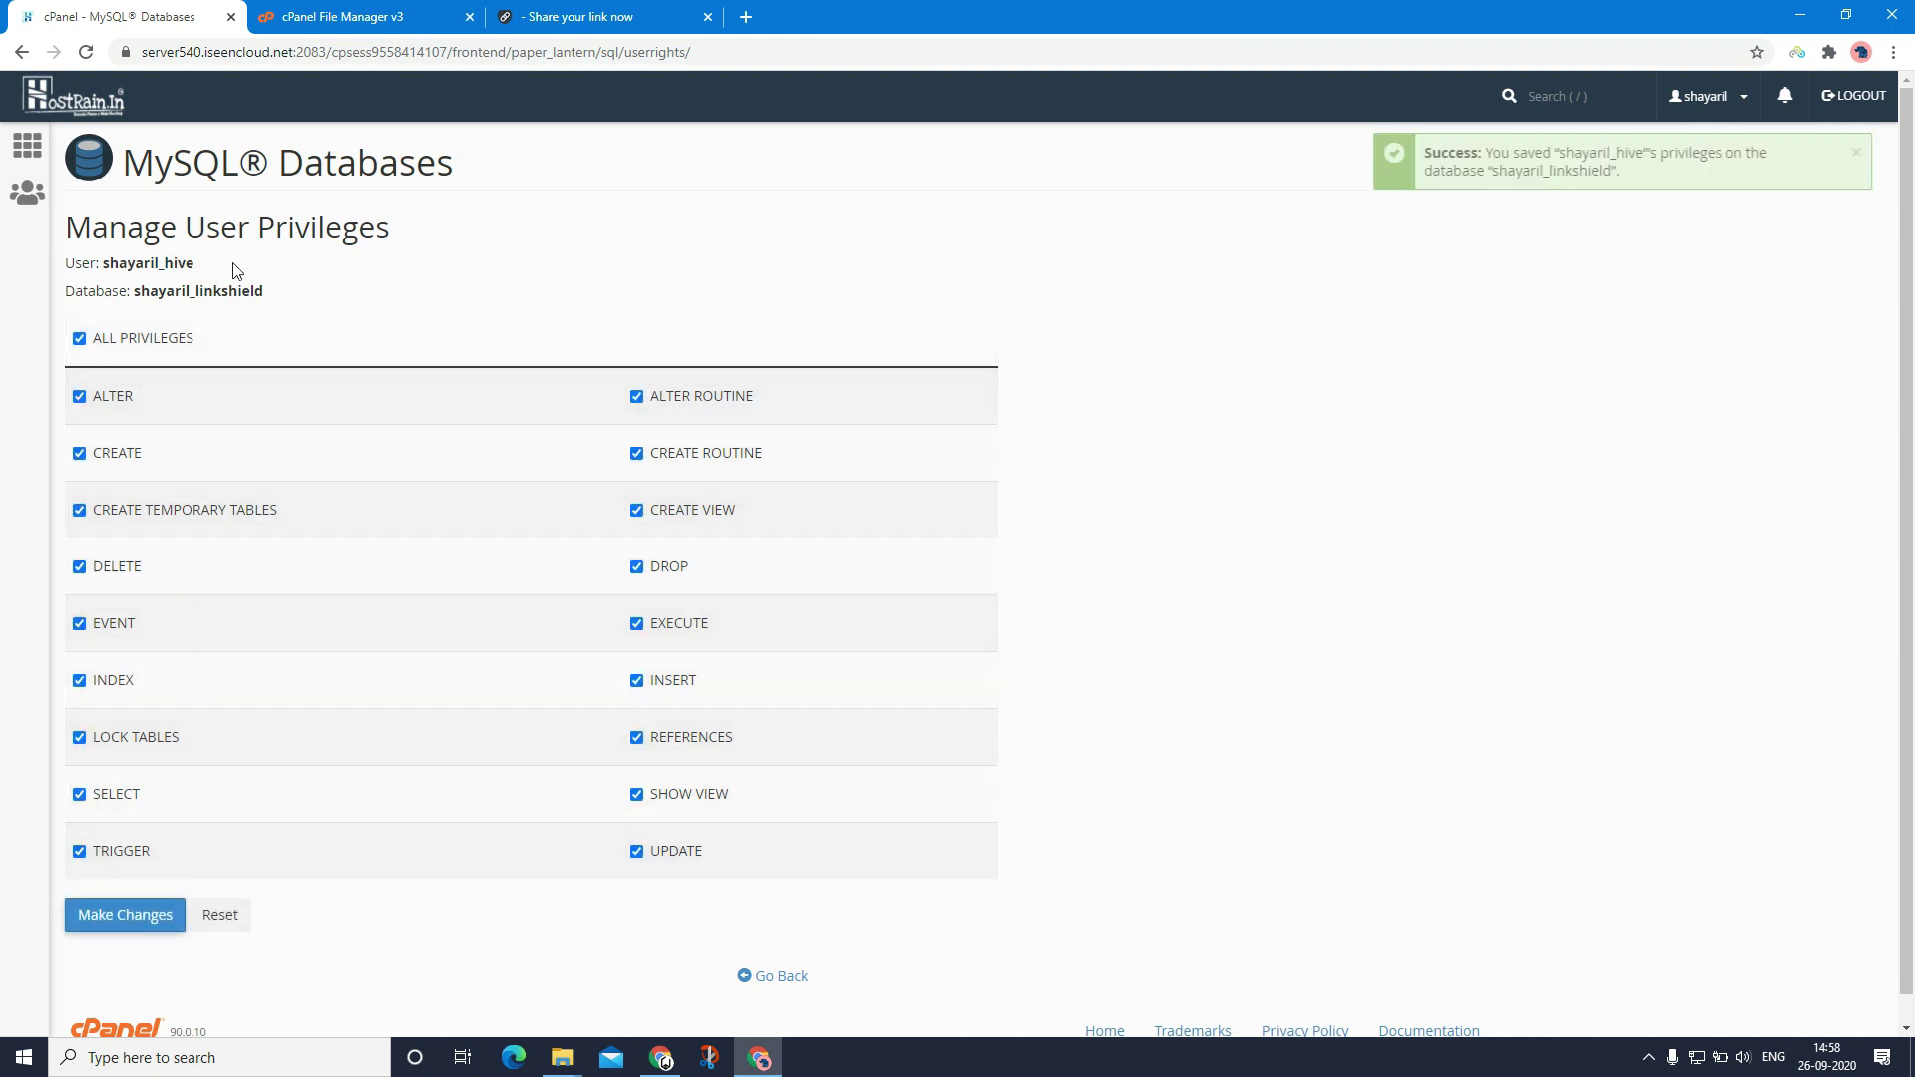
pyautogui.click(329, 17)
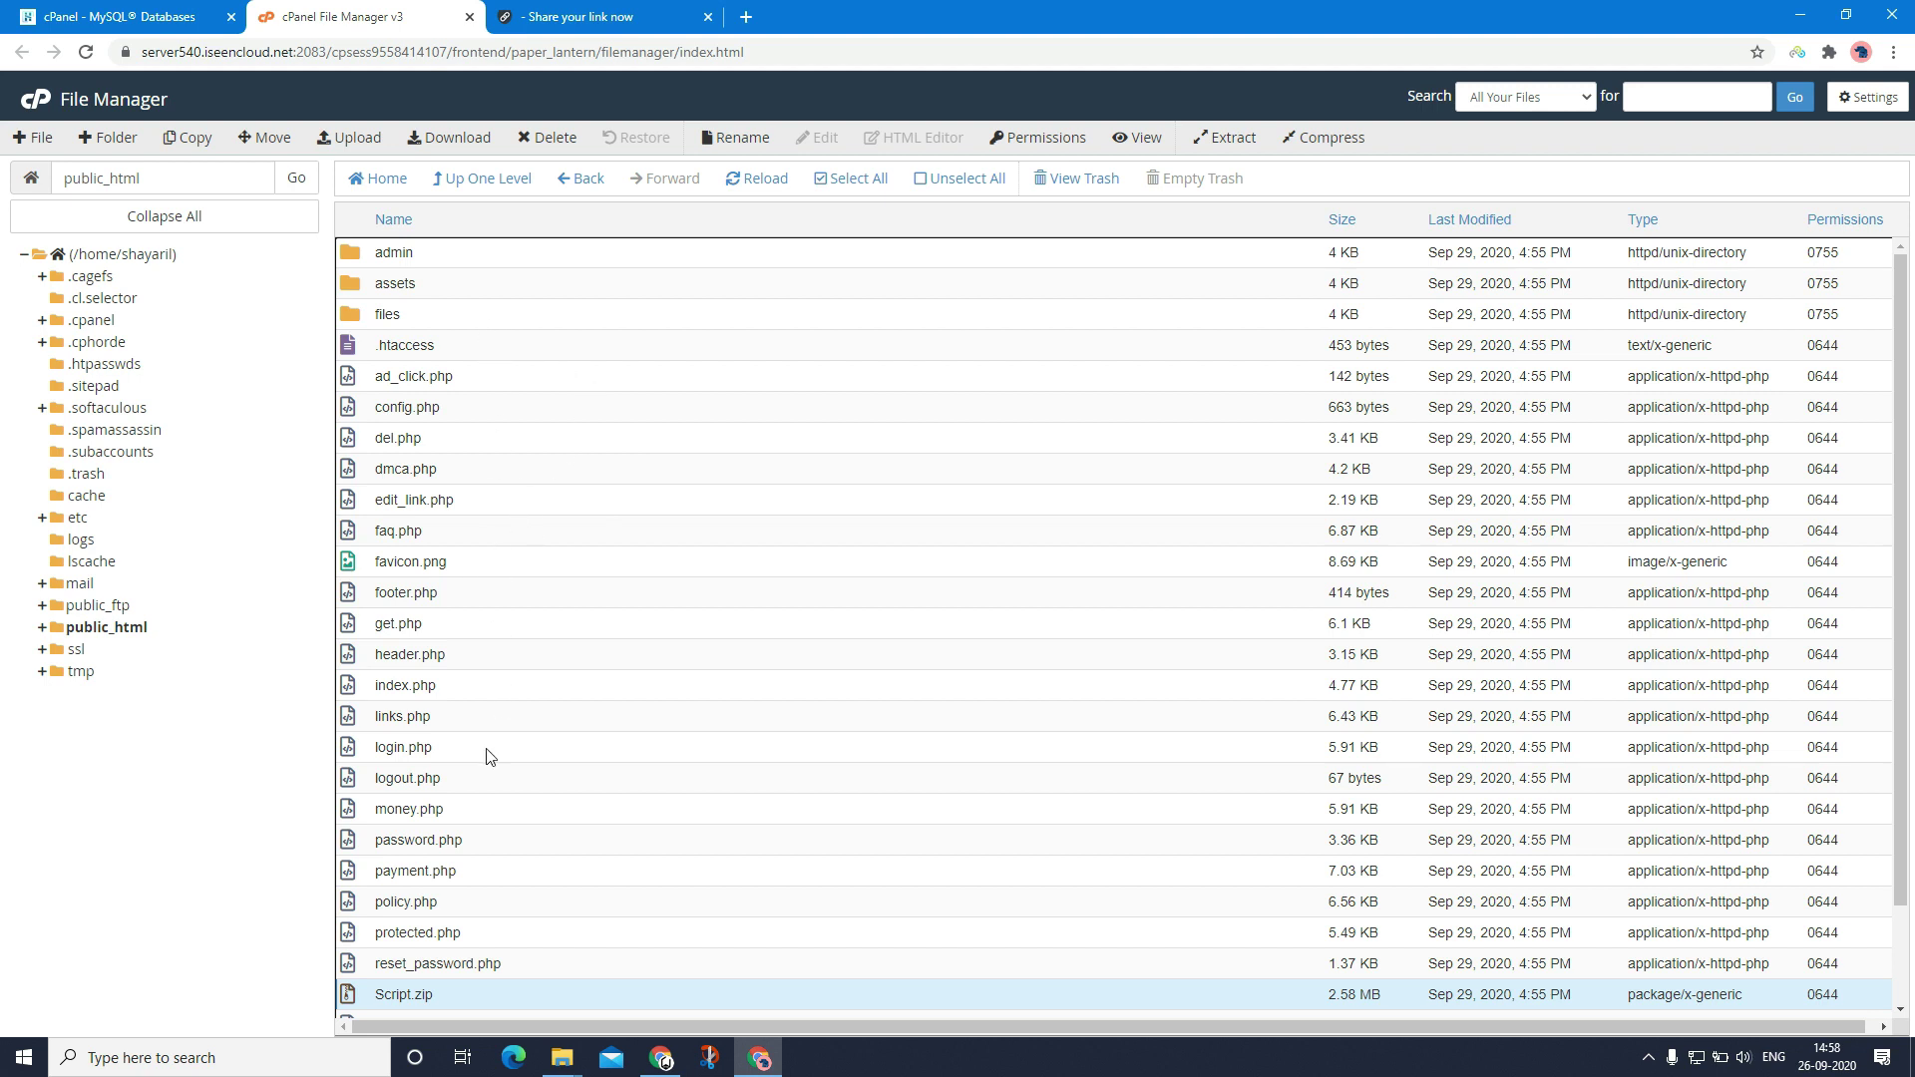
# Step: Open config.php in the editor and replace the username 'root' with the database user name
pyautogui.rightClick(461, 411)
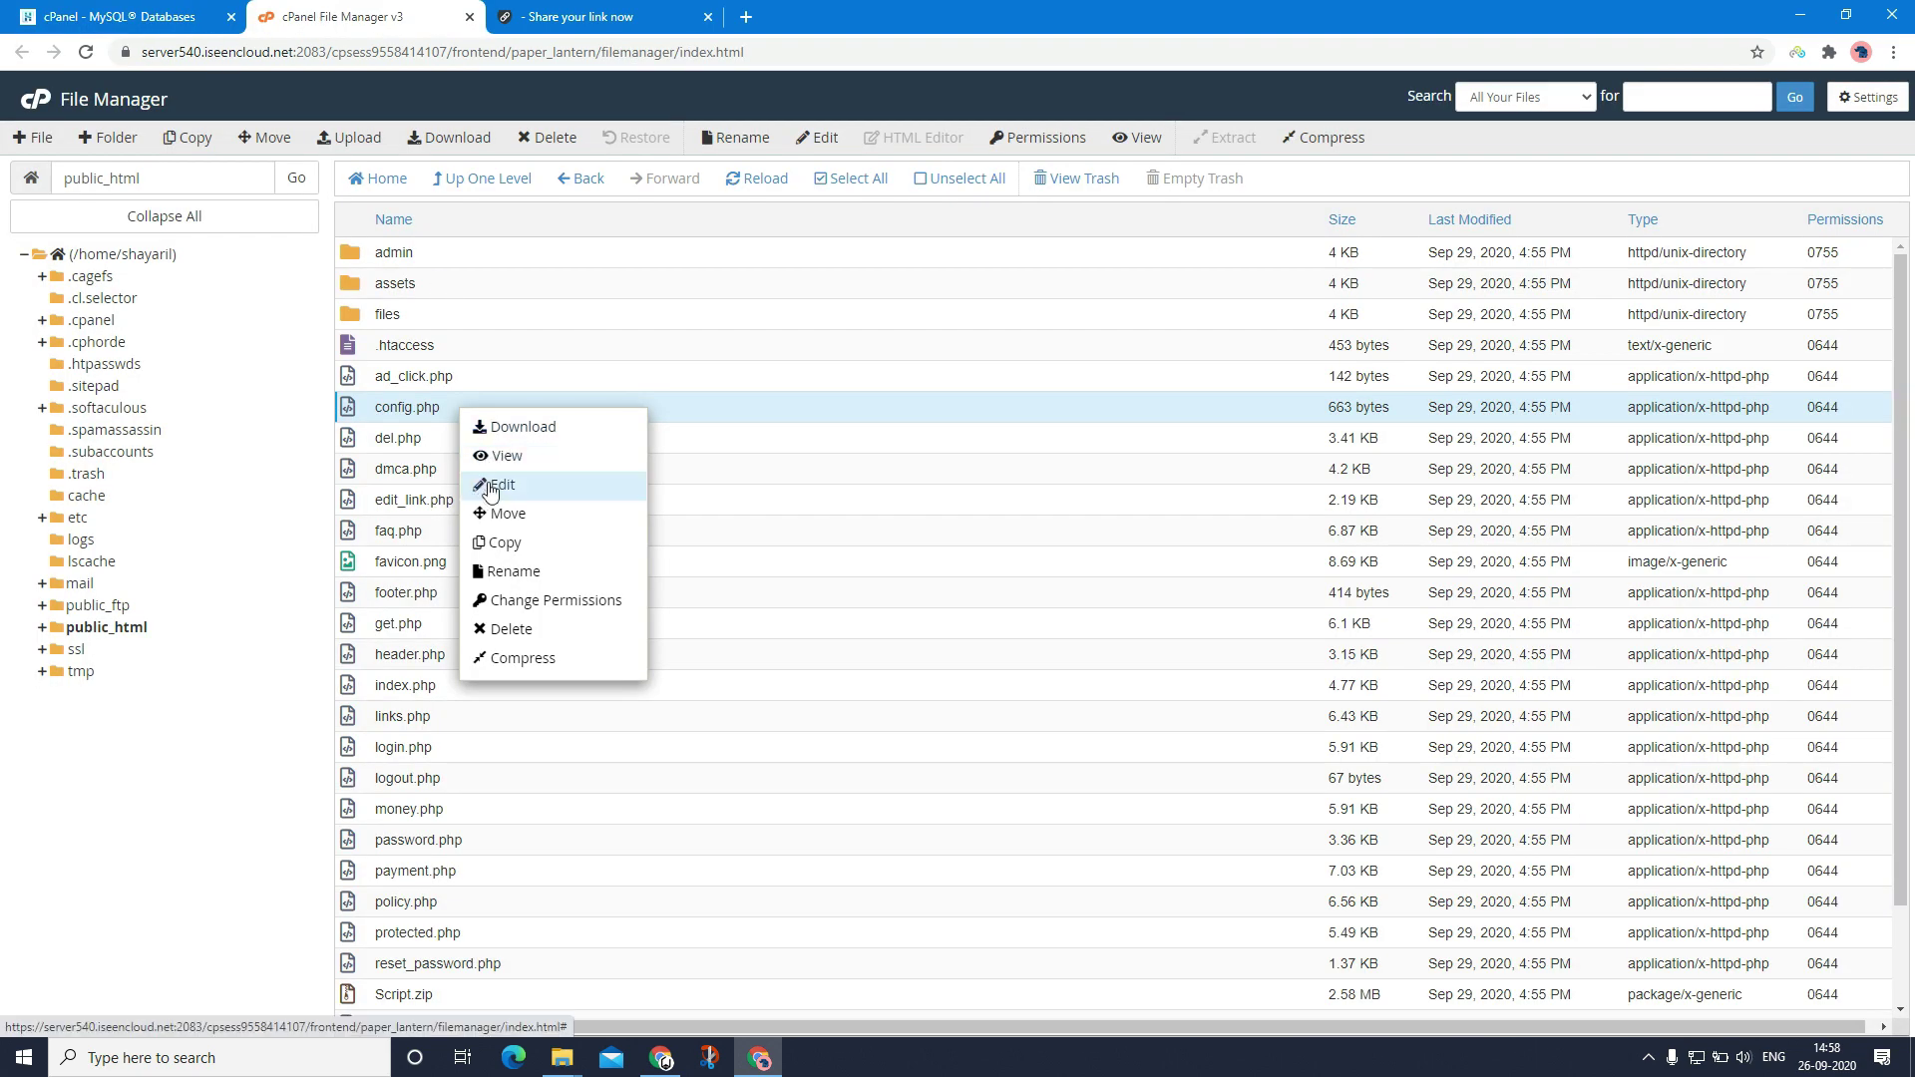
pyautogui.click(496, 484)
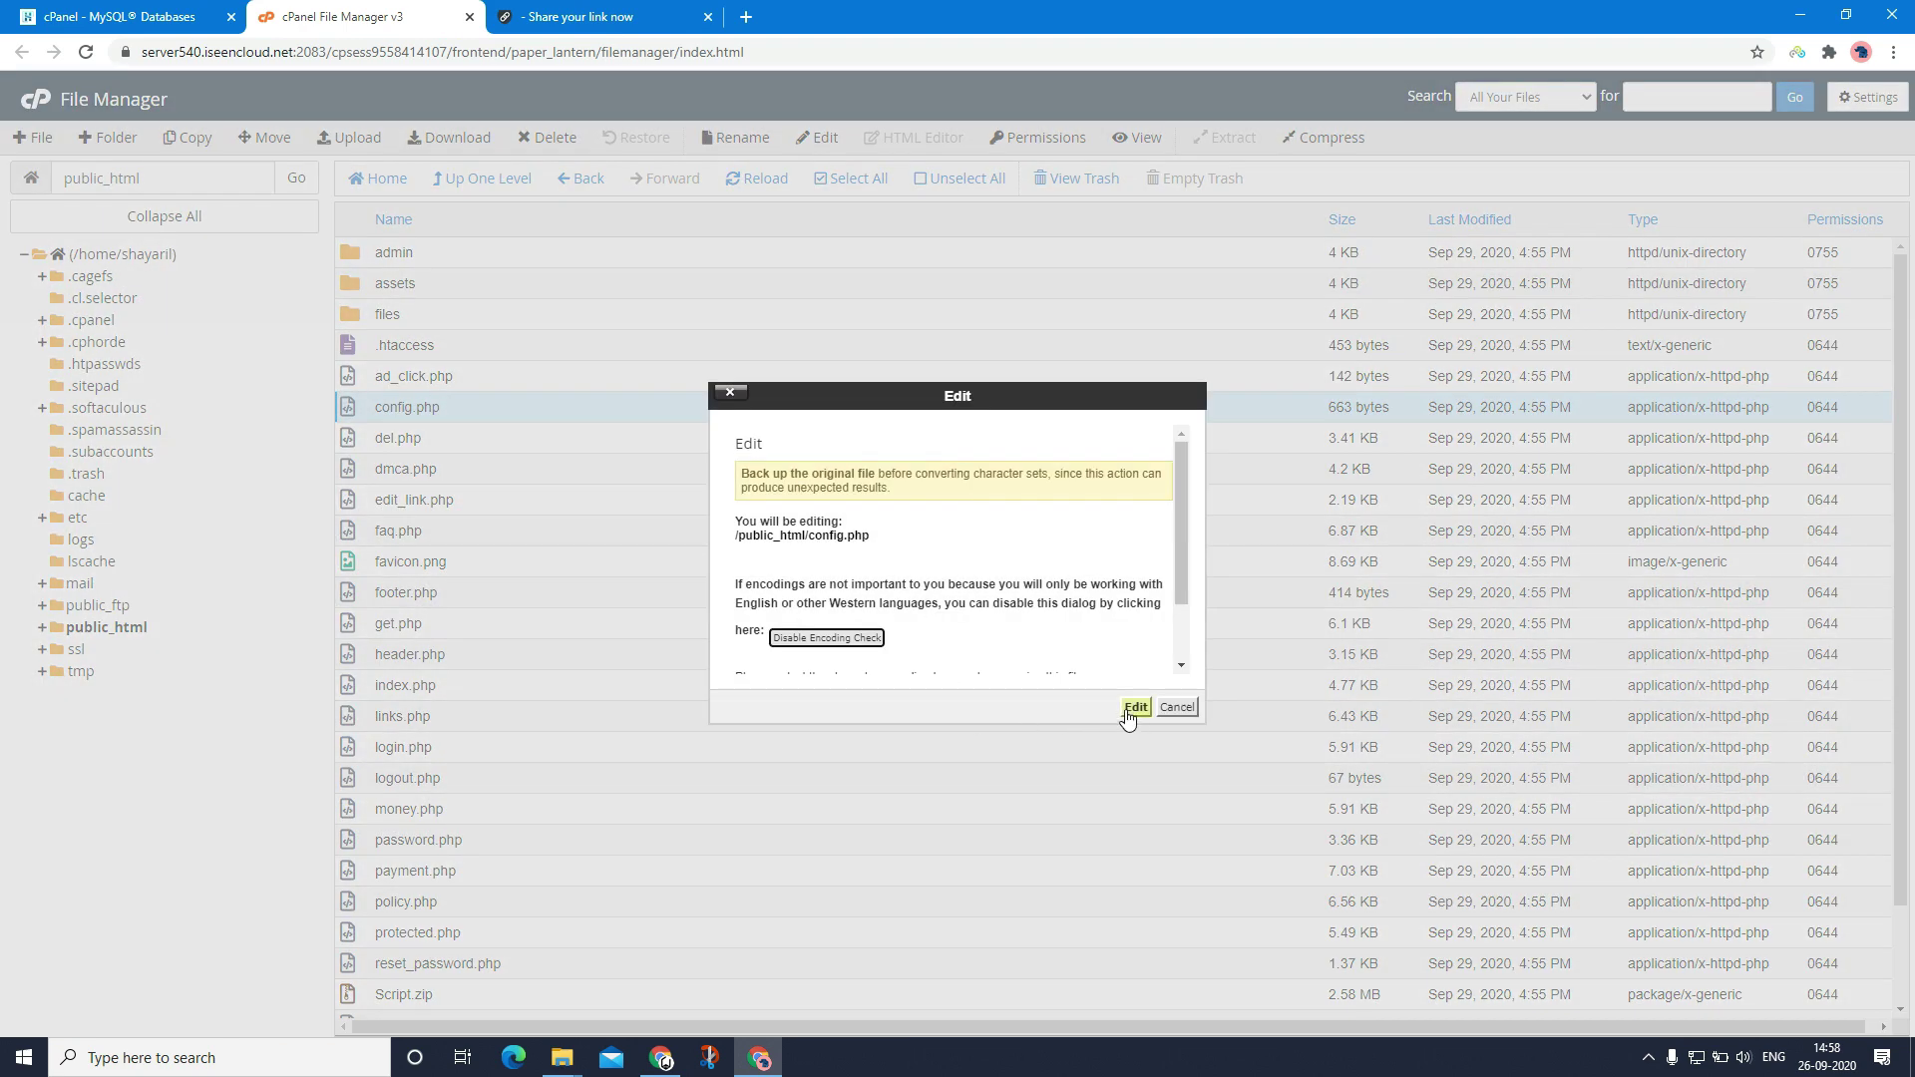
pyautogui.click(1135, 707)
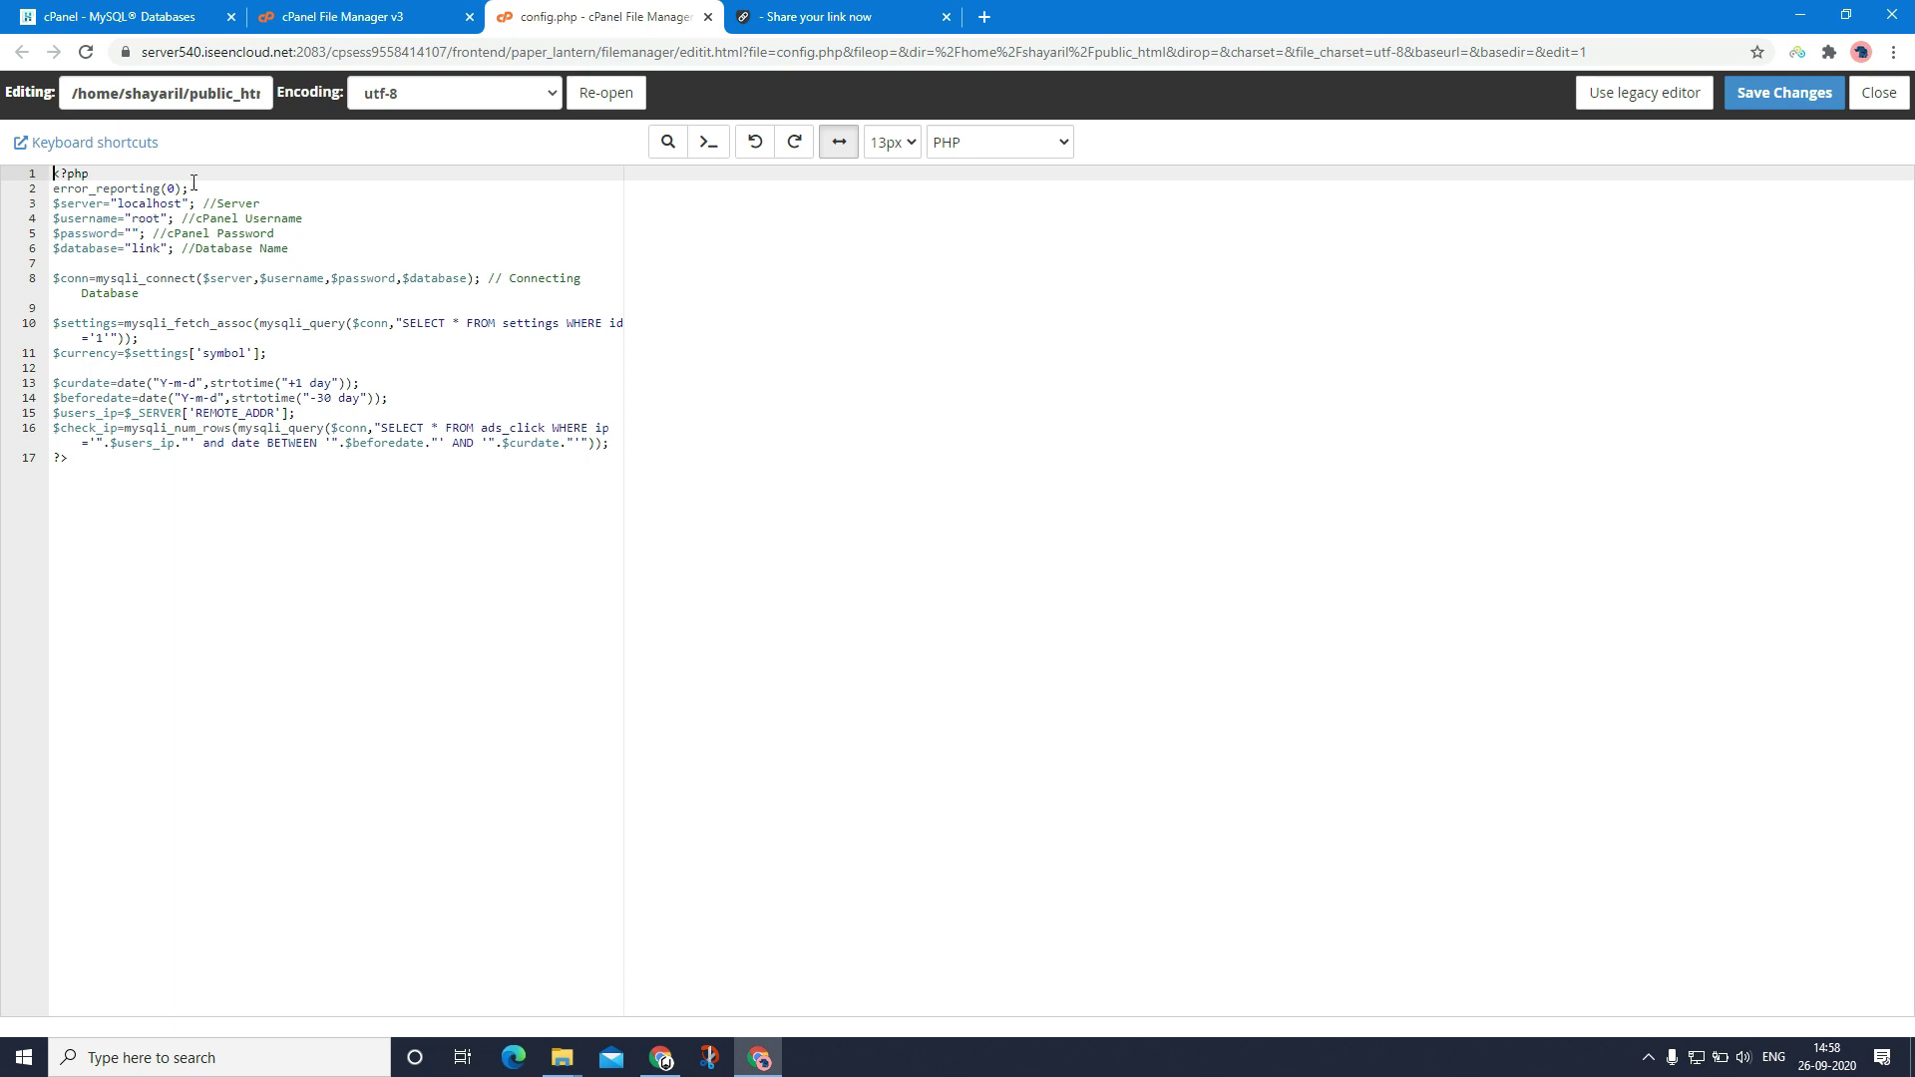
pyautogui.click(209, 25)
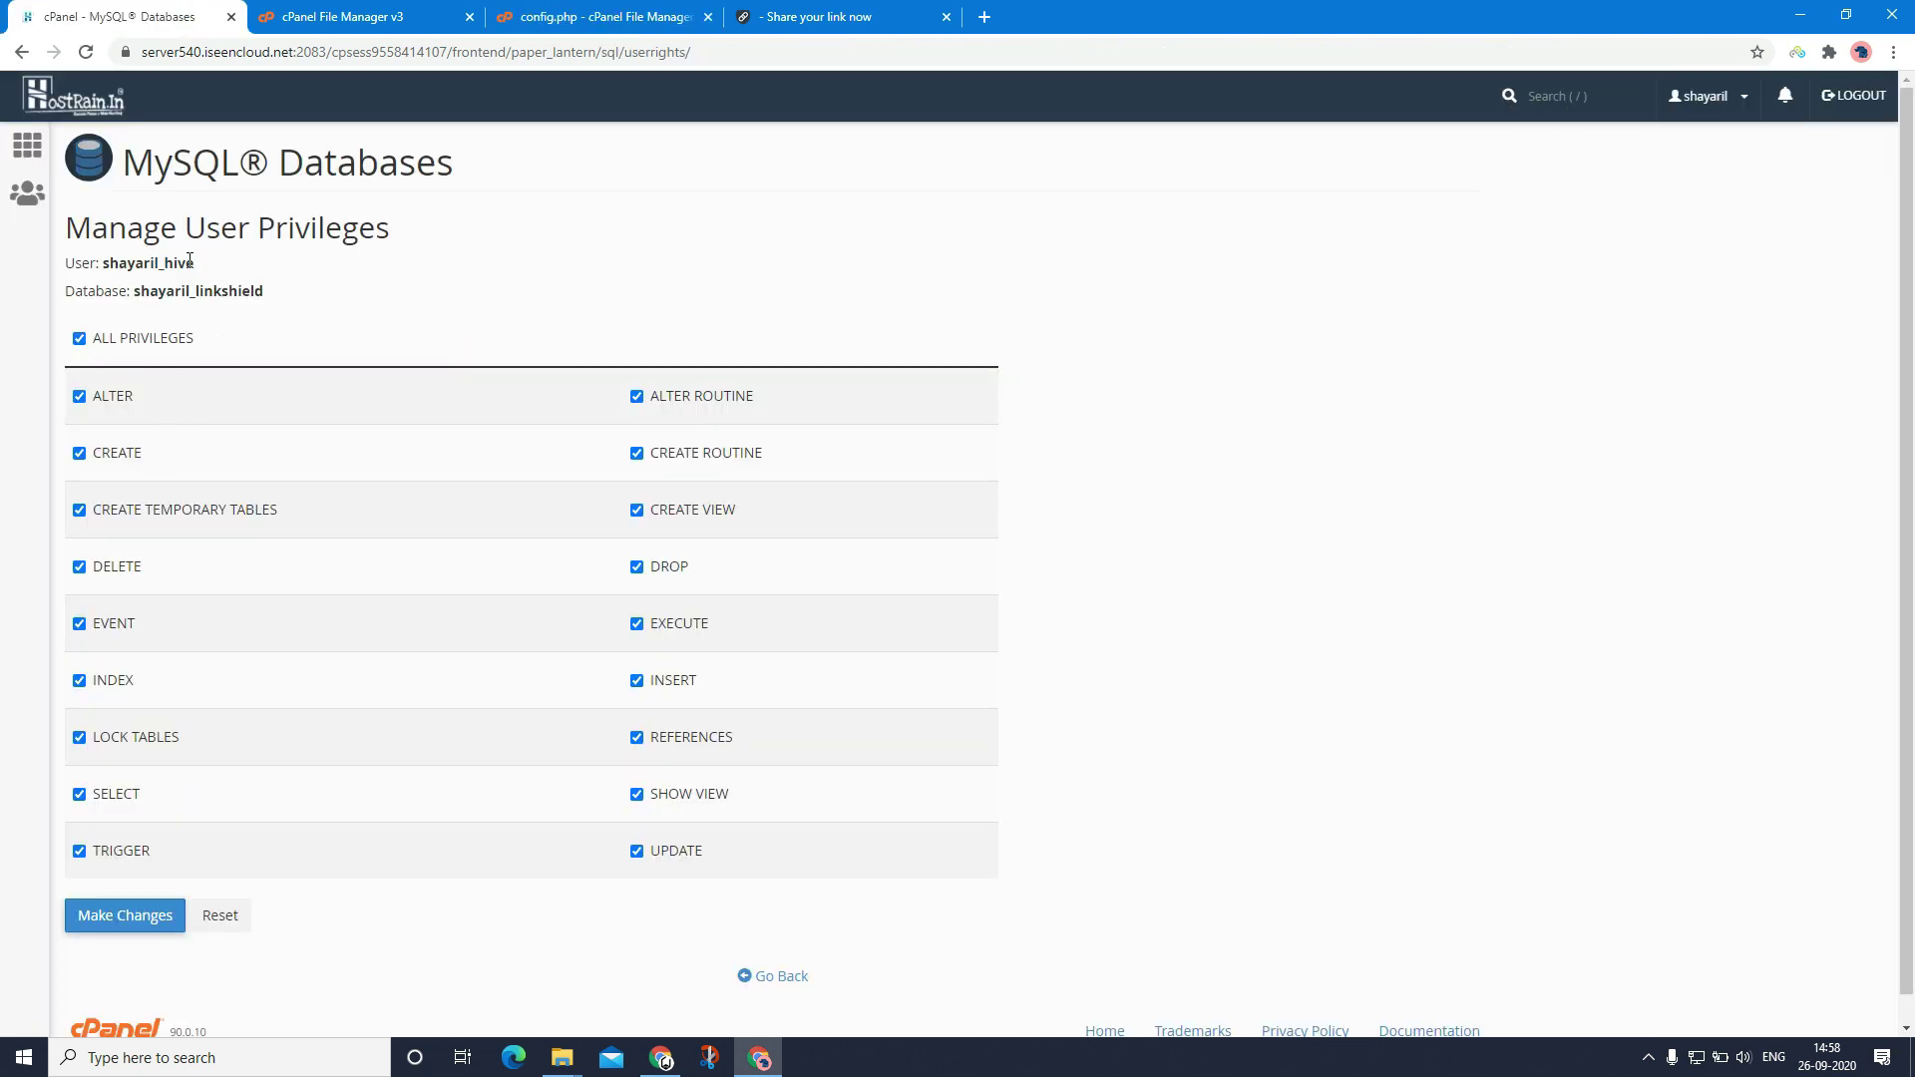
pyautogui.moveTo(197, 265); pyautogui.dragTo(109, 257)
pyautogui.rightClick(142, 267)
pyautogui.click(178, 280)
pyautogui.click(508, 14)
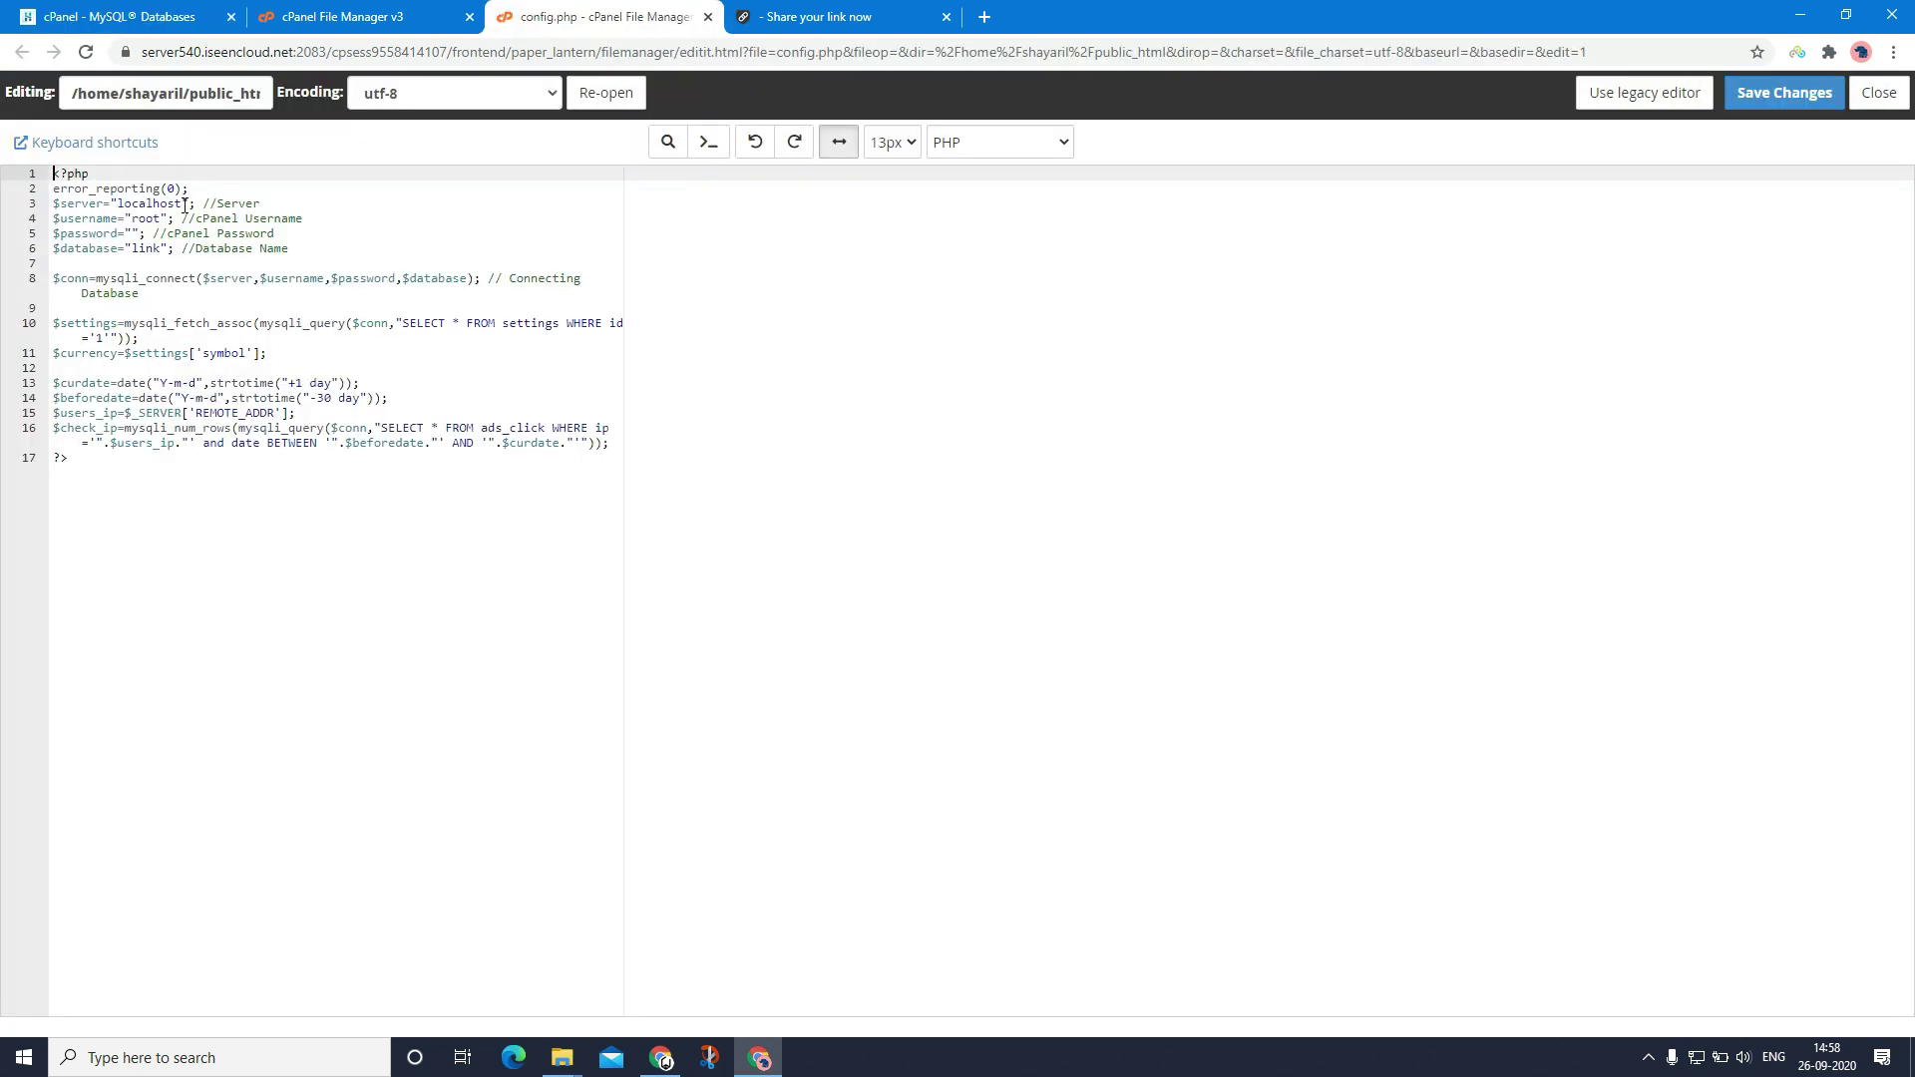
pyautogui.moveTo(160, 220); pyautogui.dragTo(127, 220)
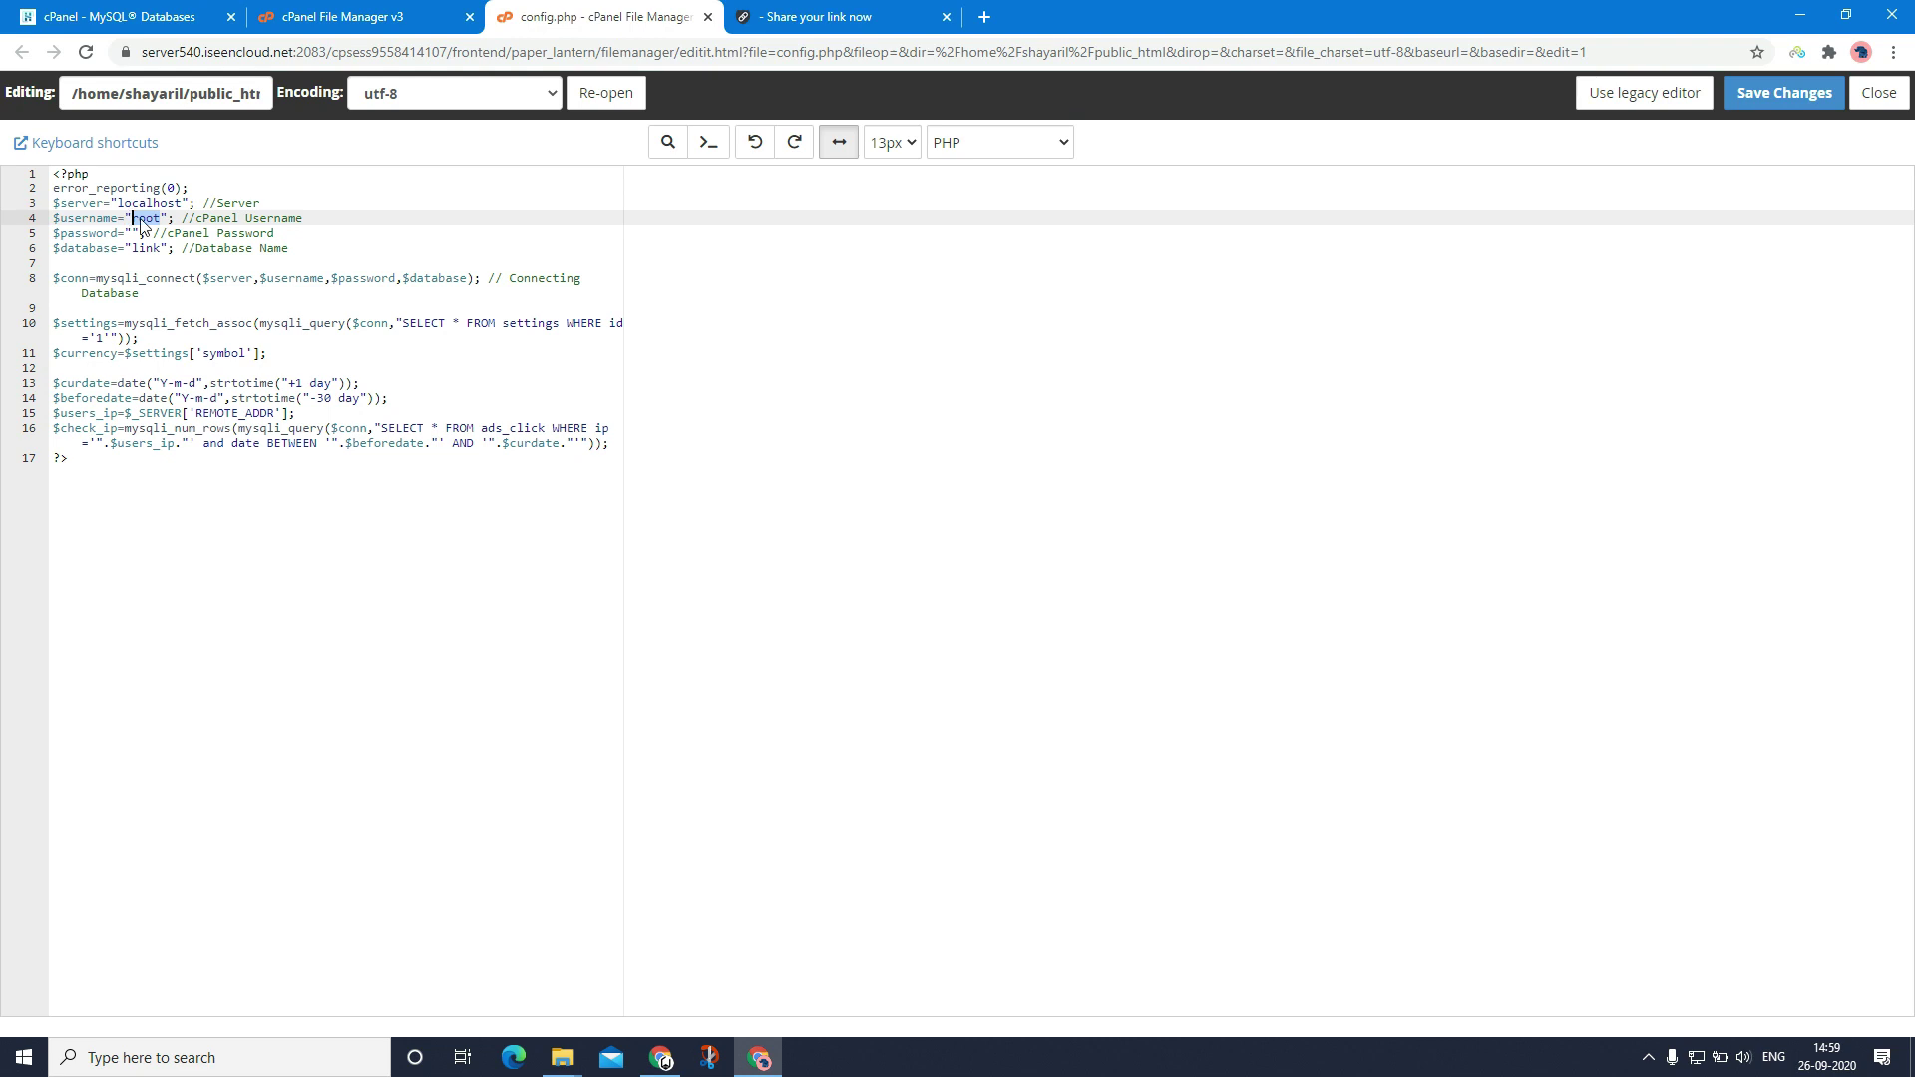
pyautogui.hotkey('ctrl', 'v')
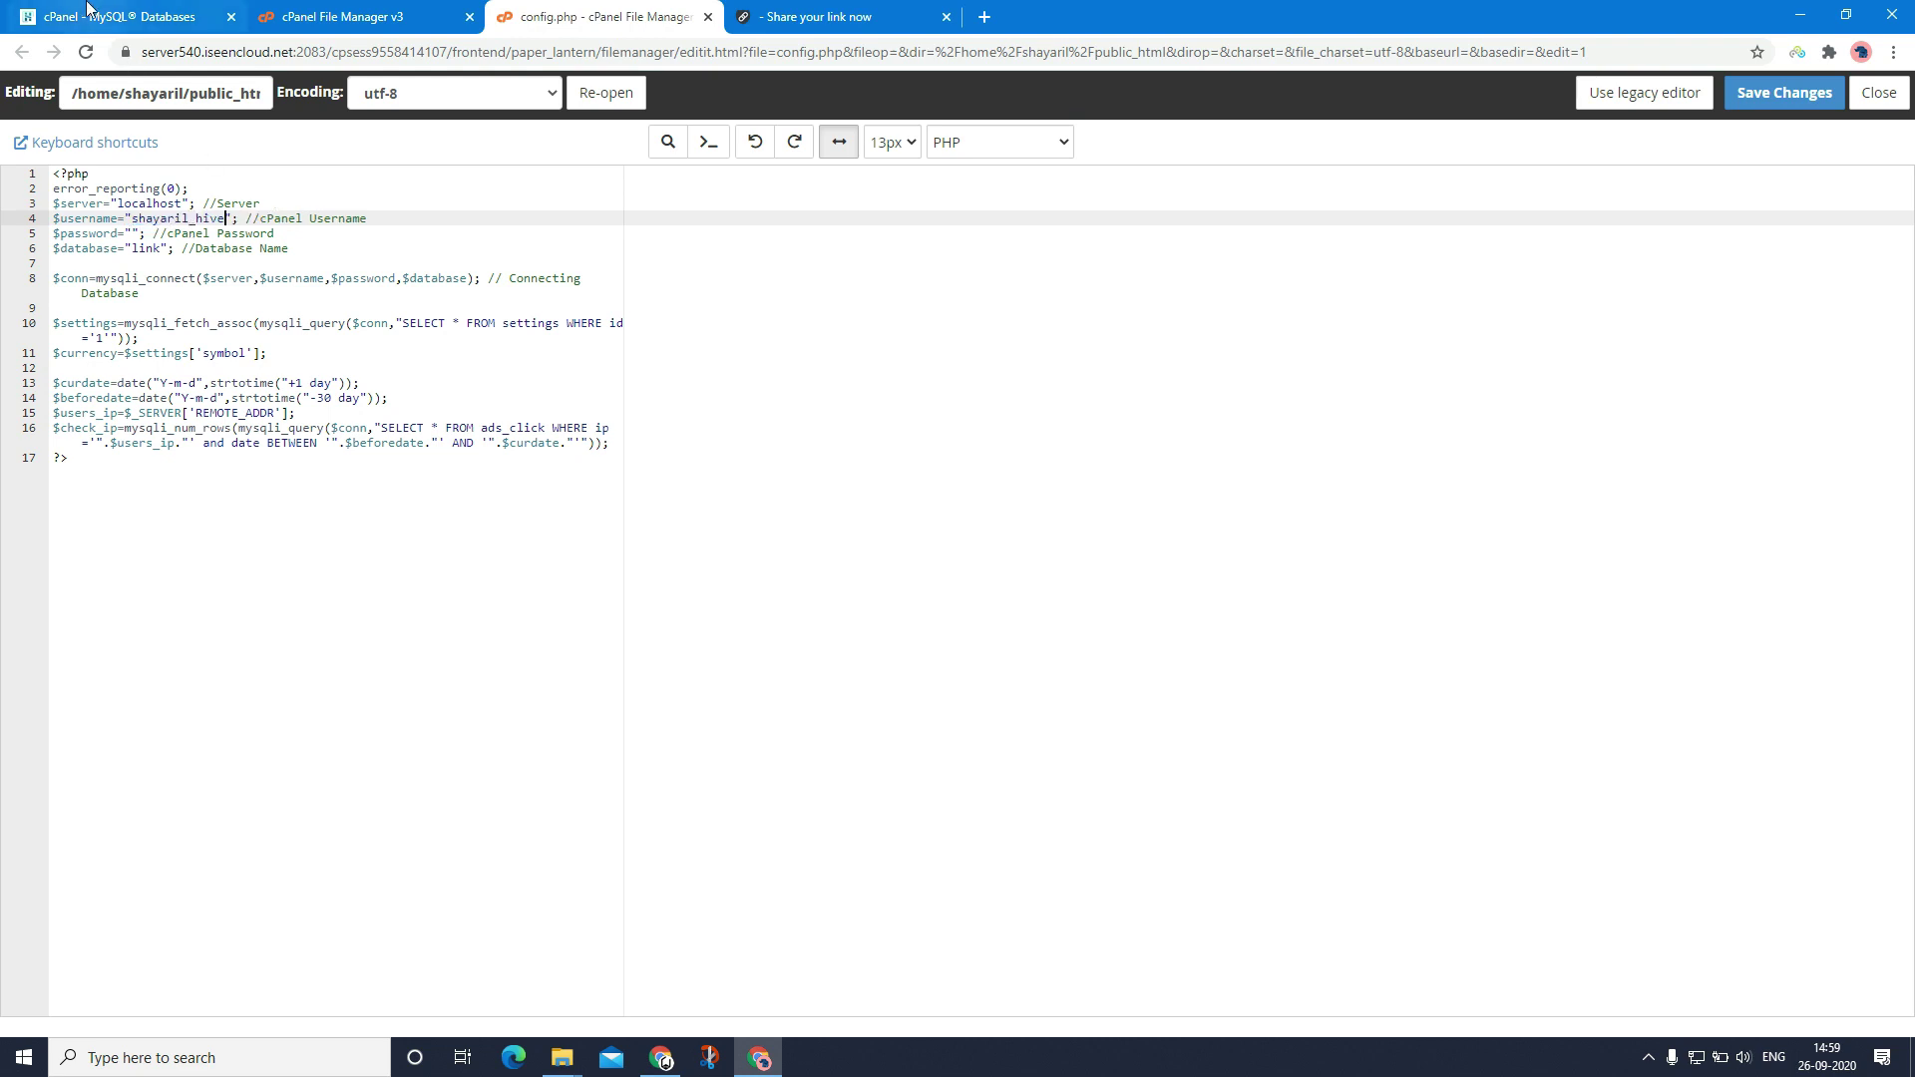
# Step: Replace the old database name 'link' with the new linkshield database name
pyautogui.click(110, 16)
pyautogui.moveTo(261, 293); pyautogui.dragTo(130, 290)
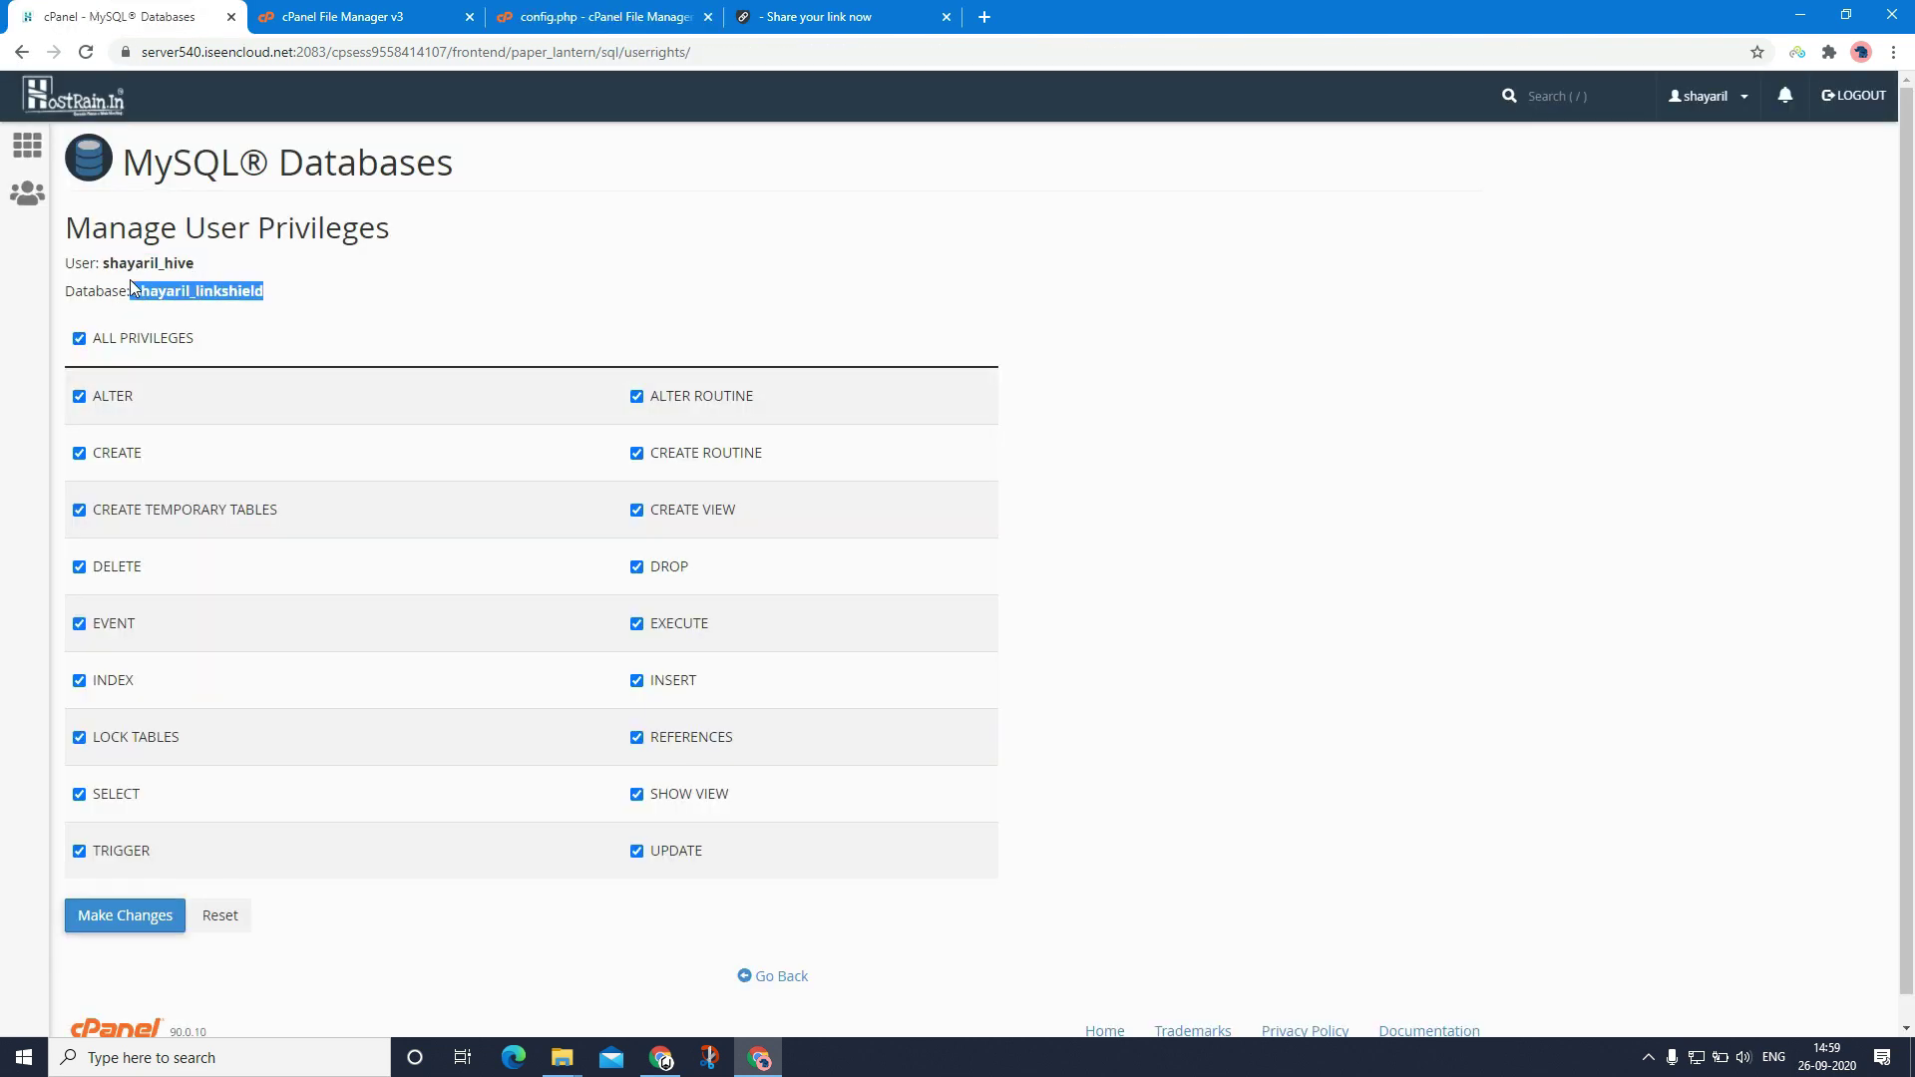
pyautogui.rightClick(167, 294)
pyautogui.click(184, 302)
pyautogui.click(309, 22)
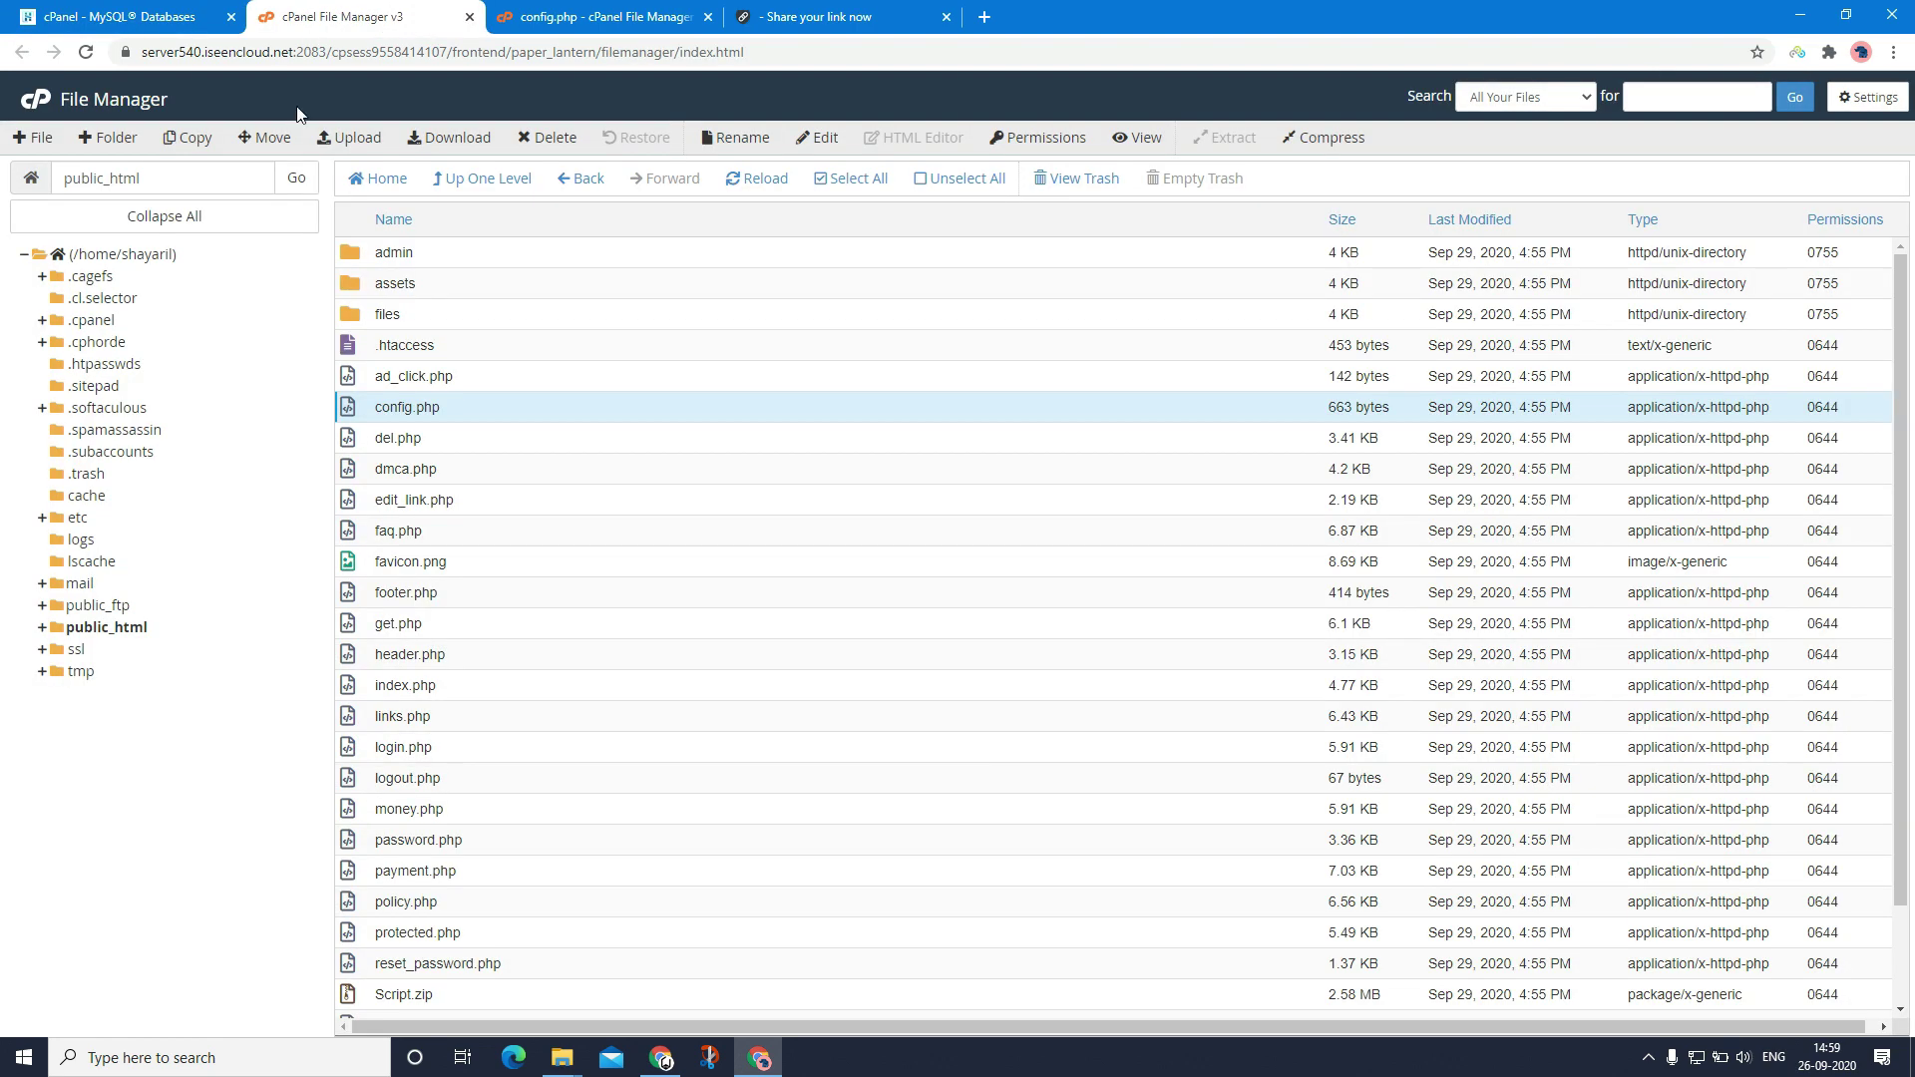
pyautogui.click(534, 10)
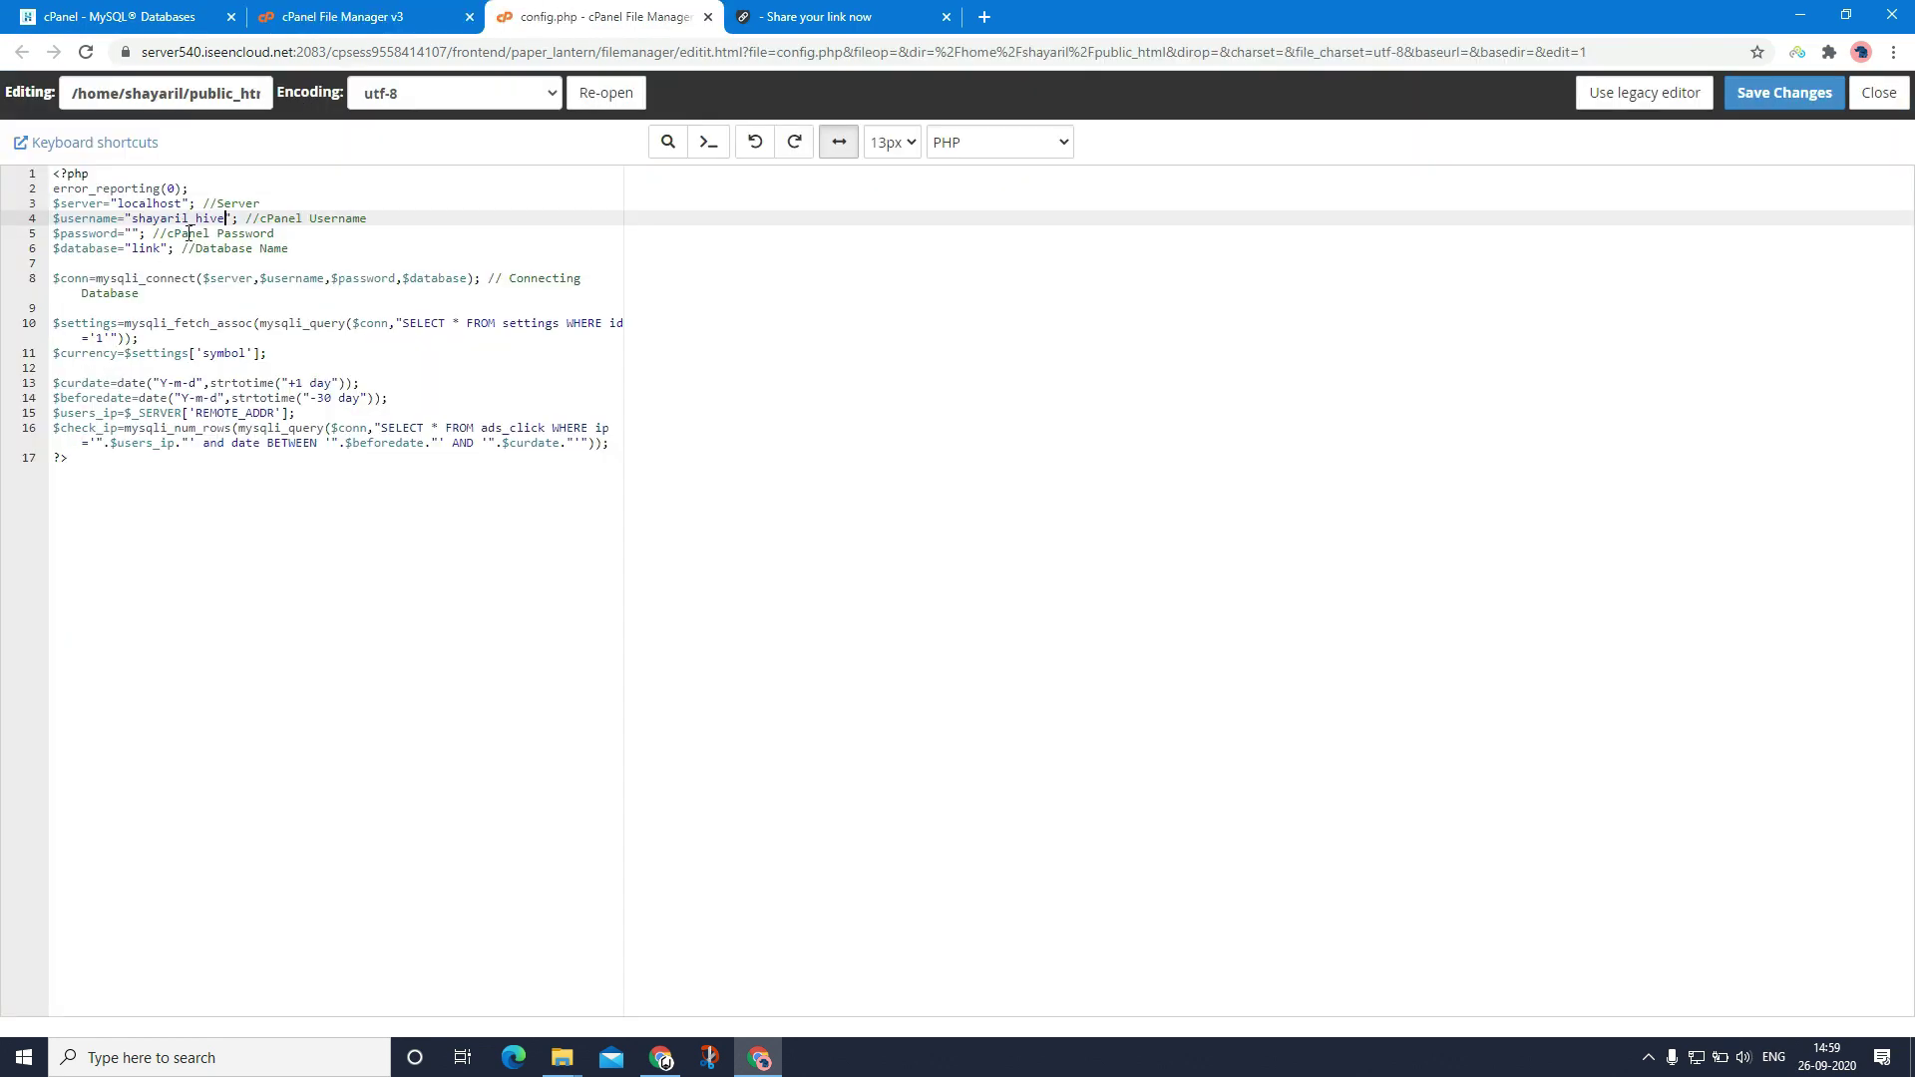
pyautogui.moveTo(160, 250); pyautogui.dragTo(148, 249)
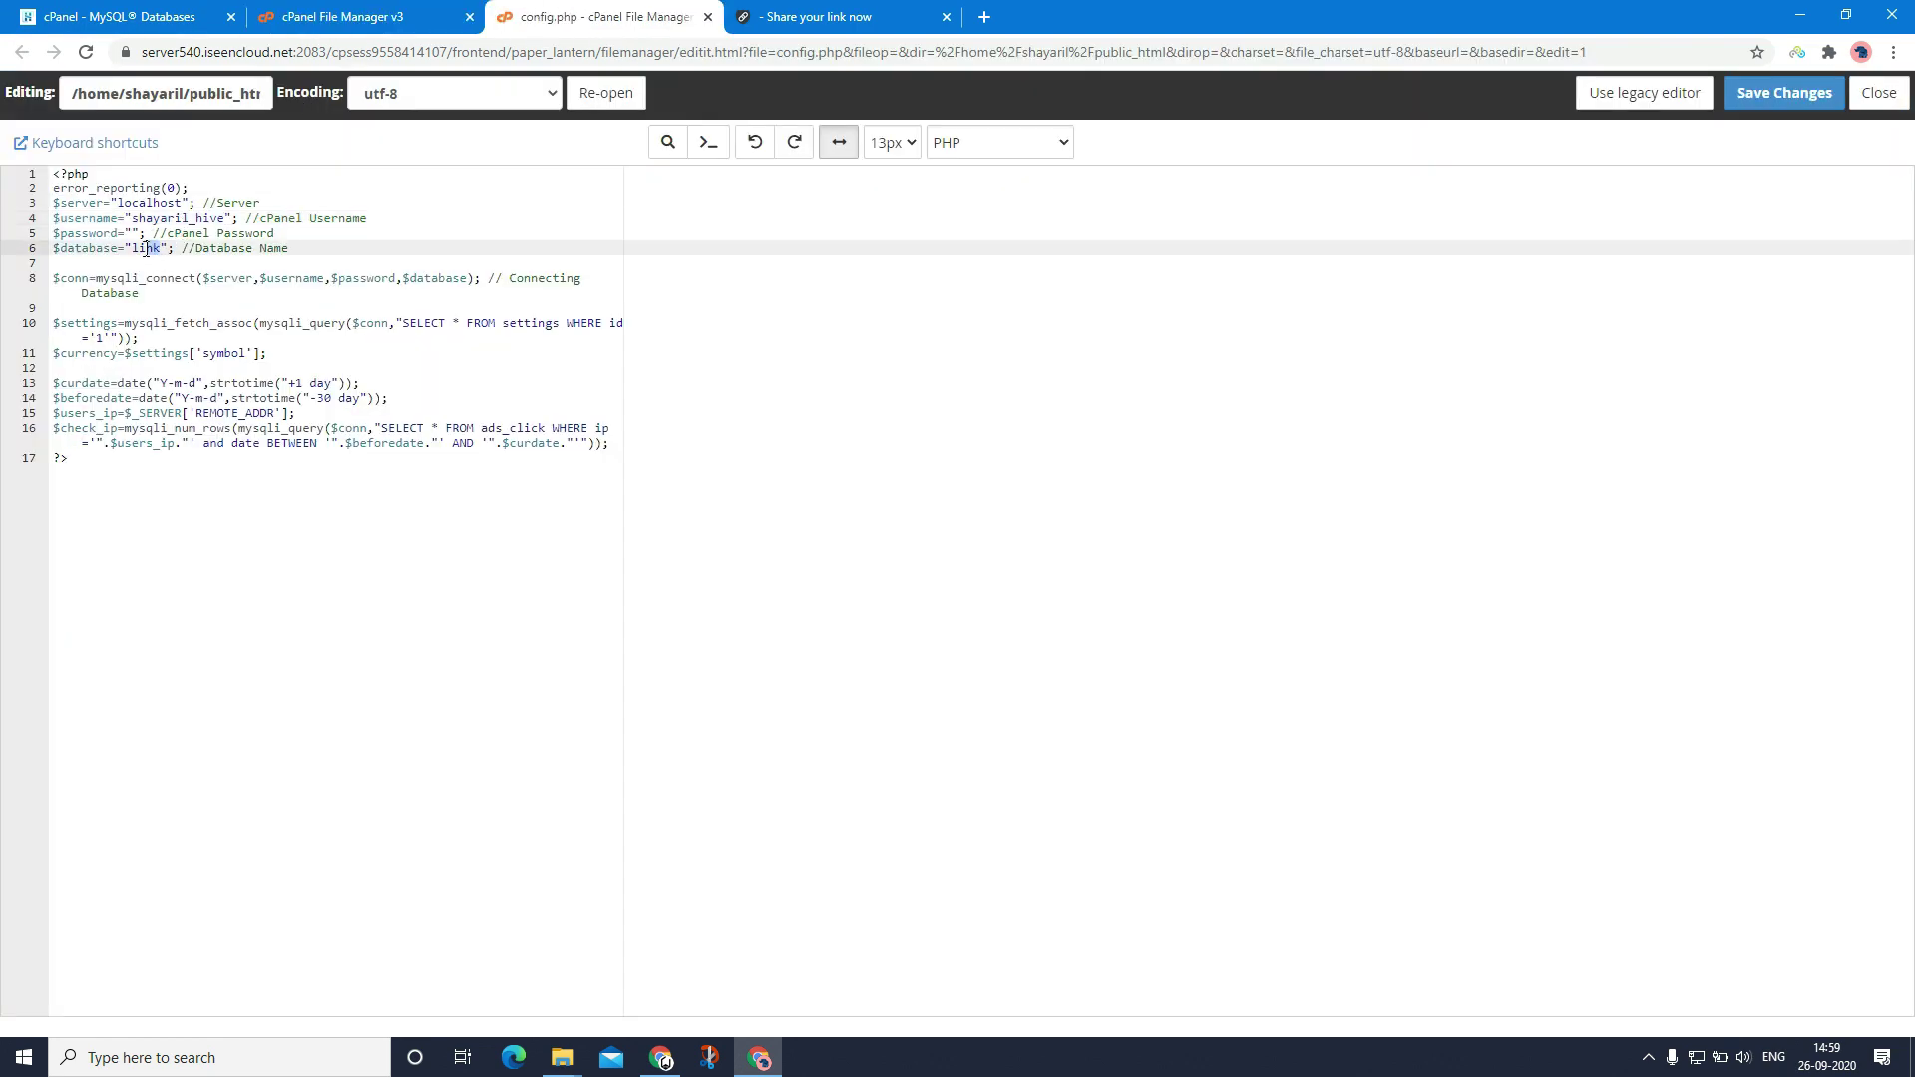
pyautogui.hotkey('ctrl', 'v')
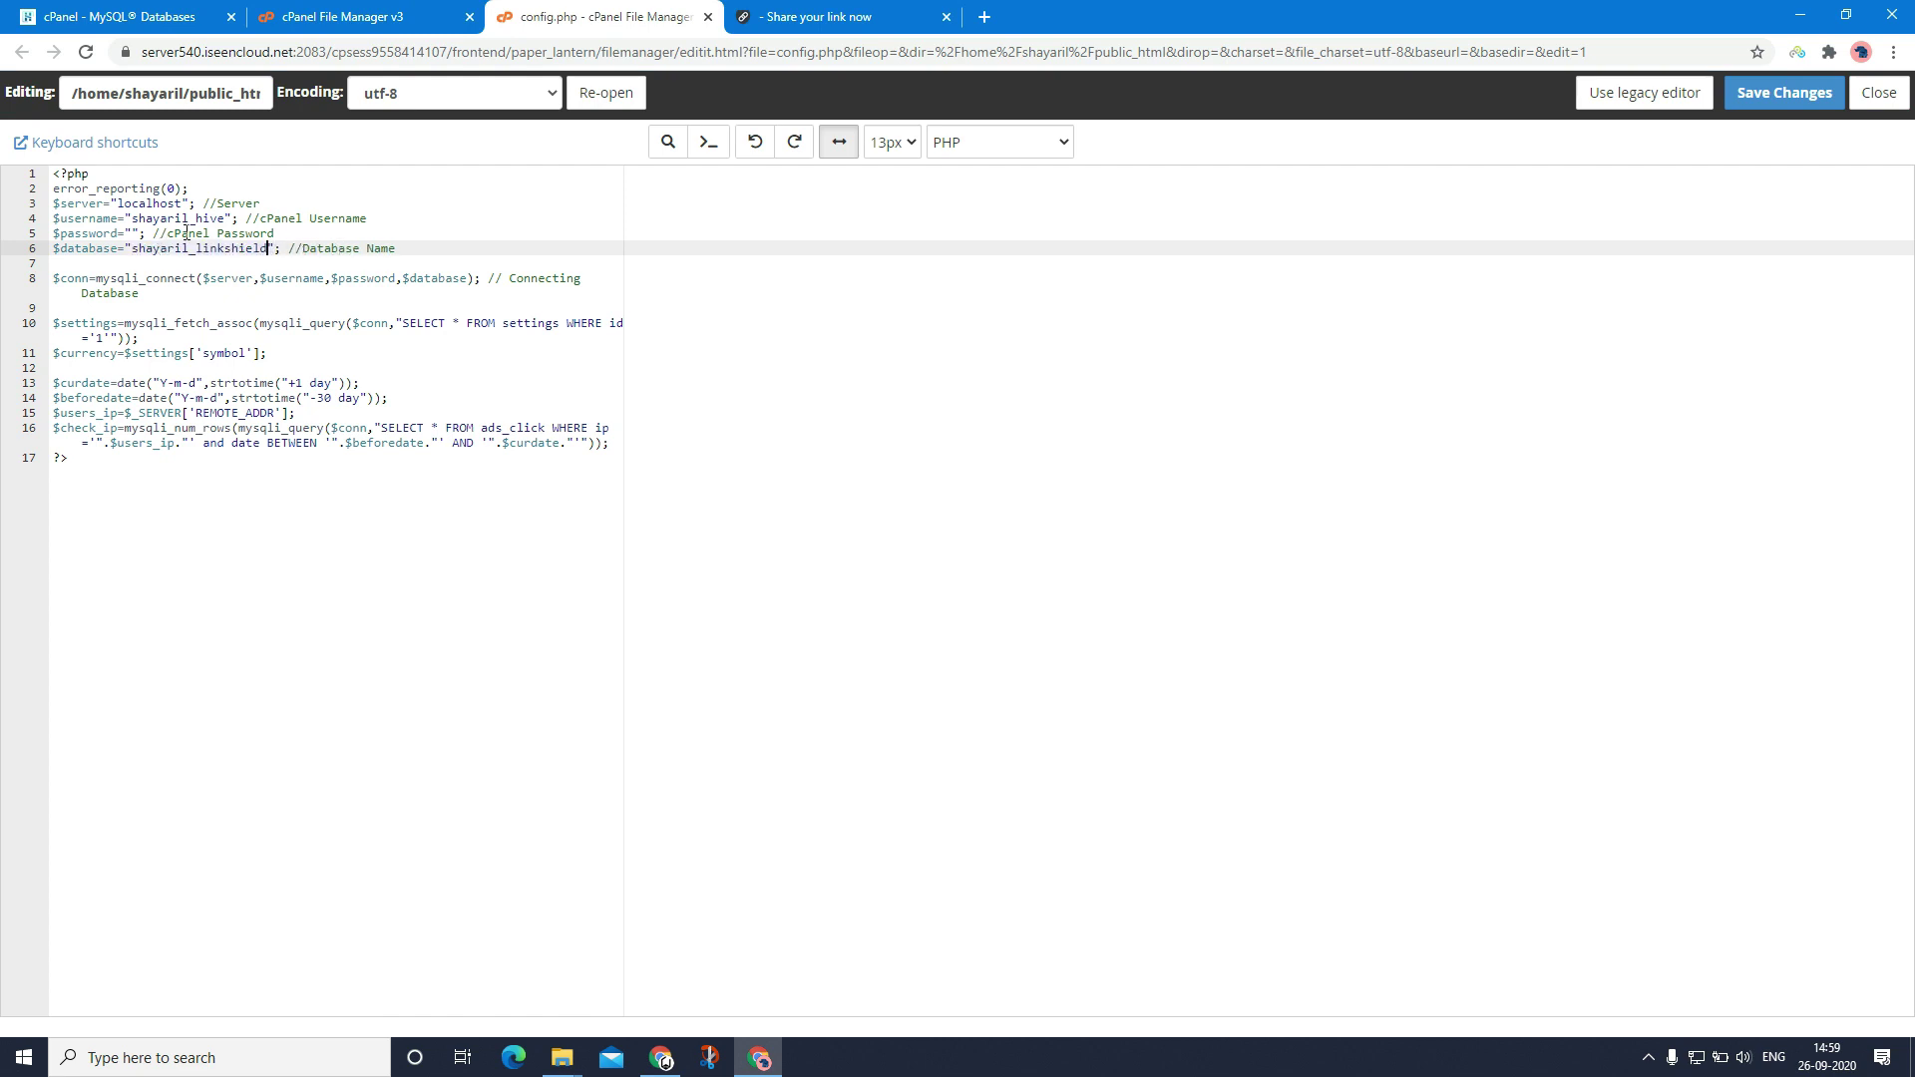
# Step: Enter the database password on line 5, save config.php, and reload the Shield page
pyautogui.click(132, 233)
pyautogui.click(1833, 90)
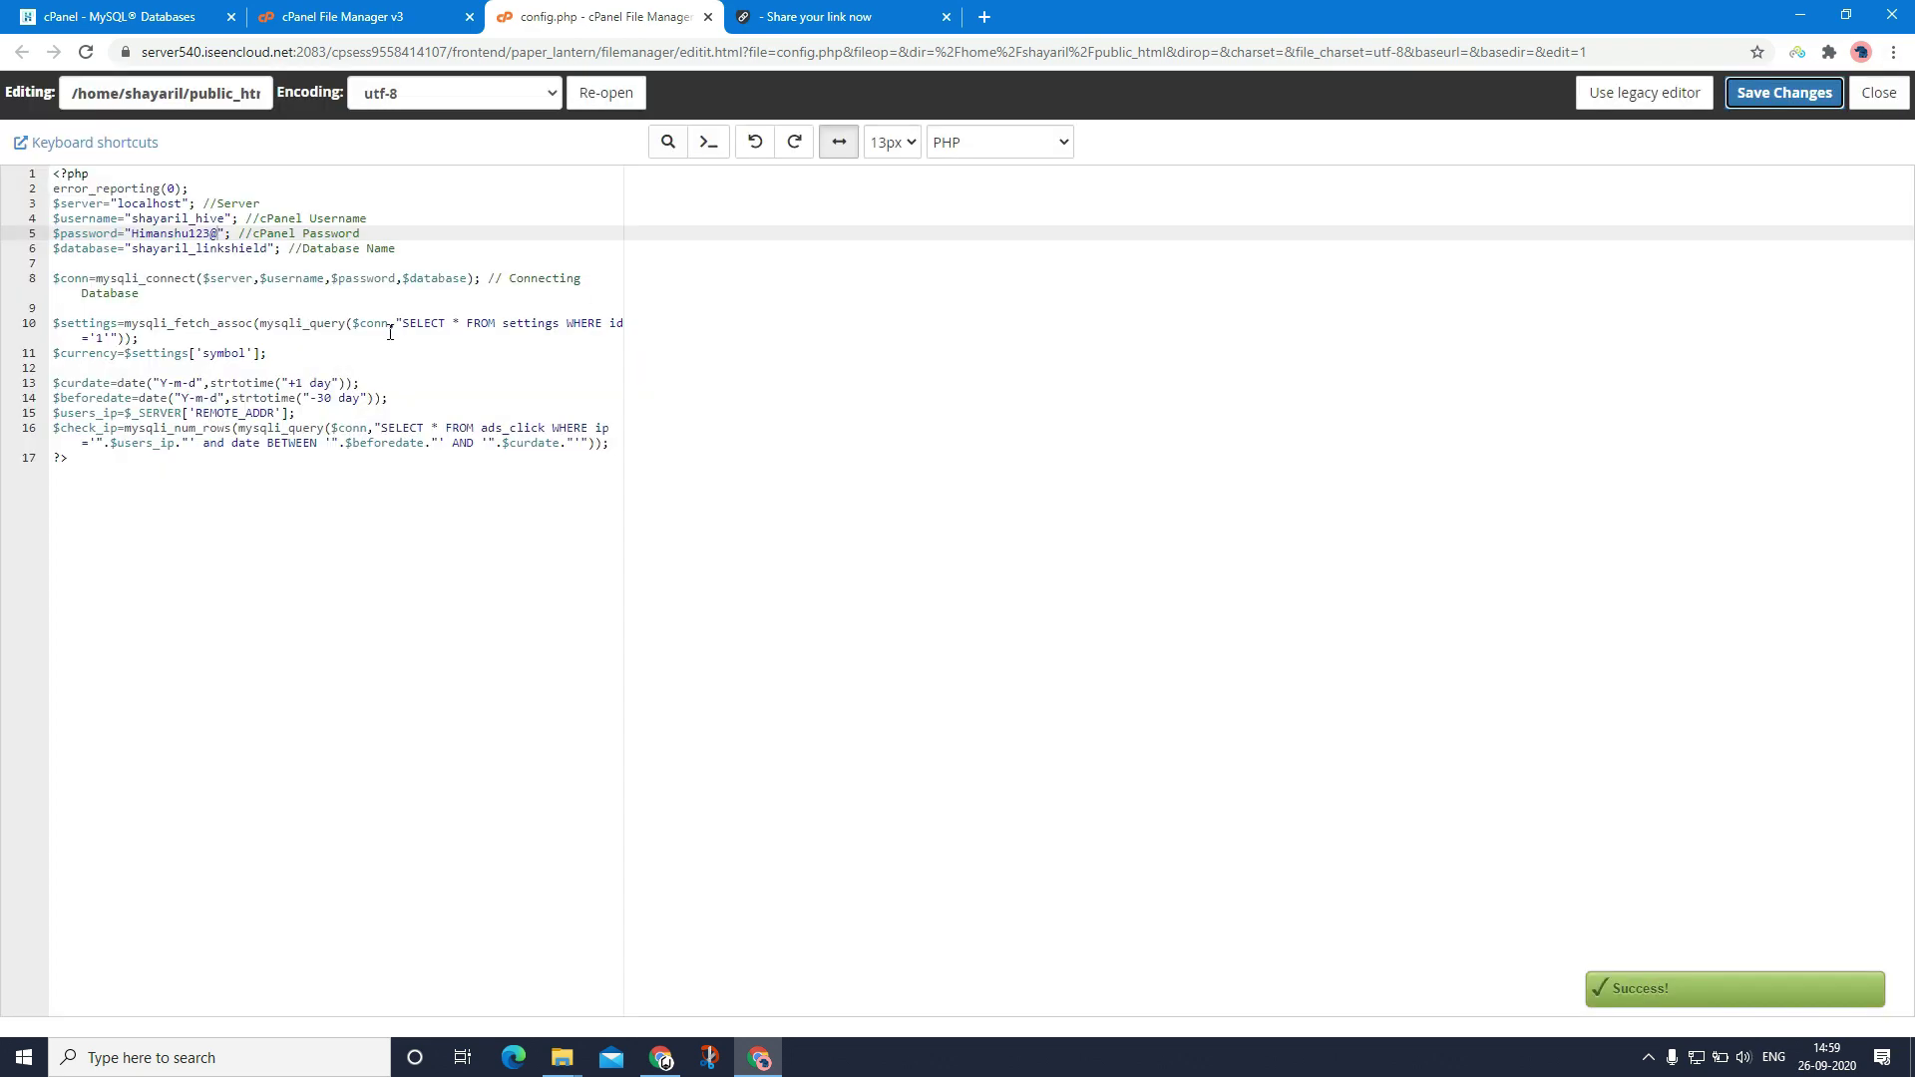
pyautogui.click(798, 16)
pyautogui.click(97, 52)
pyautogui.click(1023, 202)
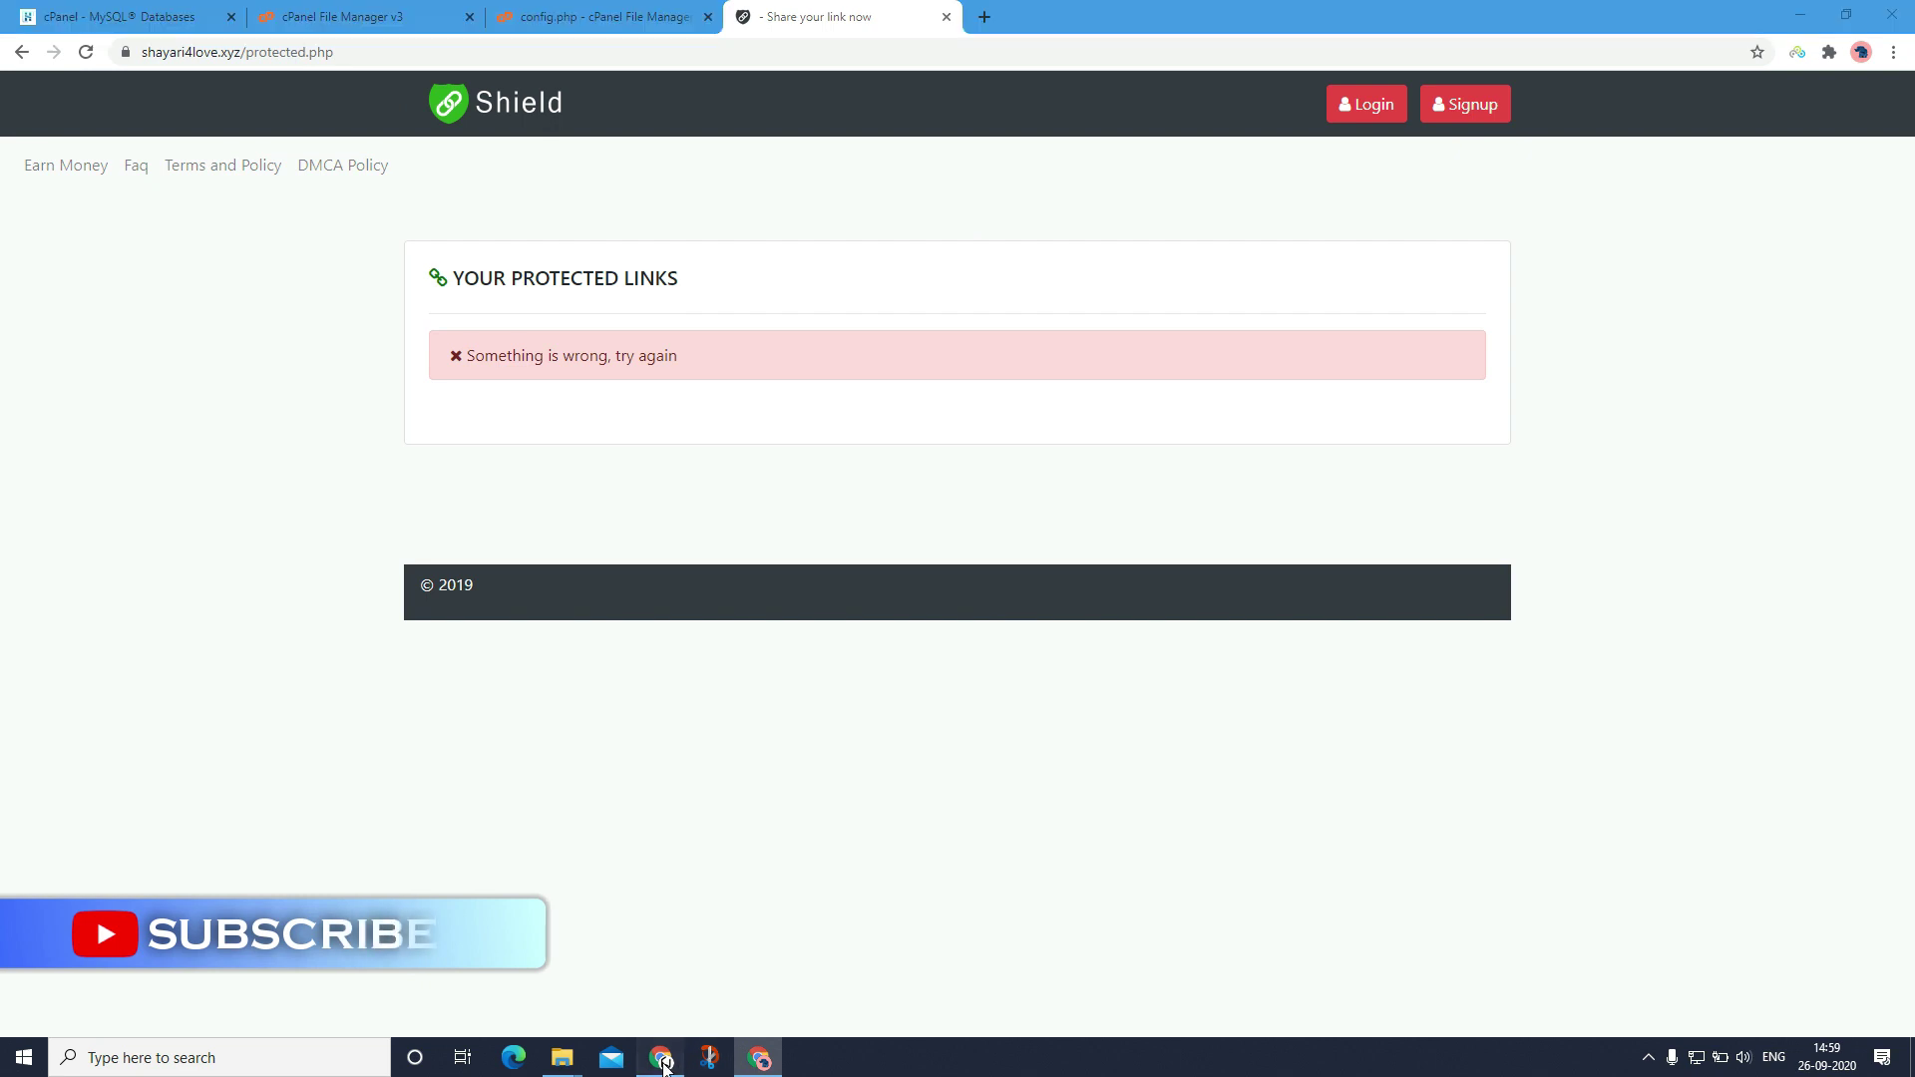
pyautogui.click(664, 1063)
pyautogui.rightClick(159, 51)
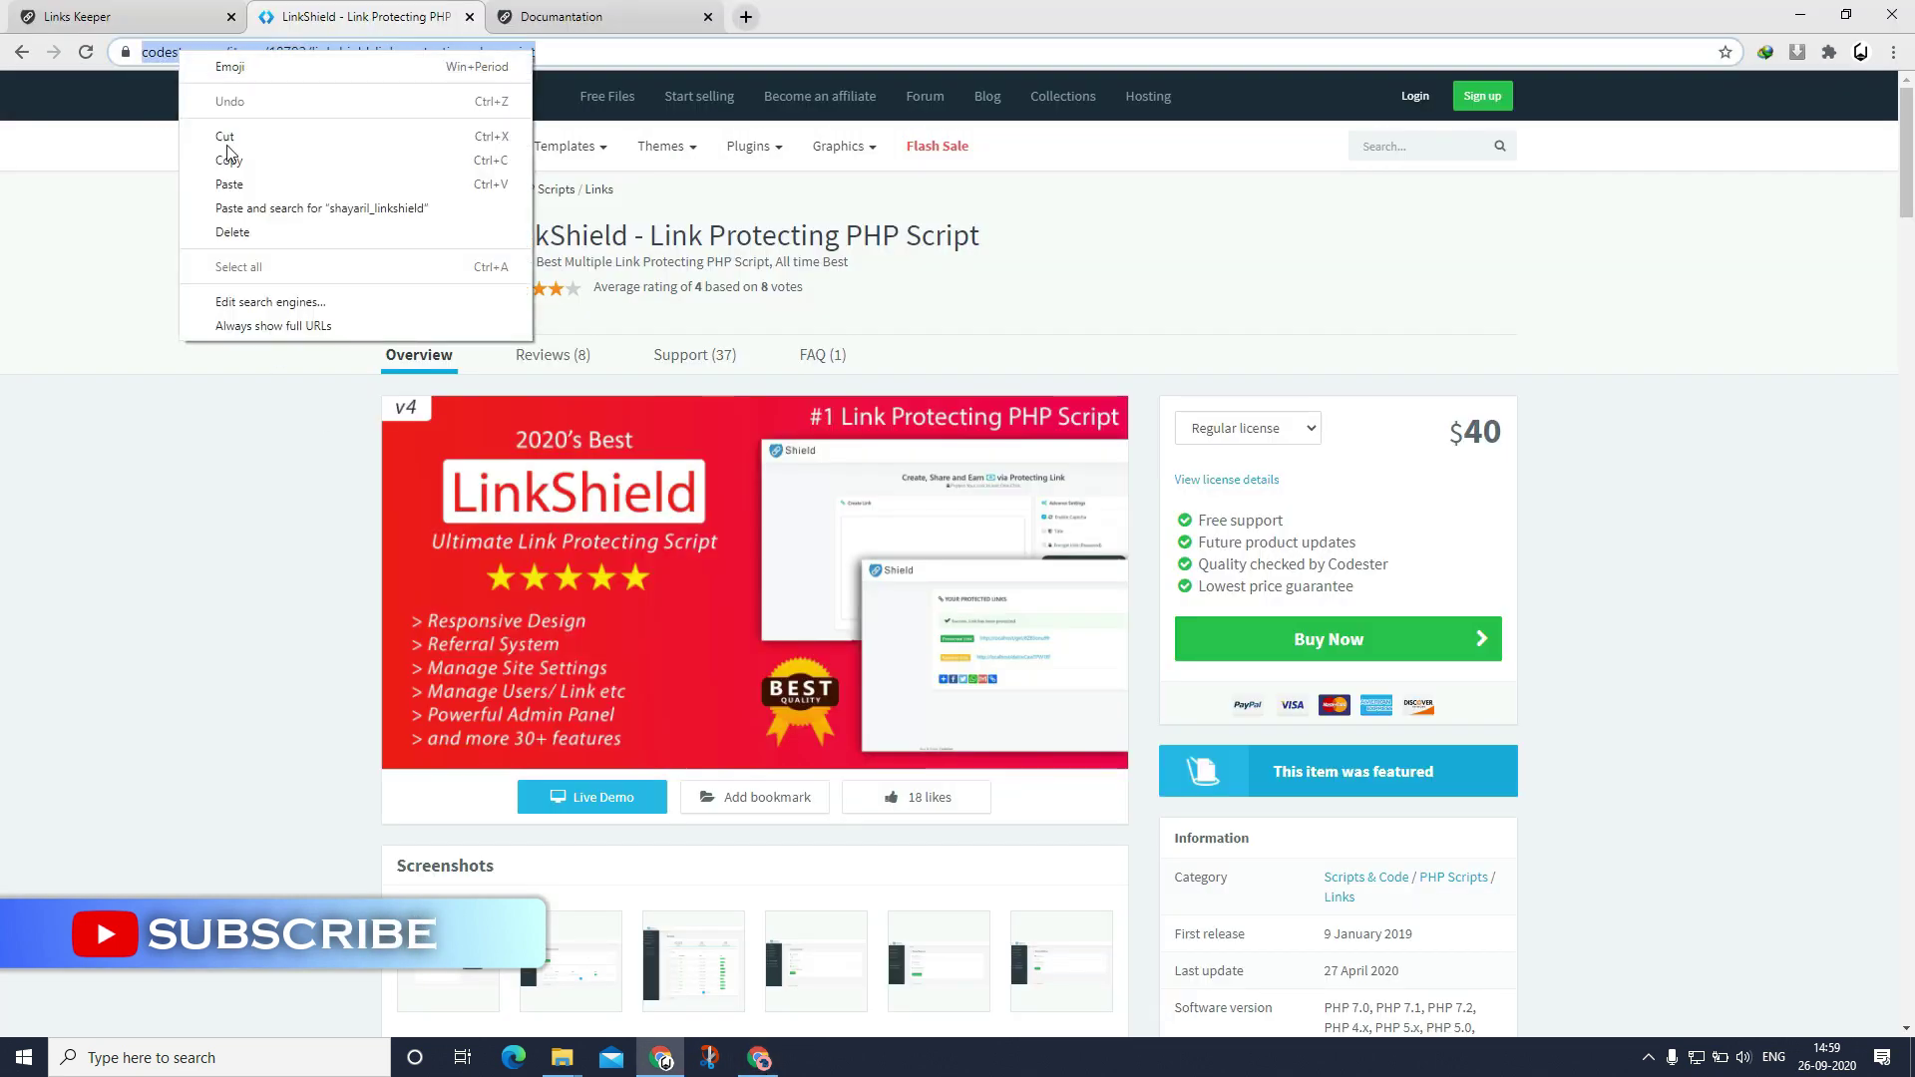
pyautogui.click(250, 169)
pyautogui.click(760, 1058)
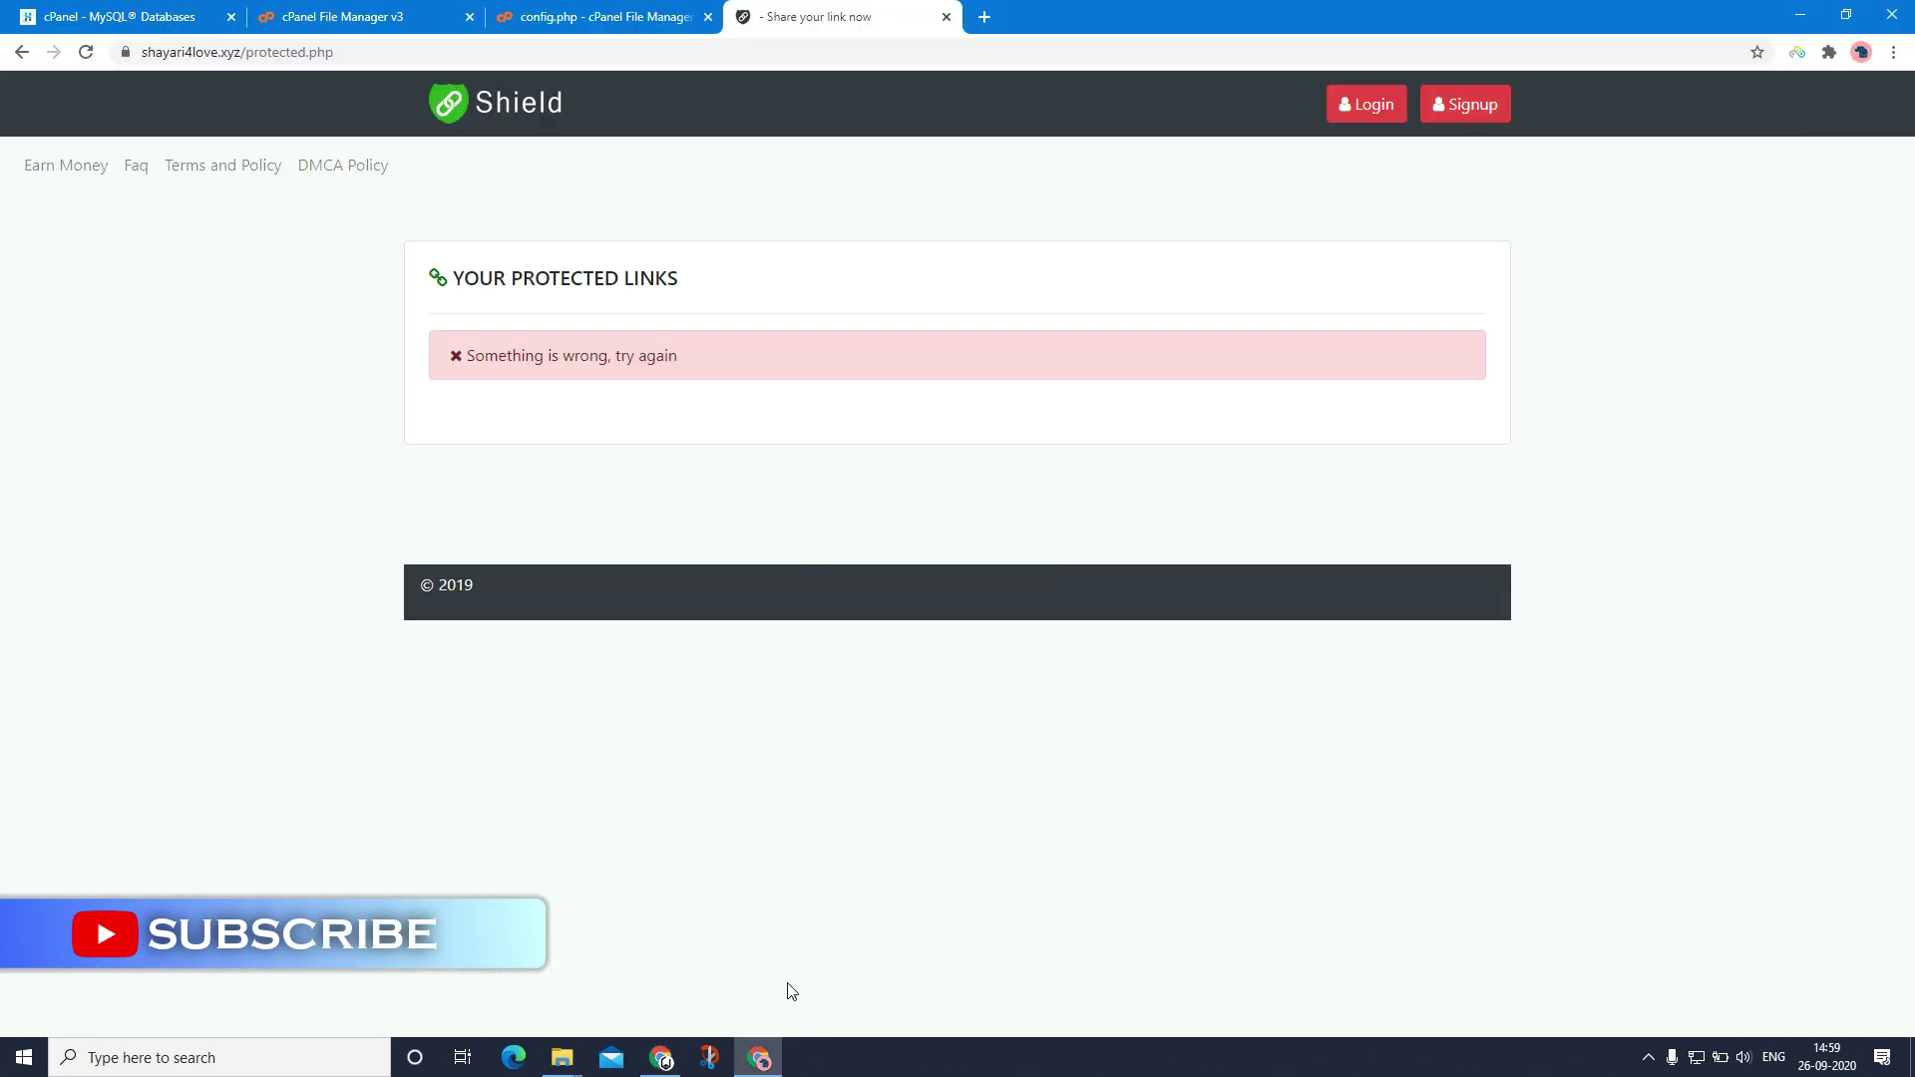
pyautogui.click(500, 128)
pyautogui.click(710, 441)
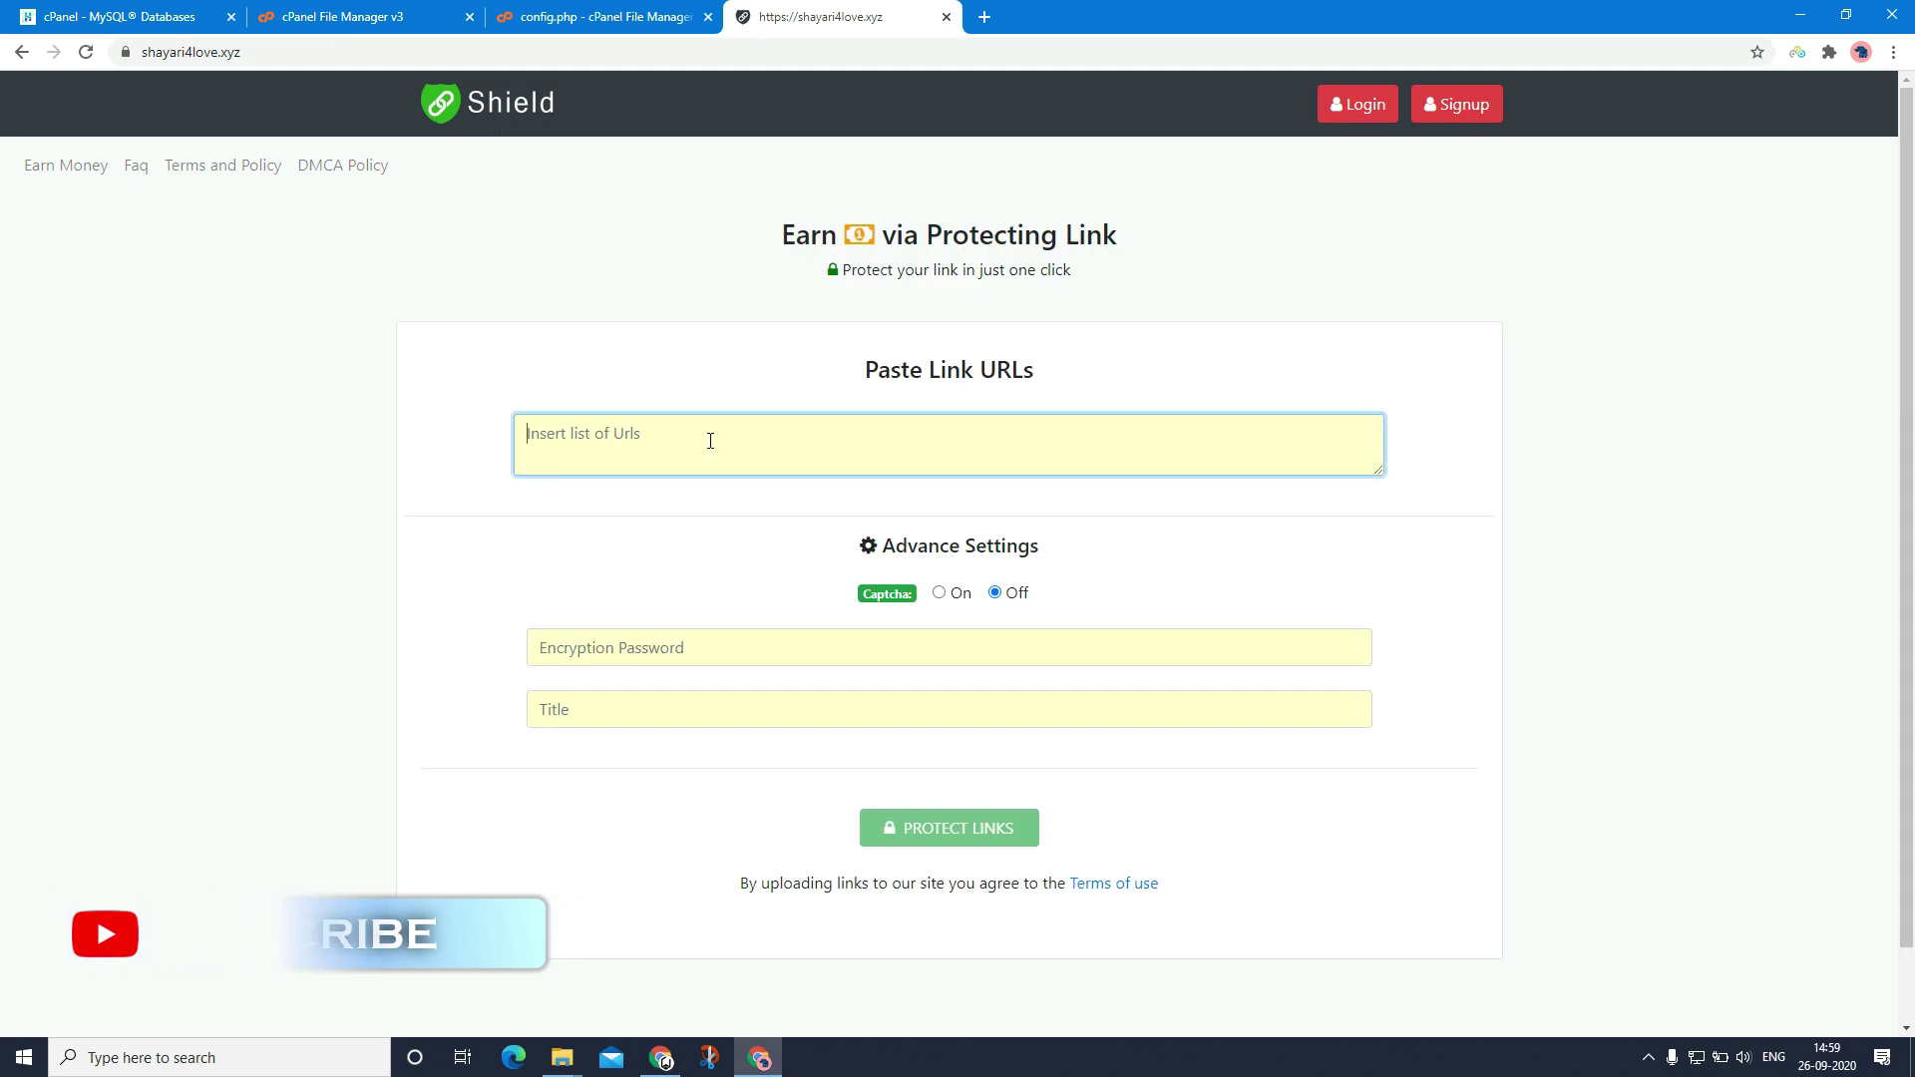
pyautogui.rightClick(710, 441)
pyautogui.click(784, 614)
pyautogui.press('Return')
pyautogui.click(983, 834)
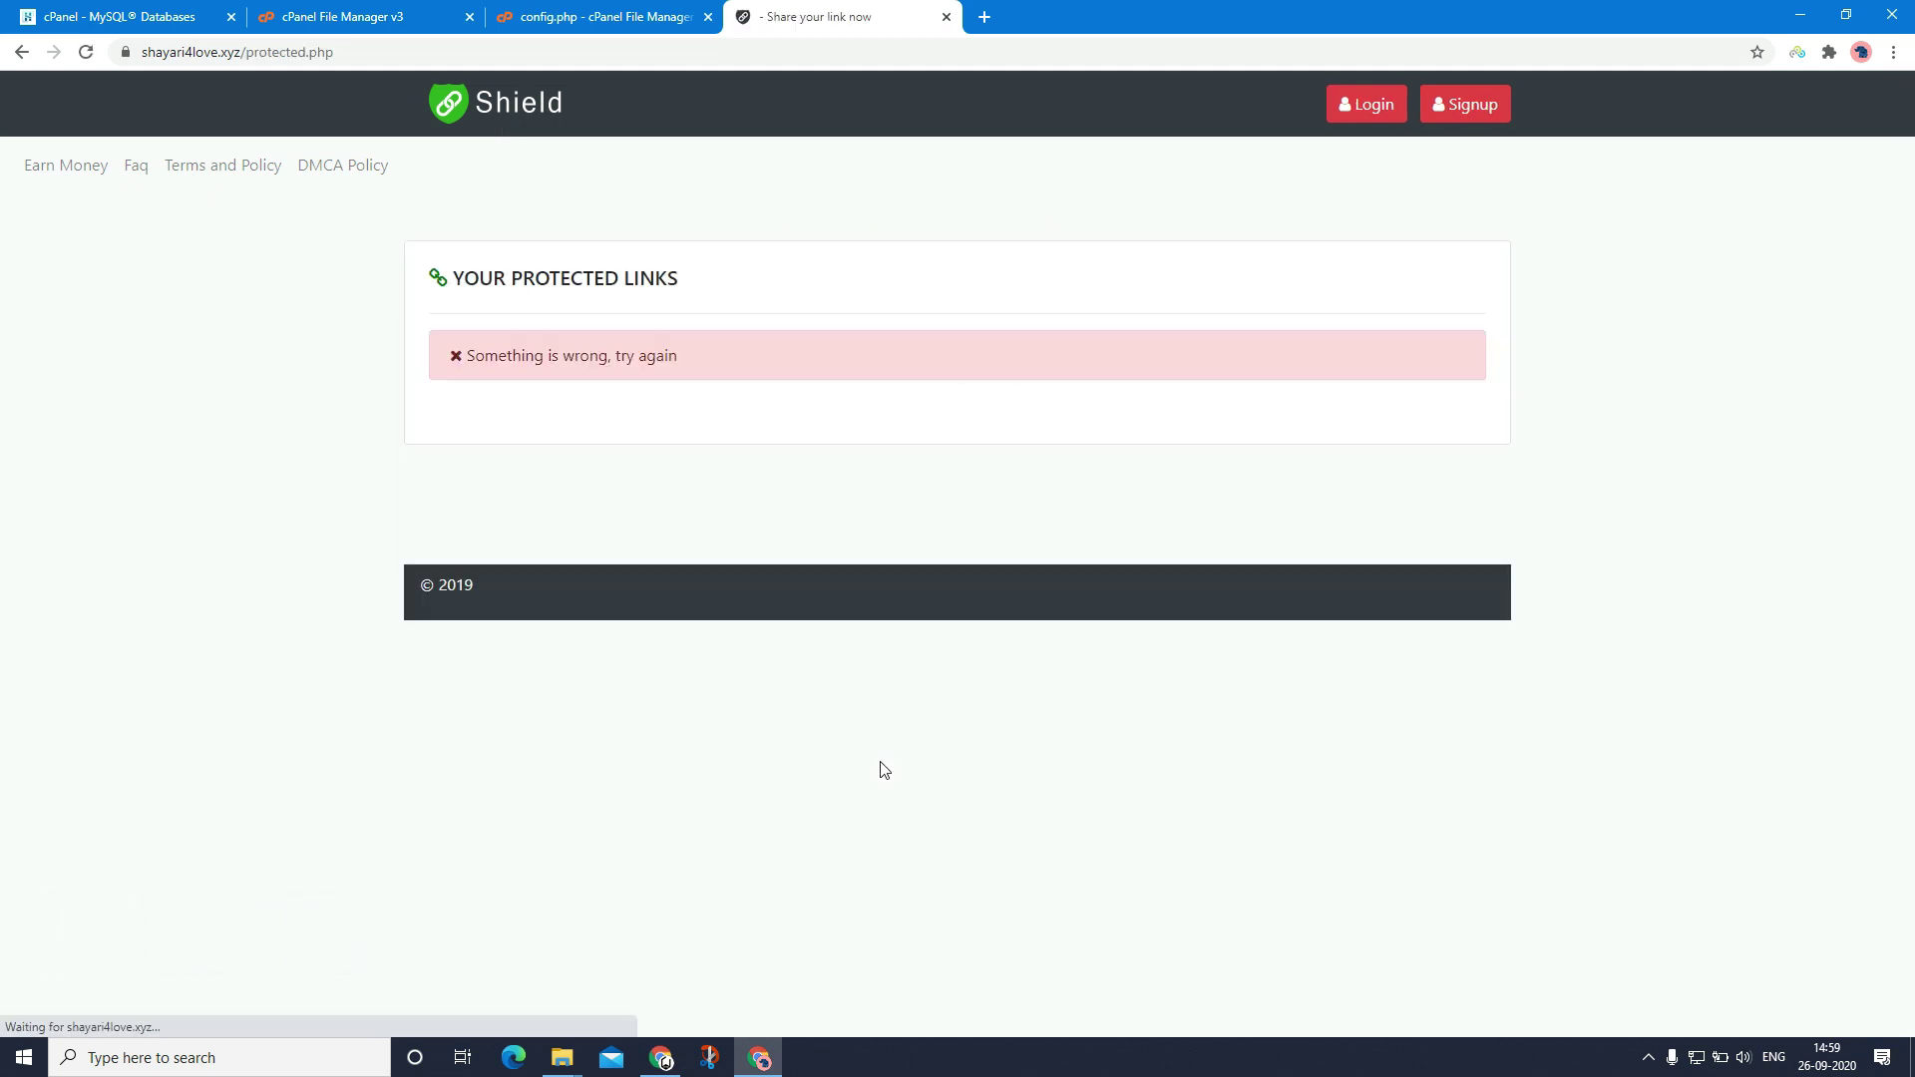
# Step: Revise the database password on line 5 of config.php and save the file
pyautogui.click(598, 15)
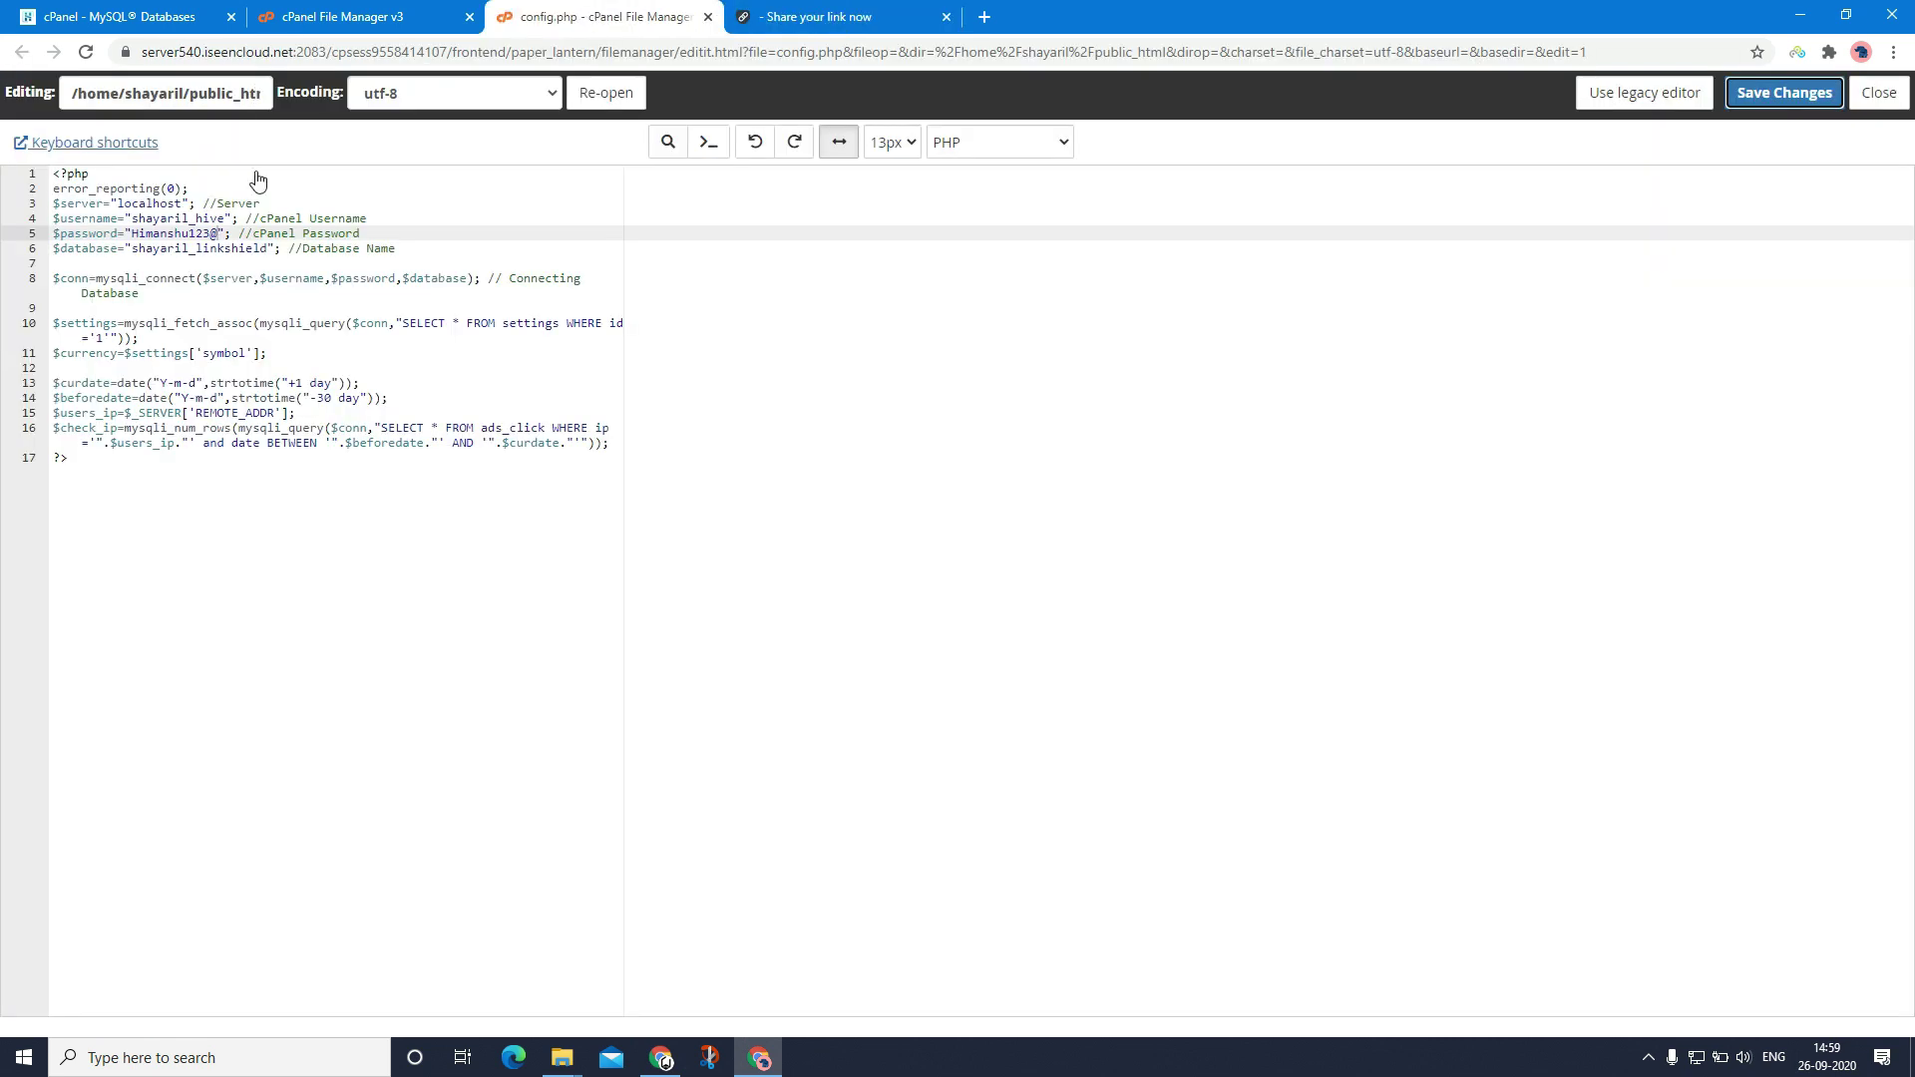
pyautogui.click(218, 233)
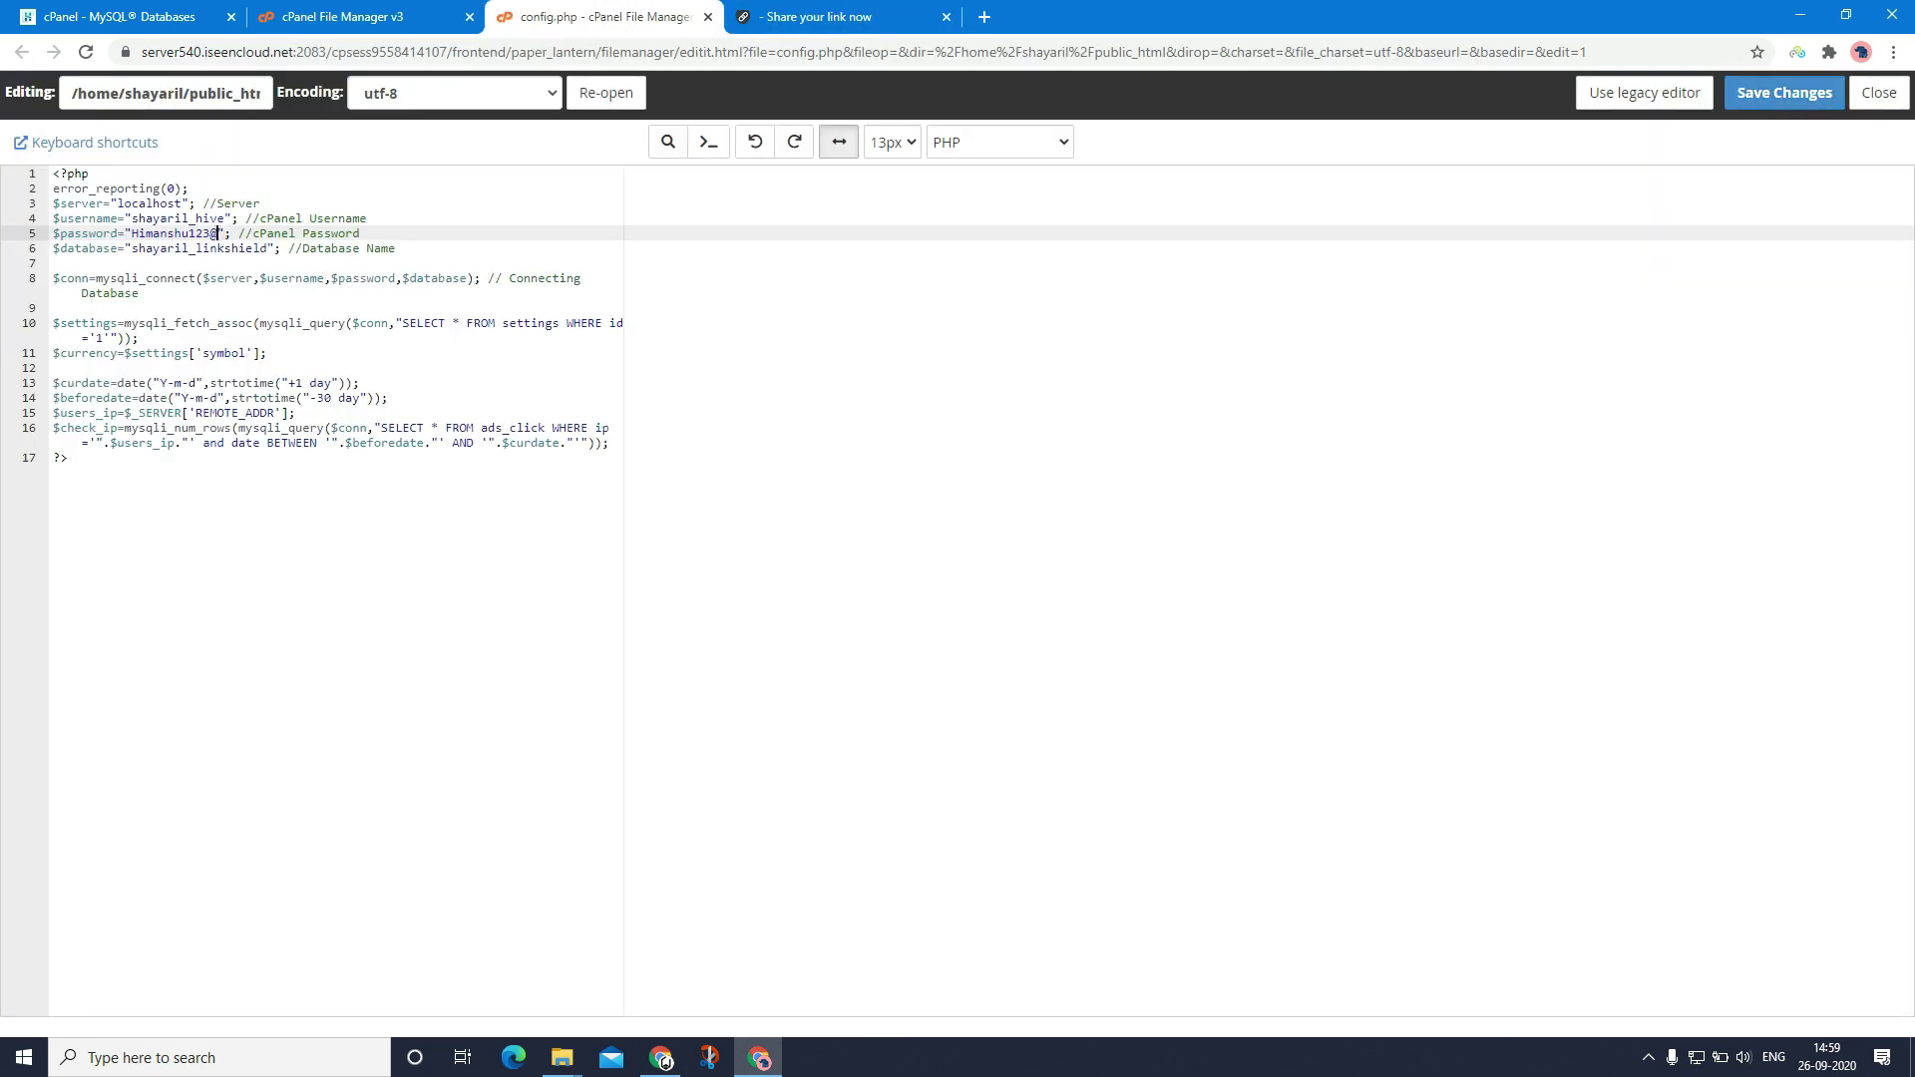
pyautogui.press('BackSpace')
pyautogui.press('BackSpace')
pyautogui.press('BackSpace')
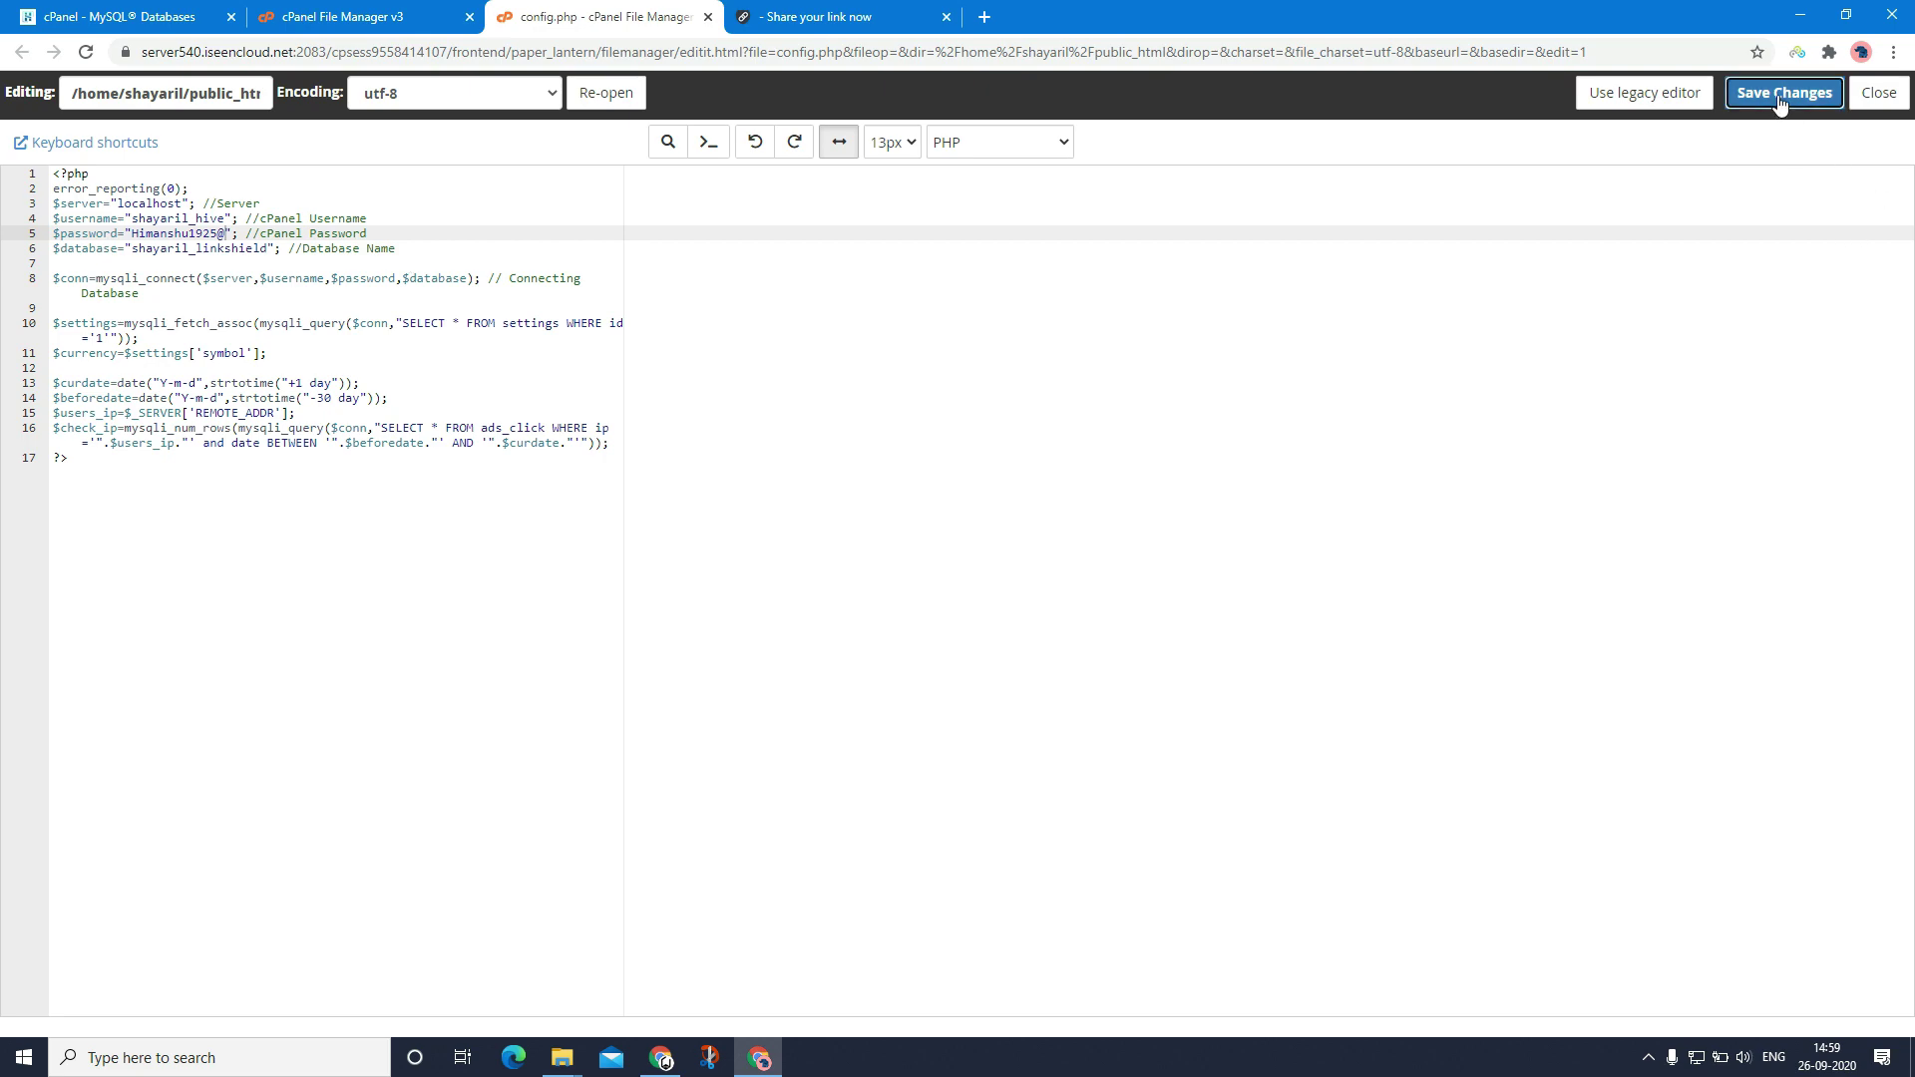
pyautogui.click(1784, 93)
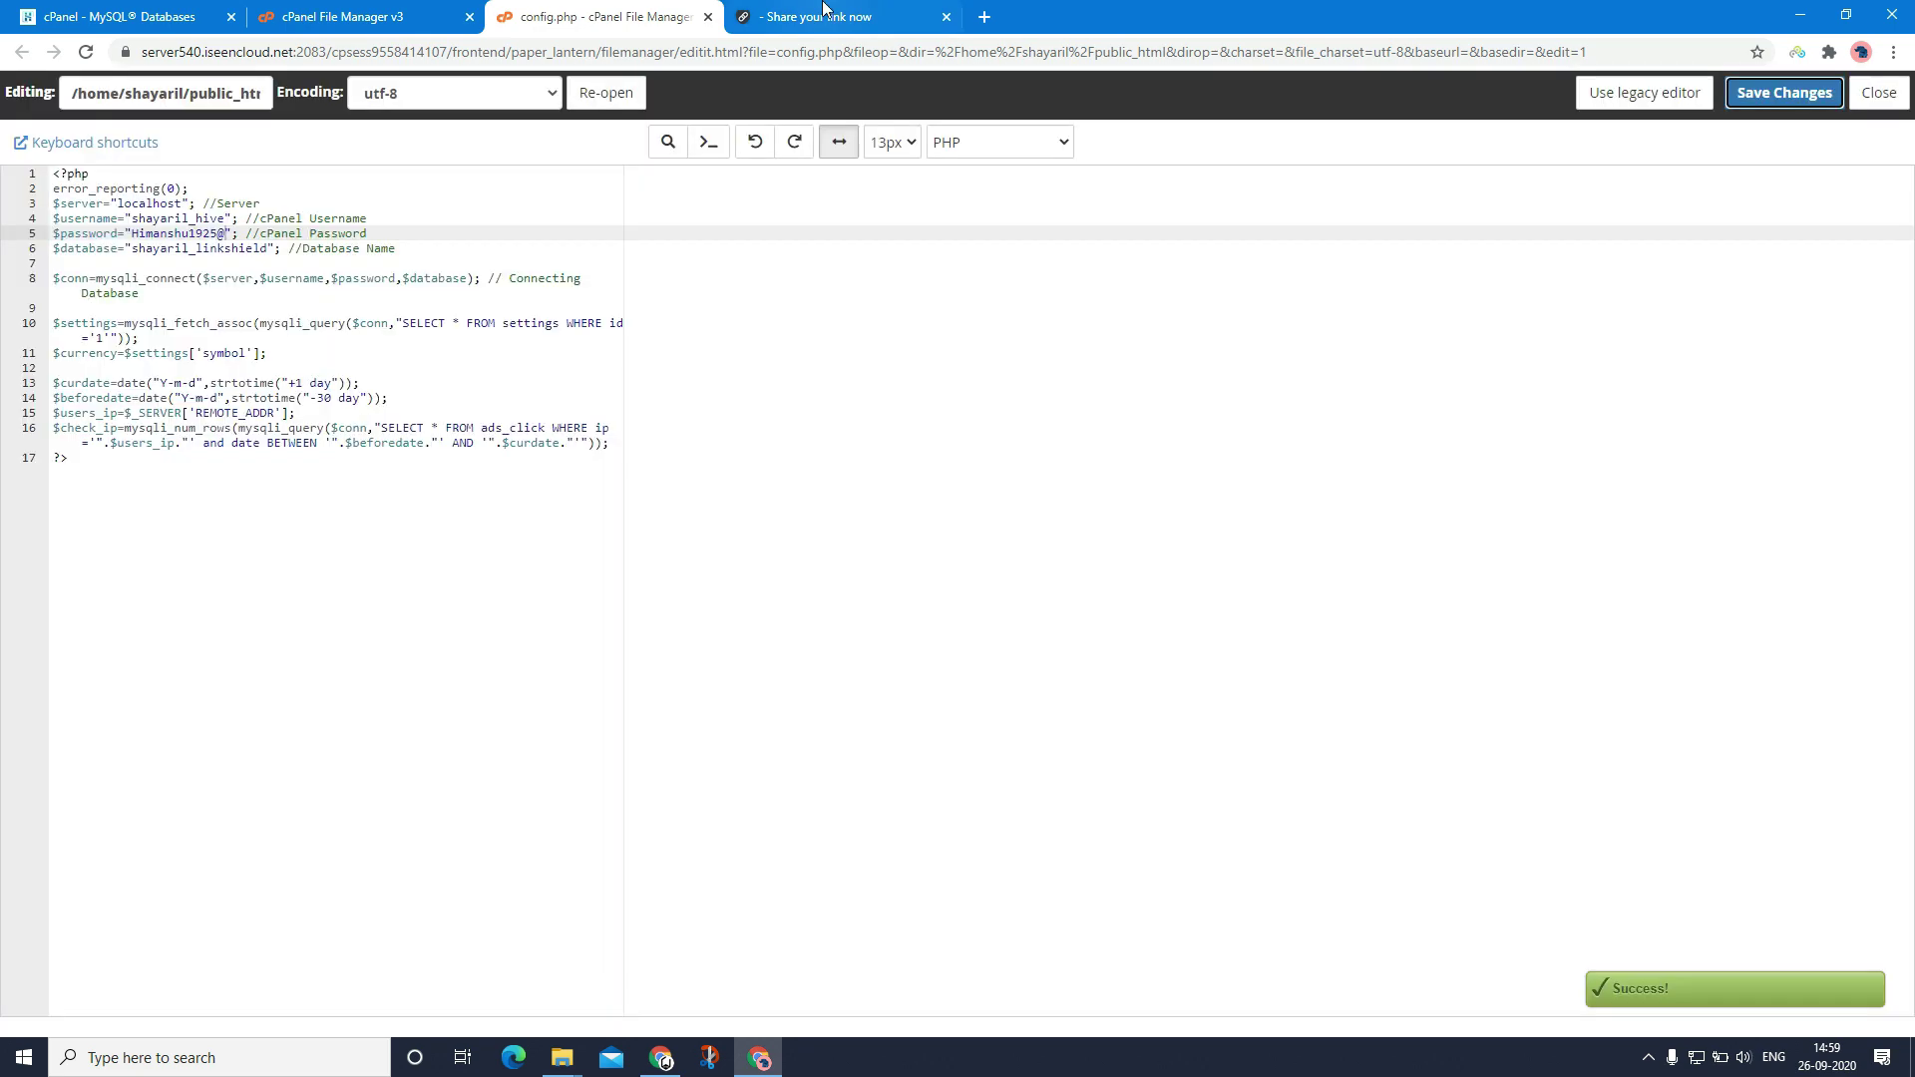
# Step: Bring up the Codester LinkShield product page to copy its address
pyautogui.click(826, 14)
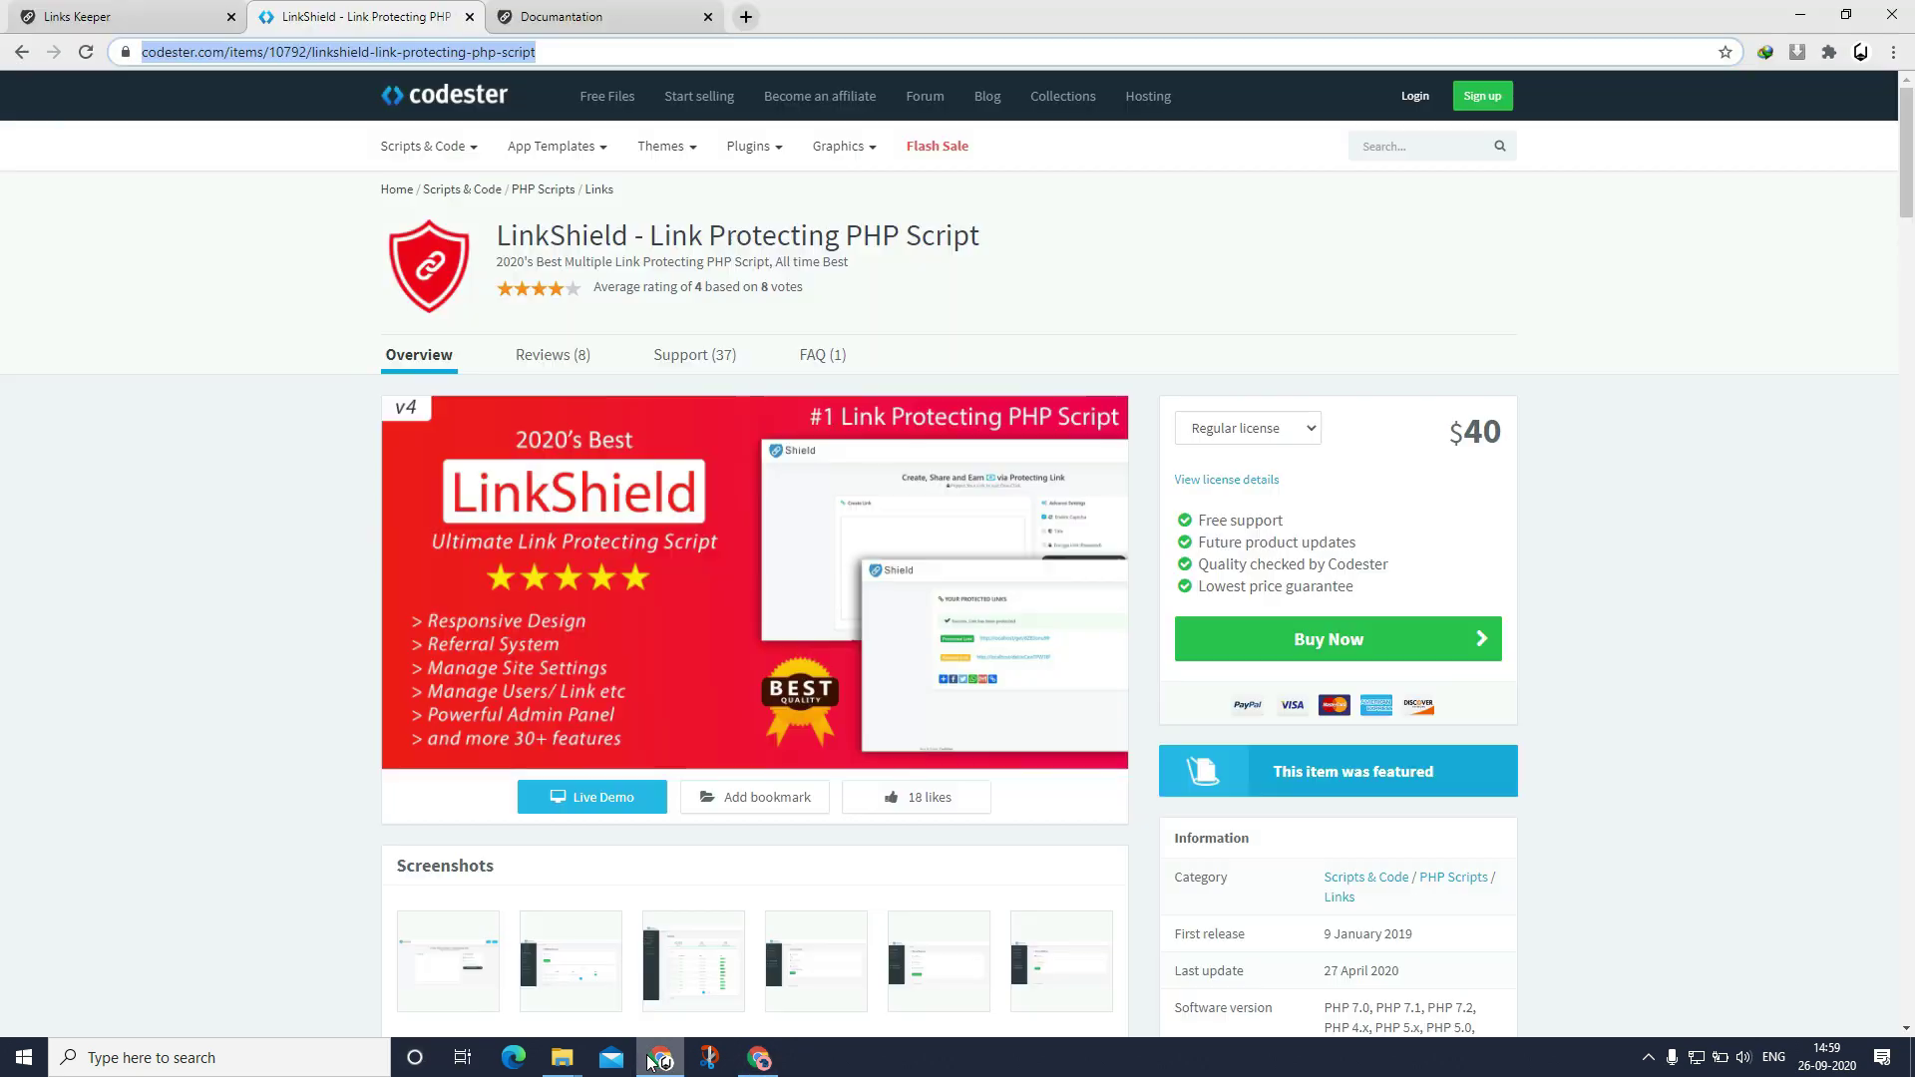
pyautogui.click(661, 1058)
pyautogui.rightClick(185, 55)
# Step: Copy the Codester product page address and return to the config.php editor
pyautogui.click(214, 152)
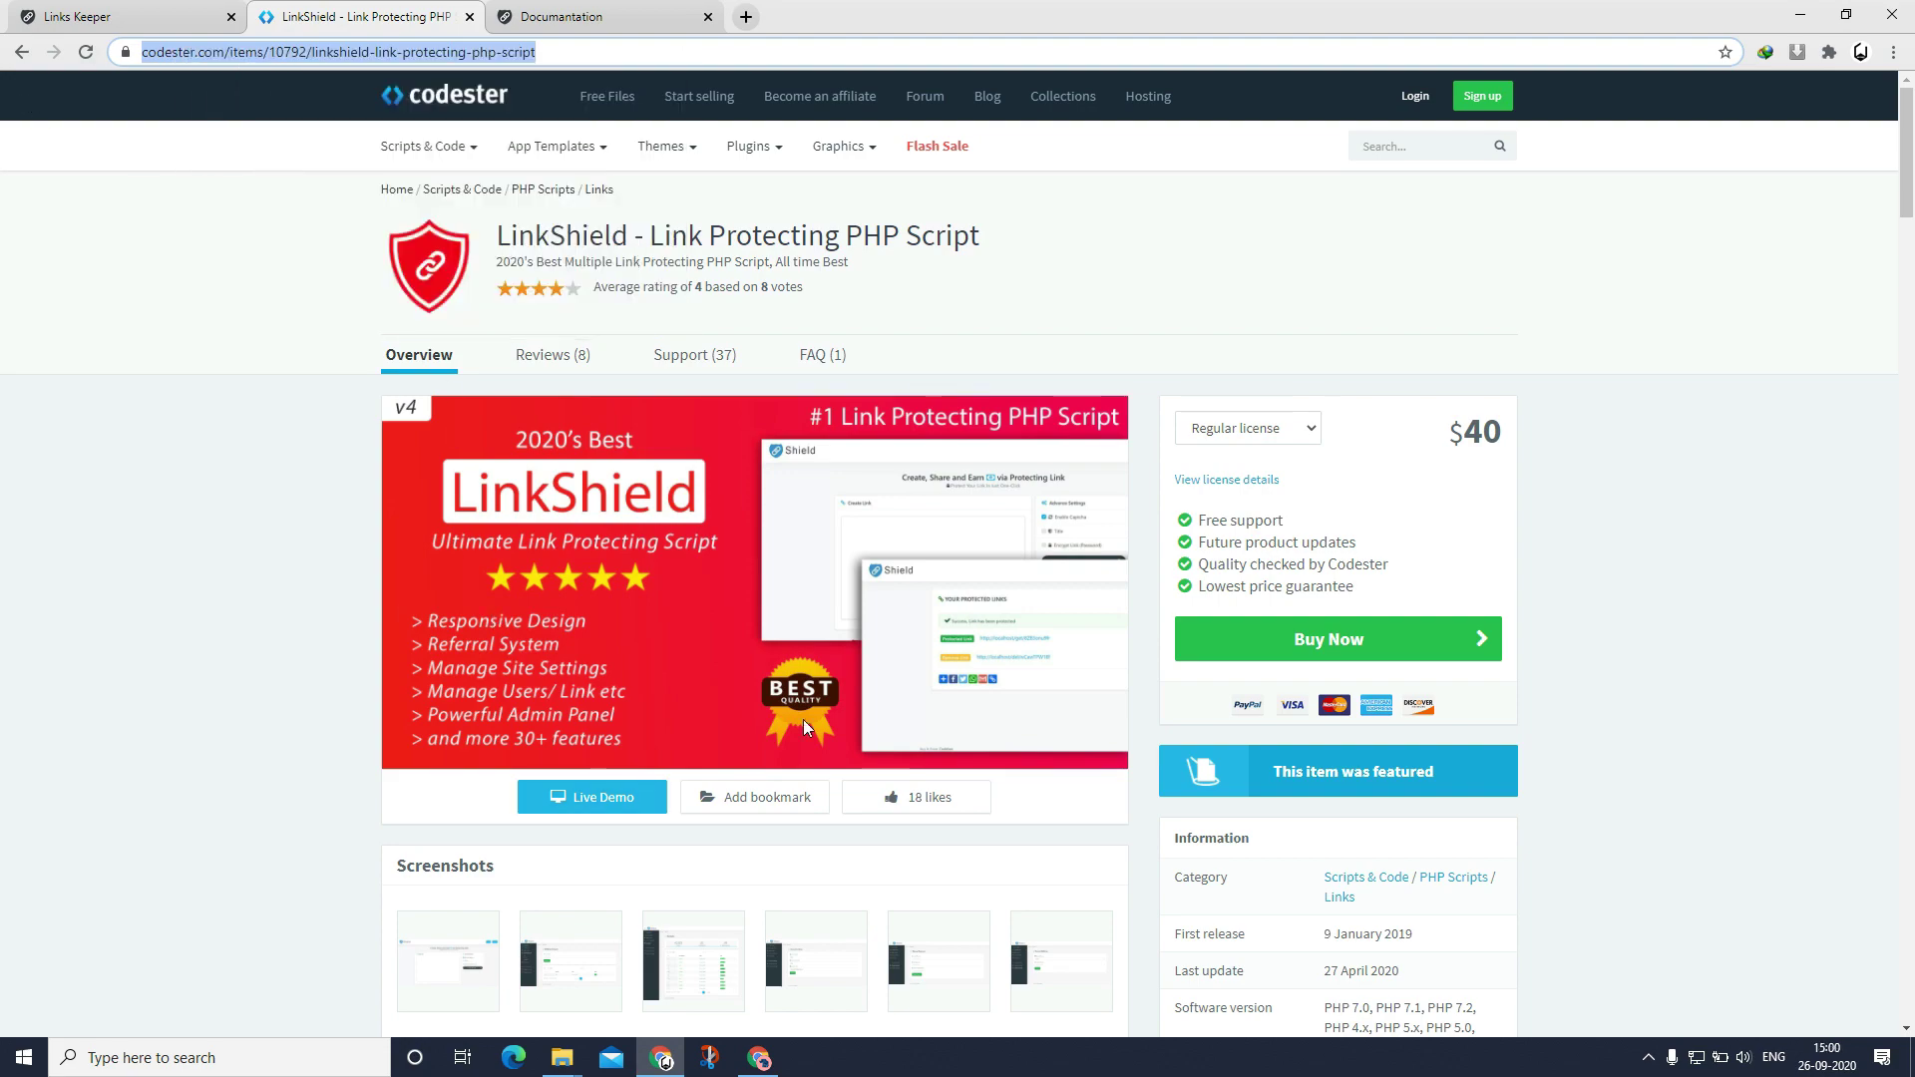
pyautogui.click(758, 1058)
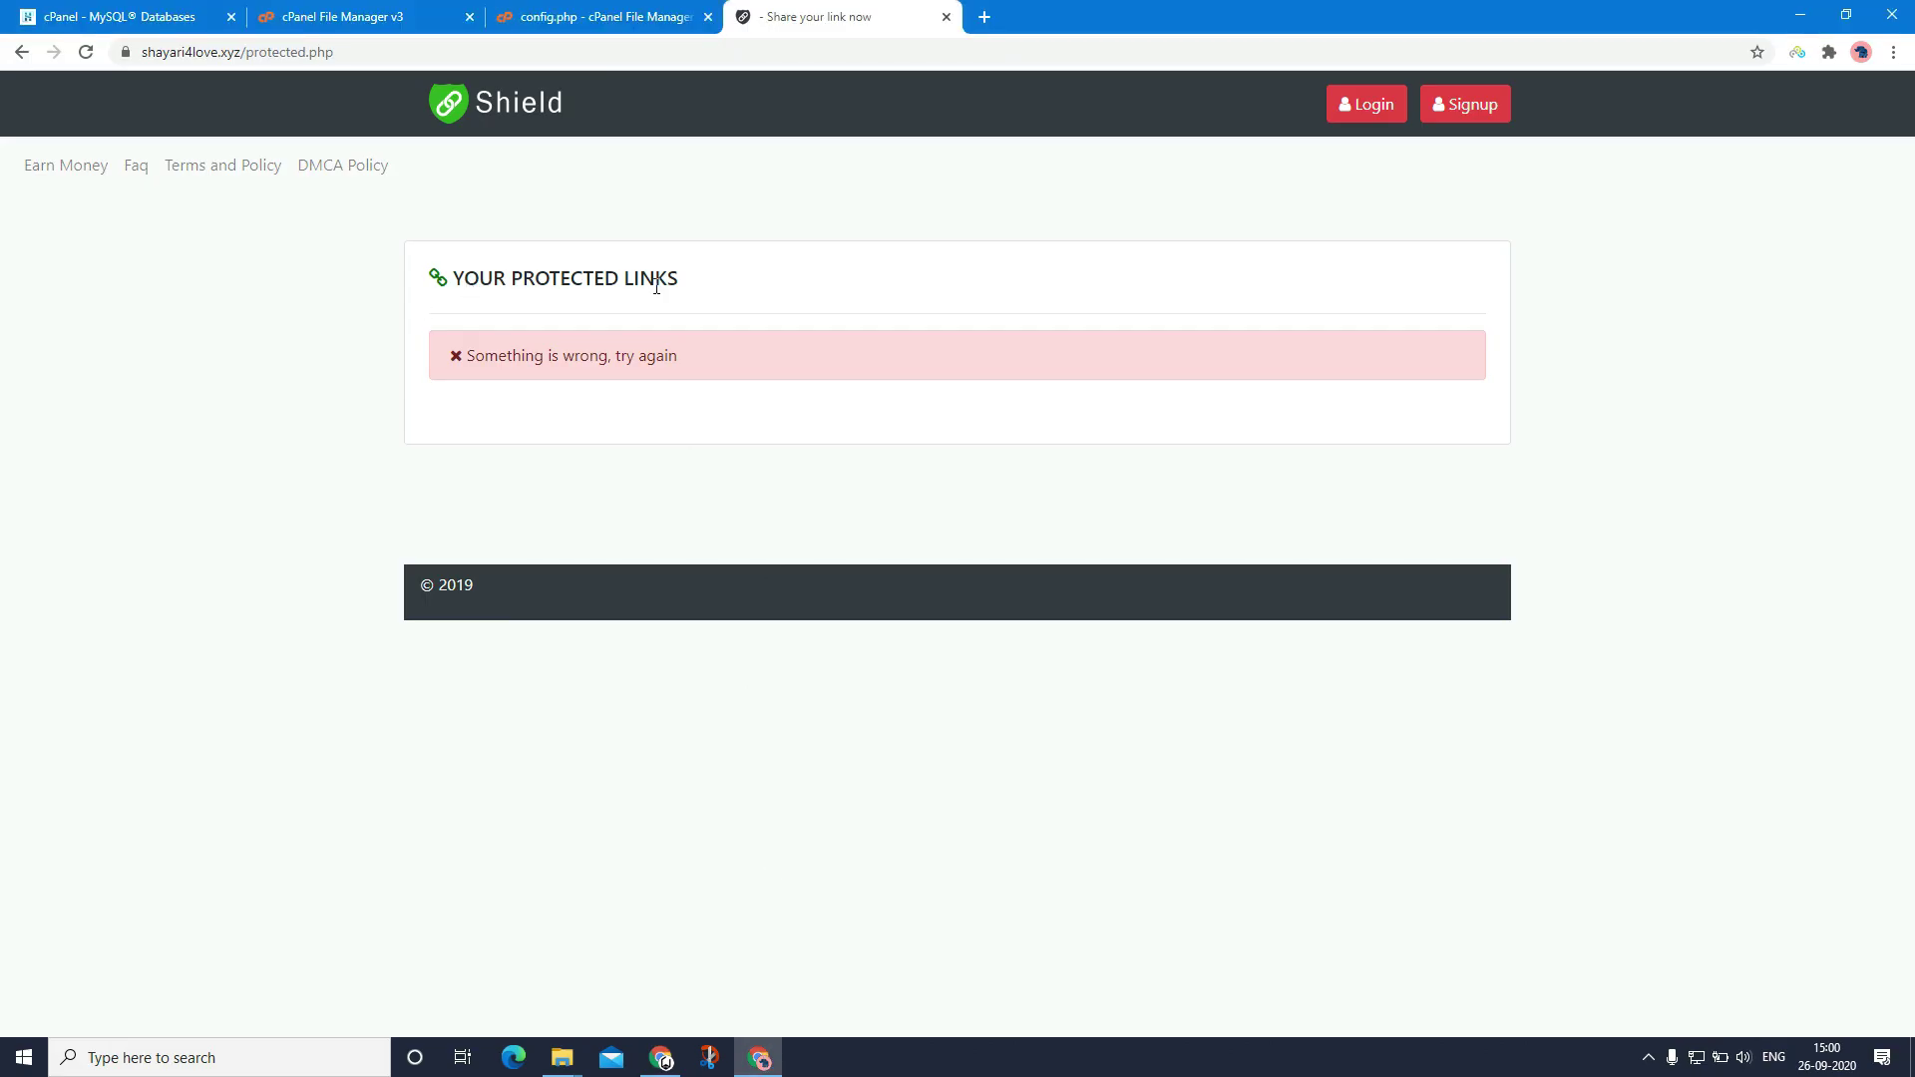
pyautogui.click(354, 10)
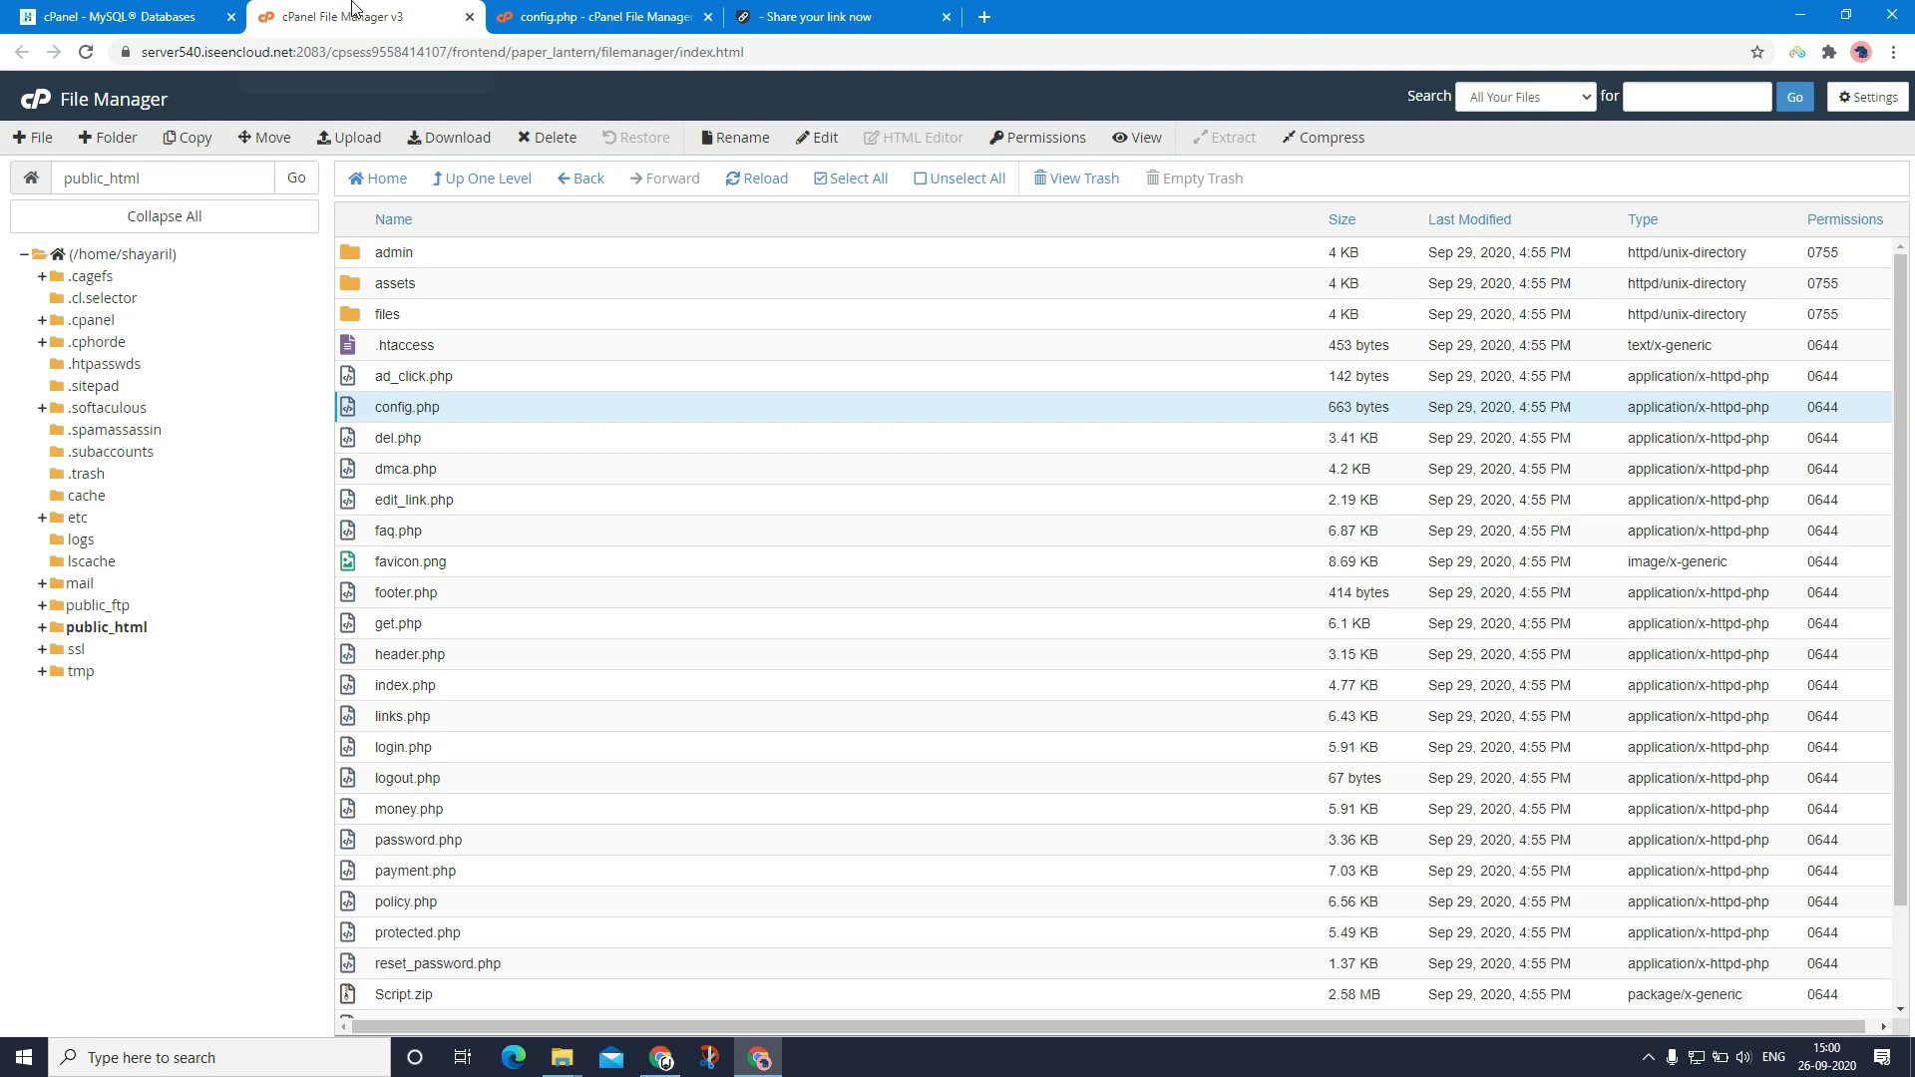
pyautogui.click(525, 10)
# Step: Restore the earlier database password on line 5 of config.php and save it
pyautogui.click(228, 234)
pyautogui.press('BackSpace')
pyautogui.press('BackSpace')
pyautogui.press('BackSpace')
pyautogui.press('BackSpace')
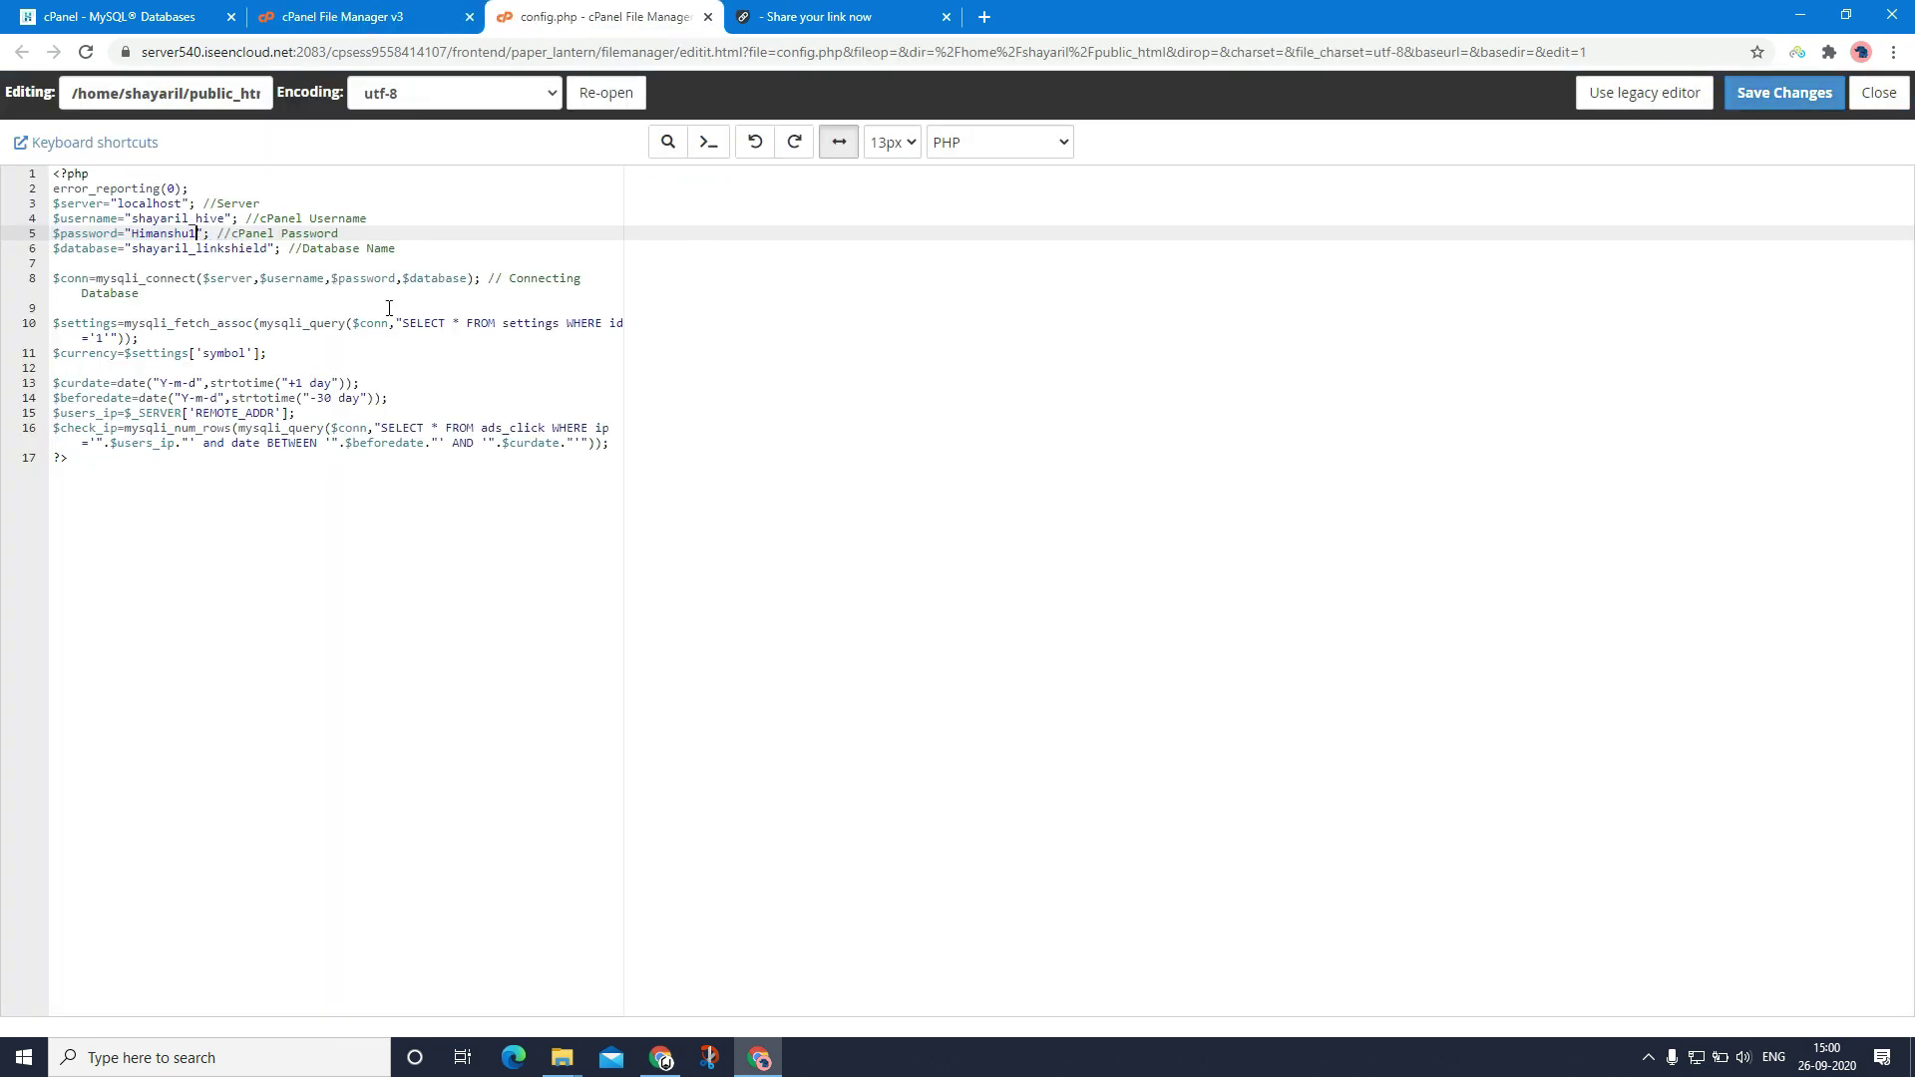
pyautogui.click(1816, 88)
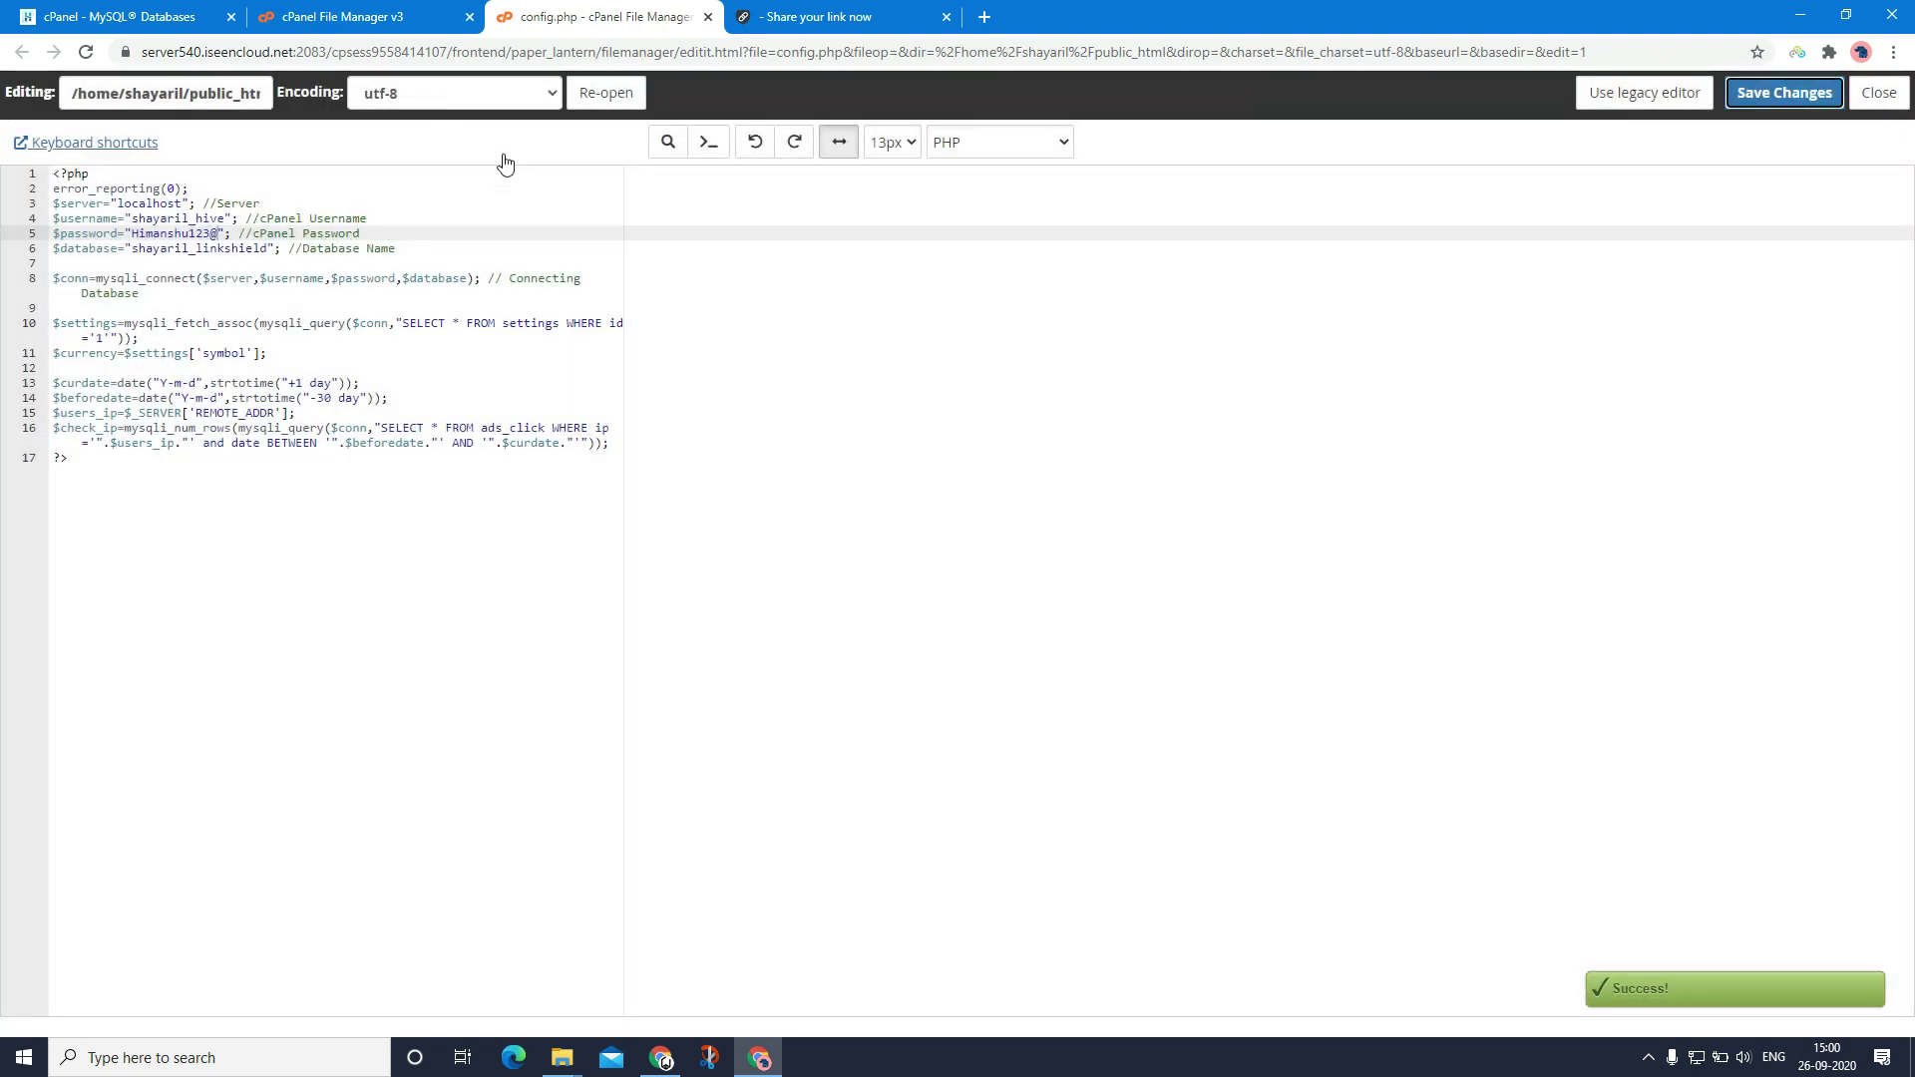
pyautogui.click(390, 19)
# Step: Import database.sql into the linkshield database through phpMyAdmin's Import page
pyautogui.click(150, 17)
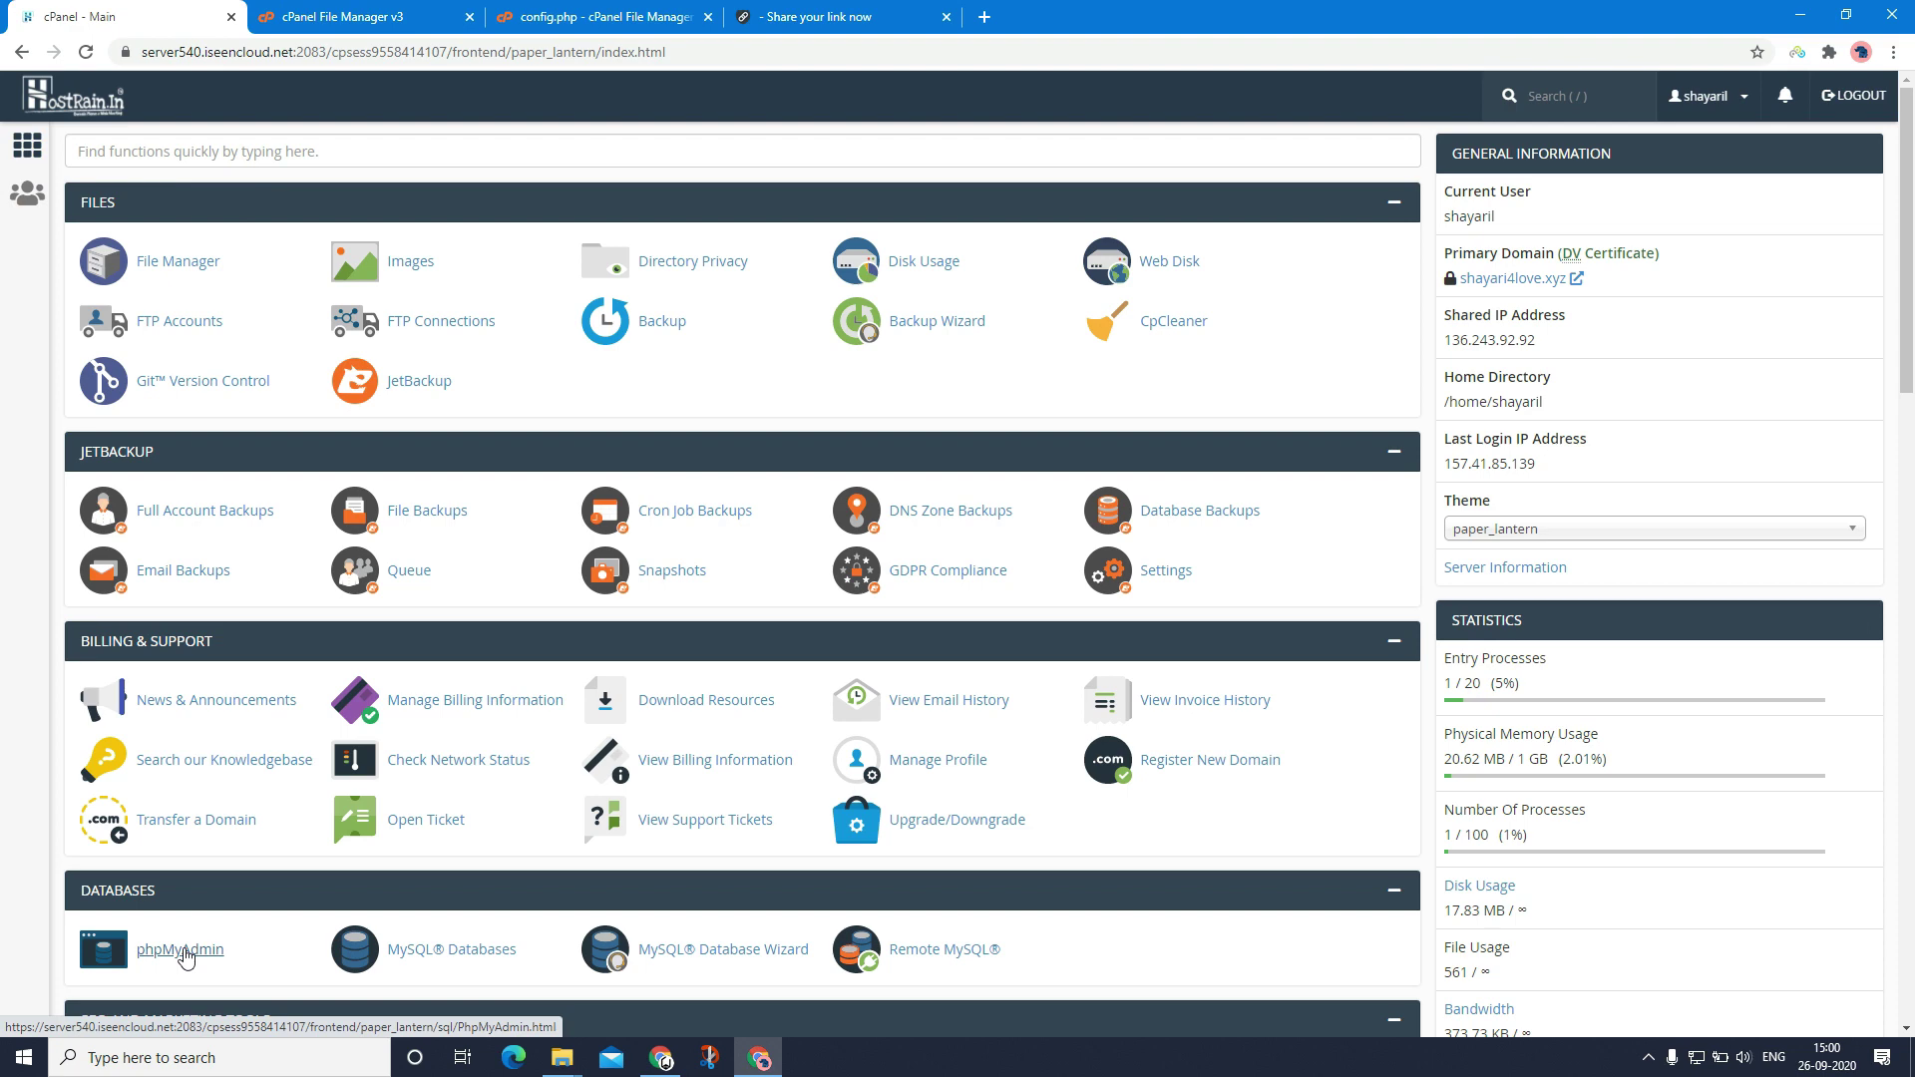
pyautogui.click(184, 952)
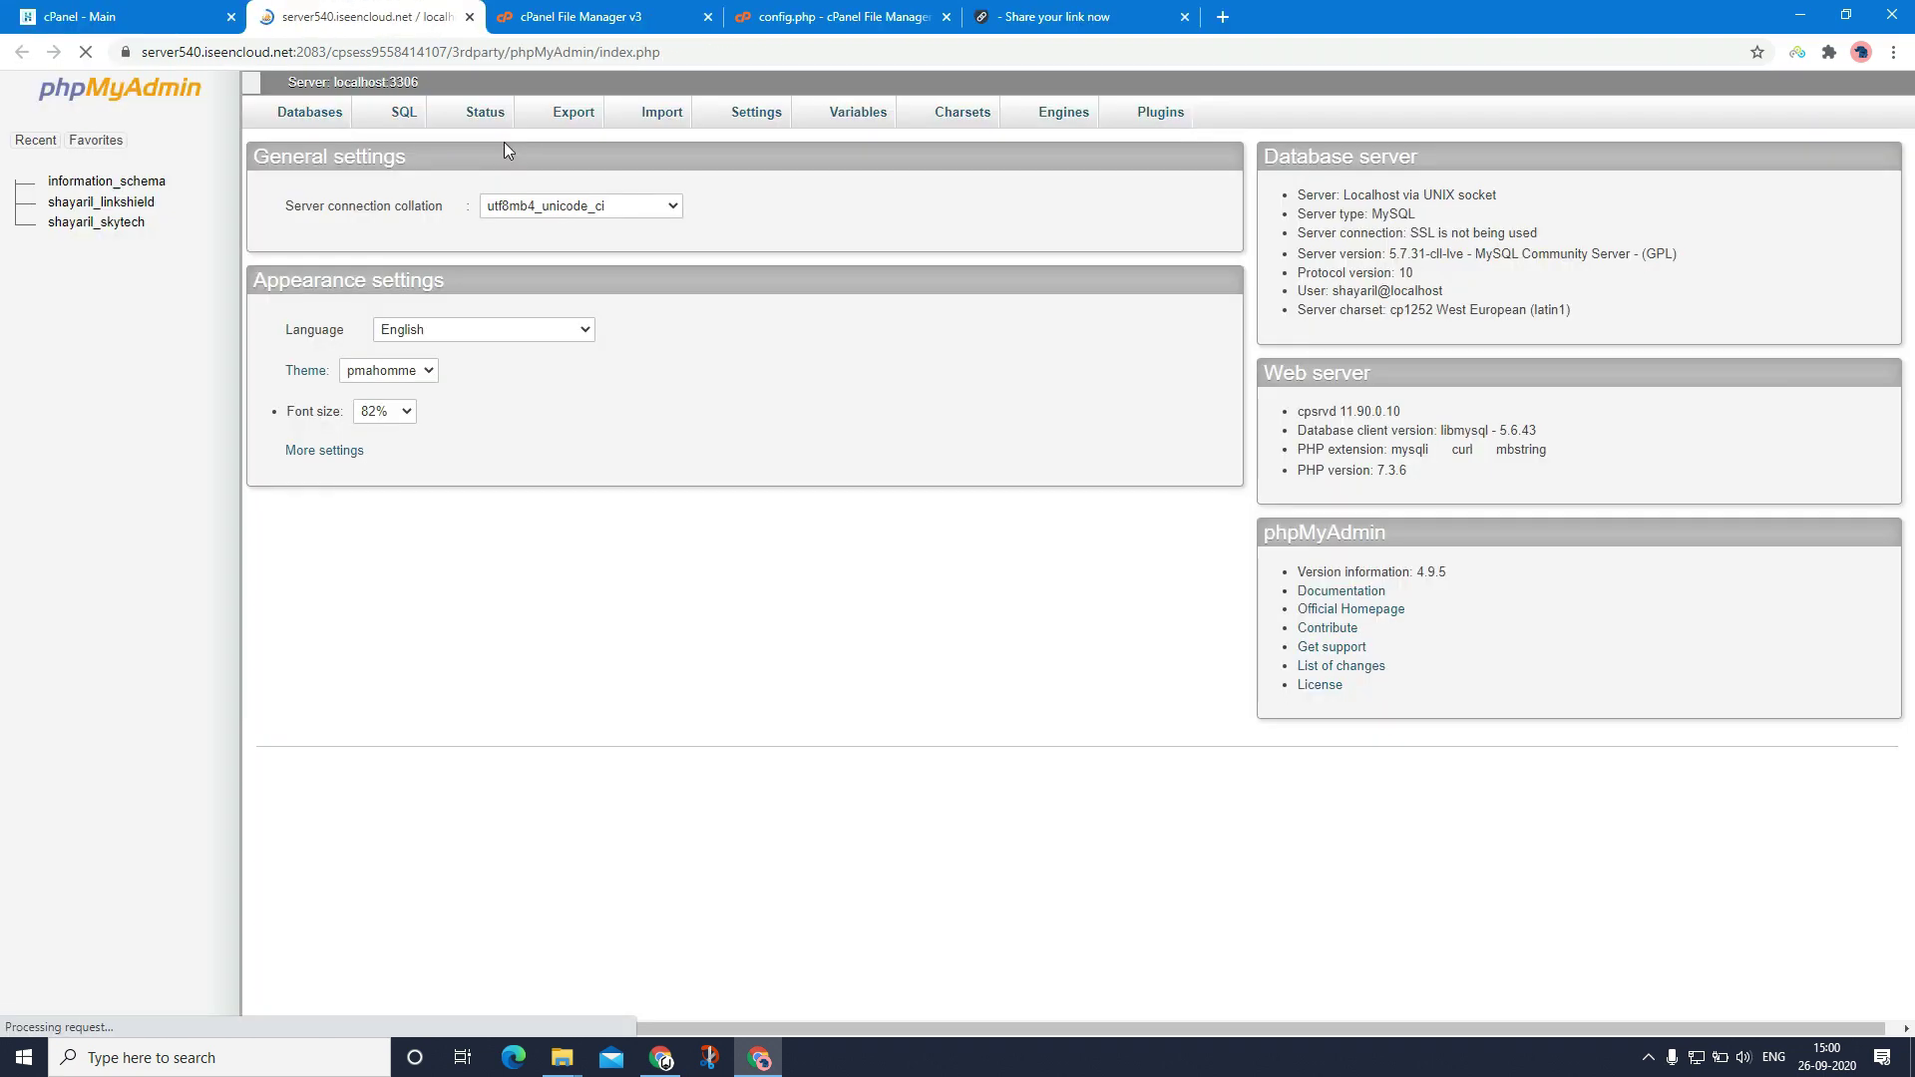
pyautogui.click(124, 203)
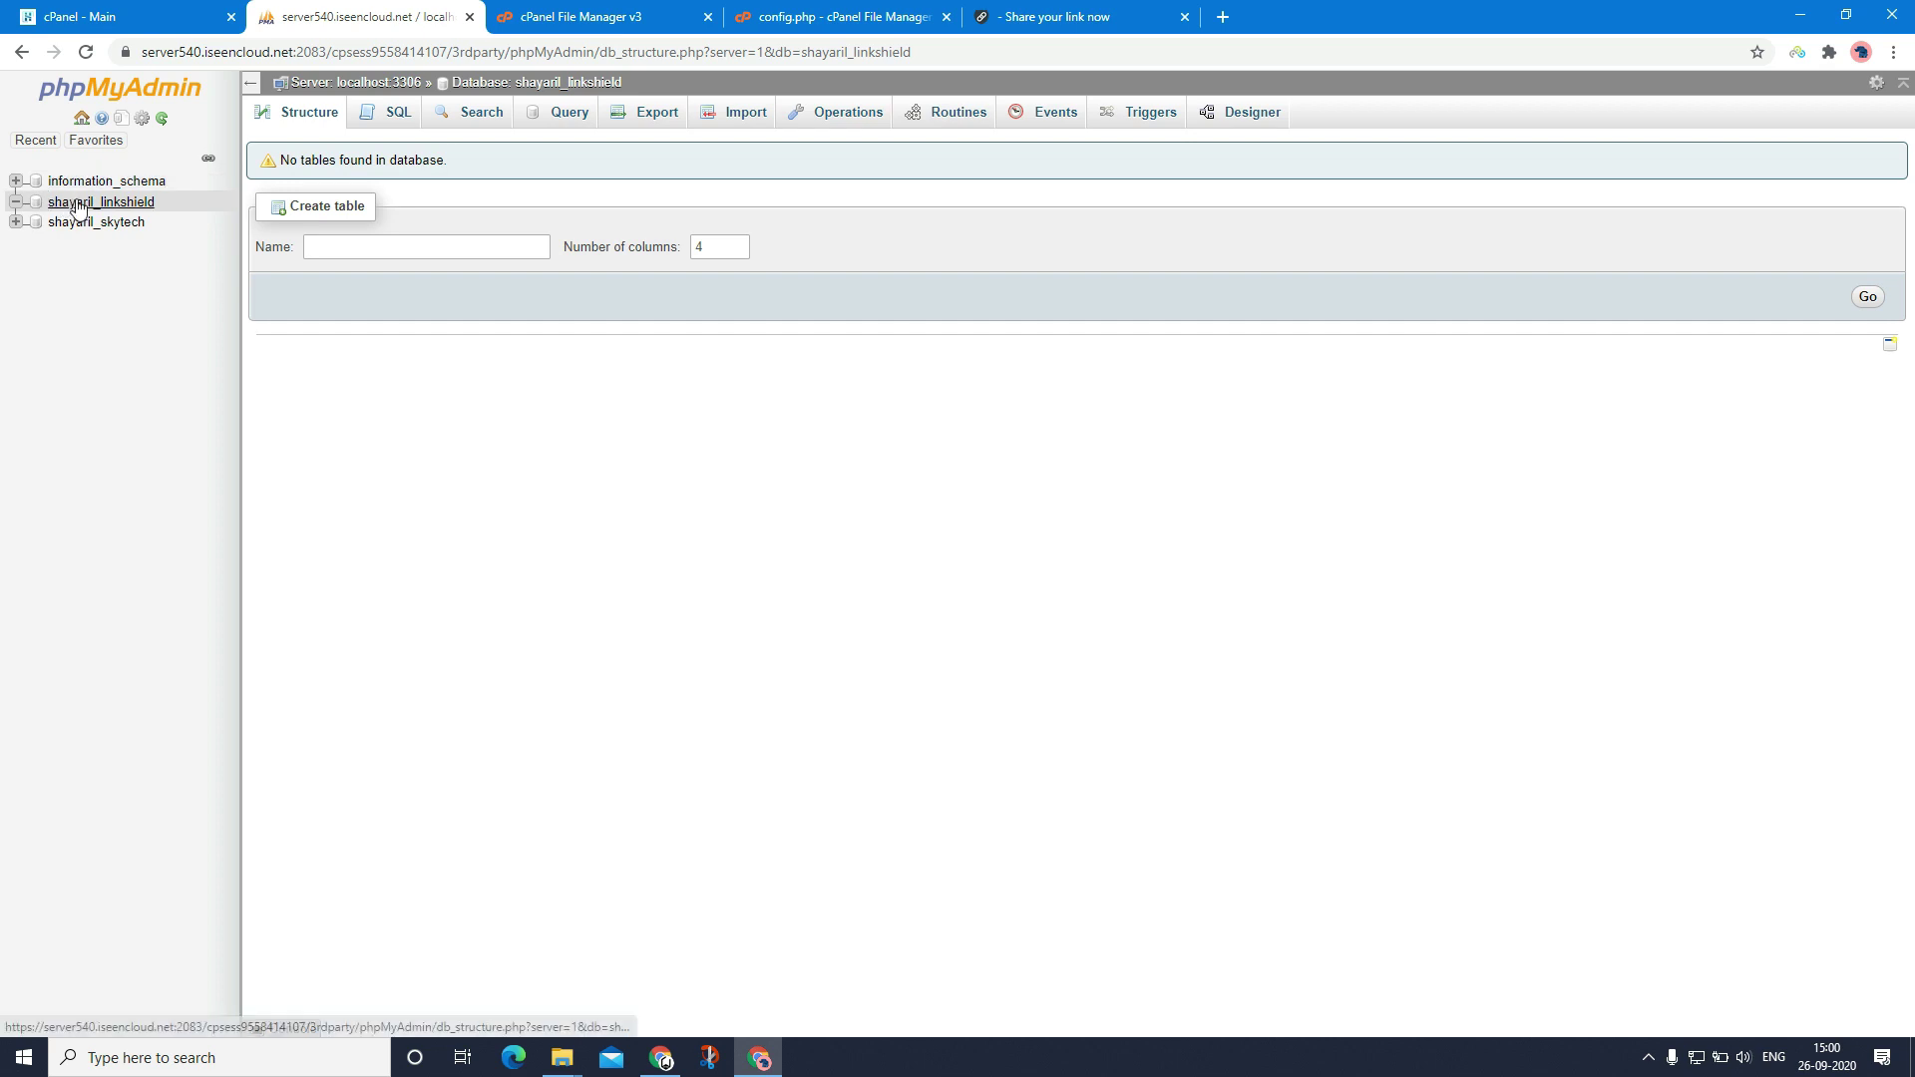
pyautogui.click(110, 201)
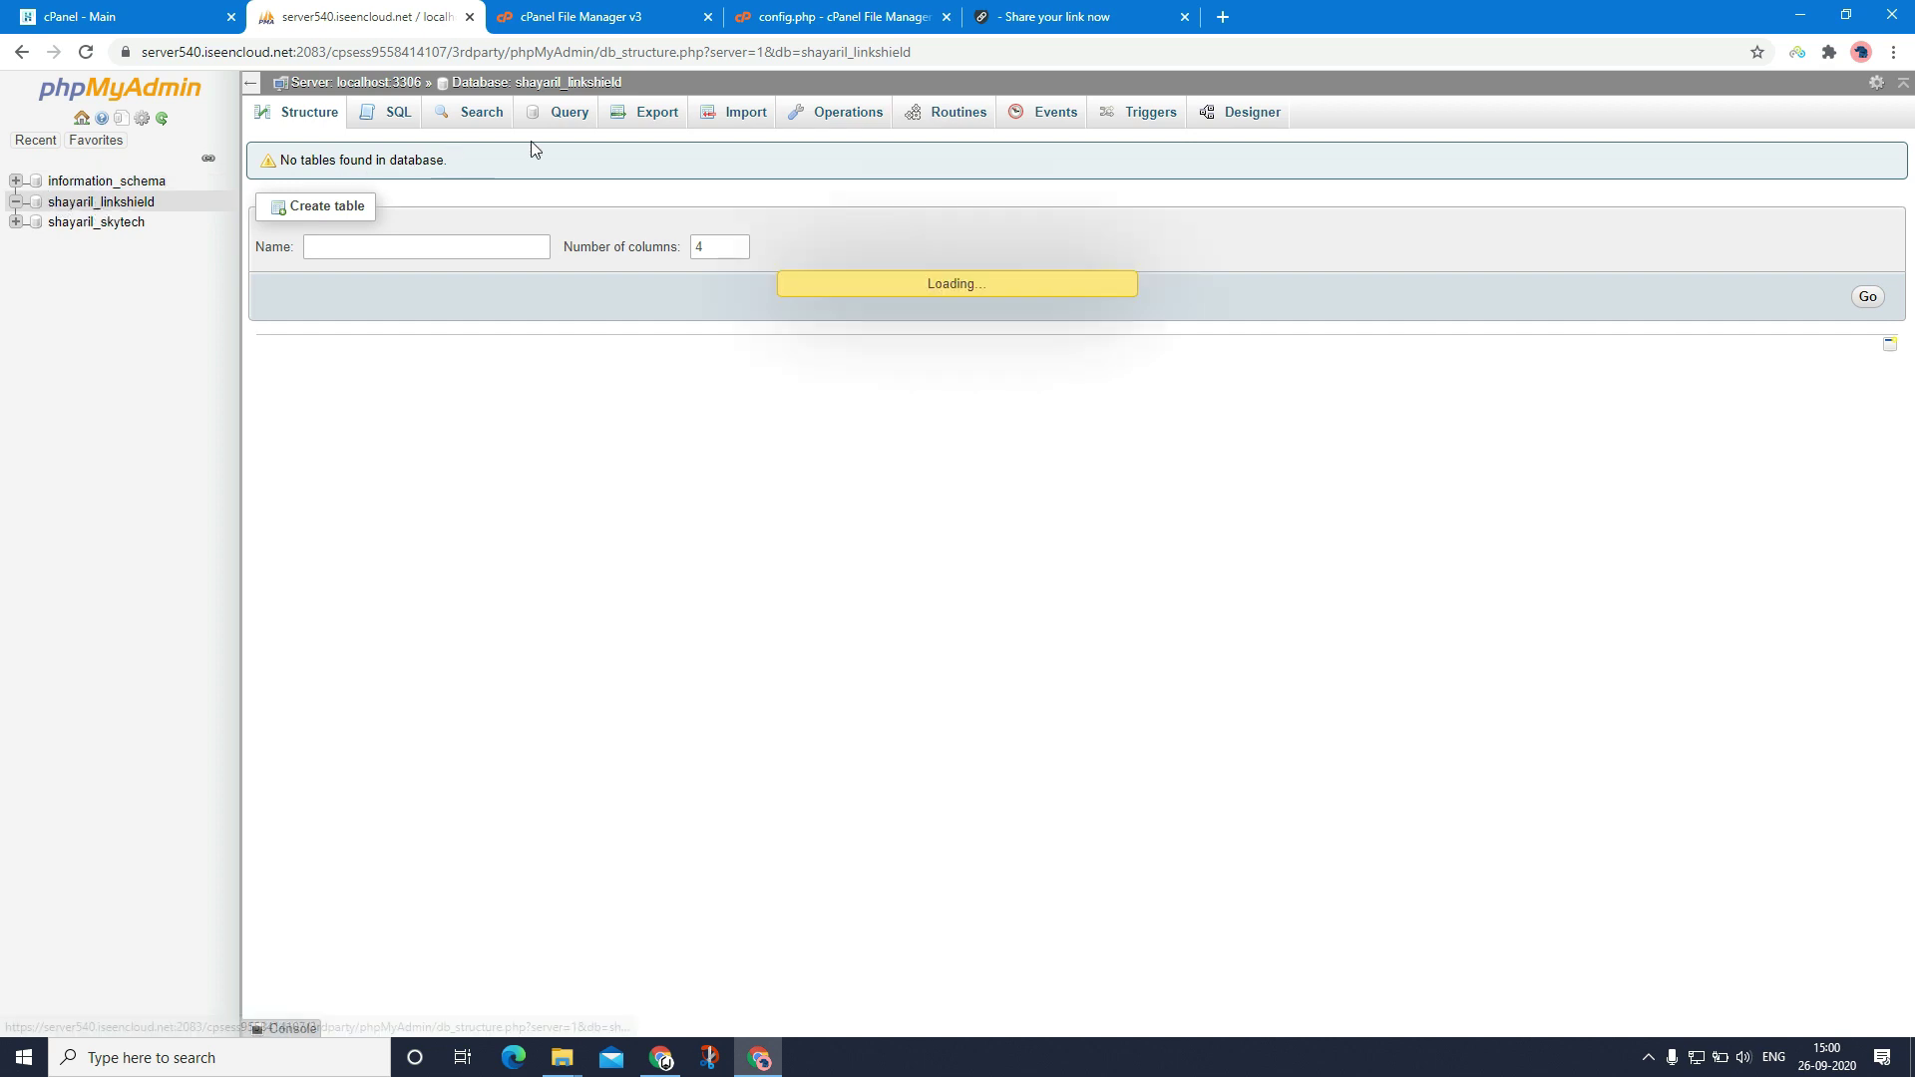
pyautogui.click(713, 116)
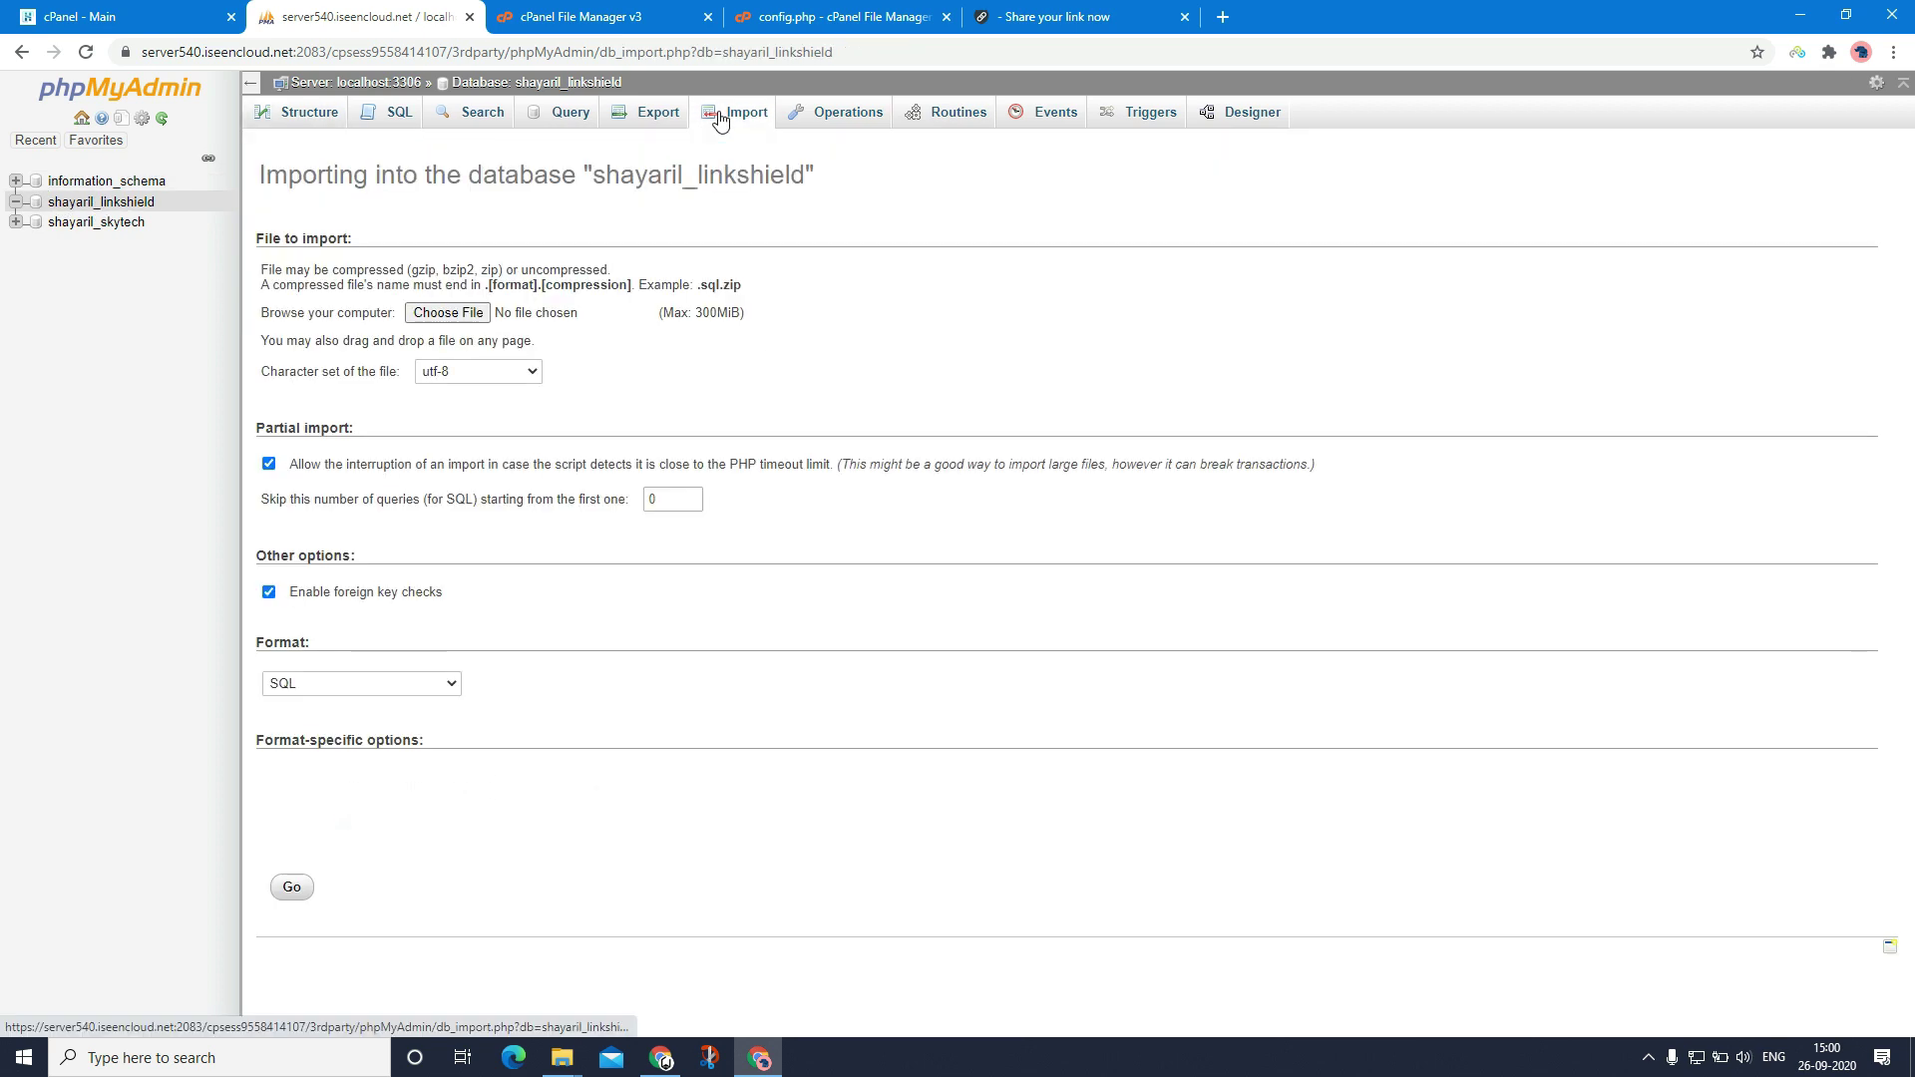
pyautogui.click(448, 312)
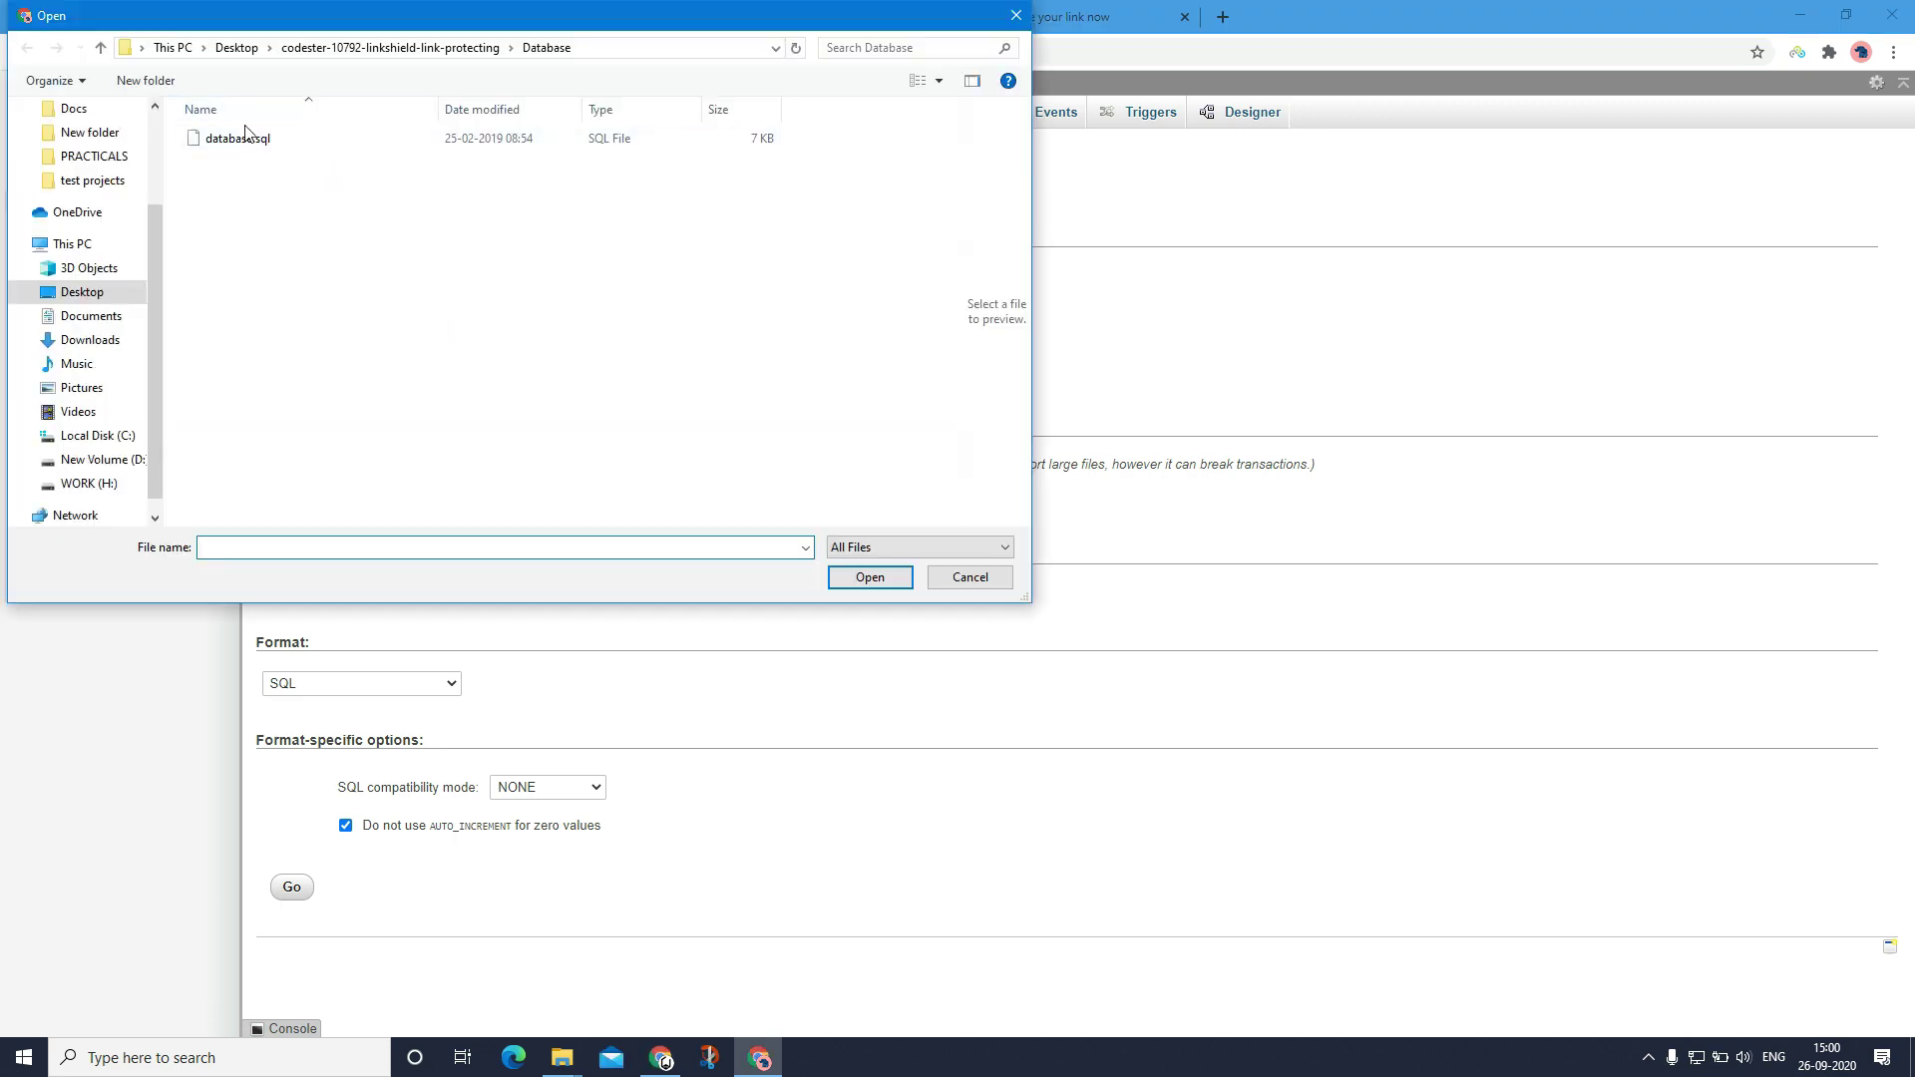
pyautogui.click(250, 139)
pyautogui.click(834, 581)
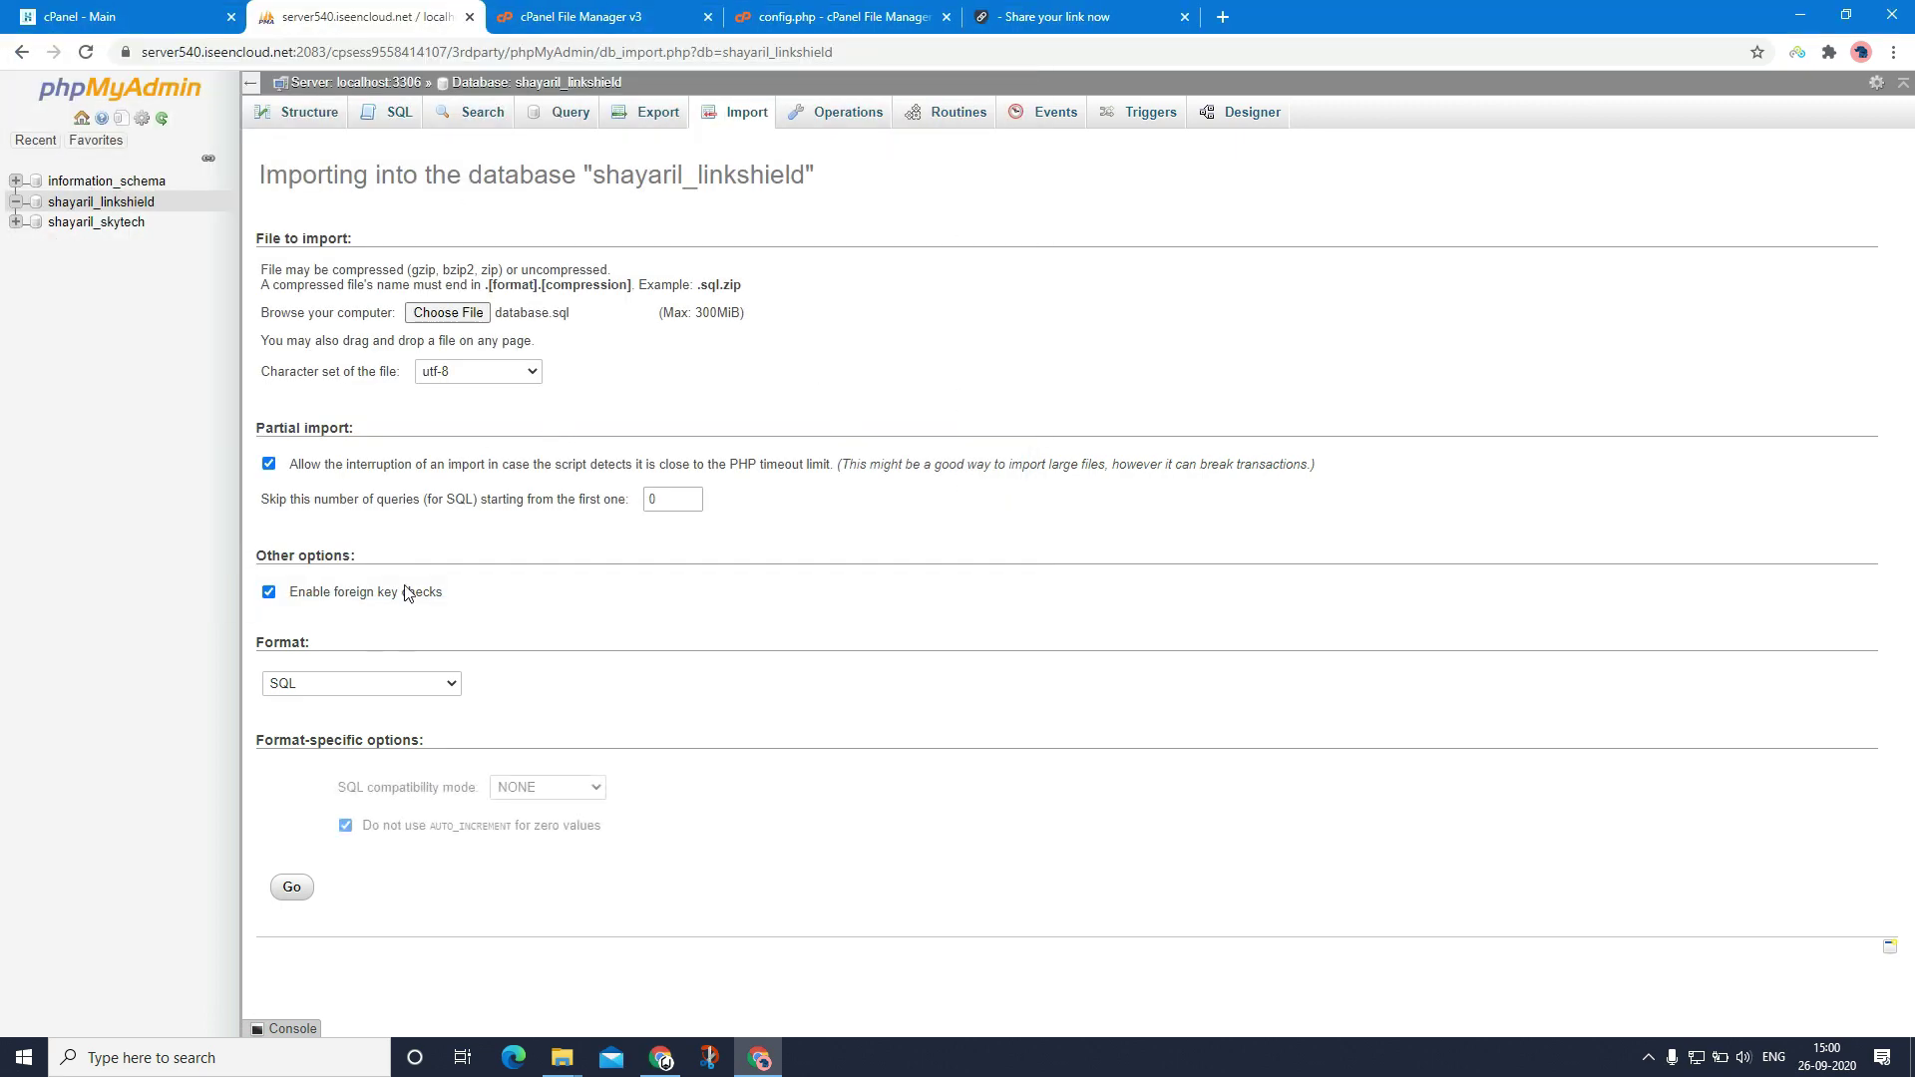
pyautogui.click(291, 887)
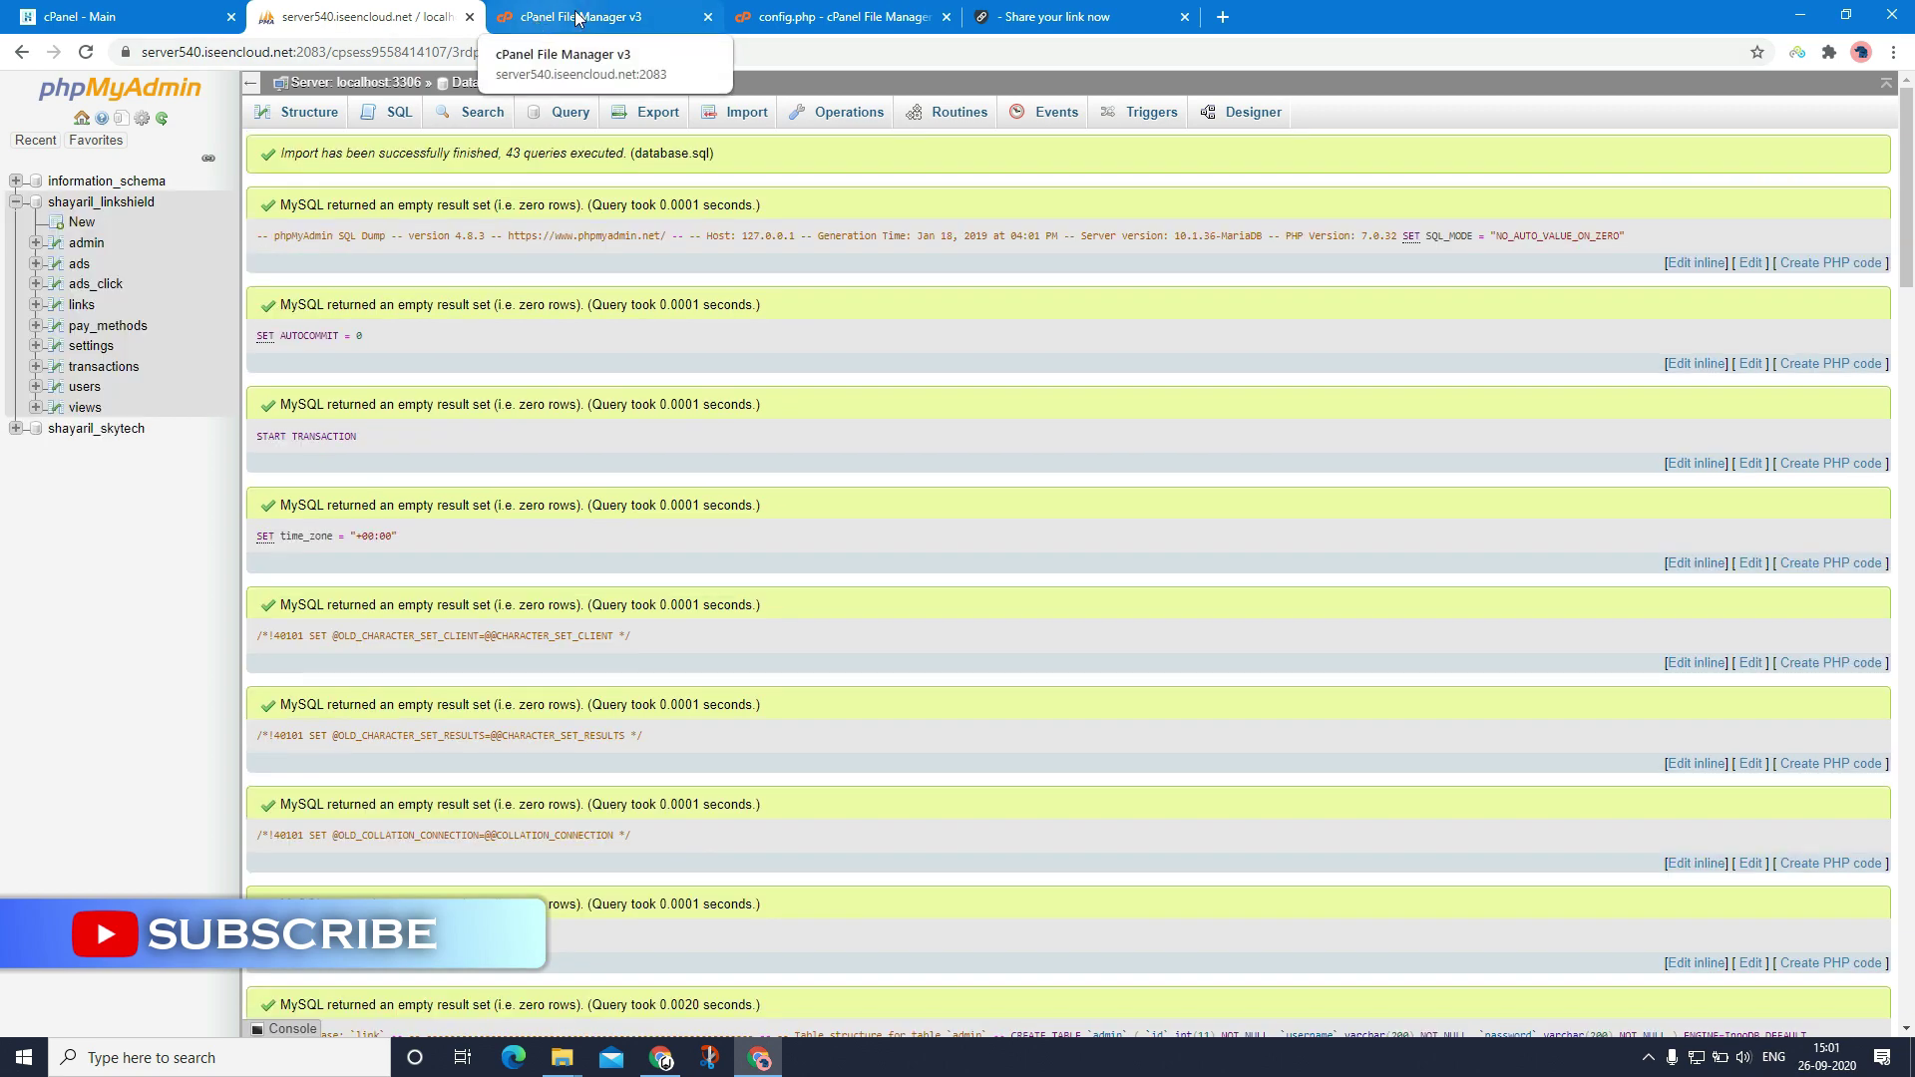
# Step: Copy the Codester LinkShield product page address from its browser window
pyautogui.click(577, 17)
pyautogui.click(848, 17)
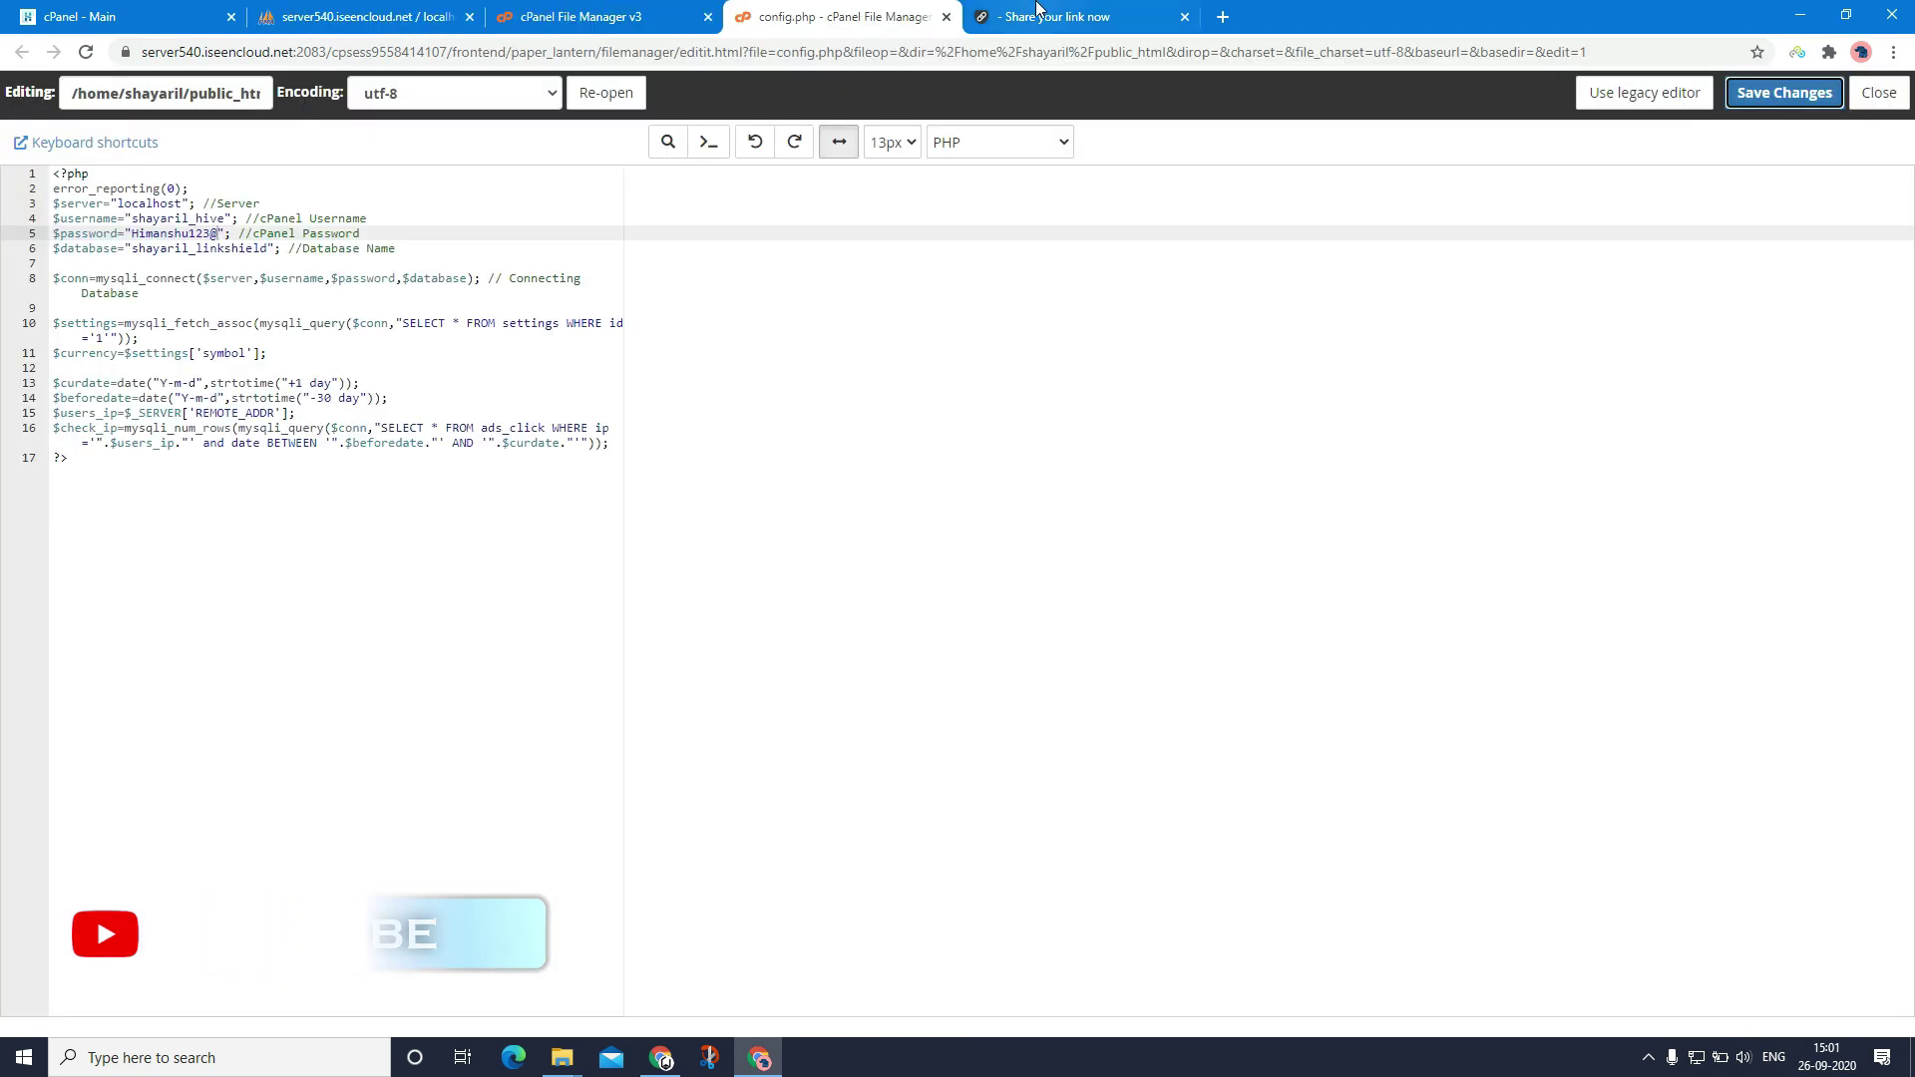
pyautogui.click(1008, 12)
pyautogui.click(449, 107)
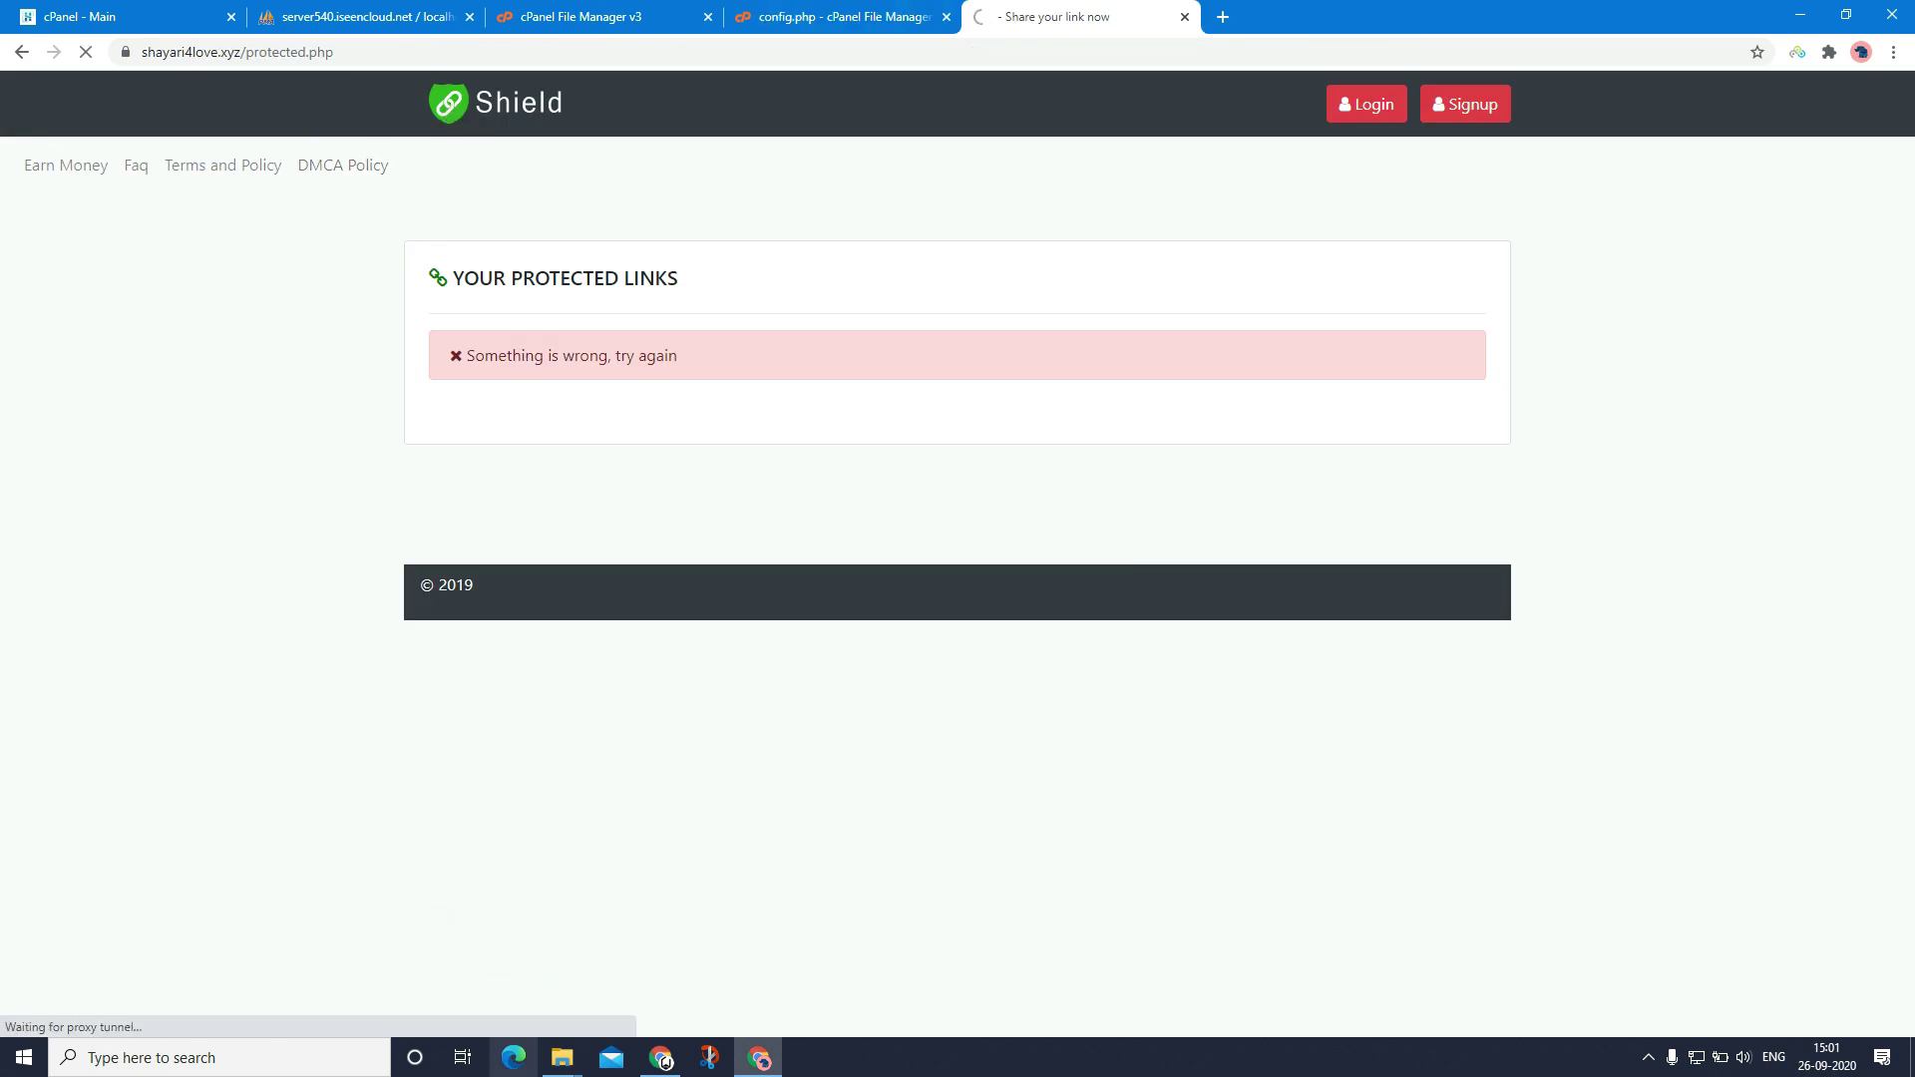
pyautogui.click(662, 1059)
pyautogui.rightClick(282, 50)
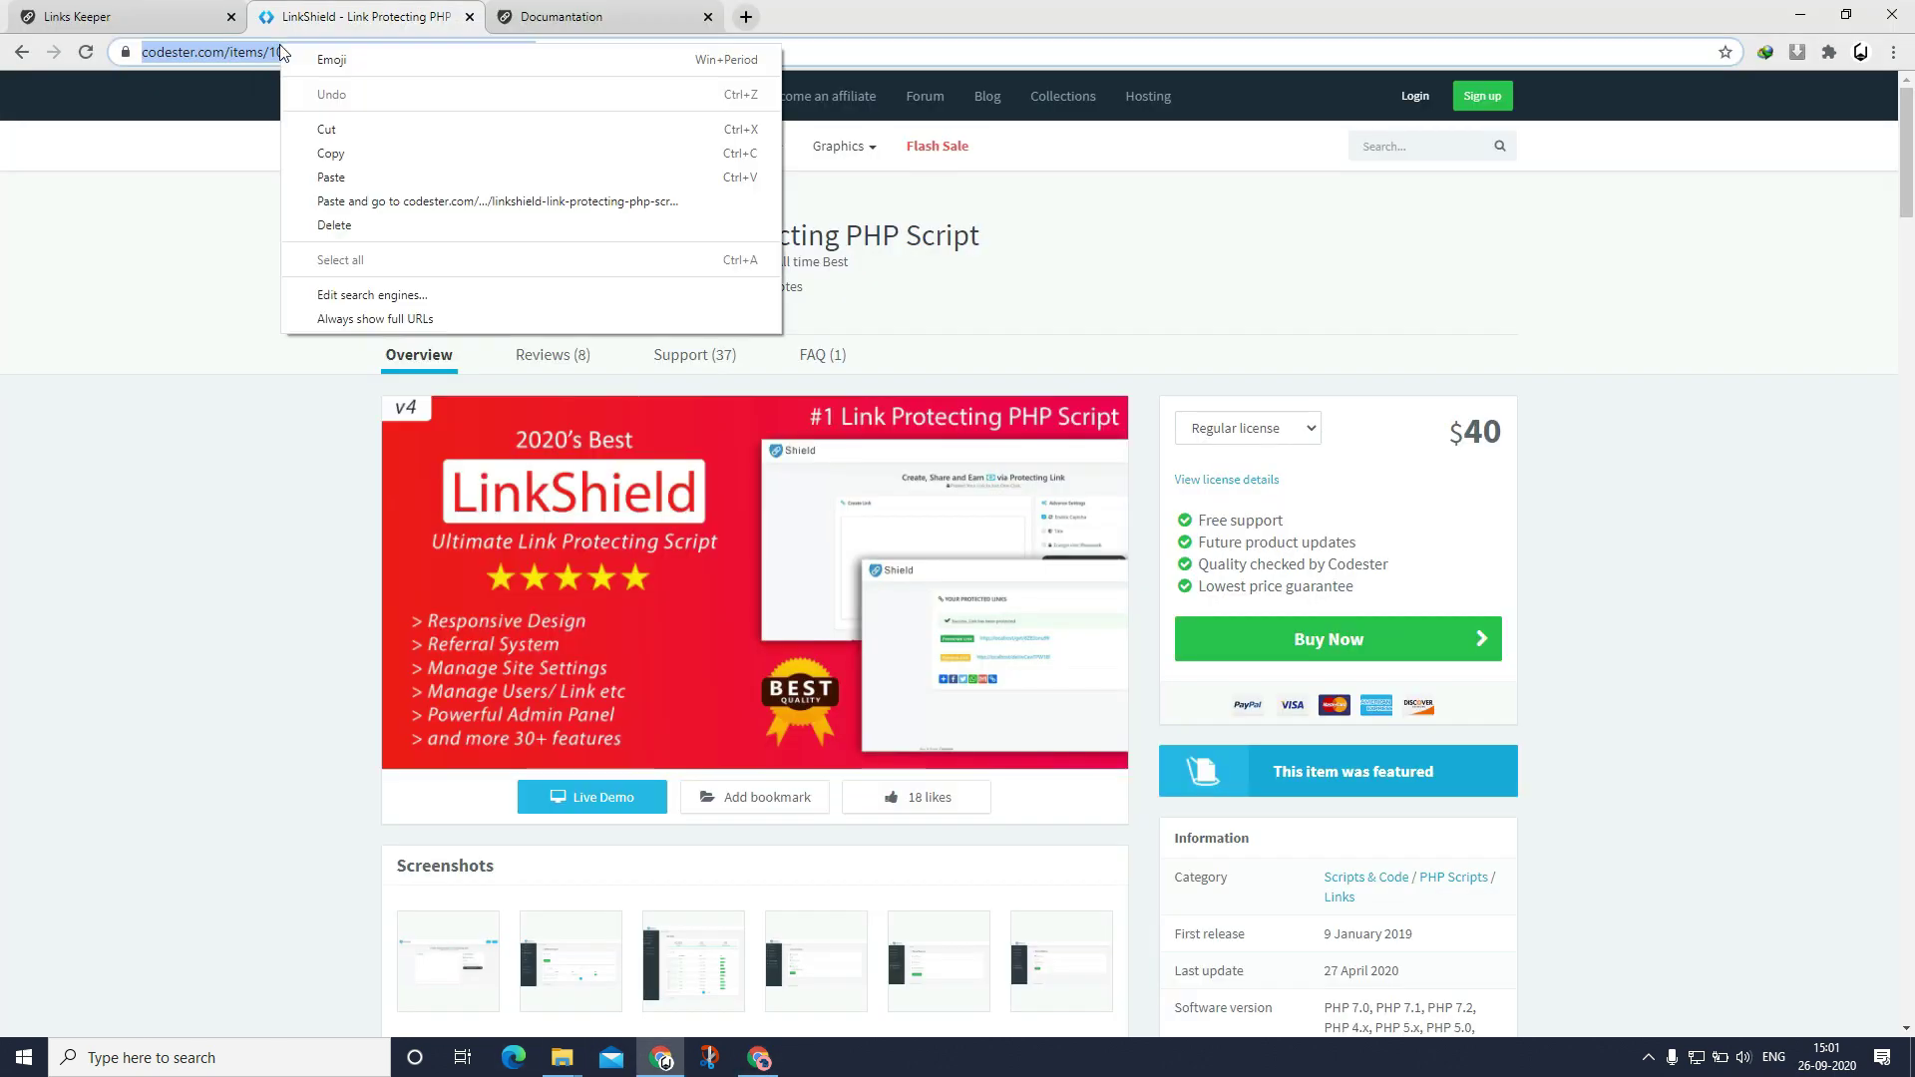
pyautogui.click(339, 153)
# Step: Paste the Codester URL into the Shield link box and protect it
pyautogui.click(759, 1059)
pyautogui.rightClick(718, 441)
pyautogui.click(793, 593)
pyautogui.press('Return')
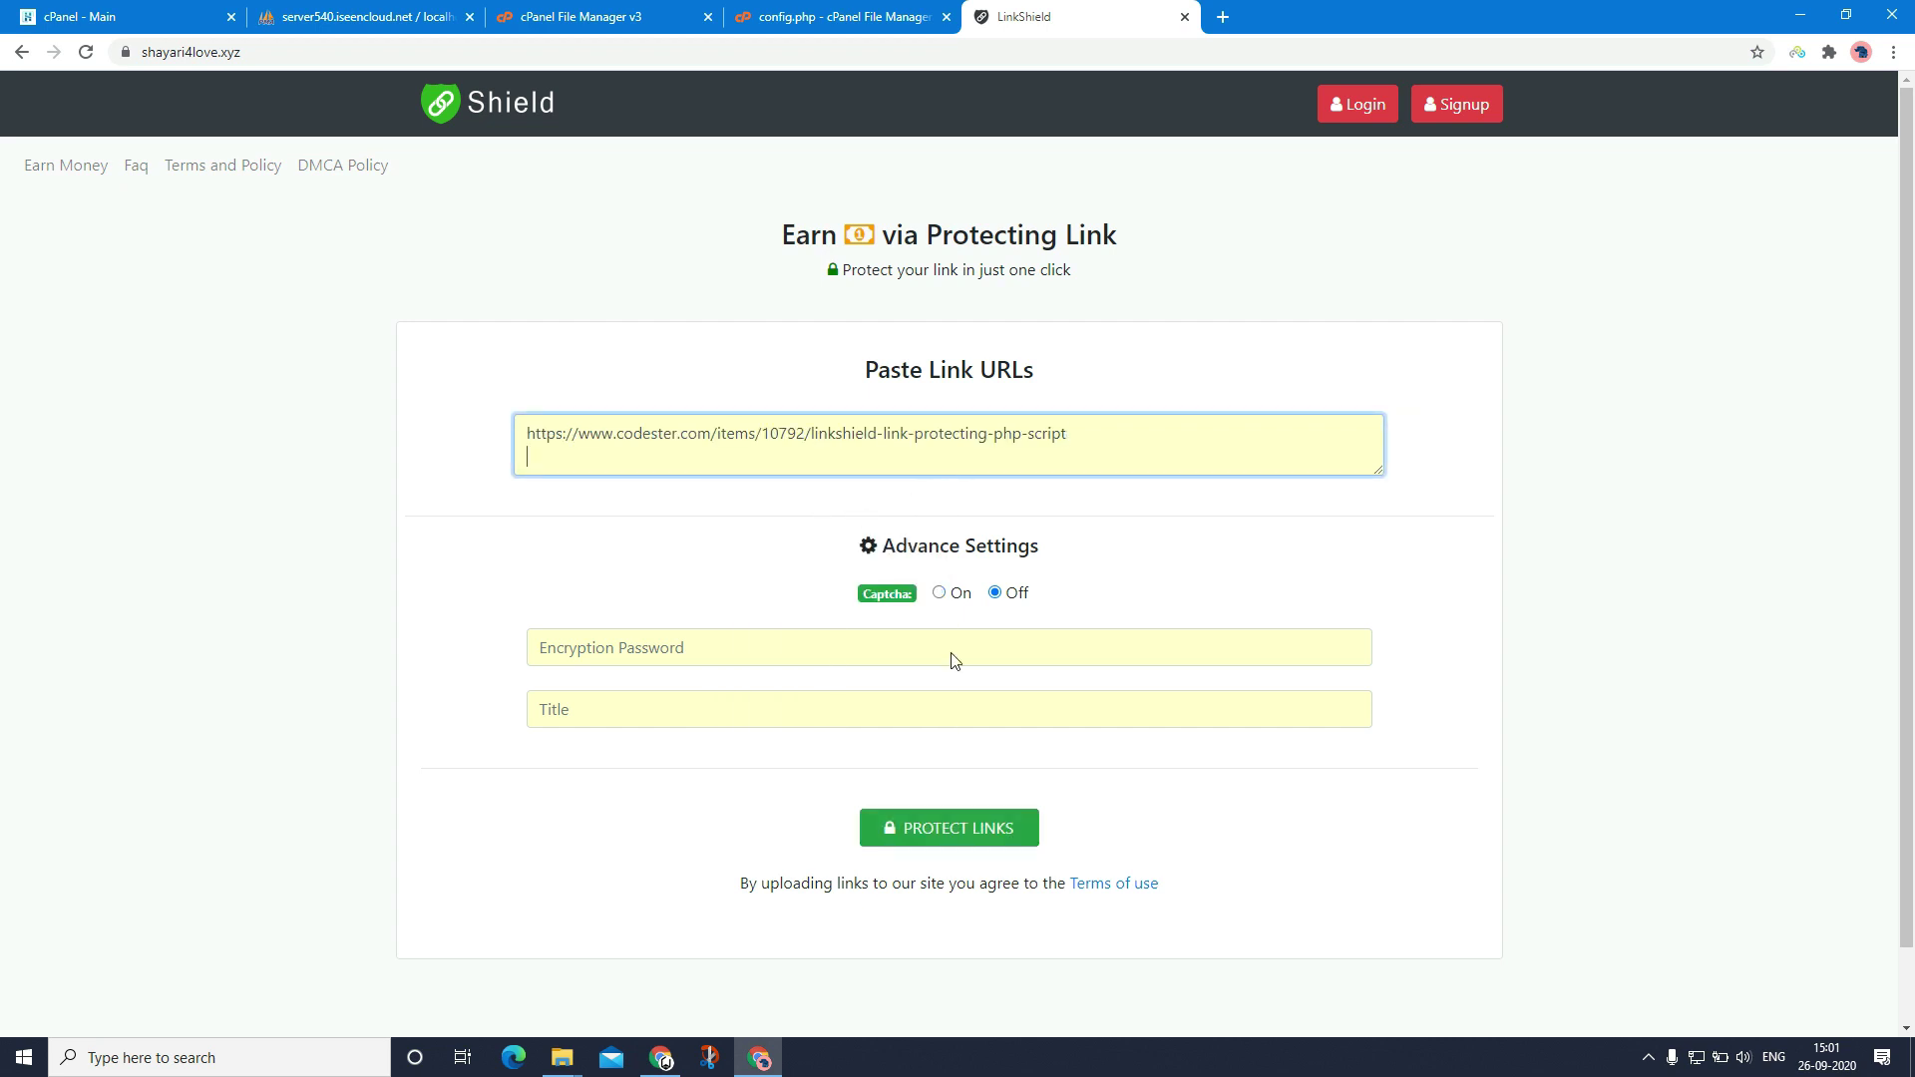
pyautogui.click(944, 832)
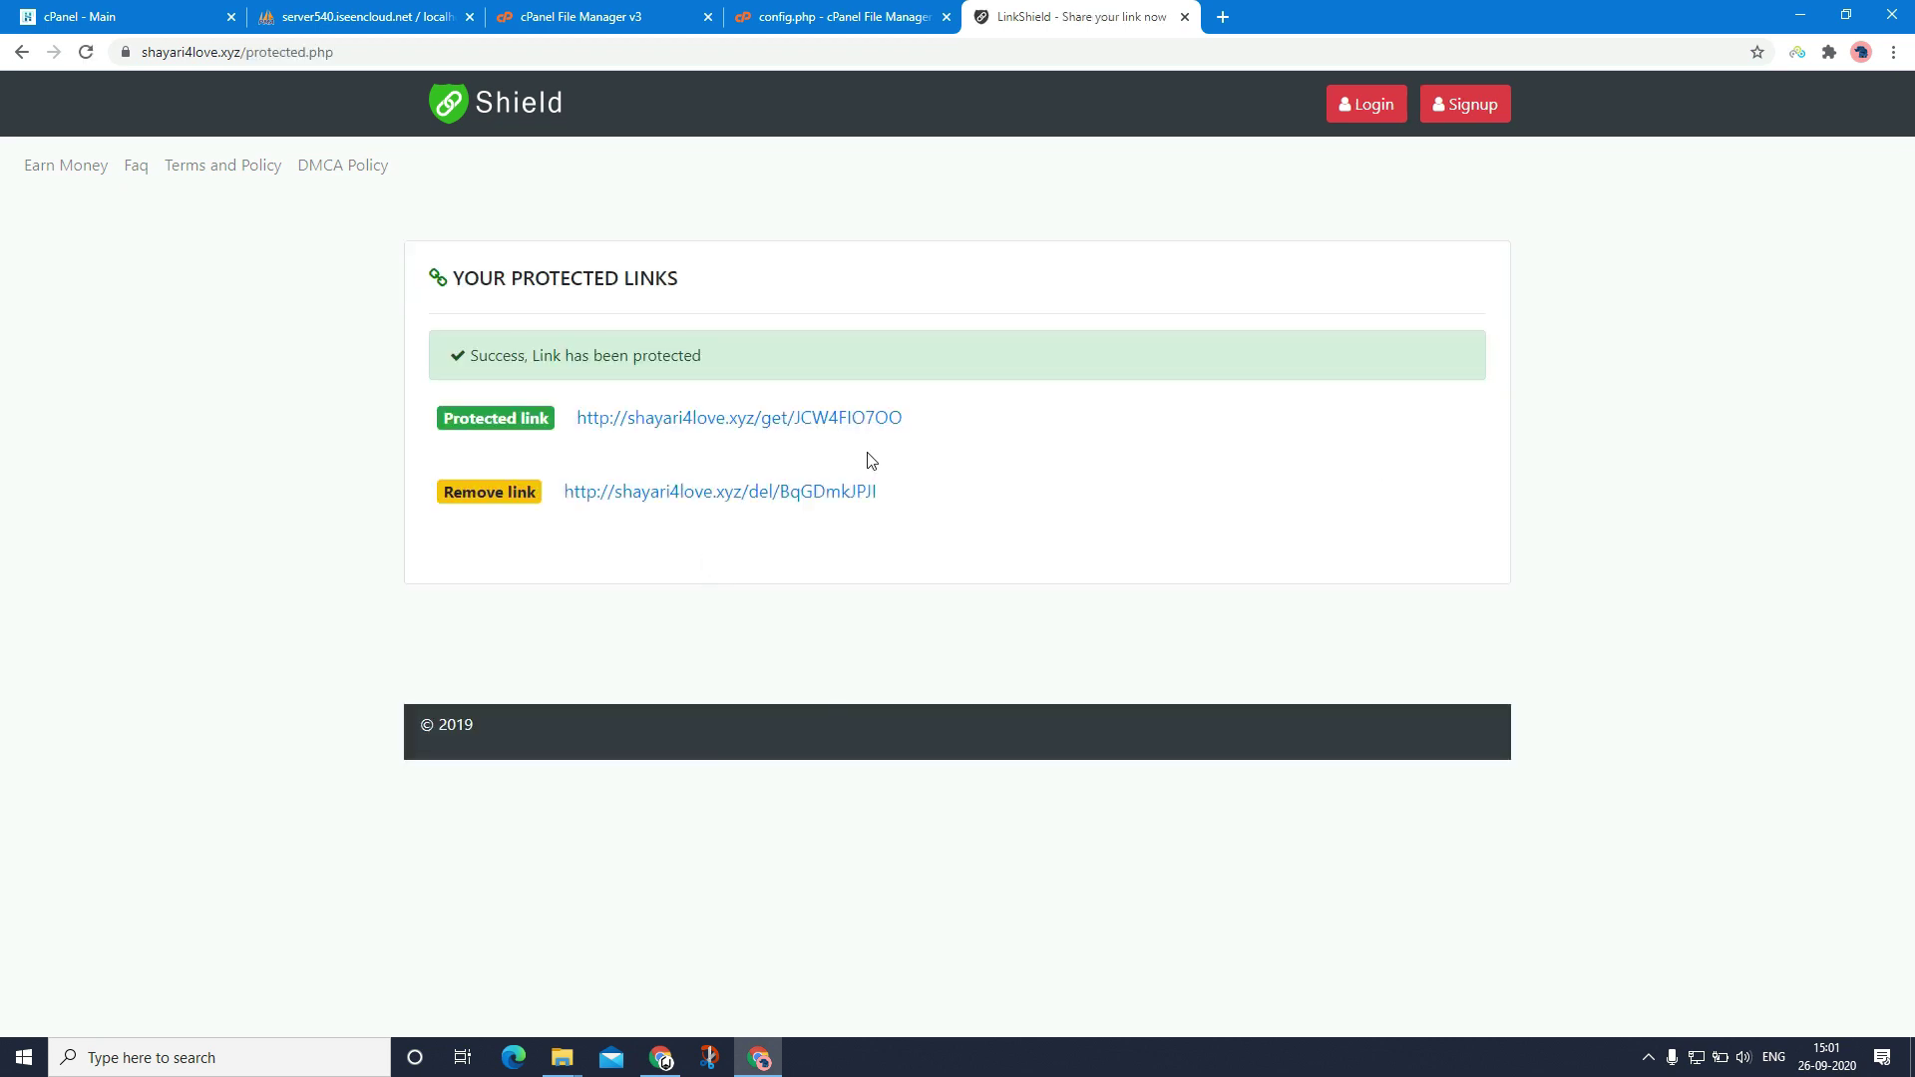
# Step: Open the generated protected link in a new tab to view its waiting page, then close it
pyautogui.rightClick(772, 418)
pyautogui.click(818, 423)
pyautogui.click(1242, 15)
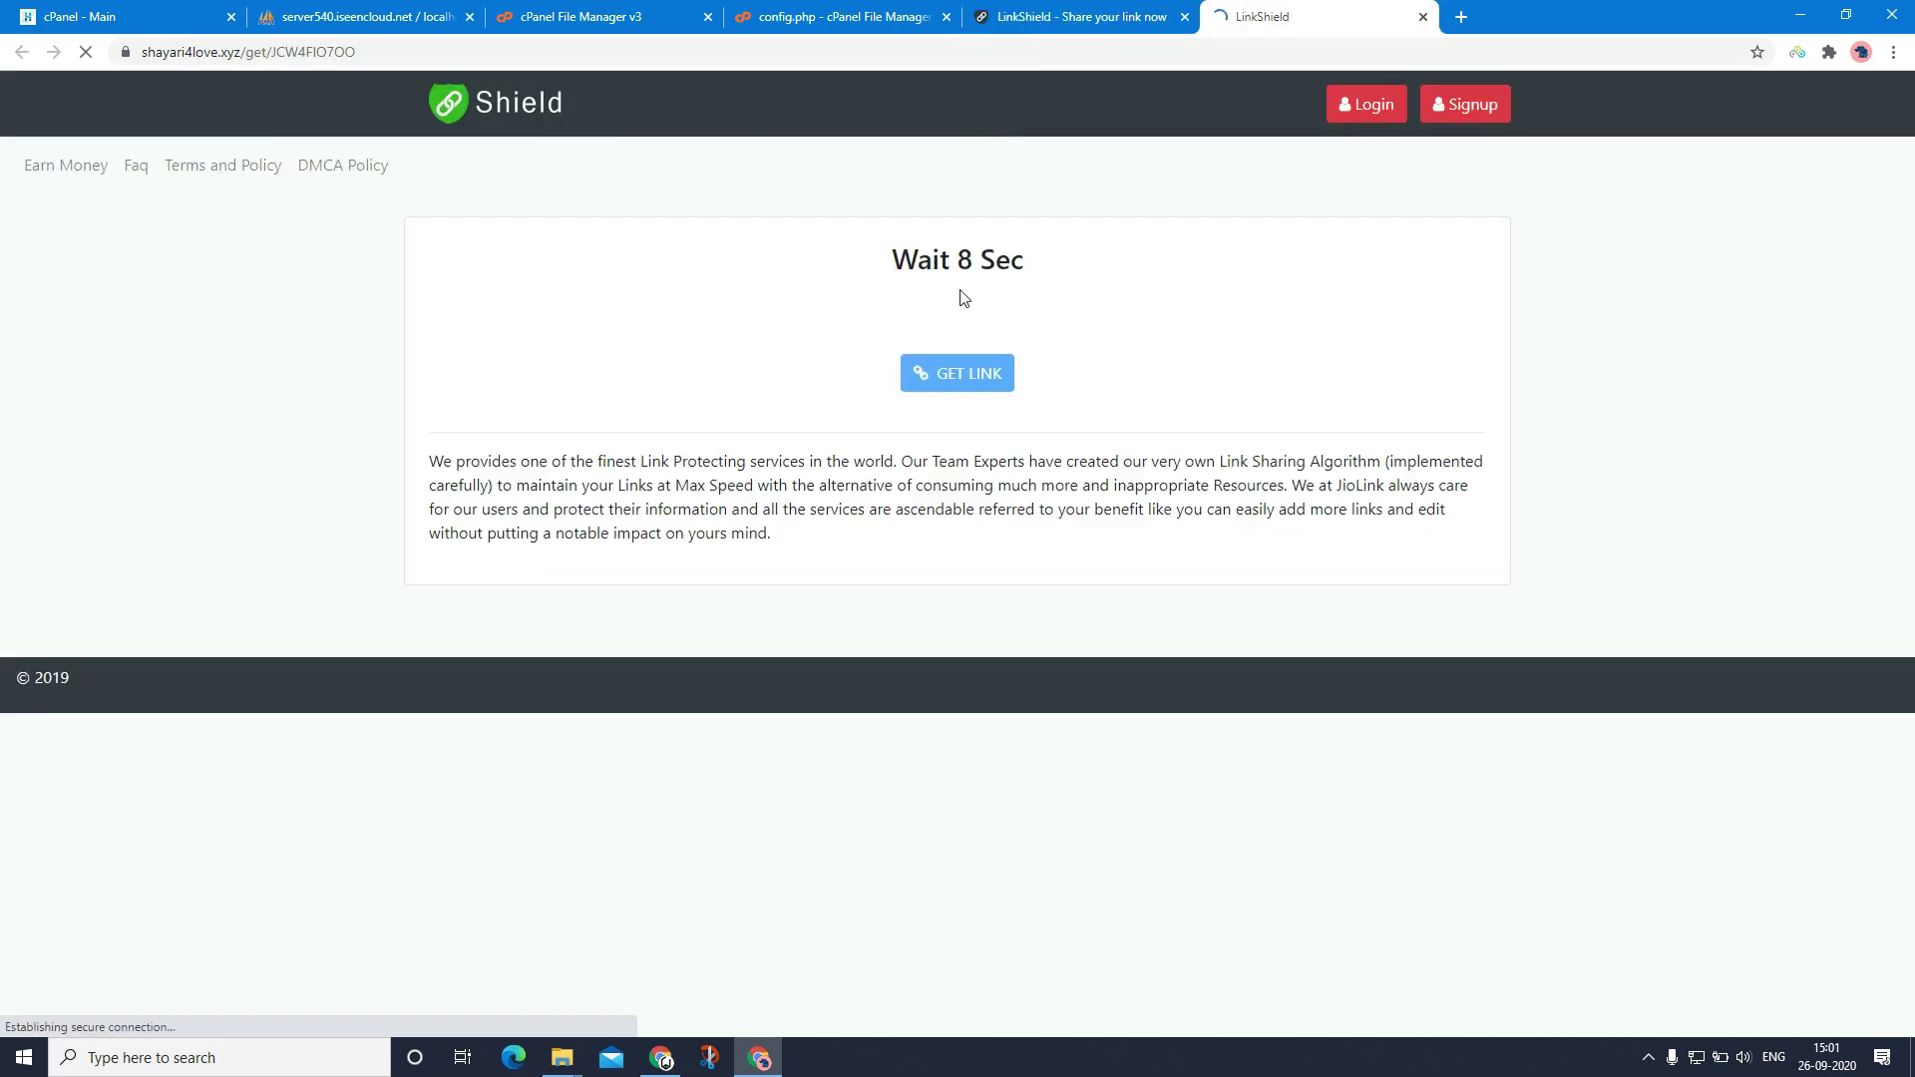
pyautogui.click(1424, 17)
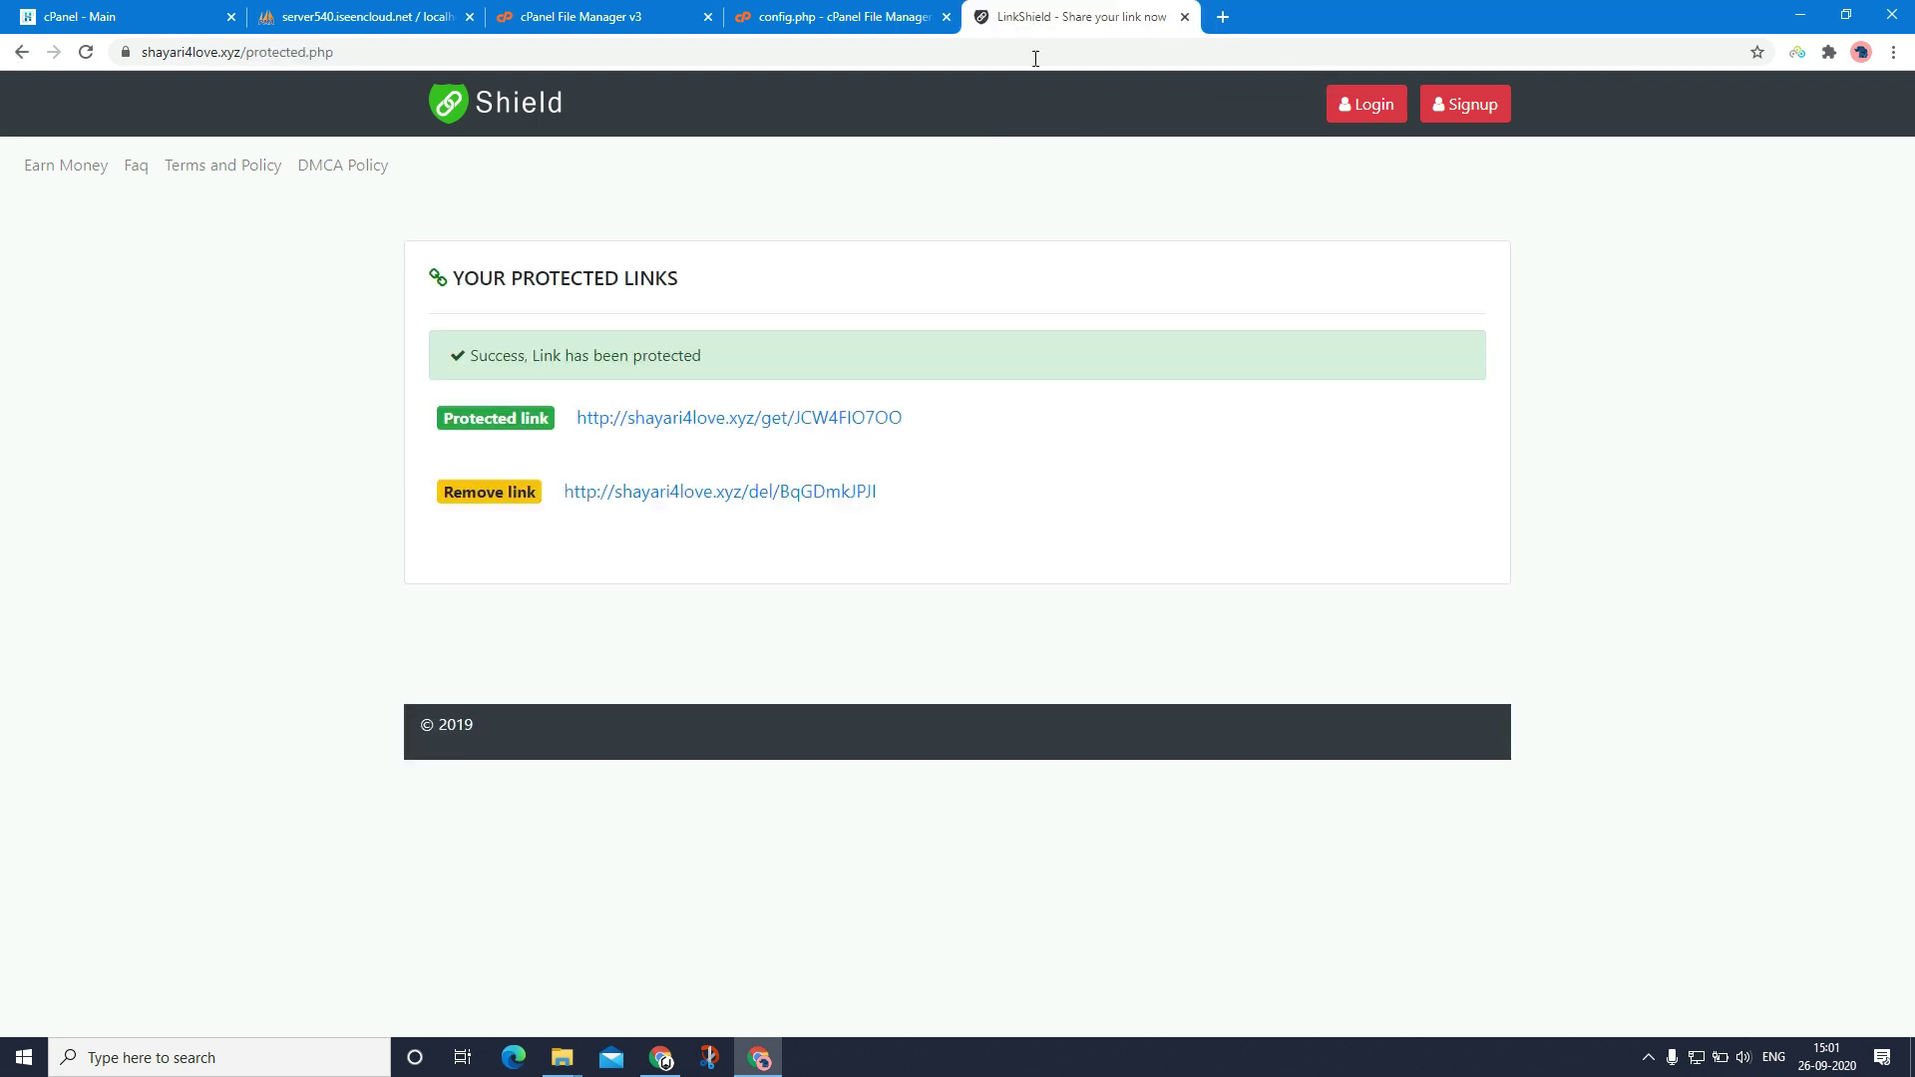
# Step: Replace the page name in the site address with 'admimn' to try the admin panel
pyautogui.moveTo(413, 52); pyautogui.dragTo(246, 52)
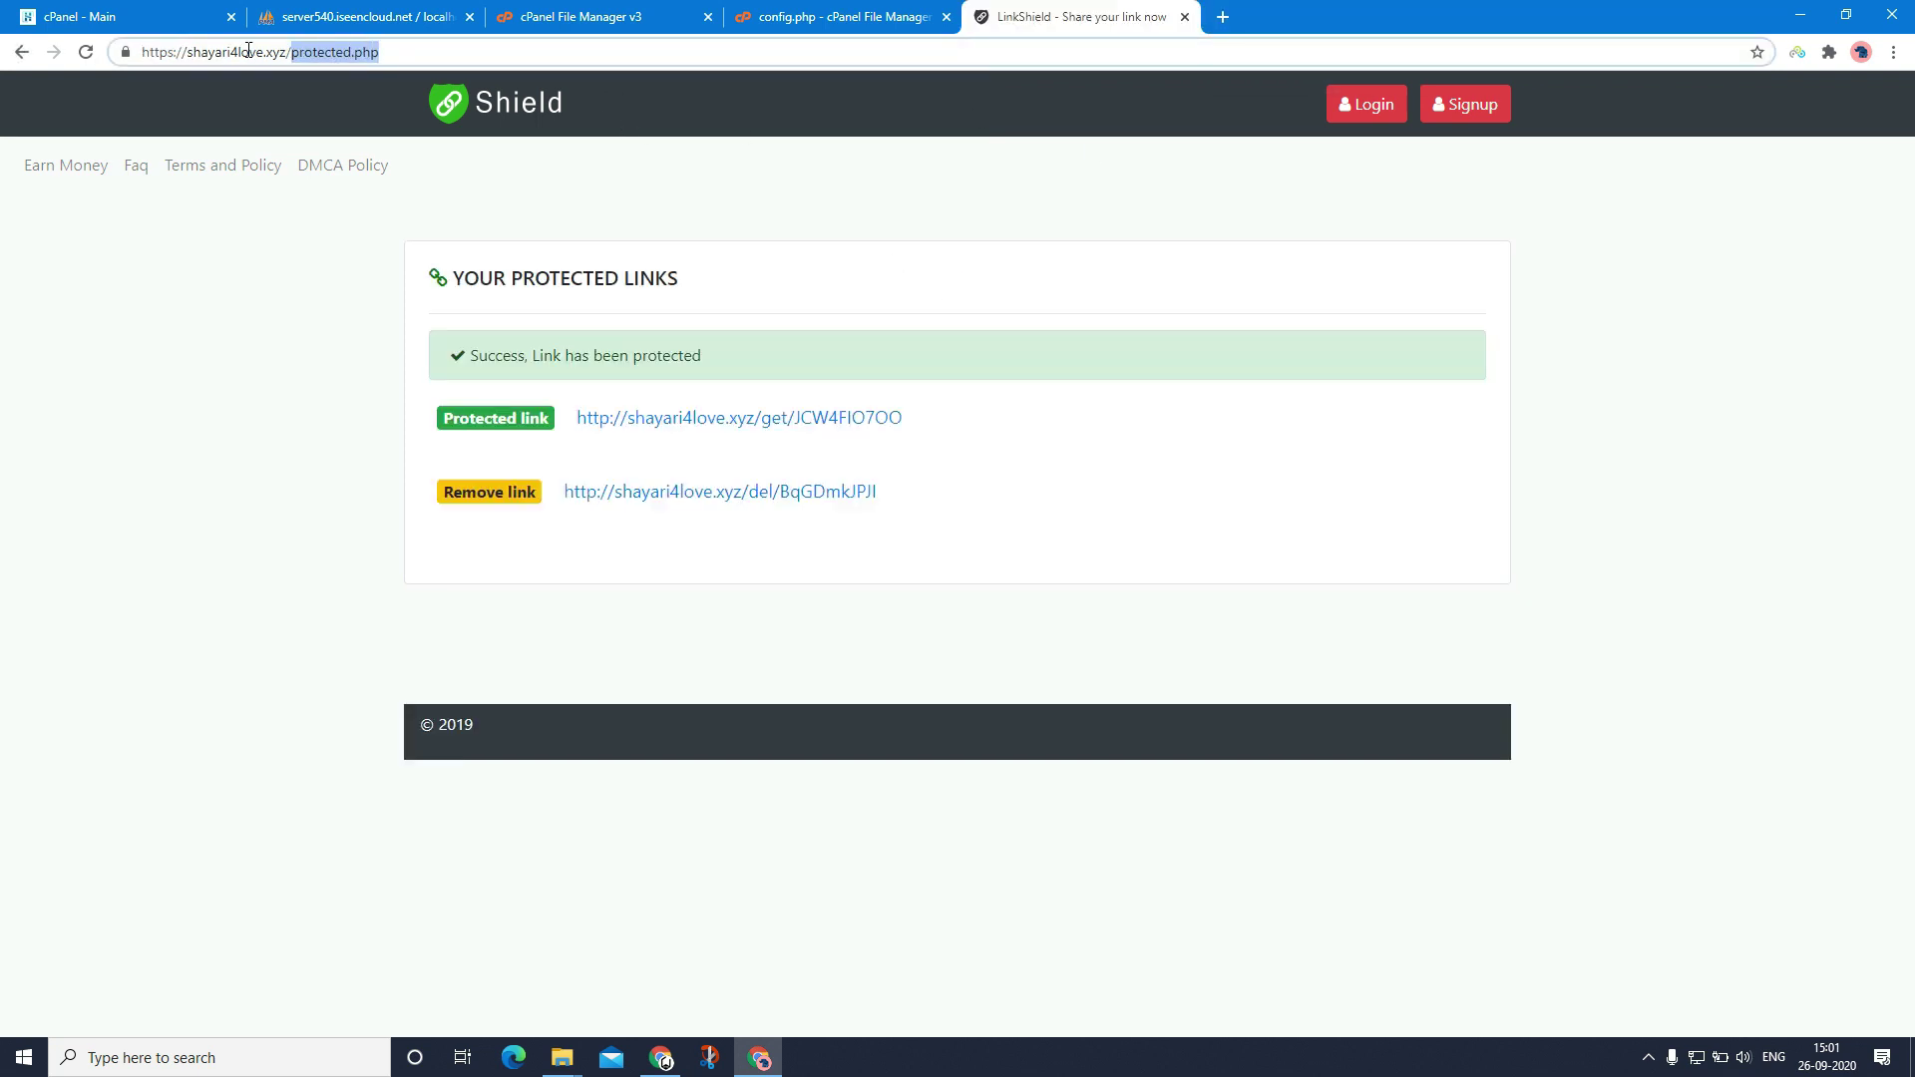
pyautogui.press('BackSpace')
pyautogui.write('ad')
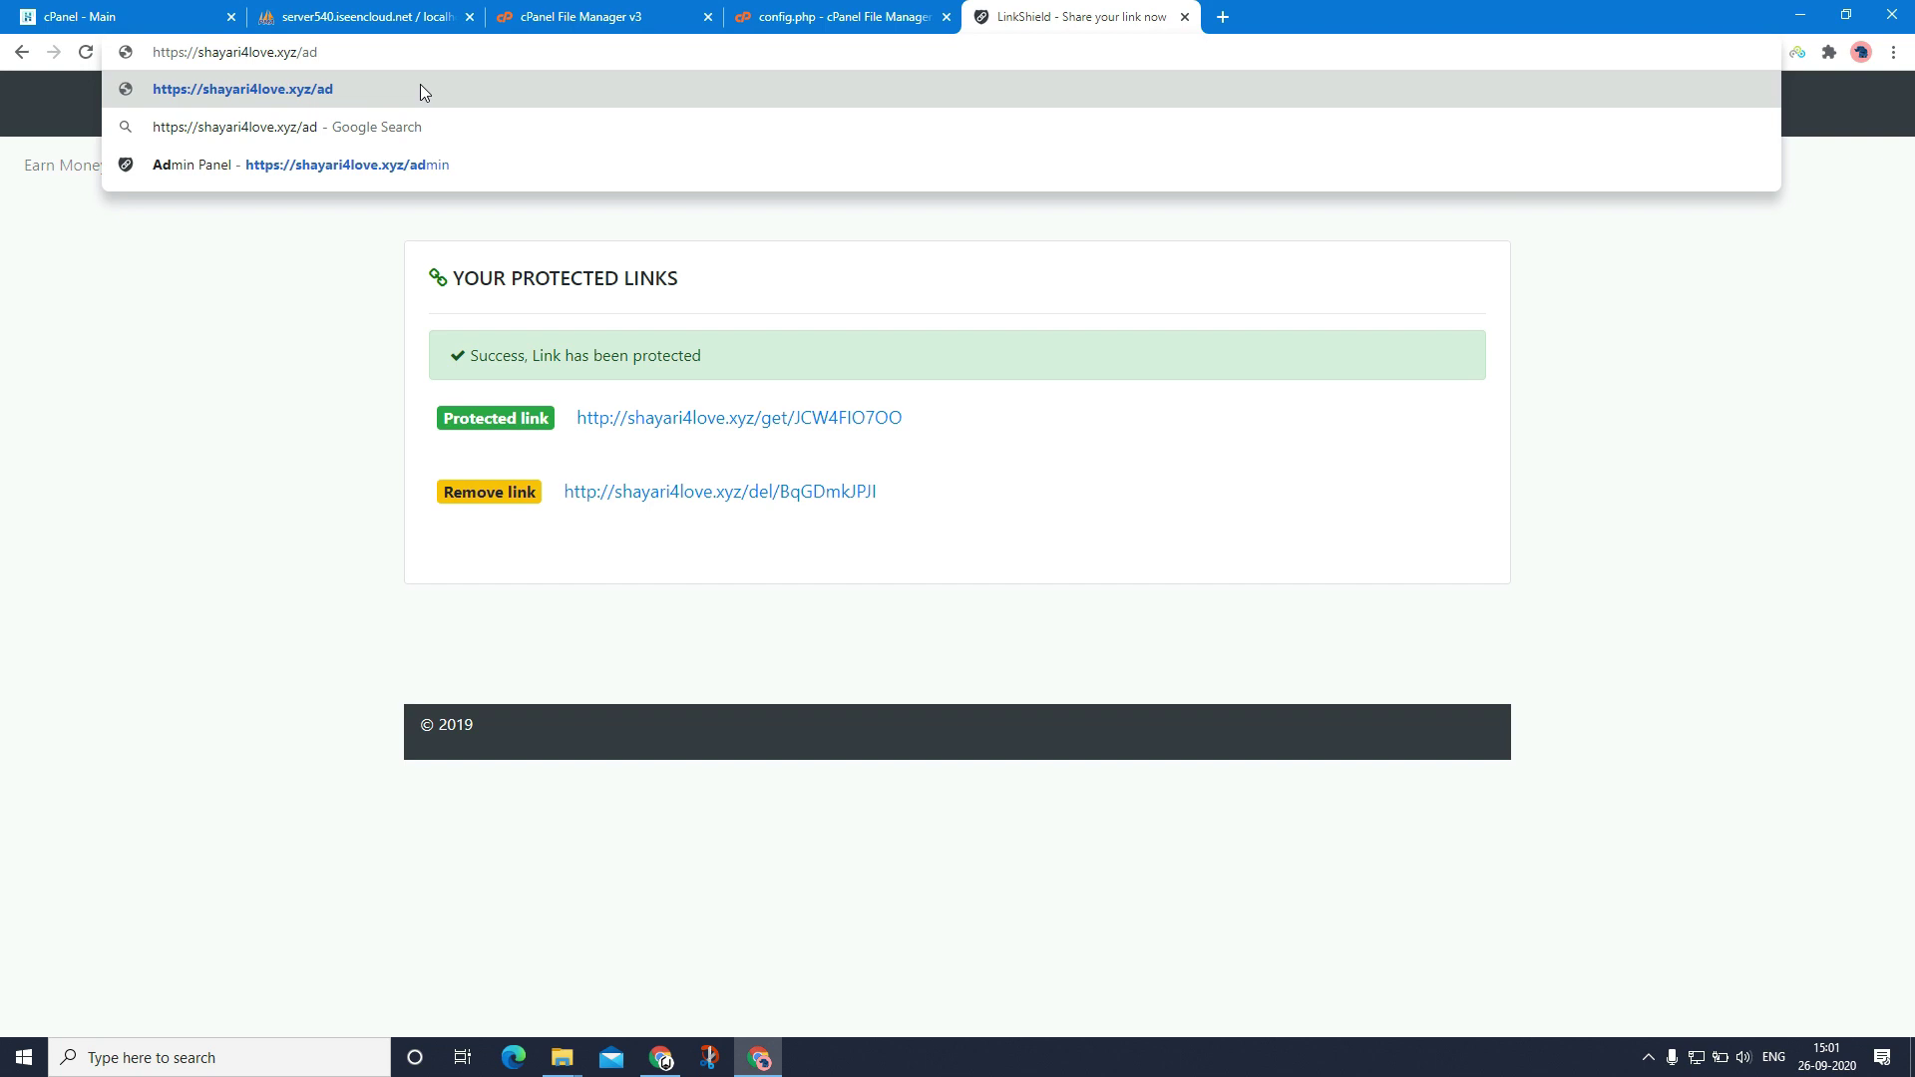
pyautogui.write('mimn')
pyautogui.press('Return')
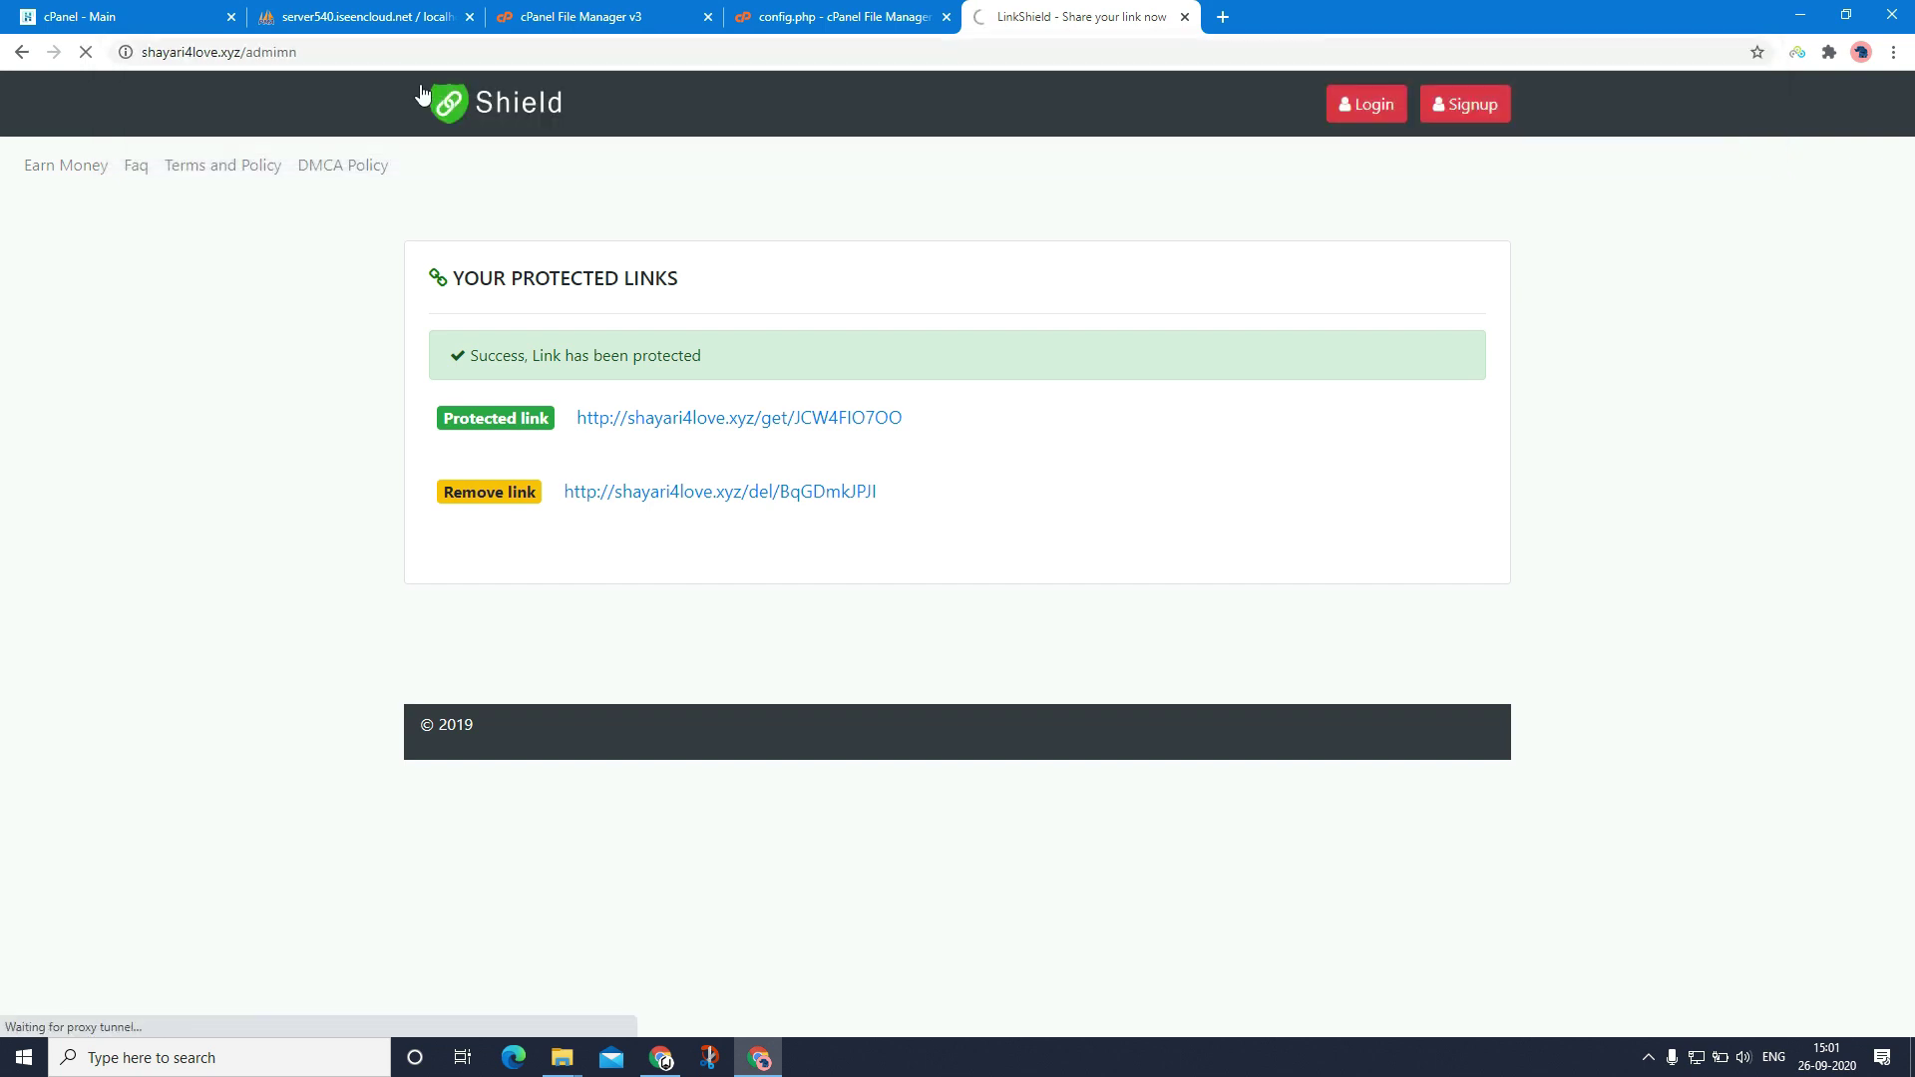
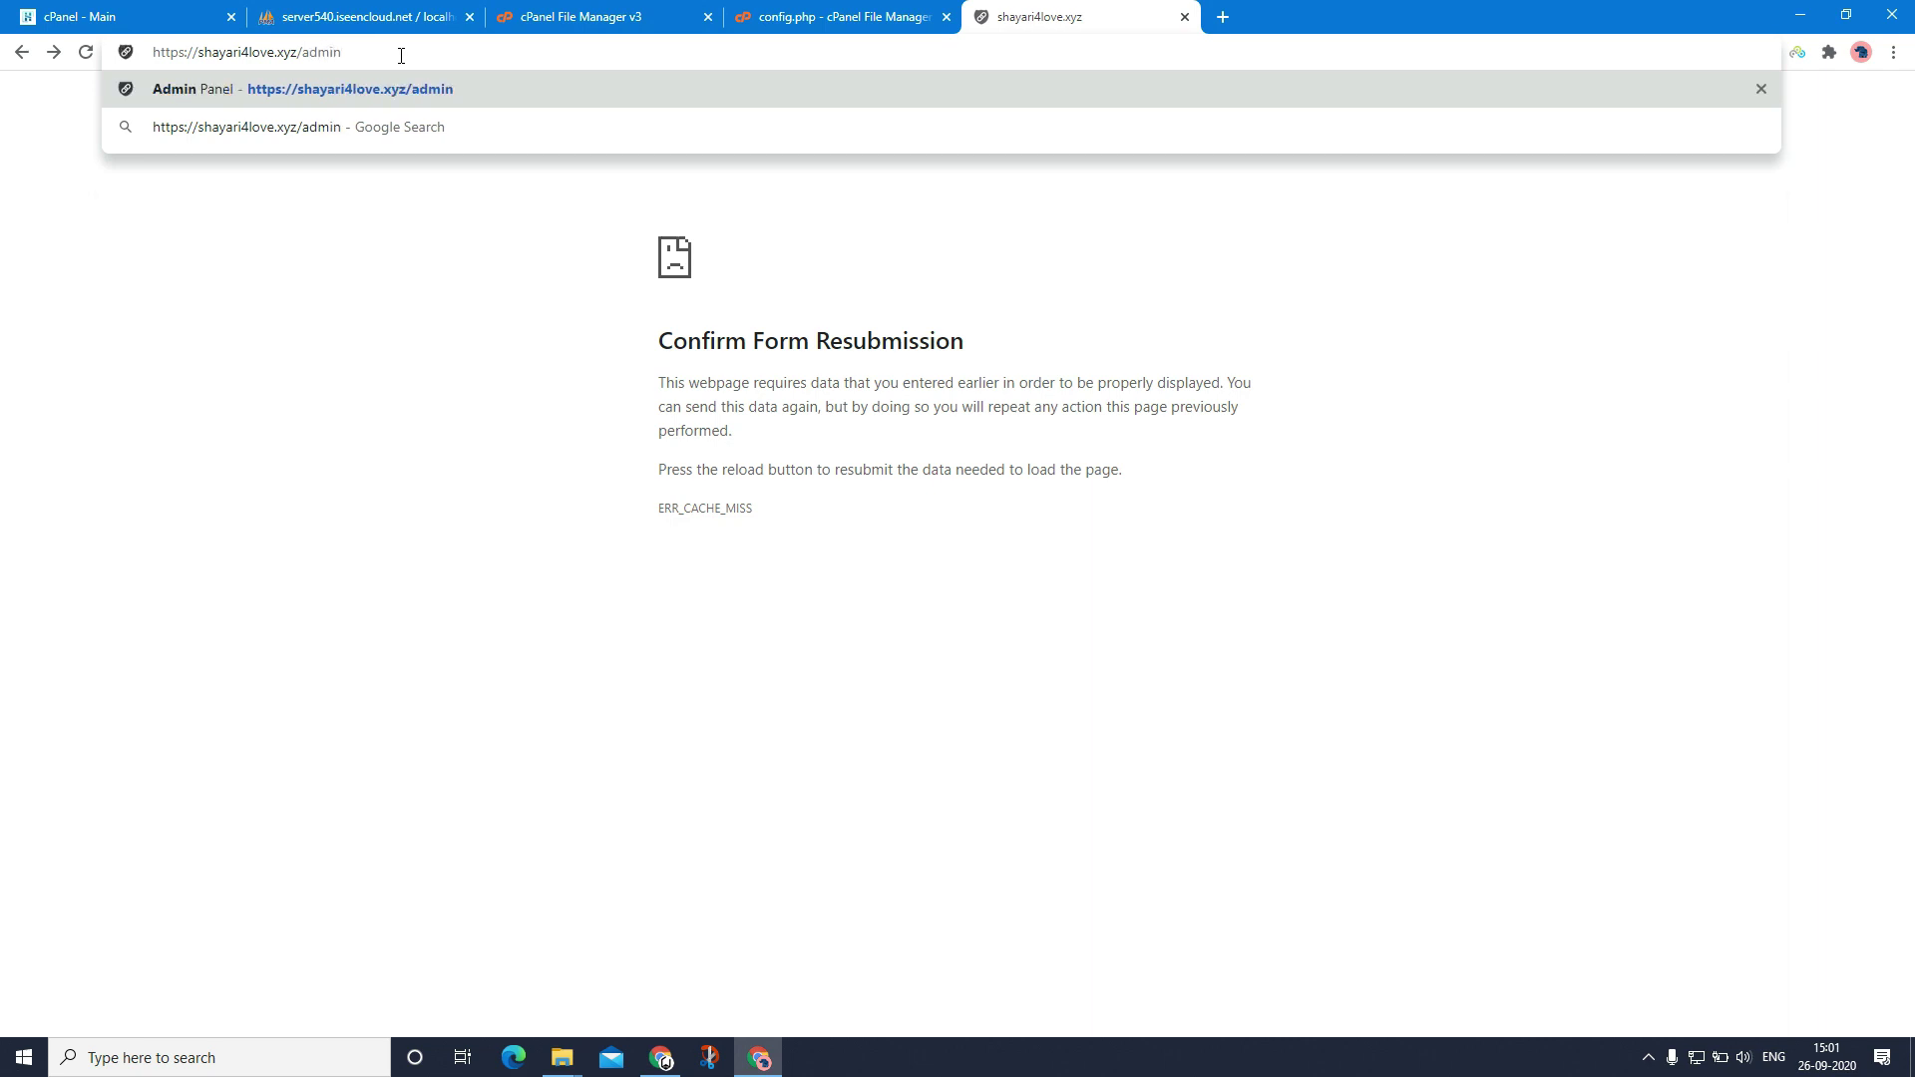
# Step: Open shayari4love.xyz/admin and log in with the saved admin username and its password
pyautogui.press('Return')
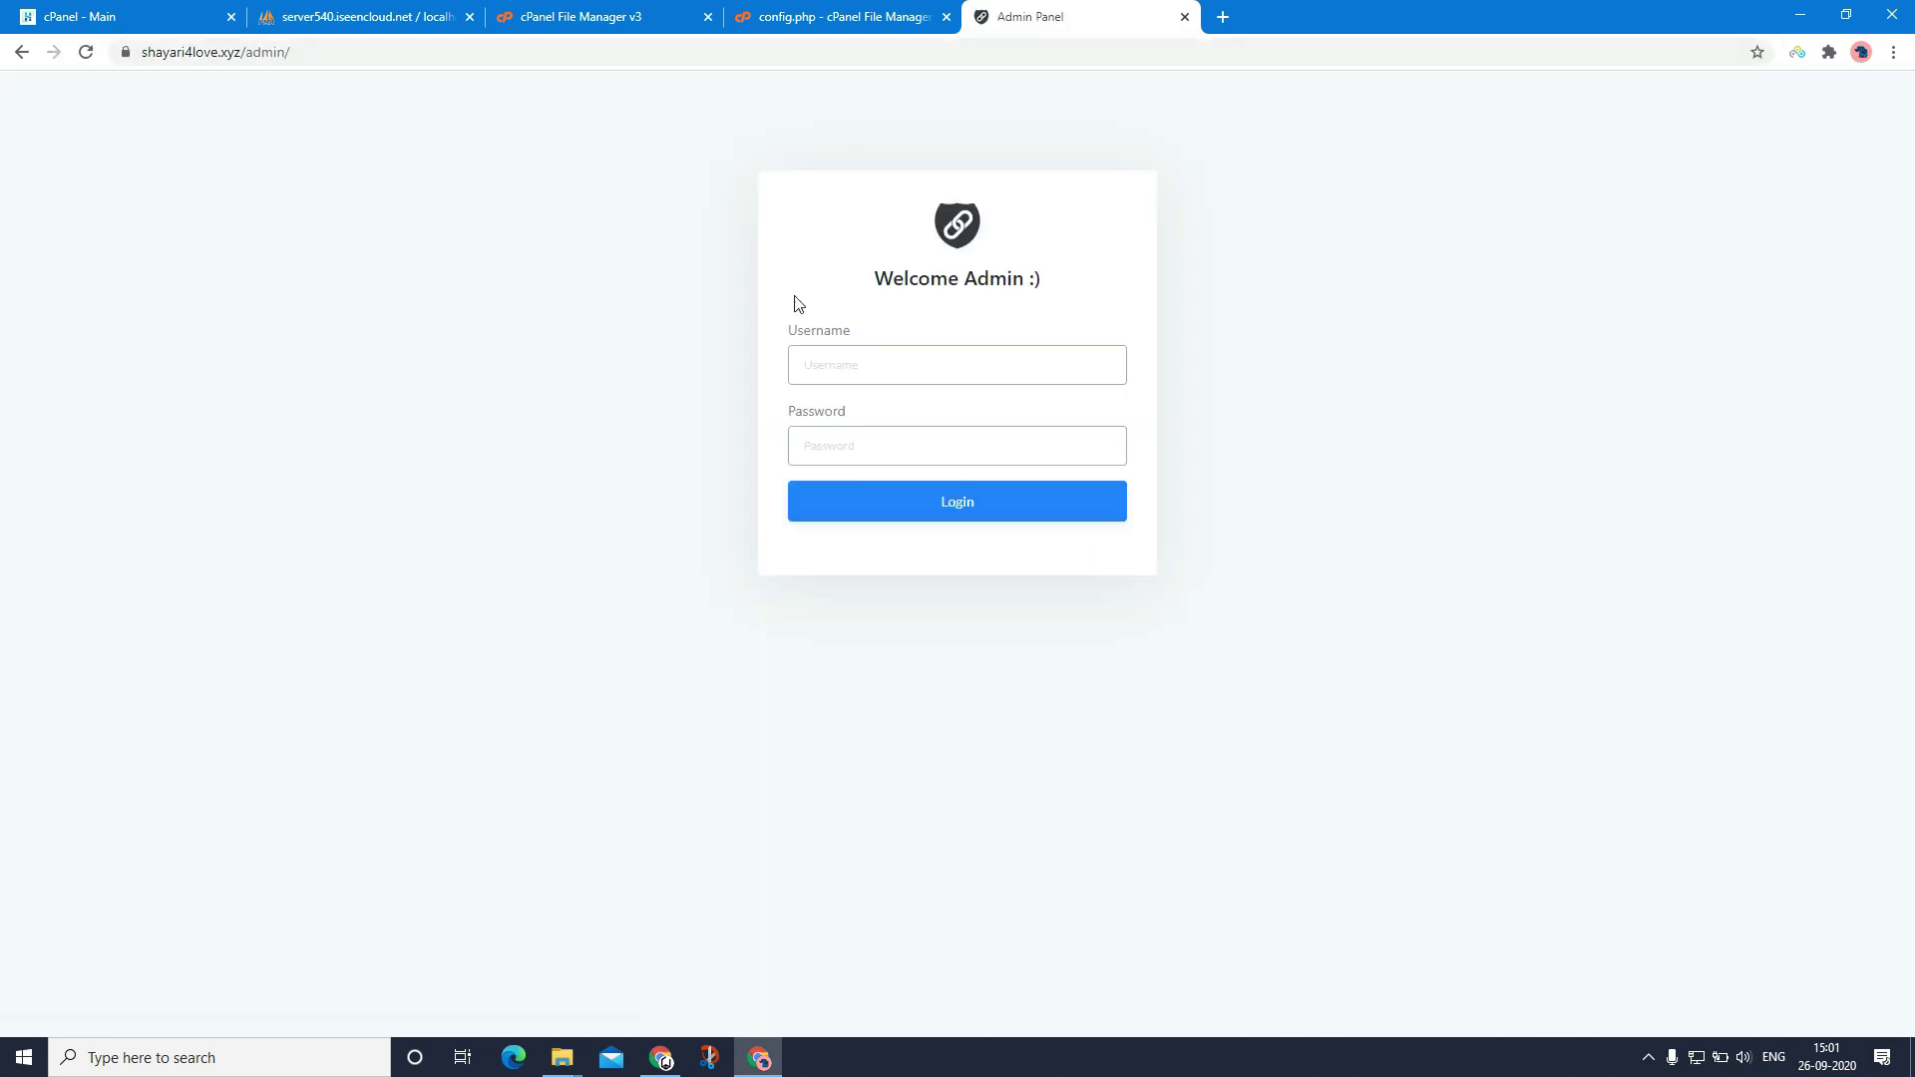
pyautogui.click(834, 359)
pyautogui.click(838, 407)
pyautogui.click(844, 442)
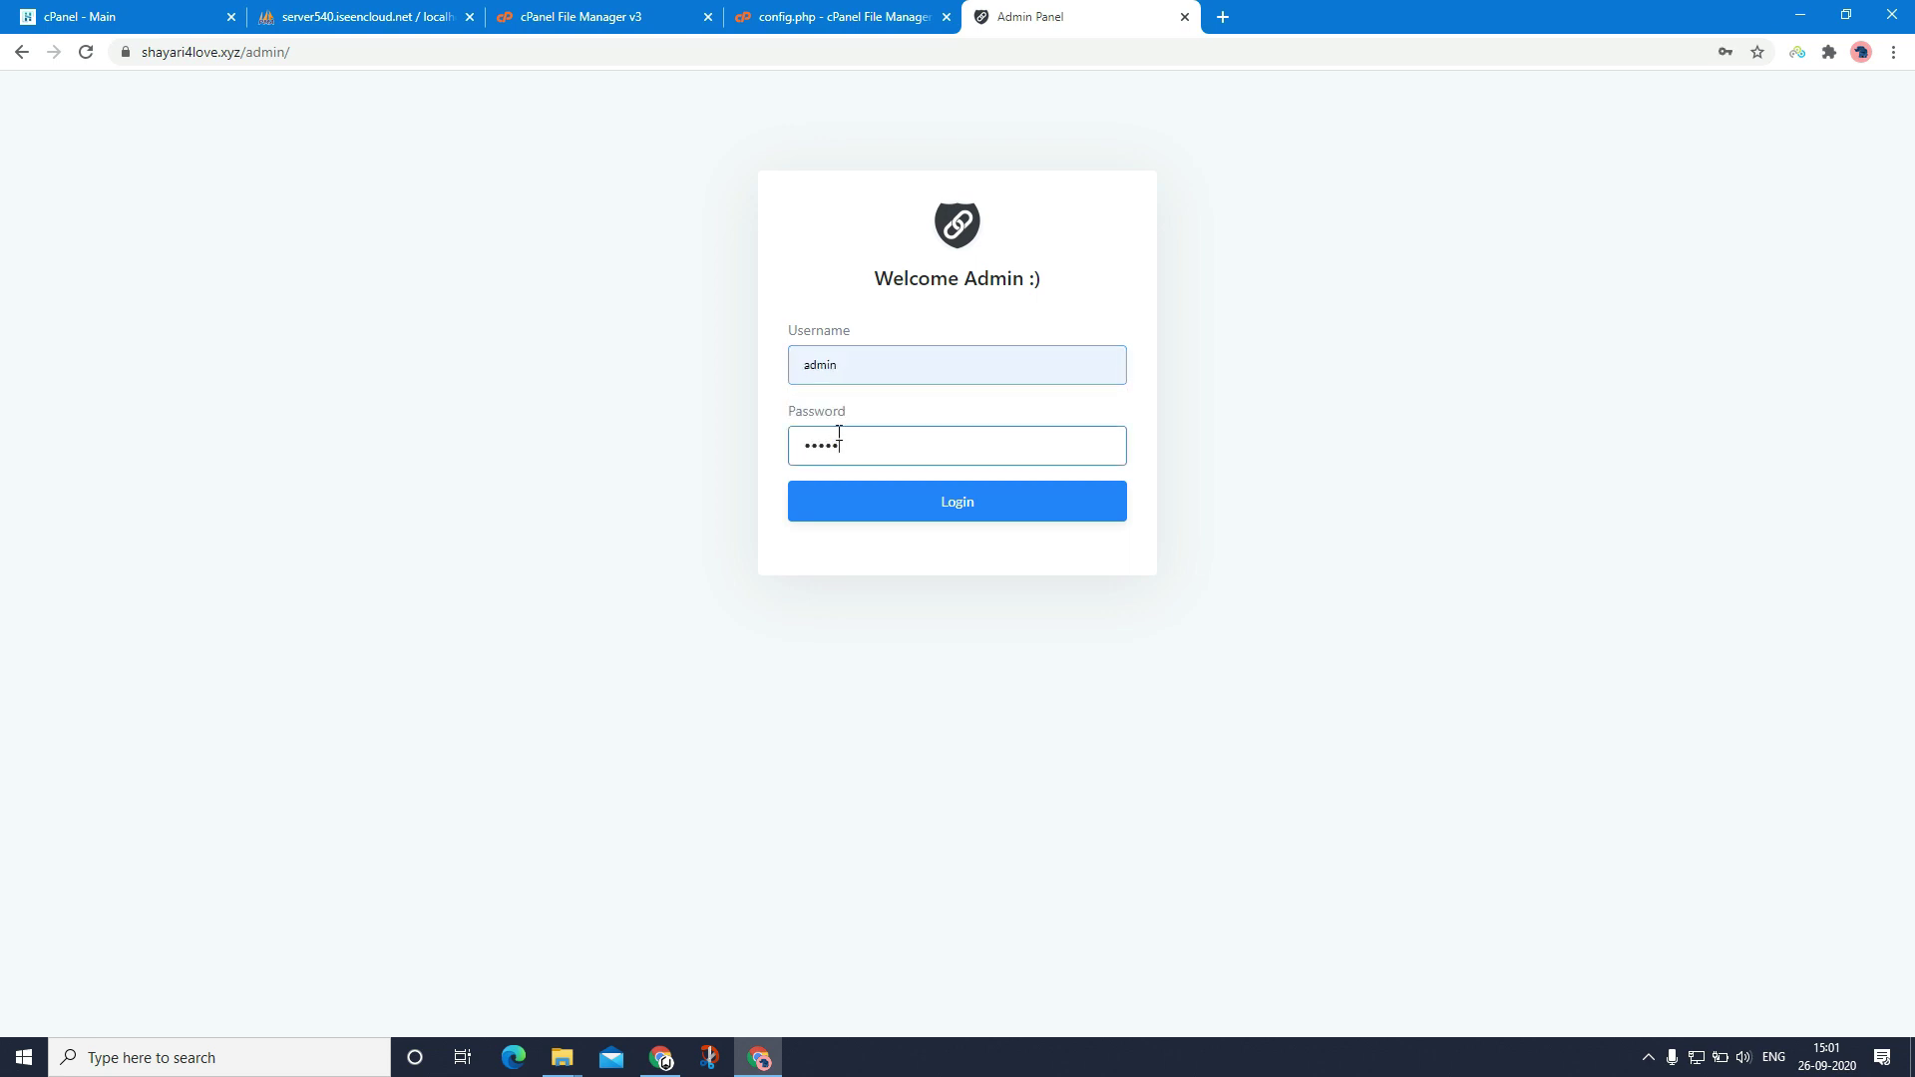
pyautogui.press('Return')
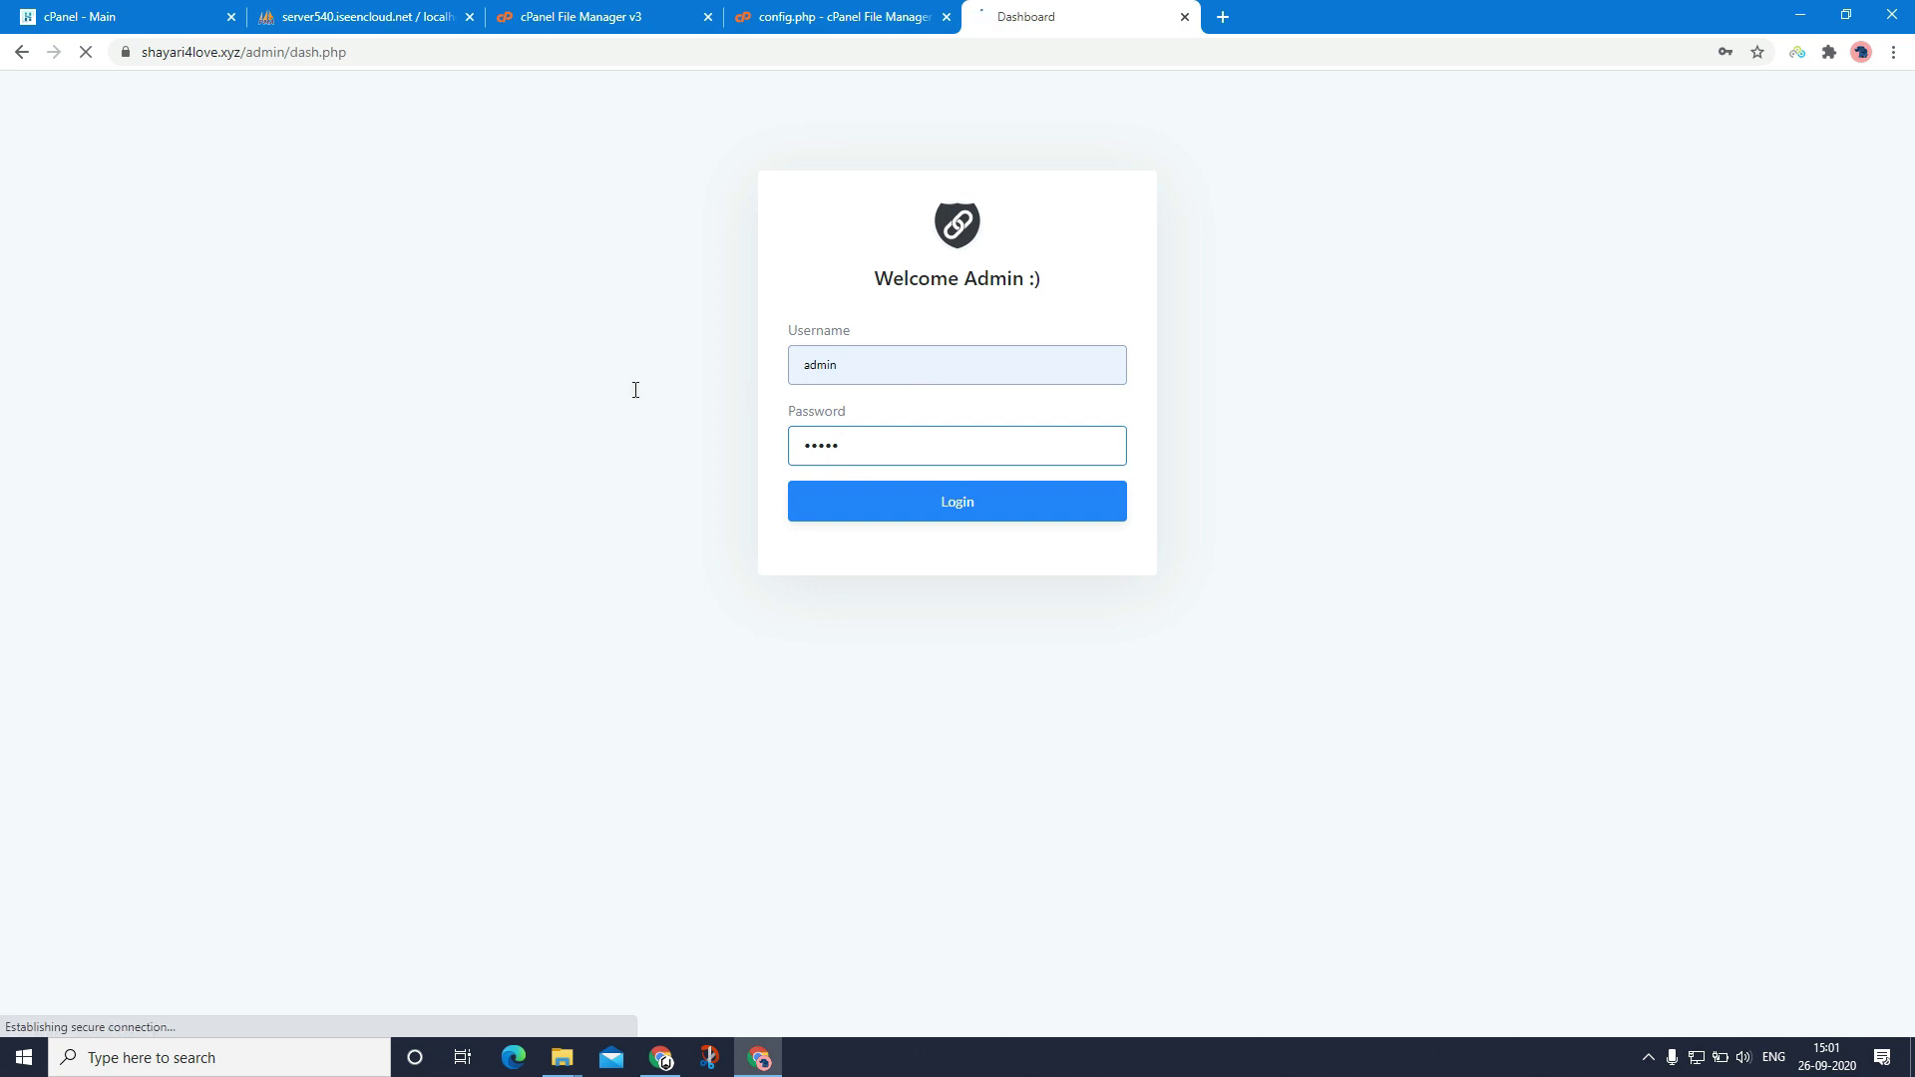
# Step: Save the login password in the browser and look over the admin dashboard
pyautogui.click(1664, 375)
pyautogui.scroll(-1, 928, 432)
pyautogui.scroll(1, 709, 671)
pyautogui.scroll(-2, 556, 775)
pyautogui.scroll(-1, 555, 775)
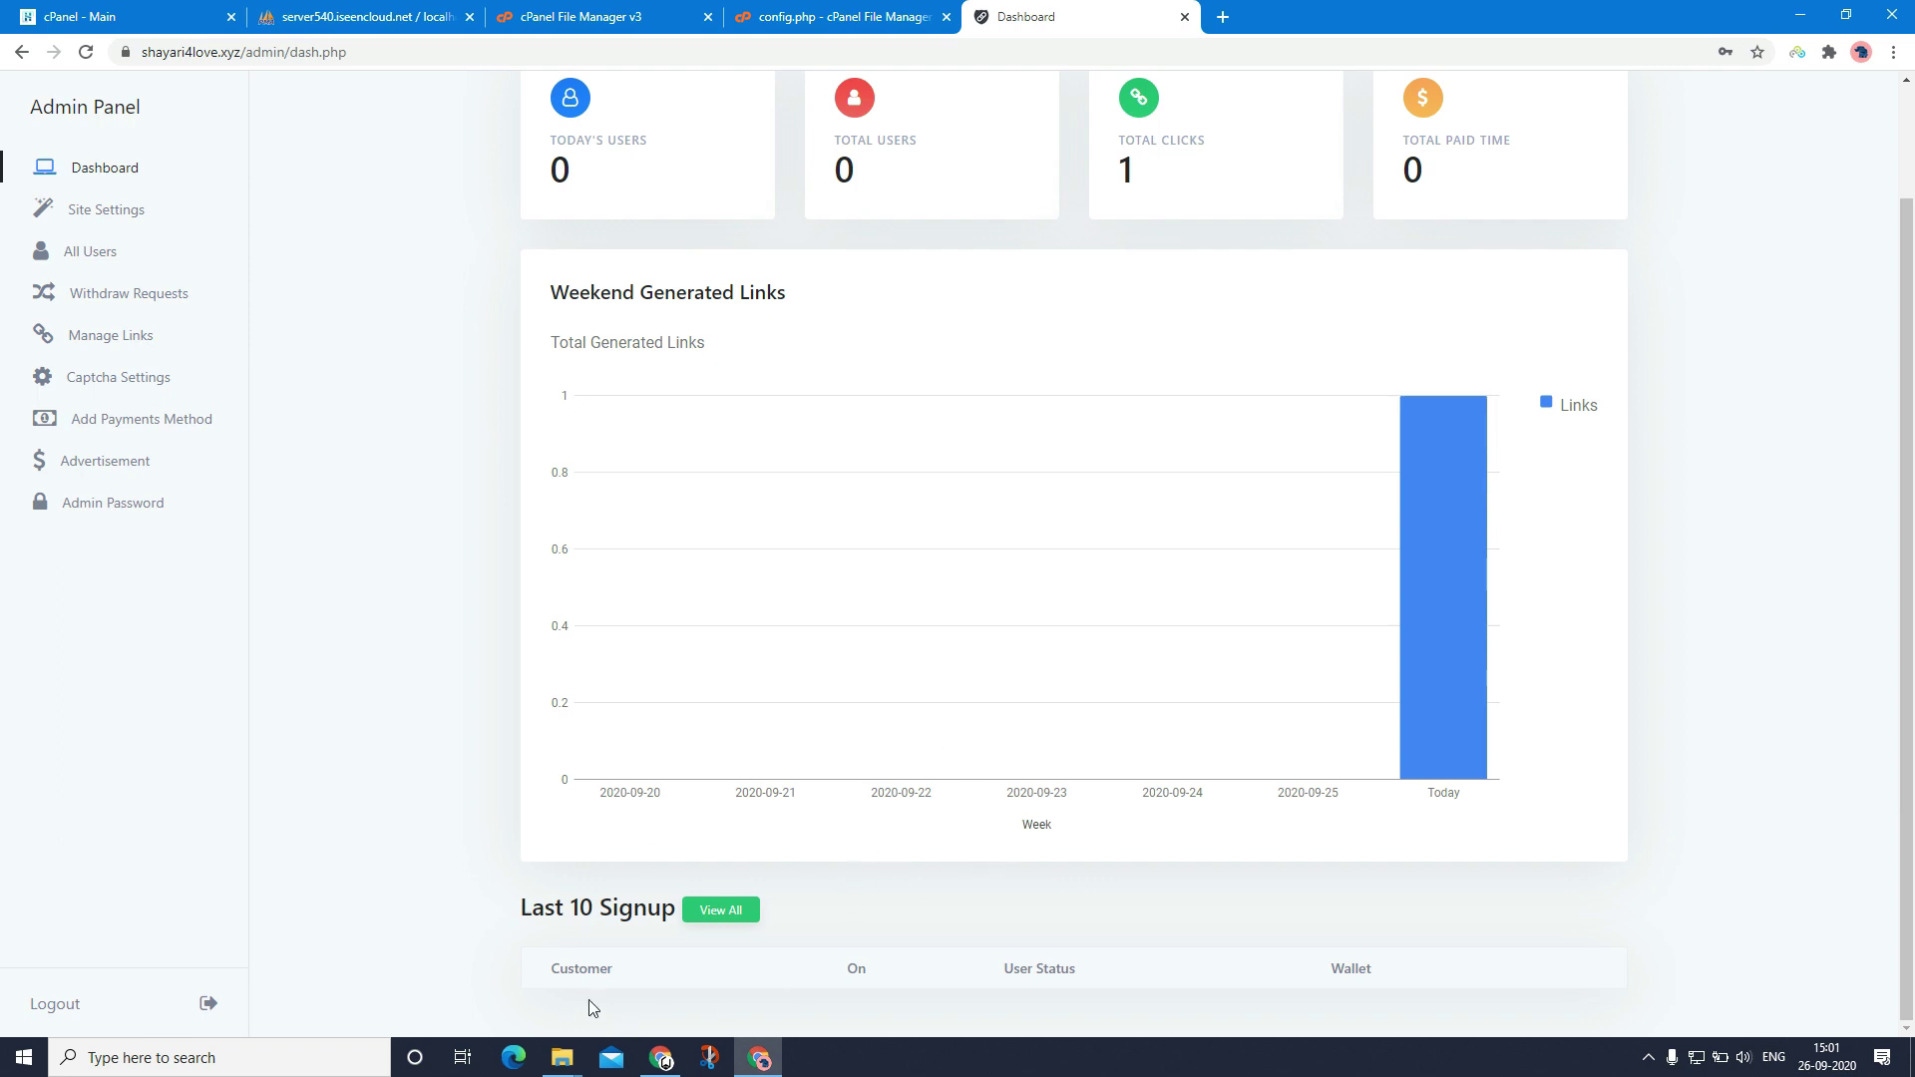
pyautogui.scroll(2, 1684, 681)
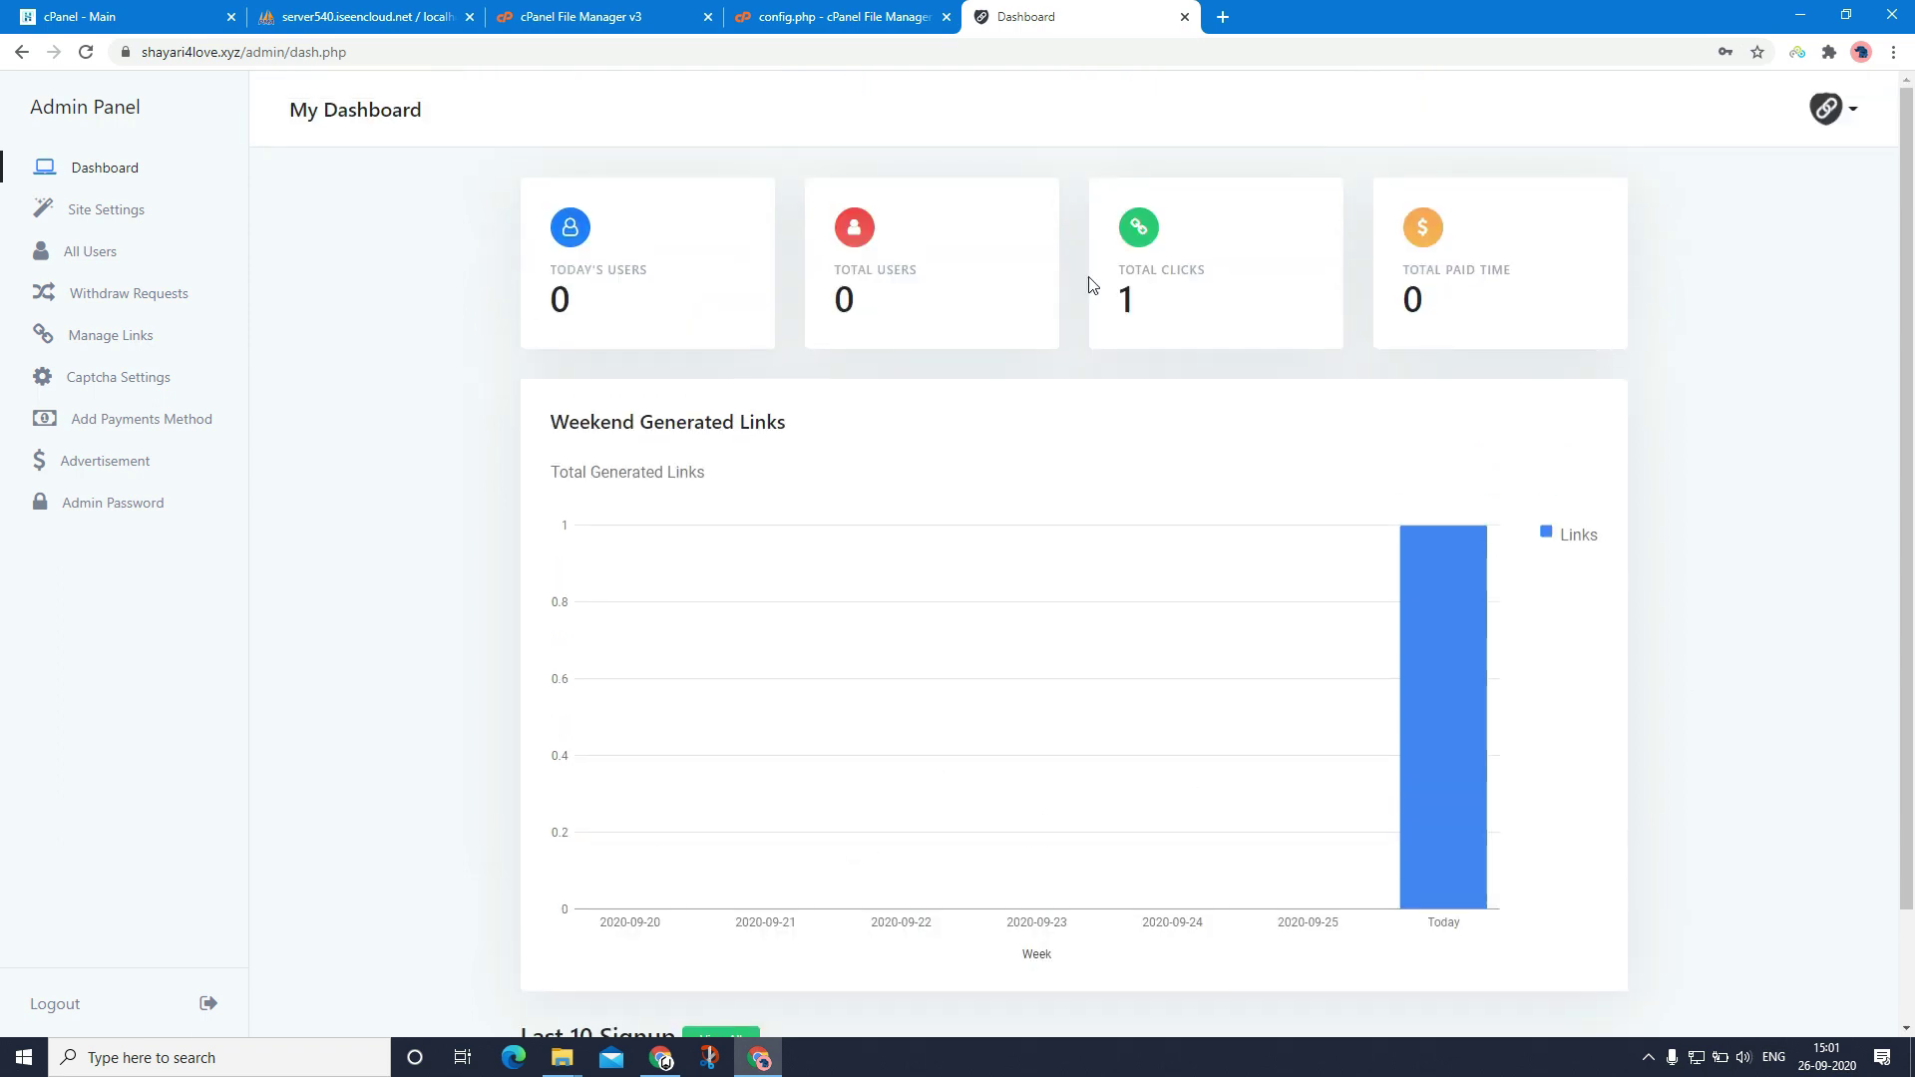
# Step: Replace the Site Name 'LinkShield' with 'Link 4 Free' in Site Settings and update
pyautogui.click(79, 212)
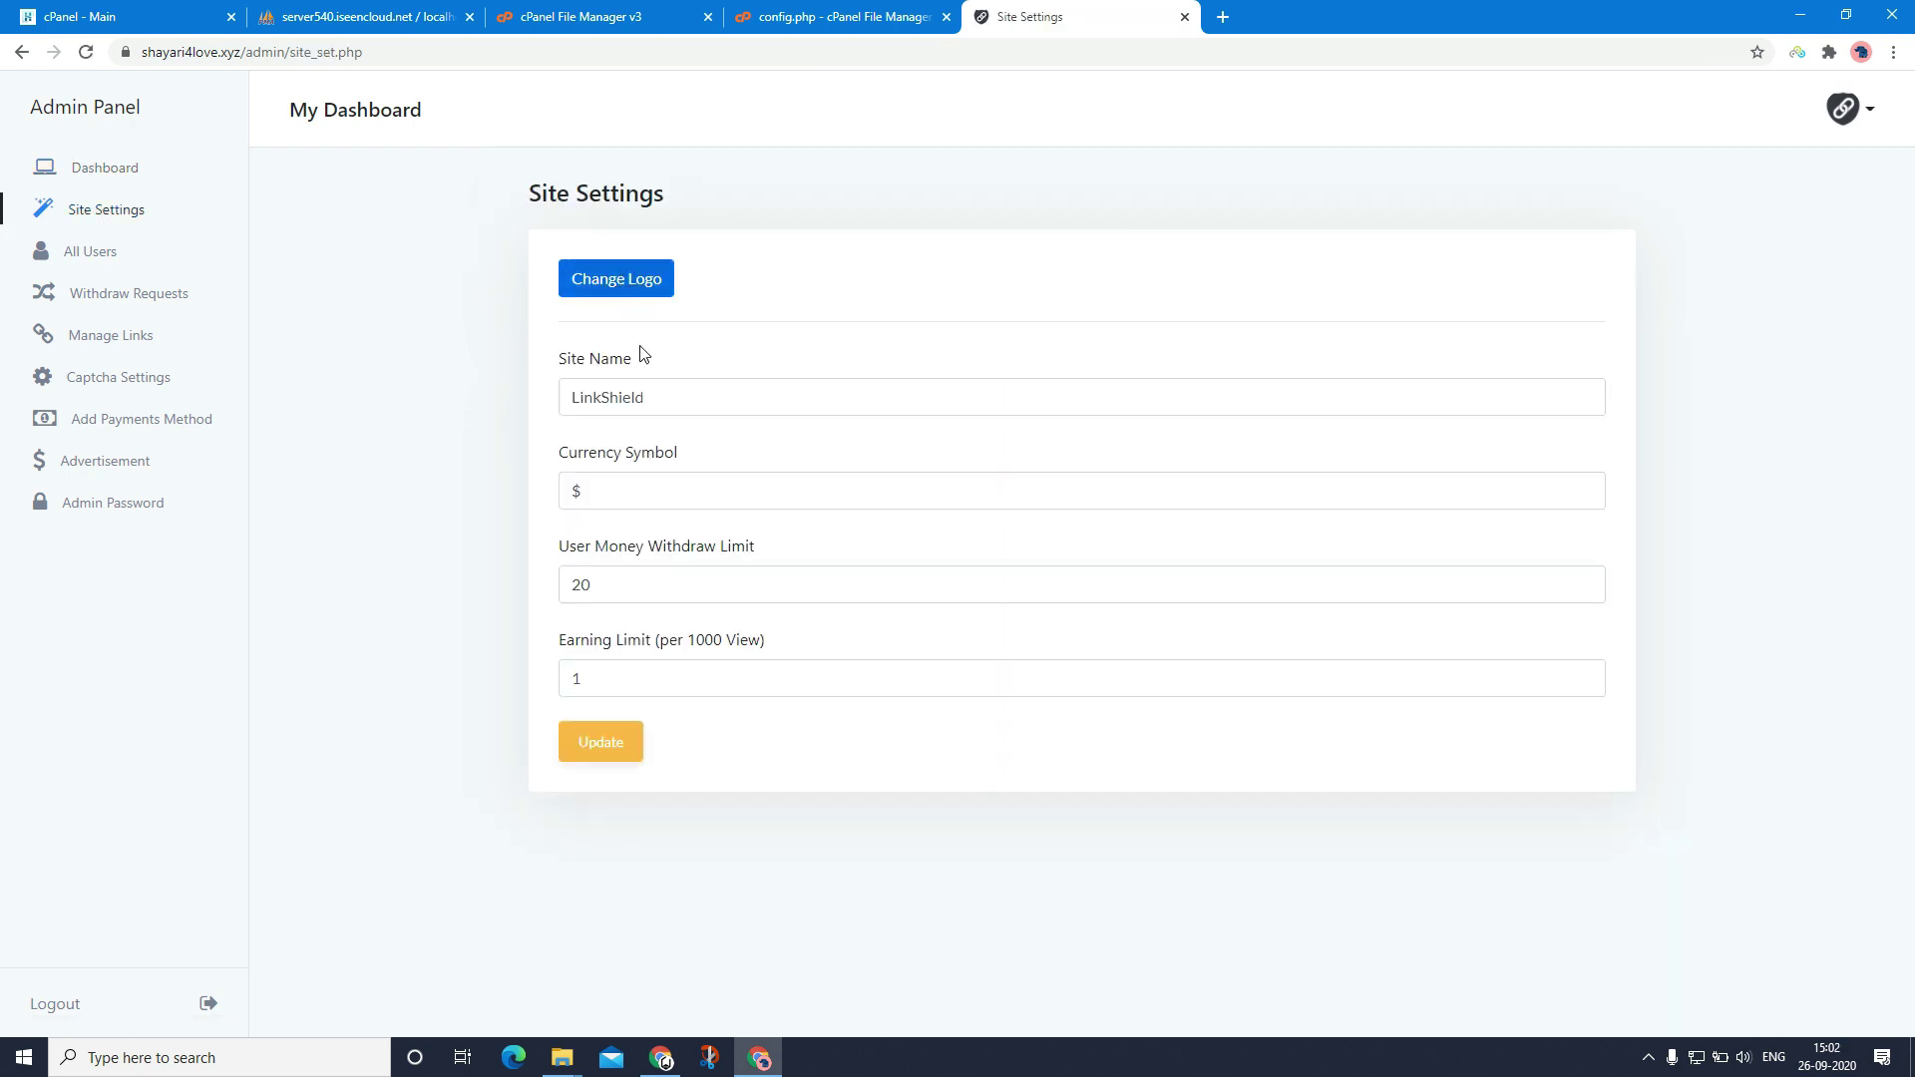
pyautogui.doubleClick(640, 397)
pyautogui.write('L')
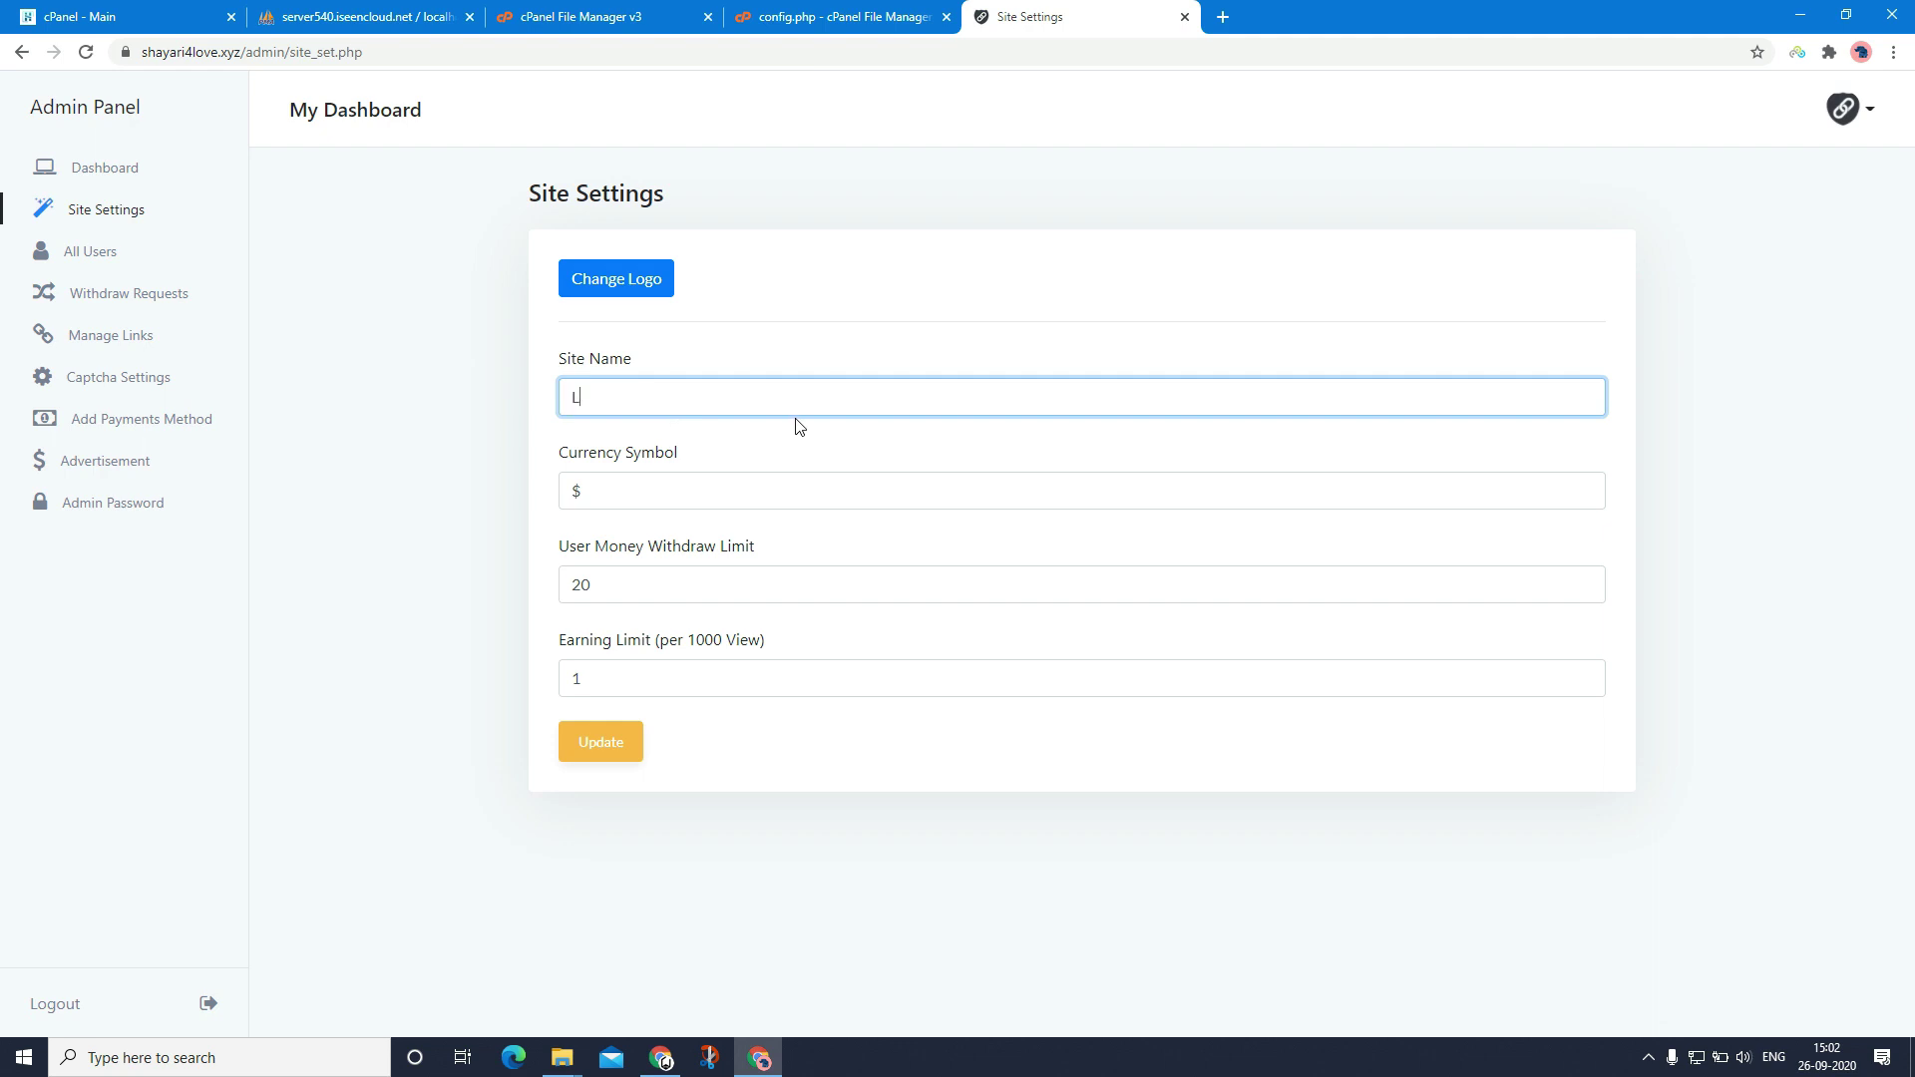
pyautogui.write('ink 4 Free')
pyautogui.click(579, 758)
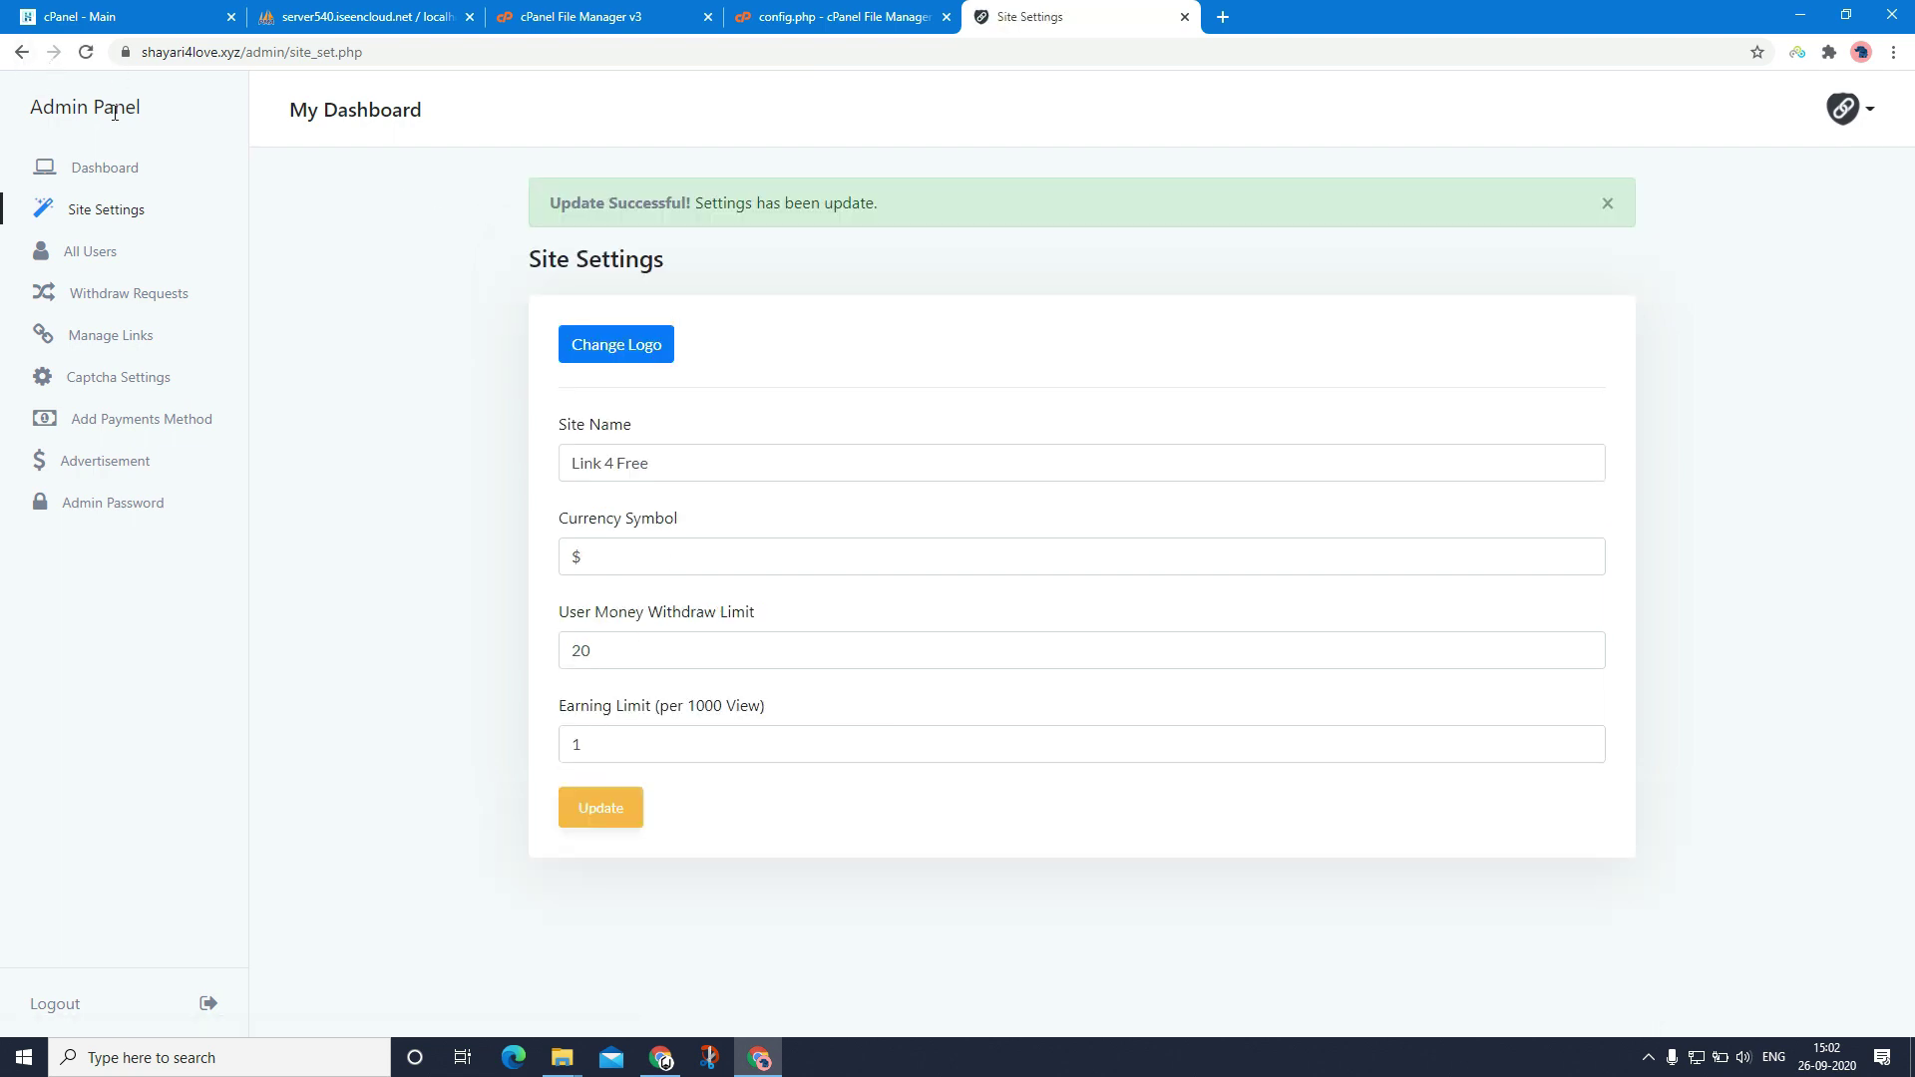
# Step: Reload Site Settings, then copy the base site address and load it in a new tab
pyautogui.press('F5')
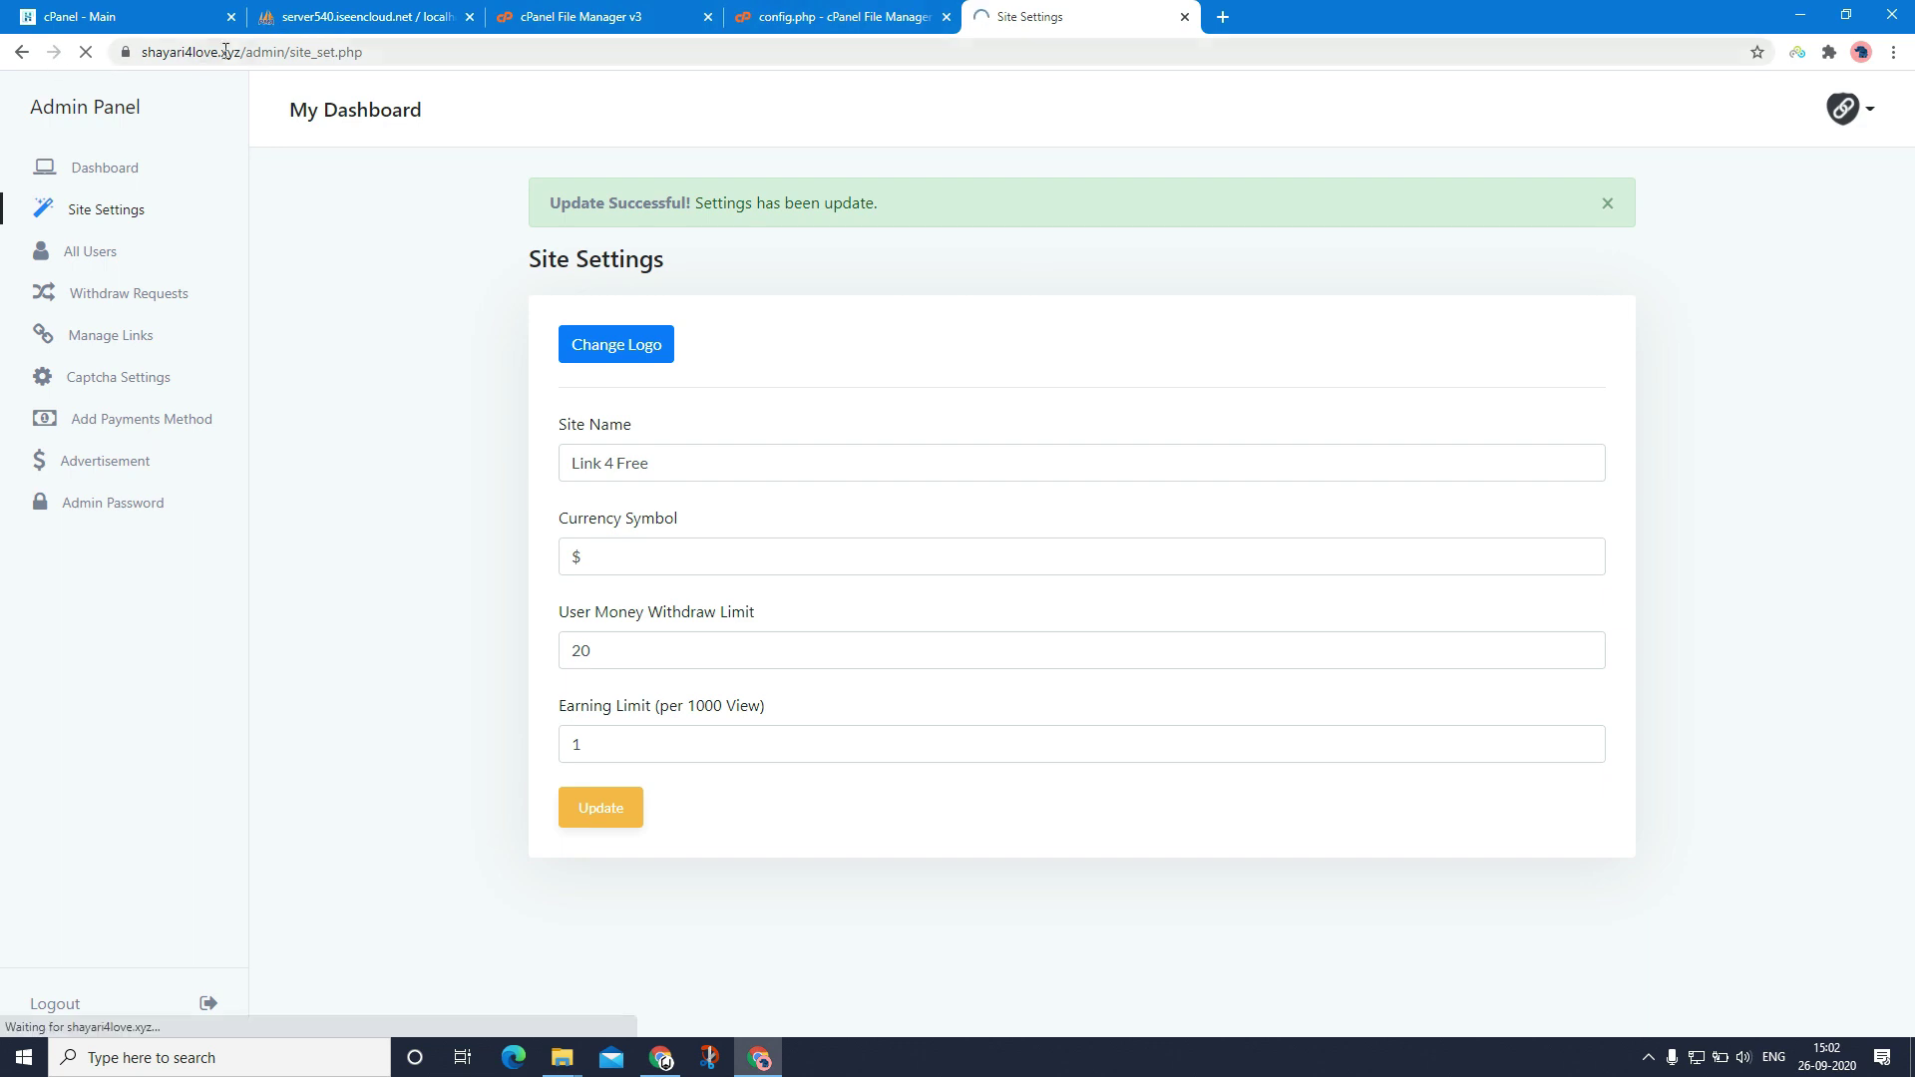
pyautogui.click(242, 51)
pyautogui.moveTo(290, 52); pyautogui.dragTo(140, 52)
pyautogui.rightClick(210, 52)
pyautogui.click(286, 161)
pyautogui.click(1224, 16)
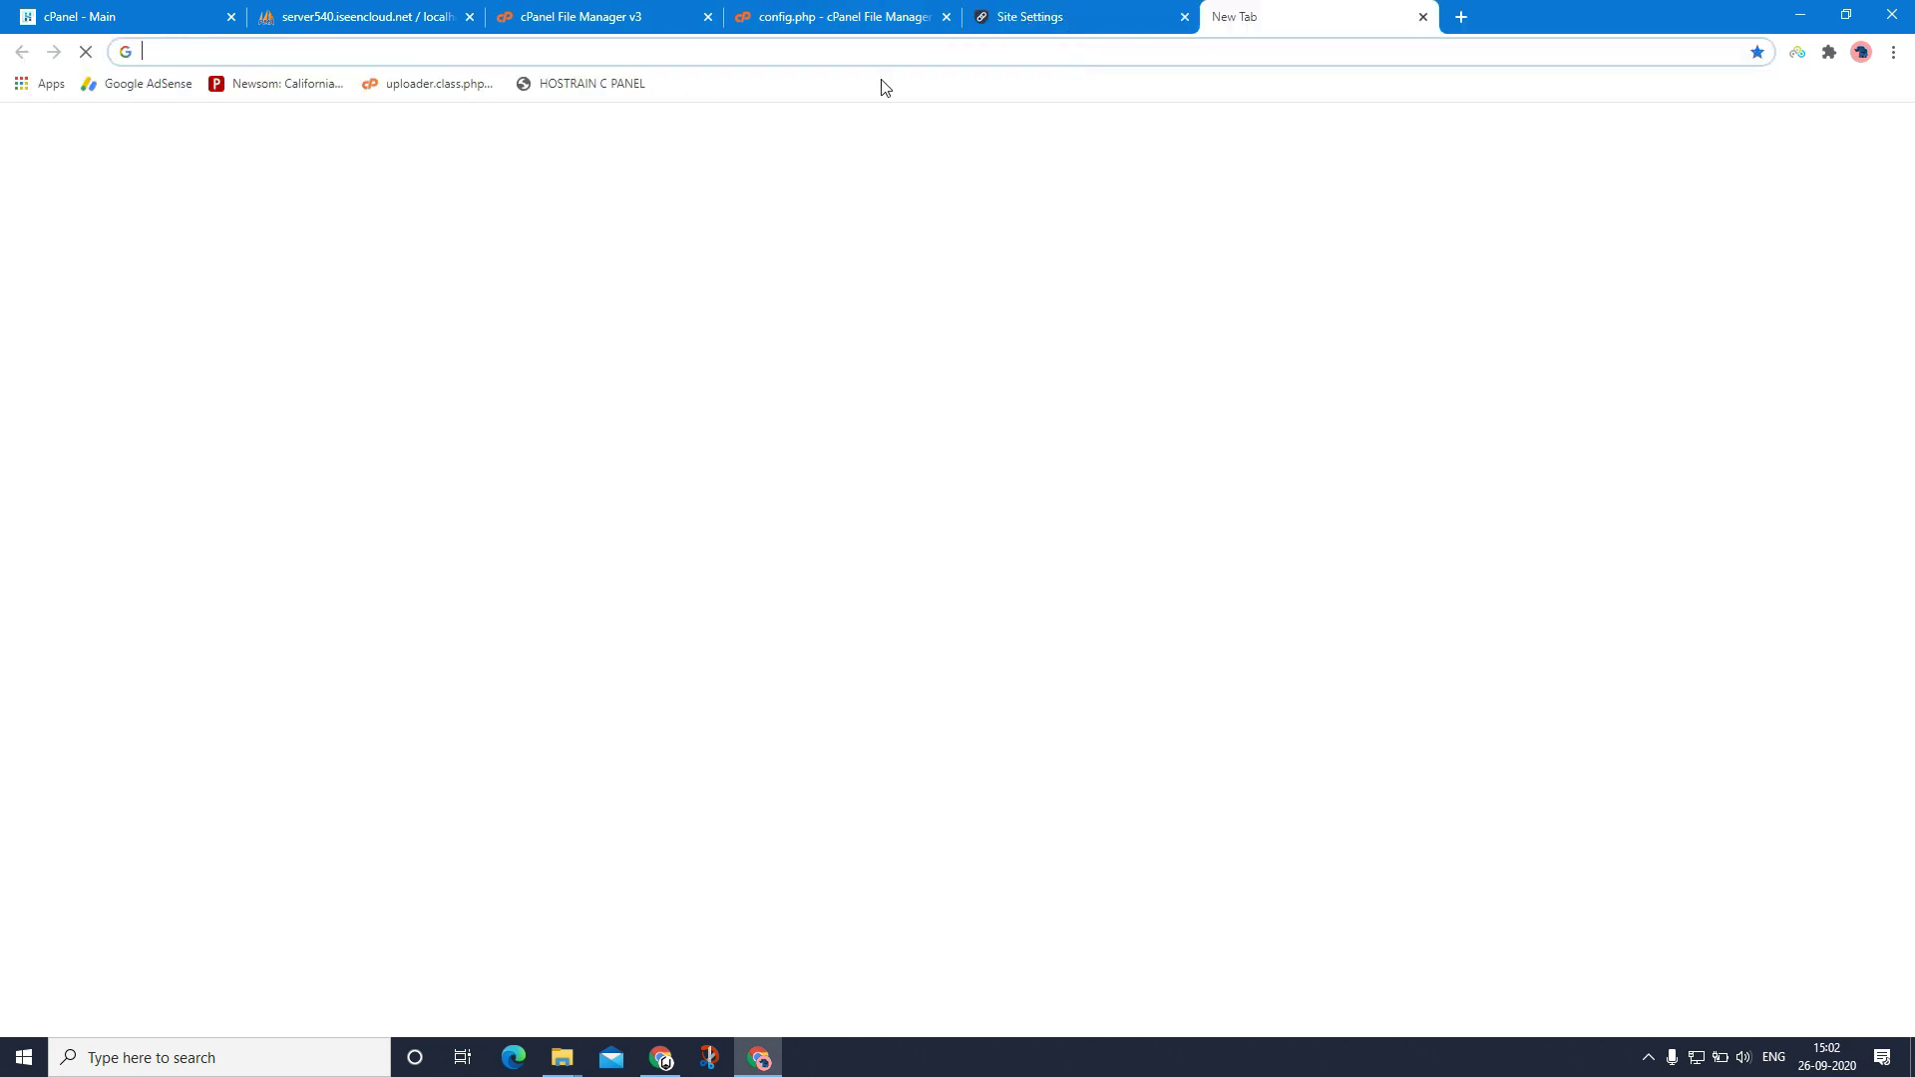
pyautogui.hotkey('ctrl', 'v')
pyautogui.press('Return')
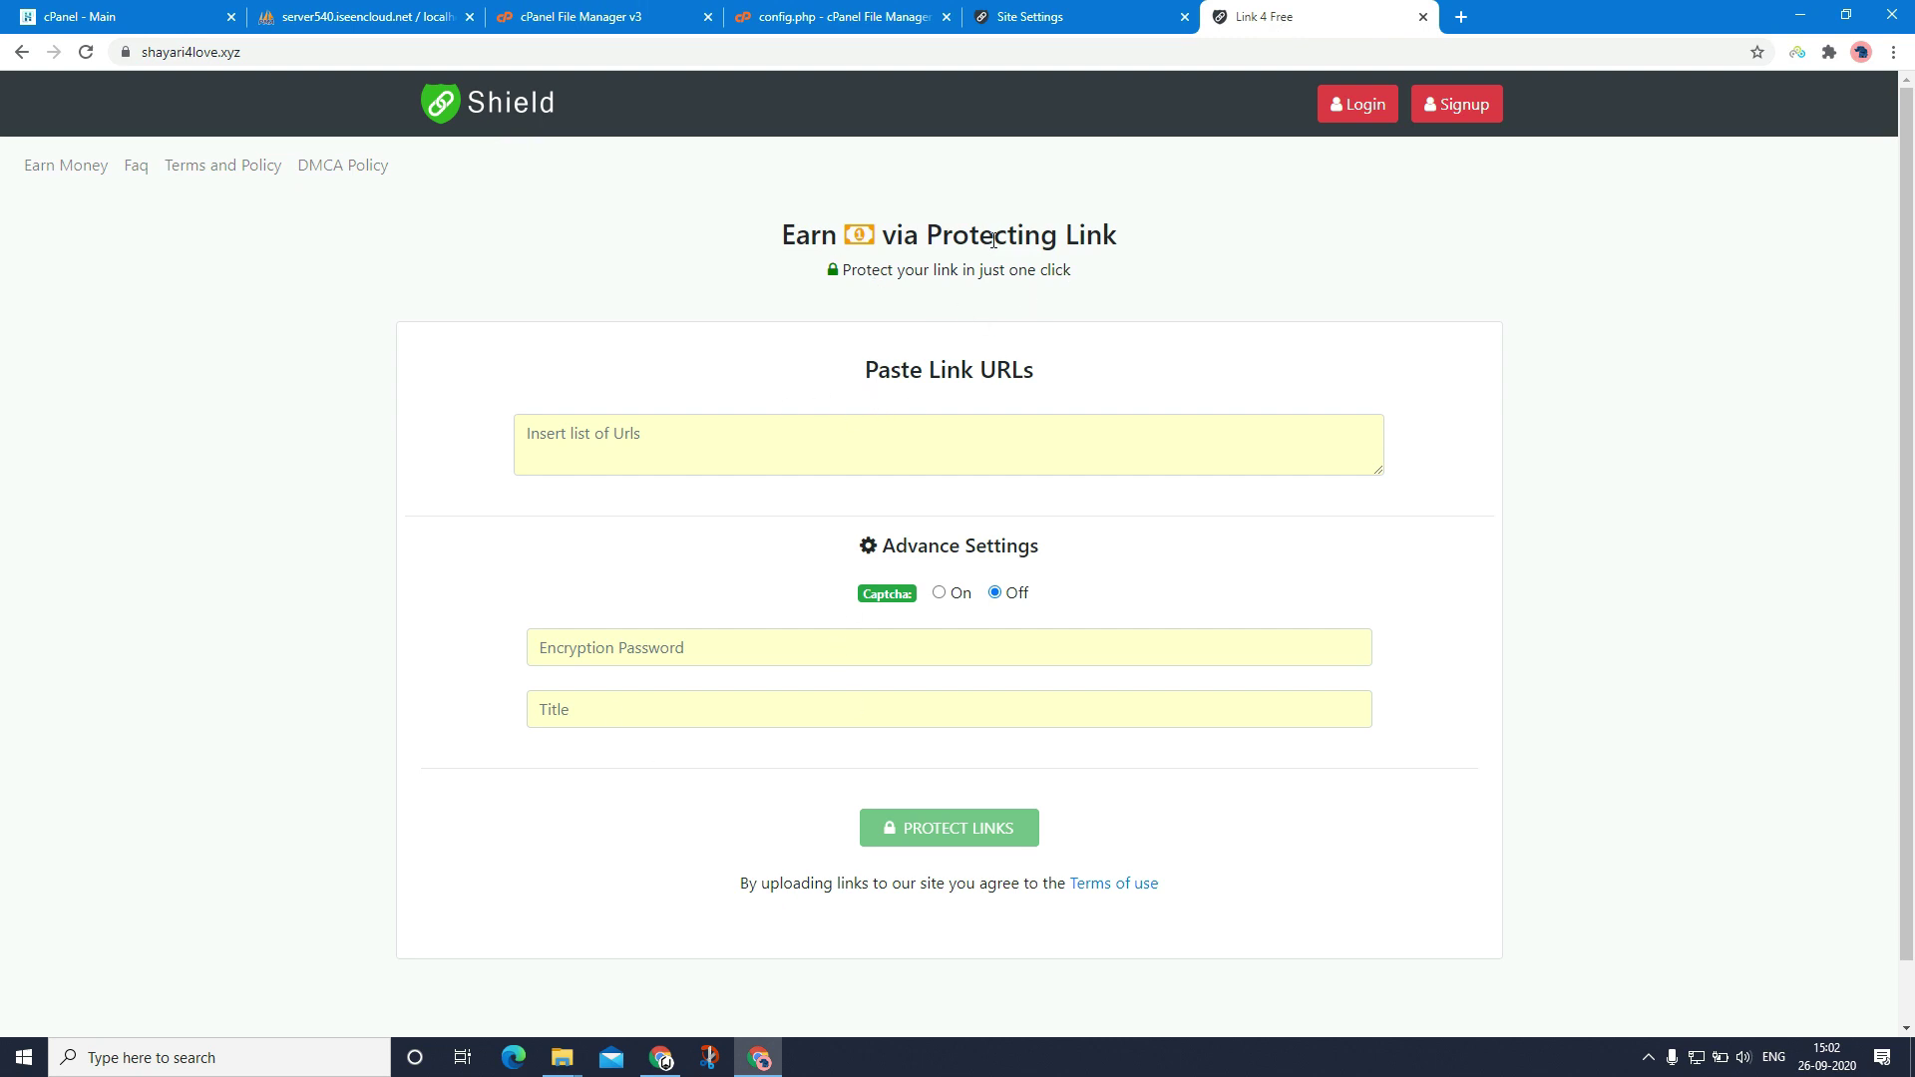
# Step: Compare windows and scroll through the public home page now titled 'Link 4 Free'
pyautogui.click(1030, 17)
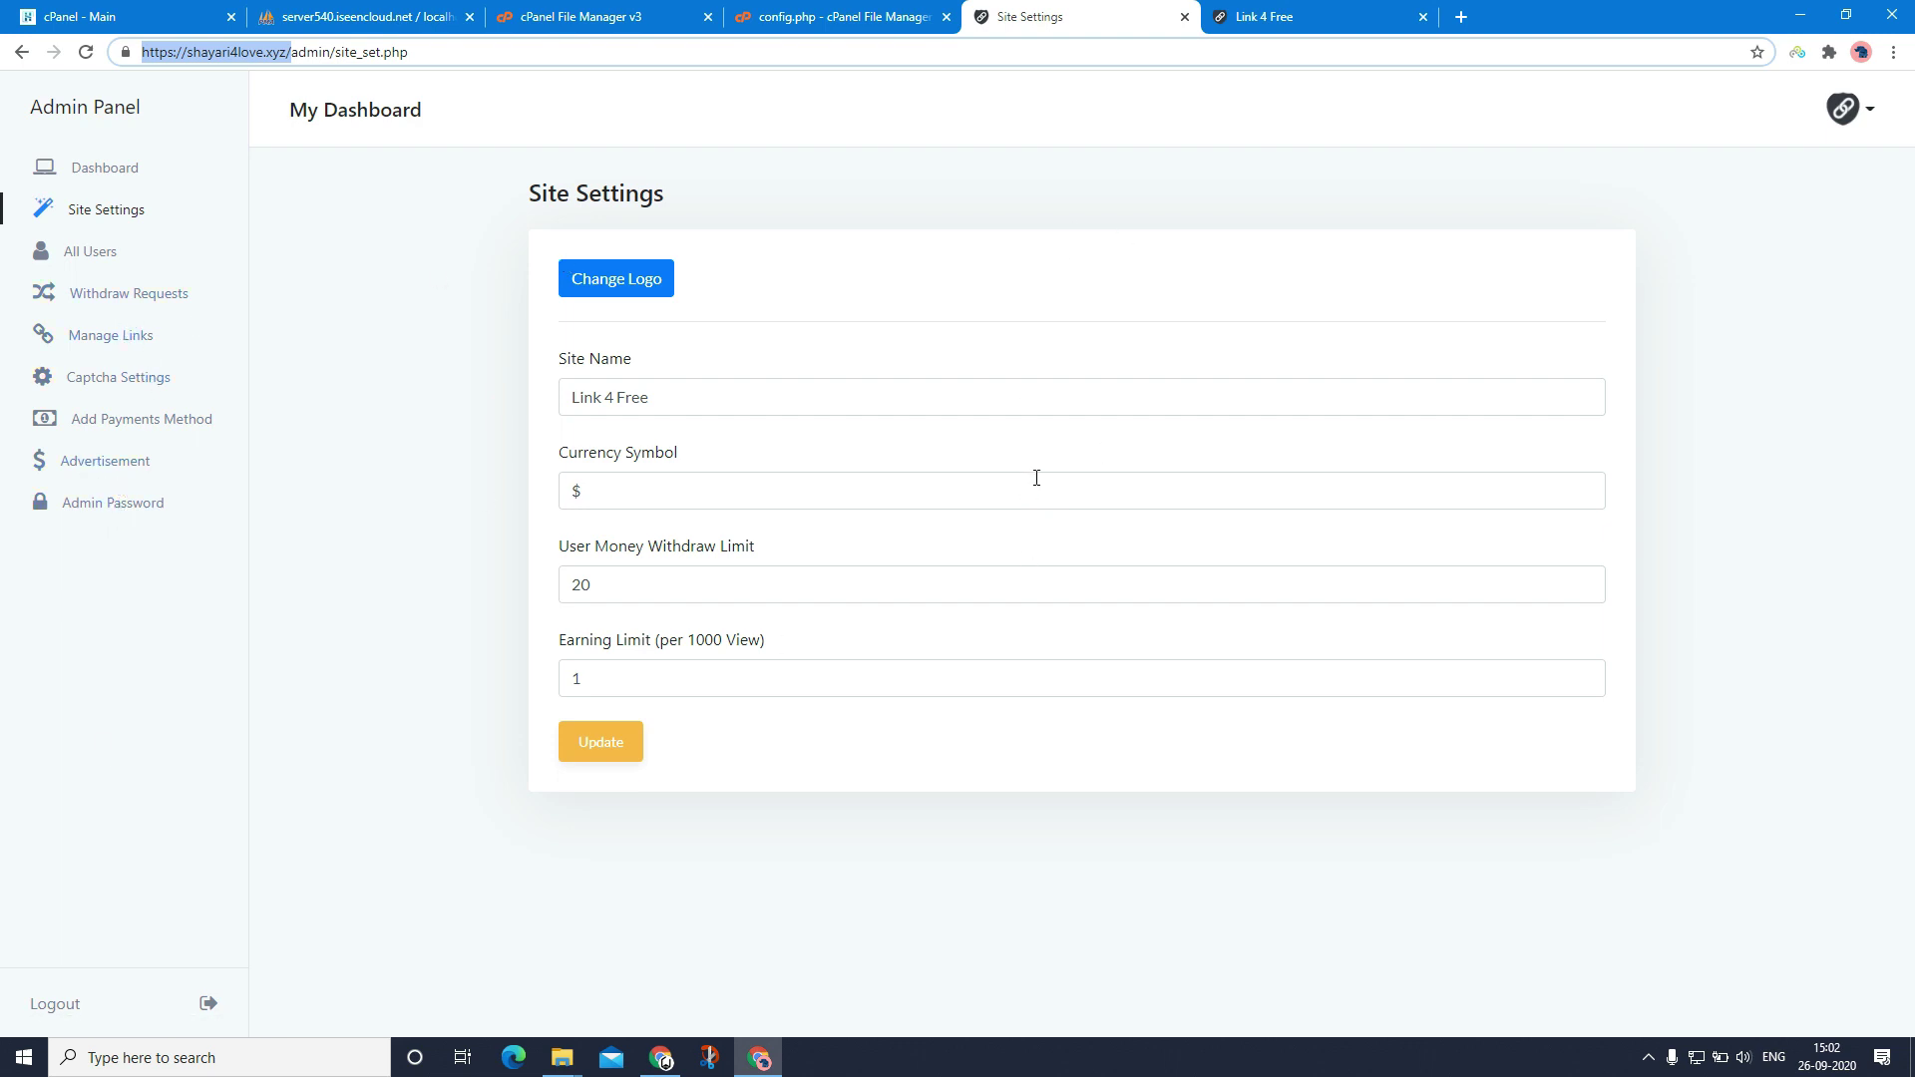
pyautogui.click(1219, 19)
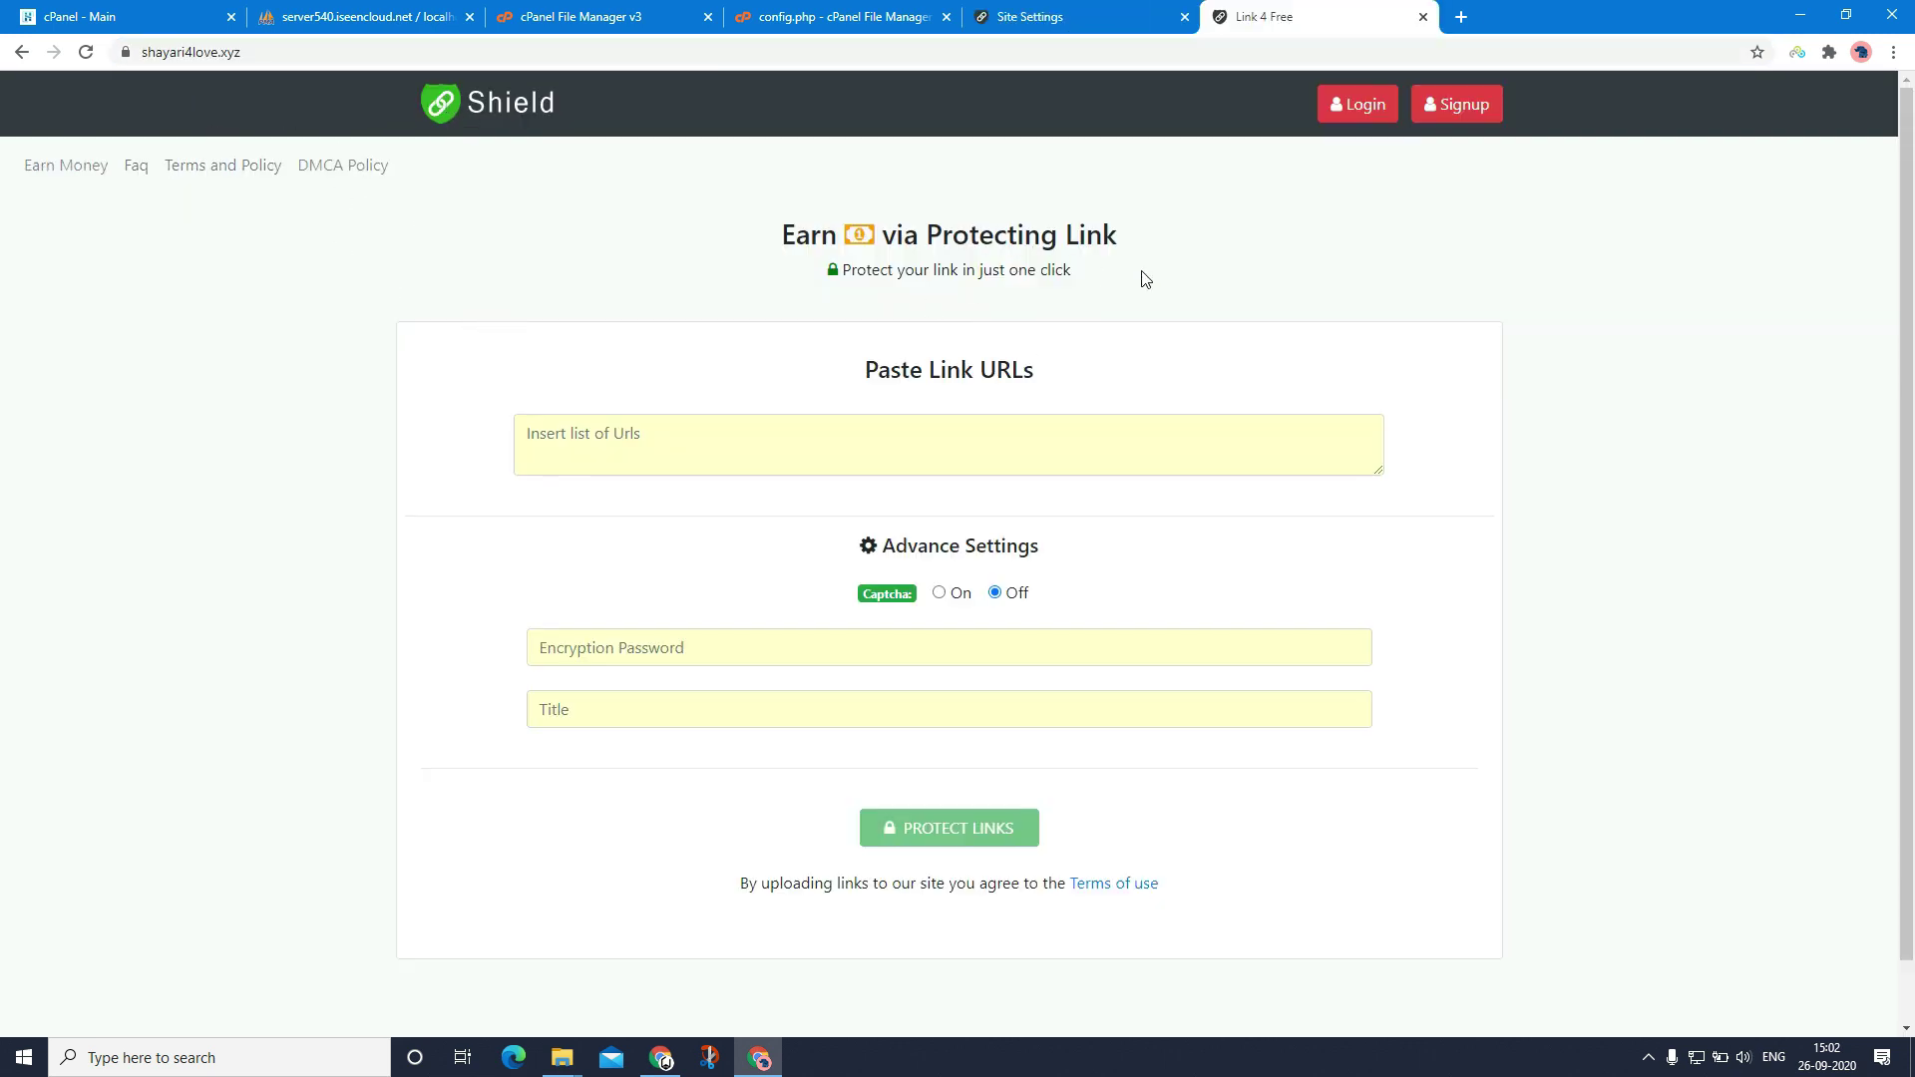
pyautogui.click(679, 1060)
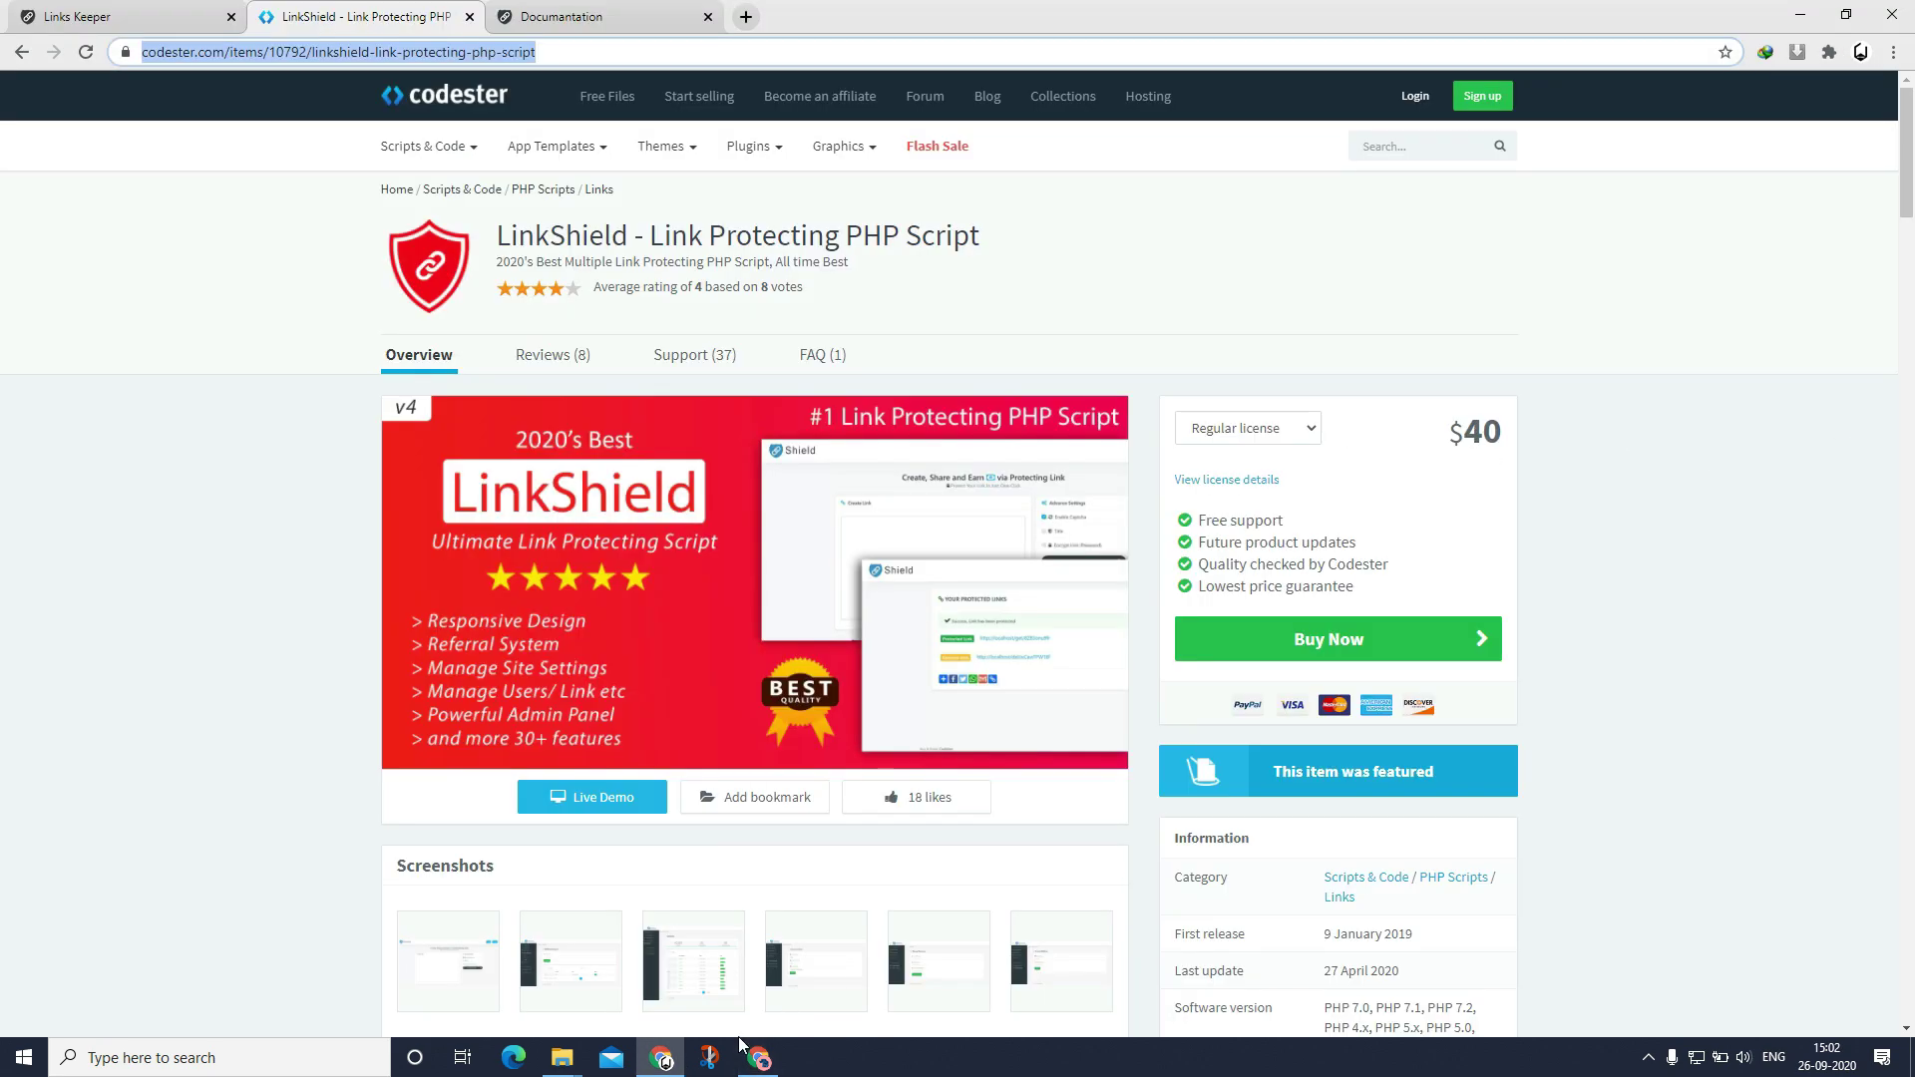
pyautogui.click(759, 1058)
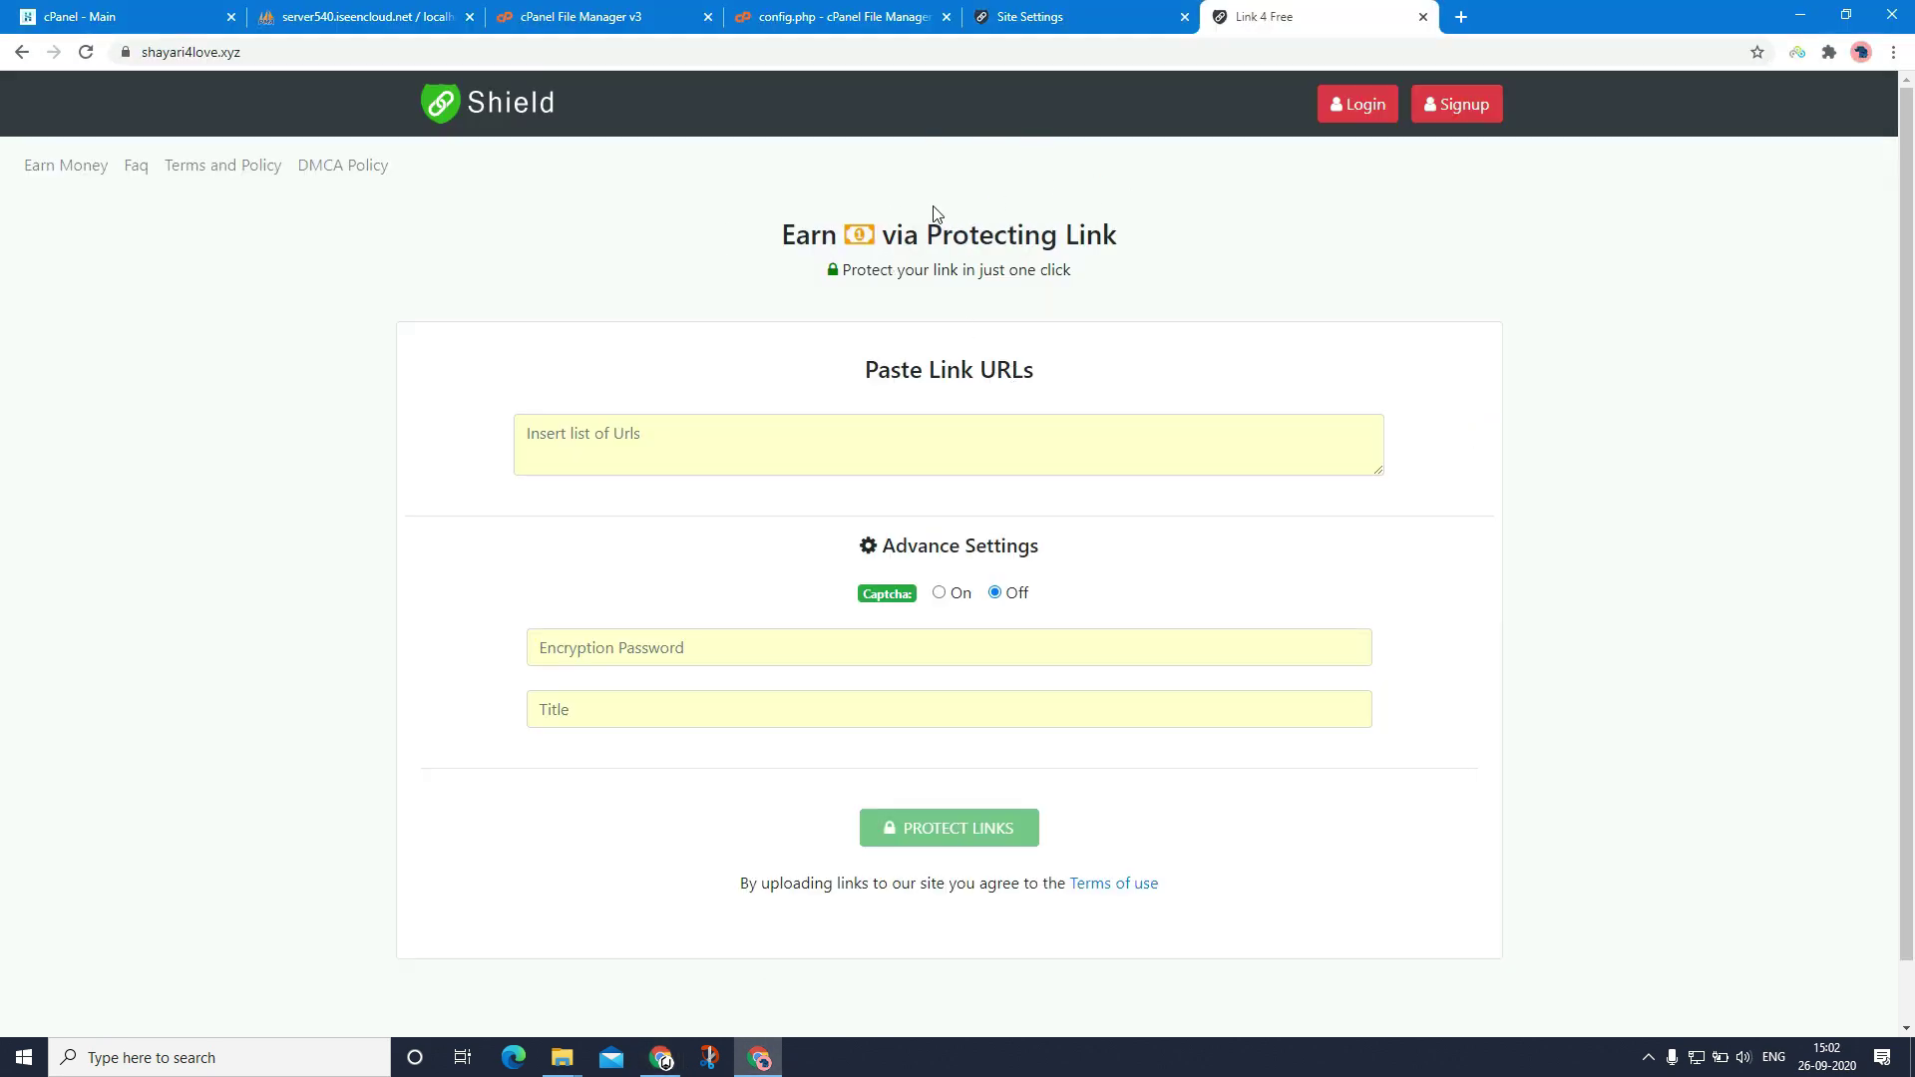
pyautogui.scroll(-1, 628, 245)
pyautogui.scroll(1, 633, 262)
pyautogui.scroll(-1, 632, 265)
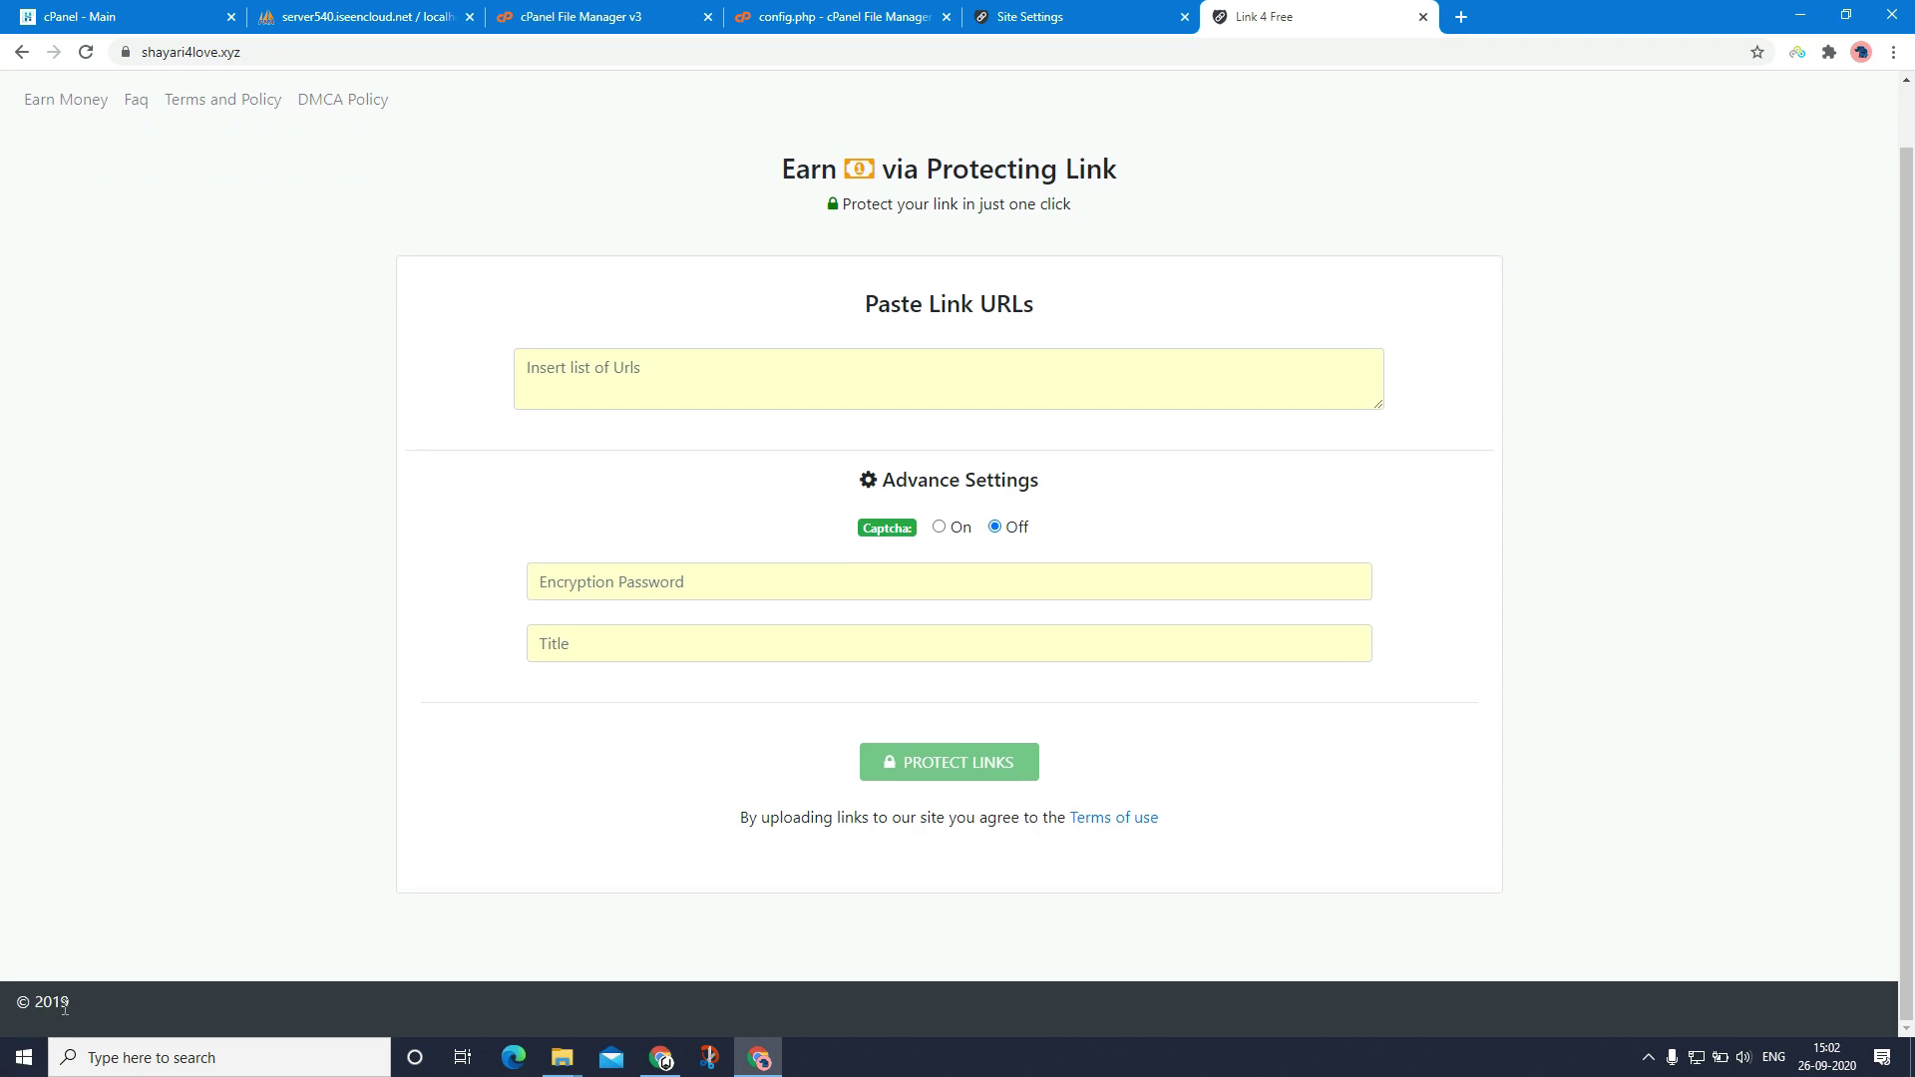
pyautogui.scroll(1, 144, 729)
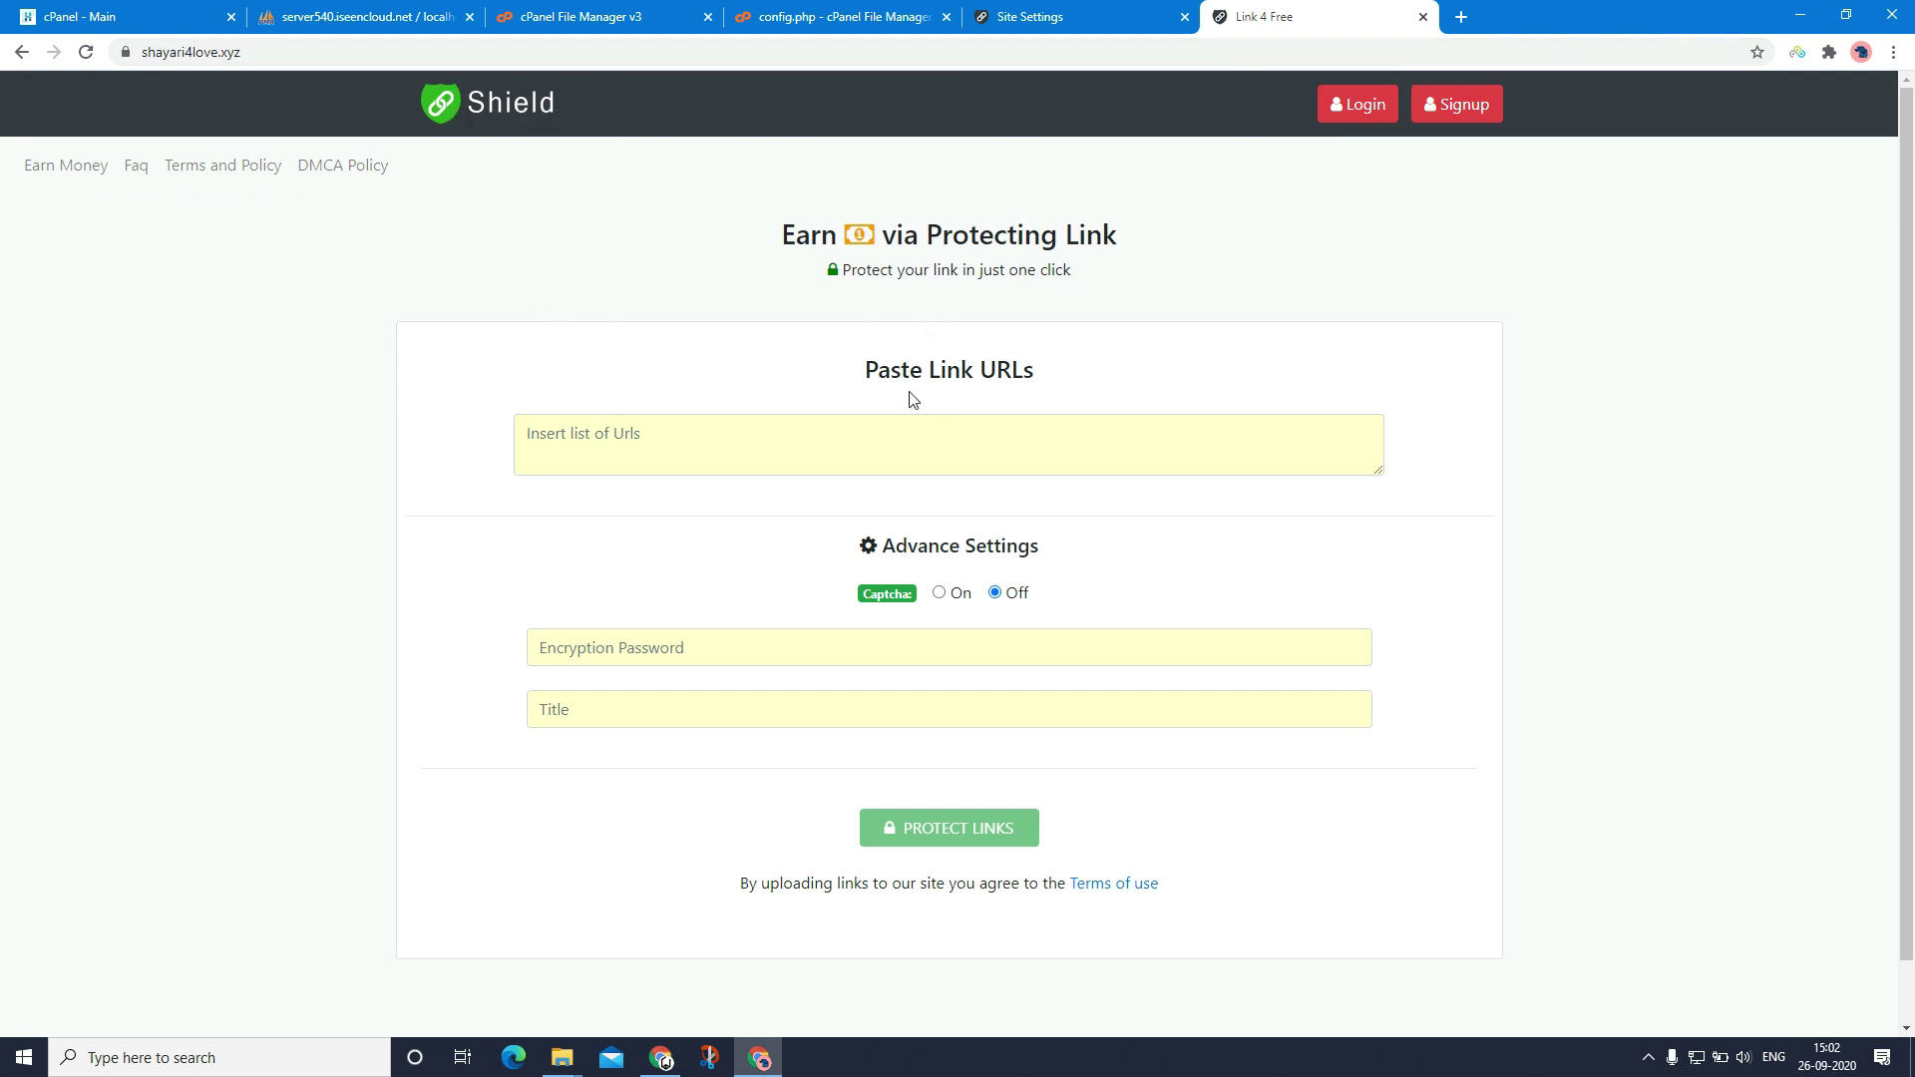
pyautogui.scroll(-1, 912, 400)
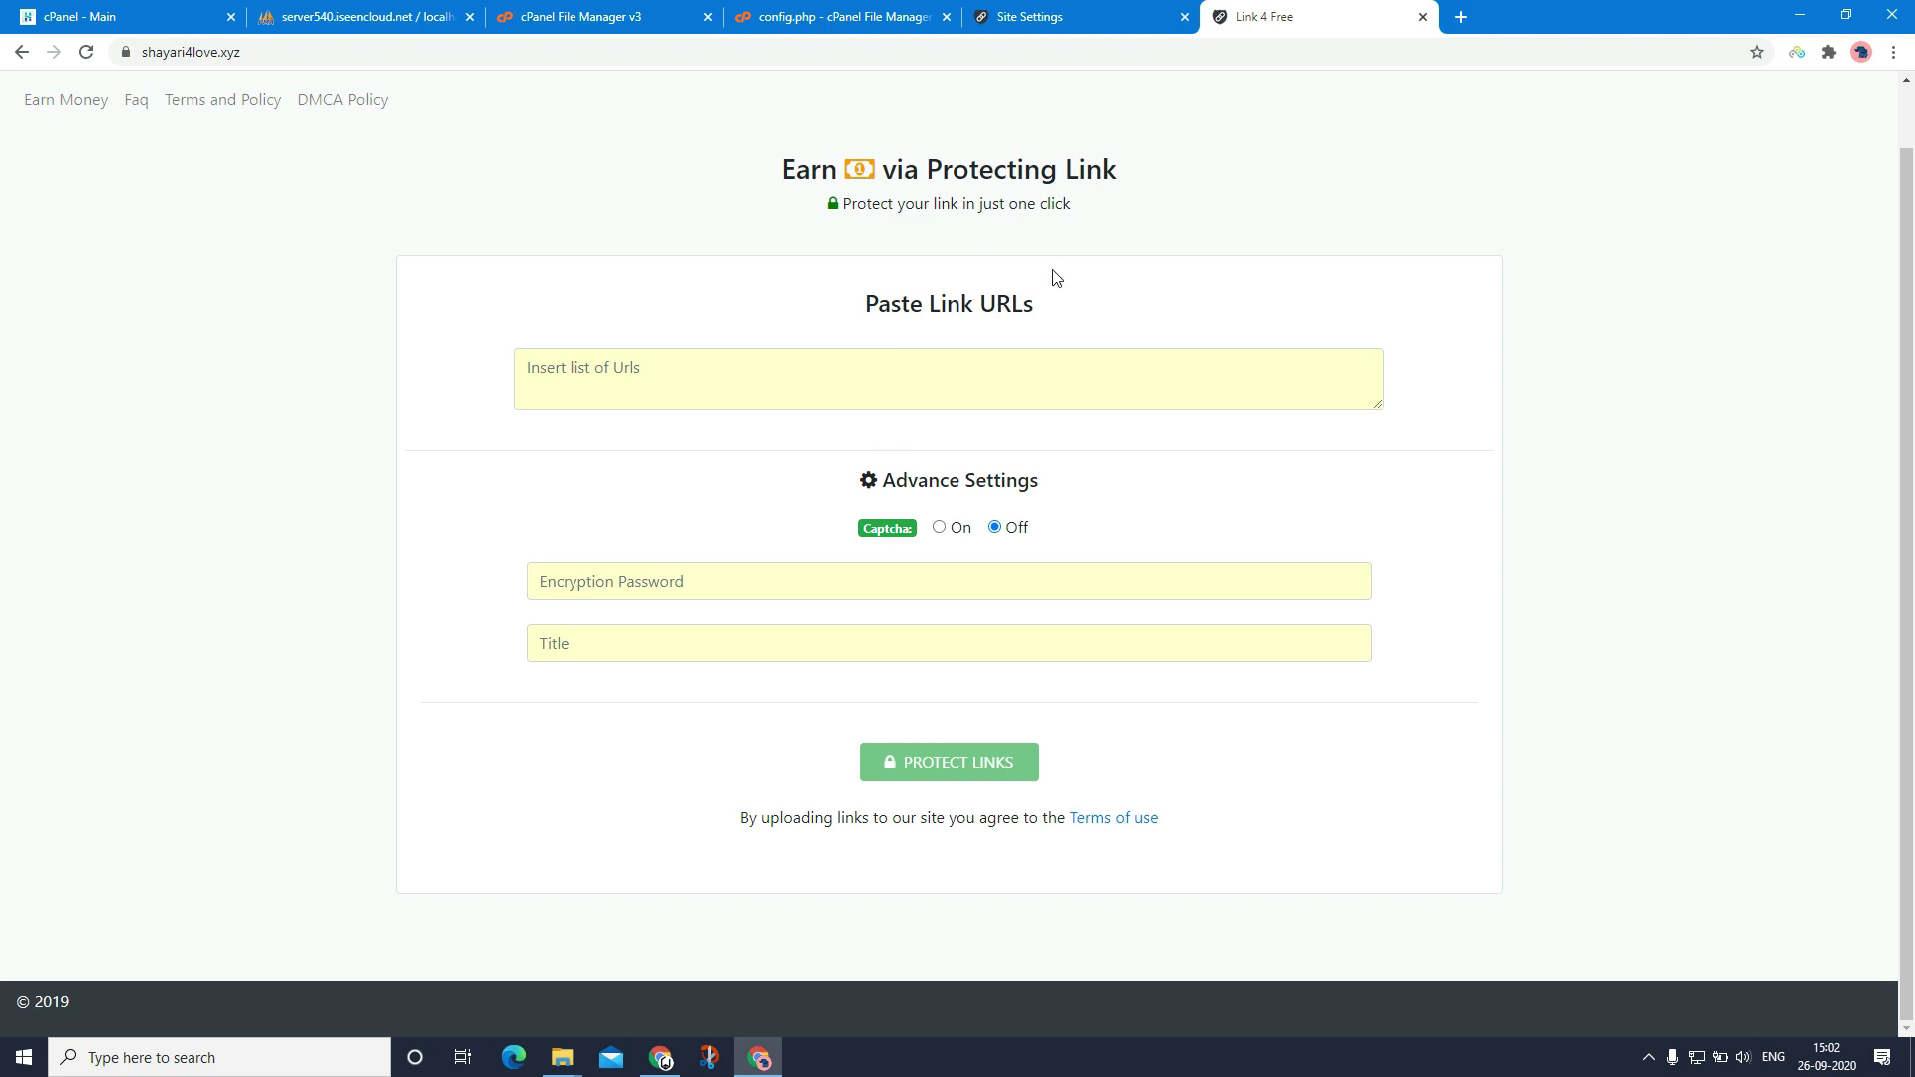
# Step: Step through the tabs back to the cPanel dashboard, minimise that Chrome window, and bring up Links Keeper
pyautogui.click(1058, 12)
pyautogui.click(744, 10)
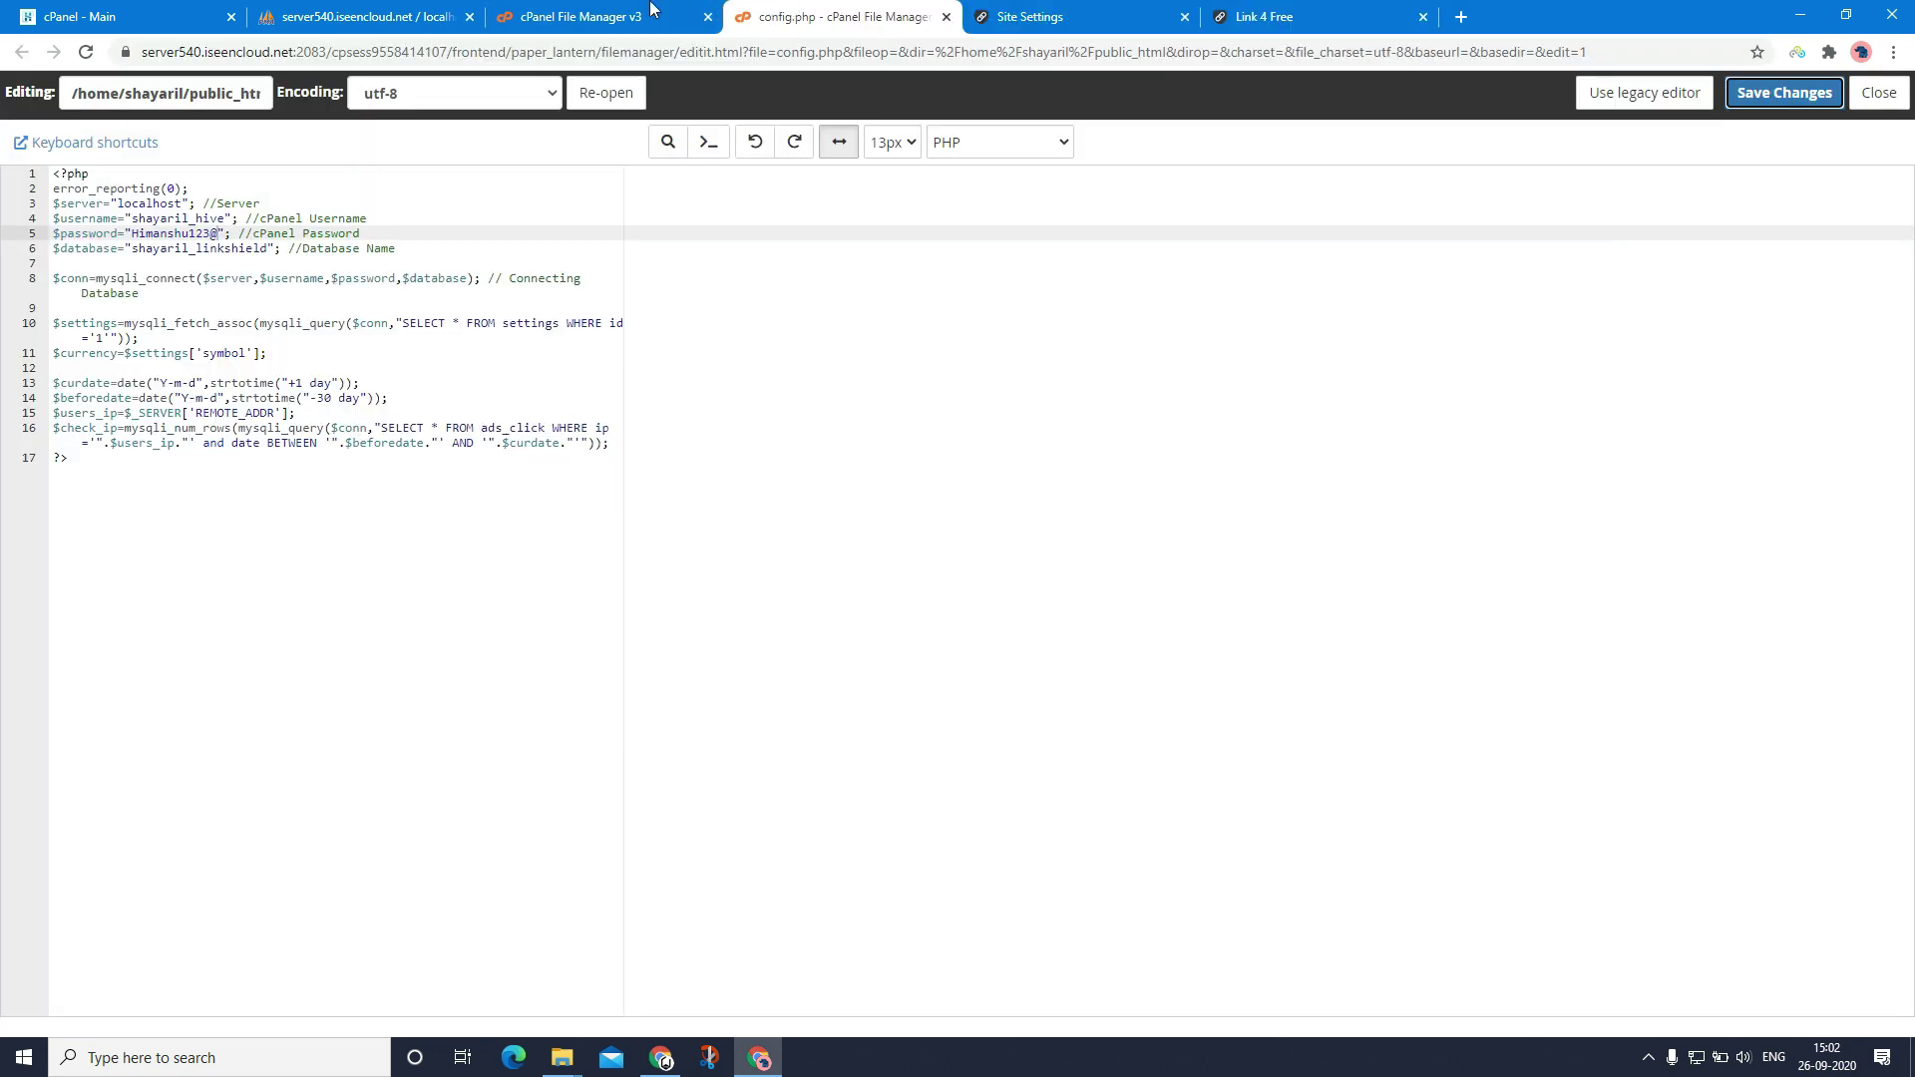
pyautogui.click(589, 16)
pyautogui.click(369, 16)
pyautogui.click(89, 16)
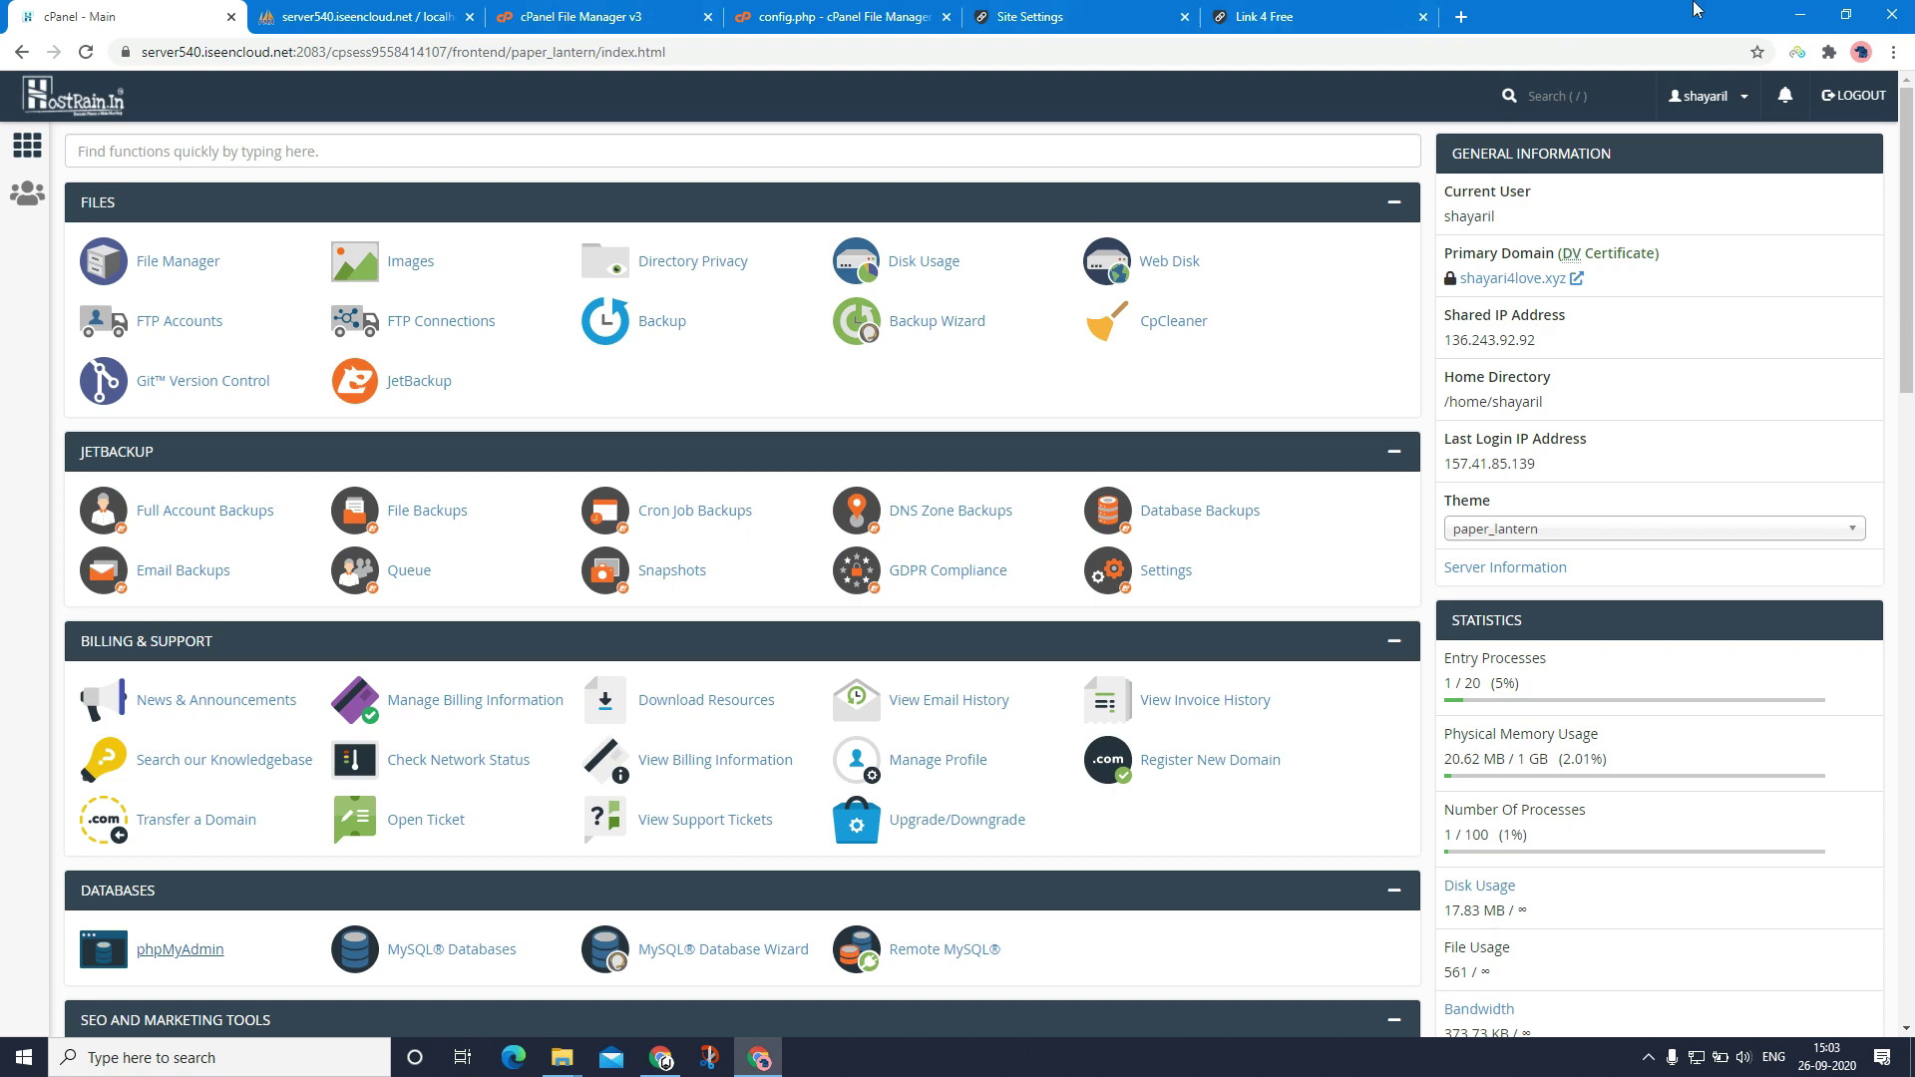
pyautogui.click(1801, 15)
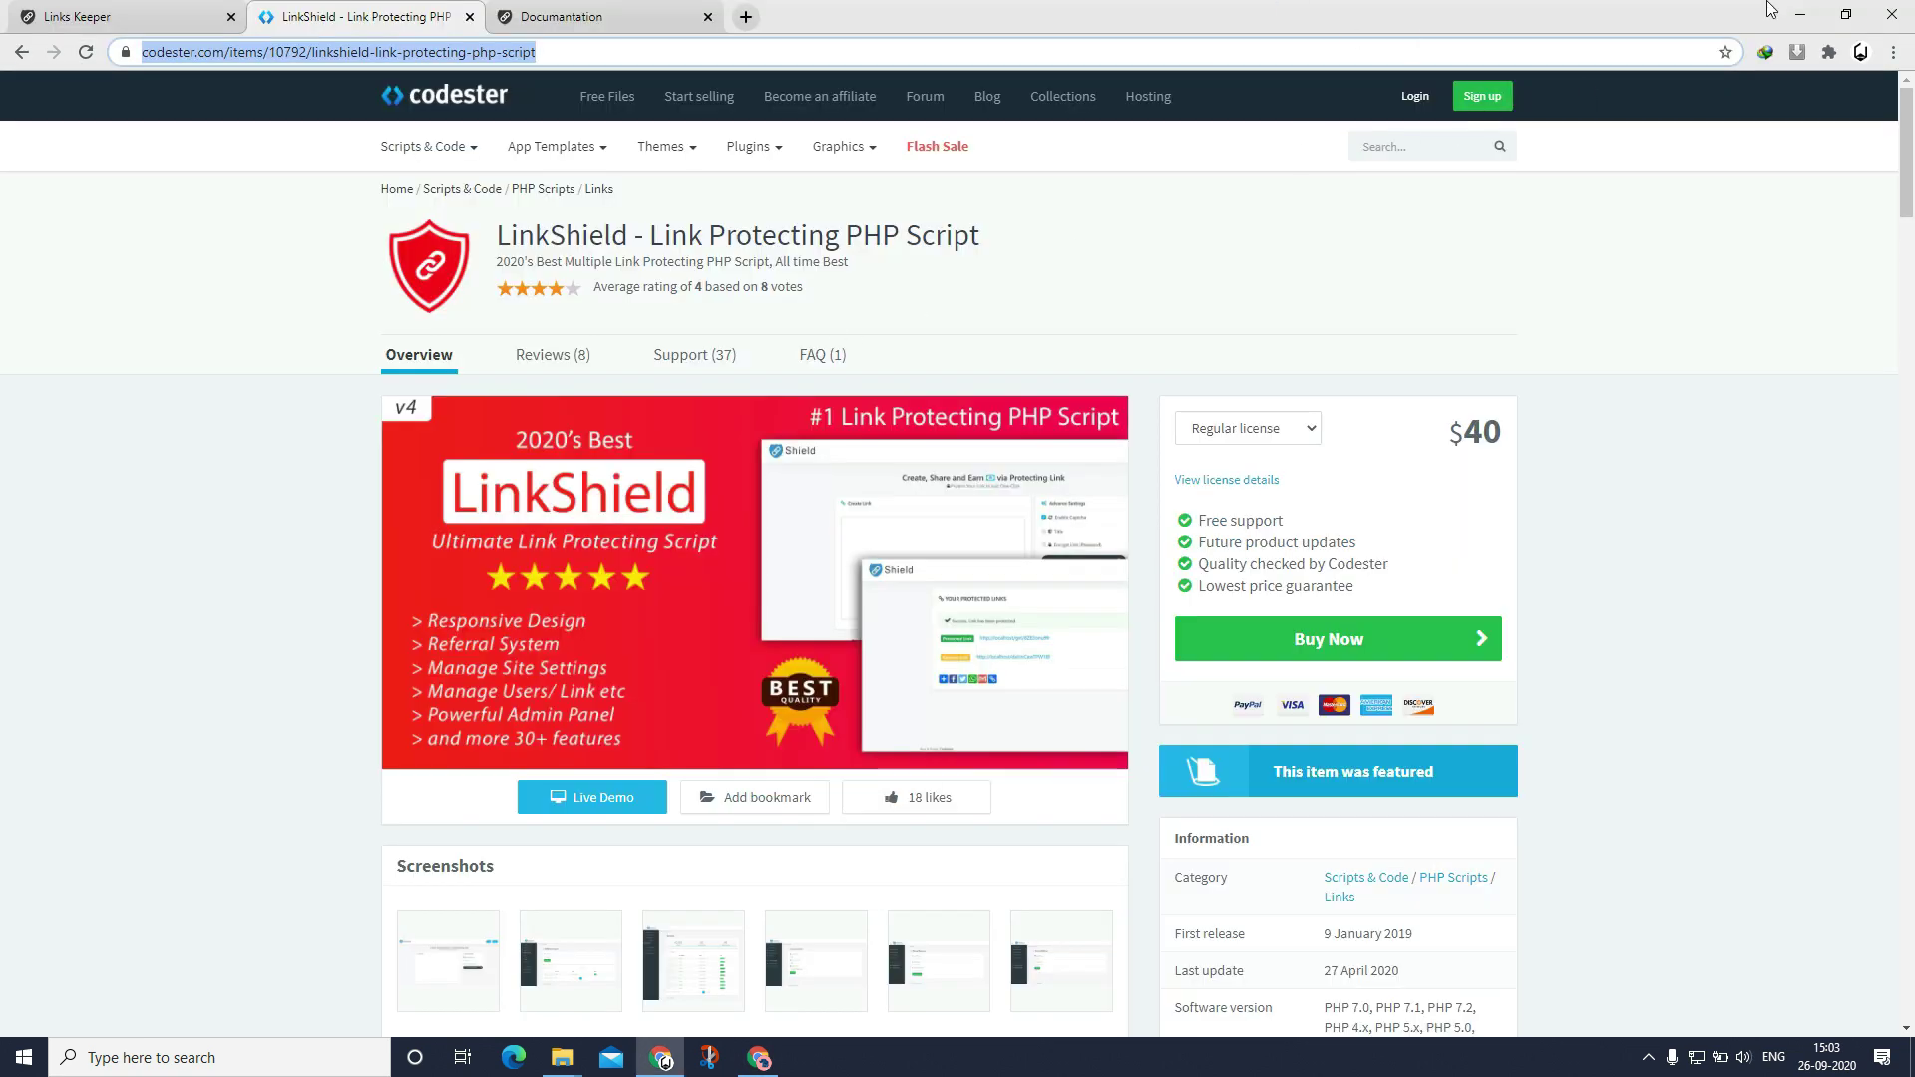
pyautogui.click(10, 293)
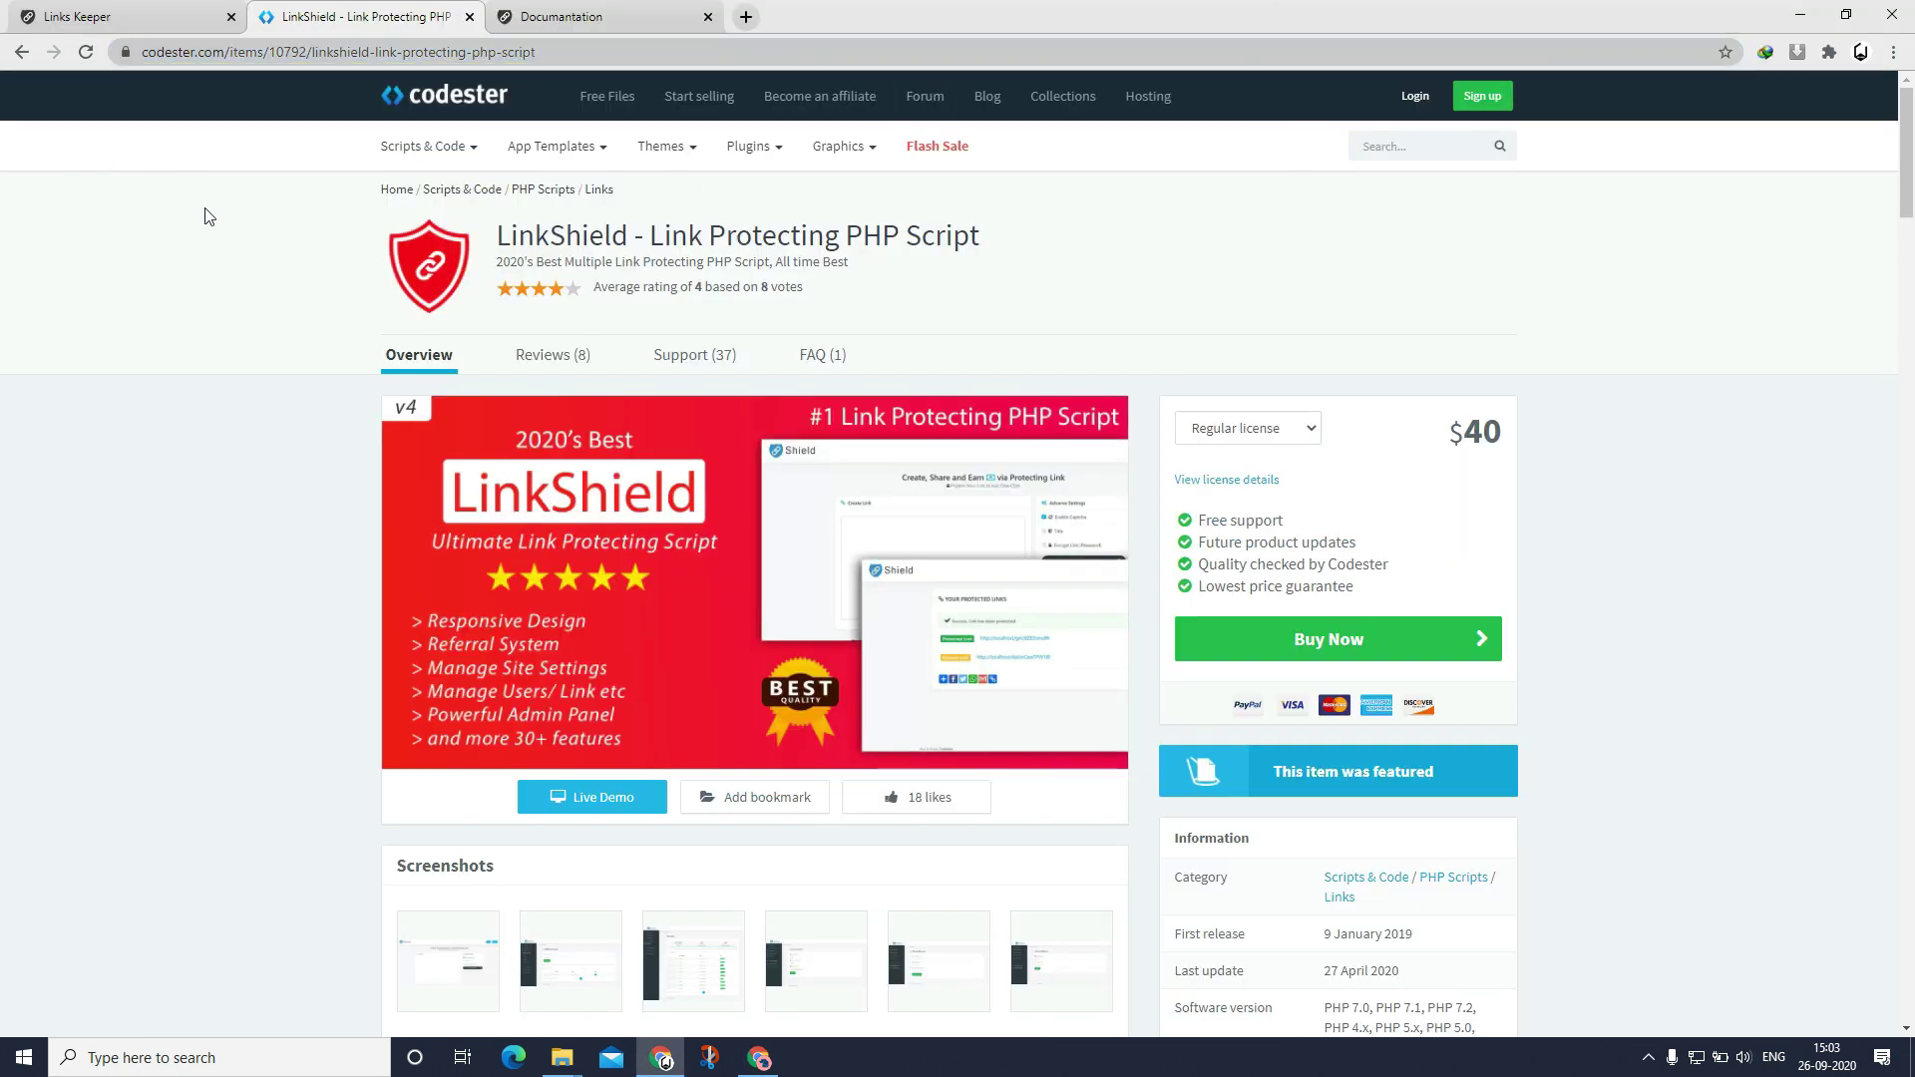
pyautogui.click(102, 10)
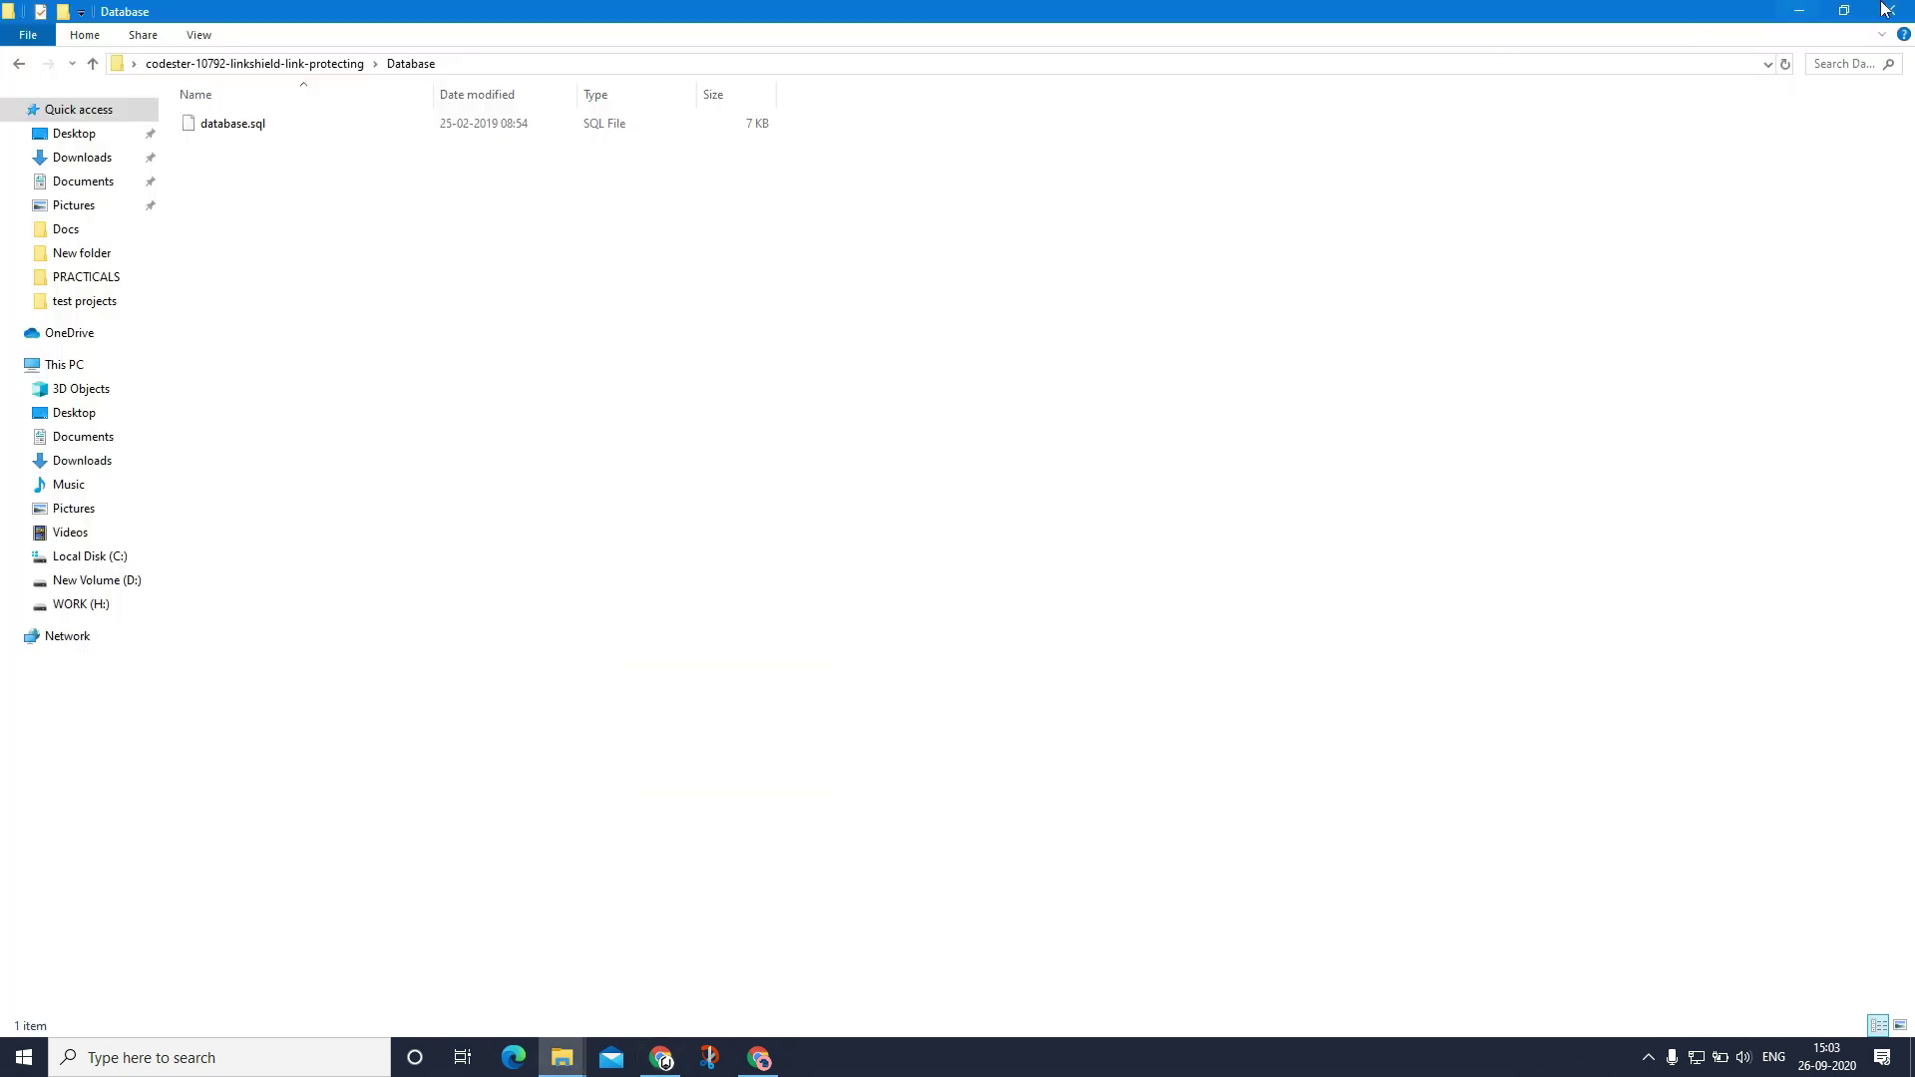
# Step: Minimise the Database folder, refresh the desktop, and reposition the codester archive icon
pyautogui.click(1798, 10)
pyautogui.rightClick(963, 290)
pyautogui.click(1038, 347)
pyautogui.moveTo(512, 208)
pyautogui.mouseDown()
pyautogui.moveTo(429, 284)
pyautogui.moveTo(455, 204)
pyautogui.moveTo(505, 206)
pyautogui.mouseUp()
pyautogui.rightClick(757, 176)
pyautogui.click(792, 235)
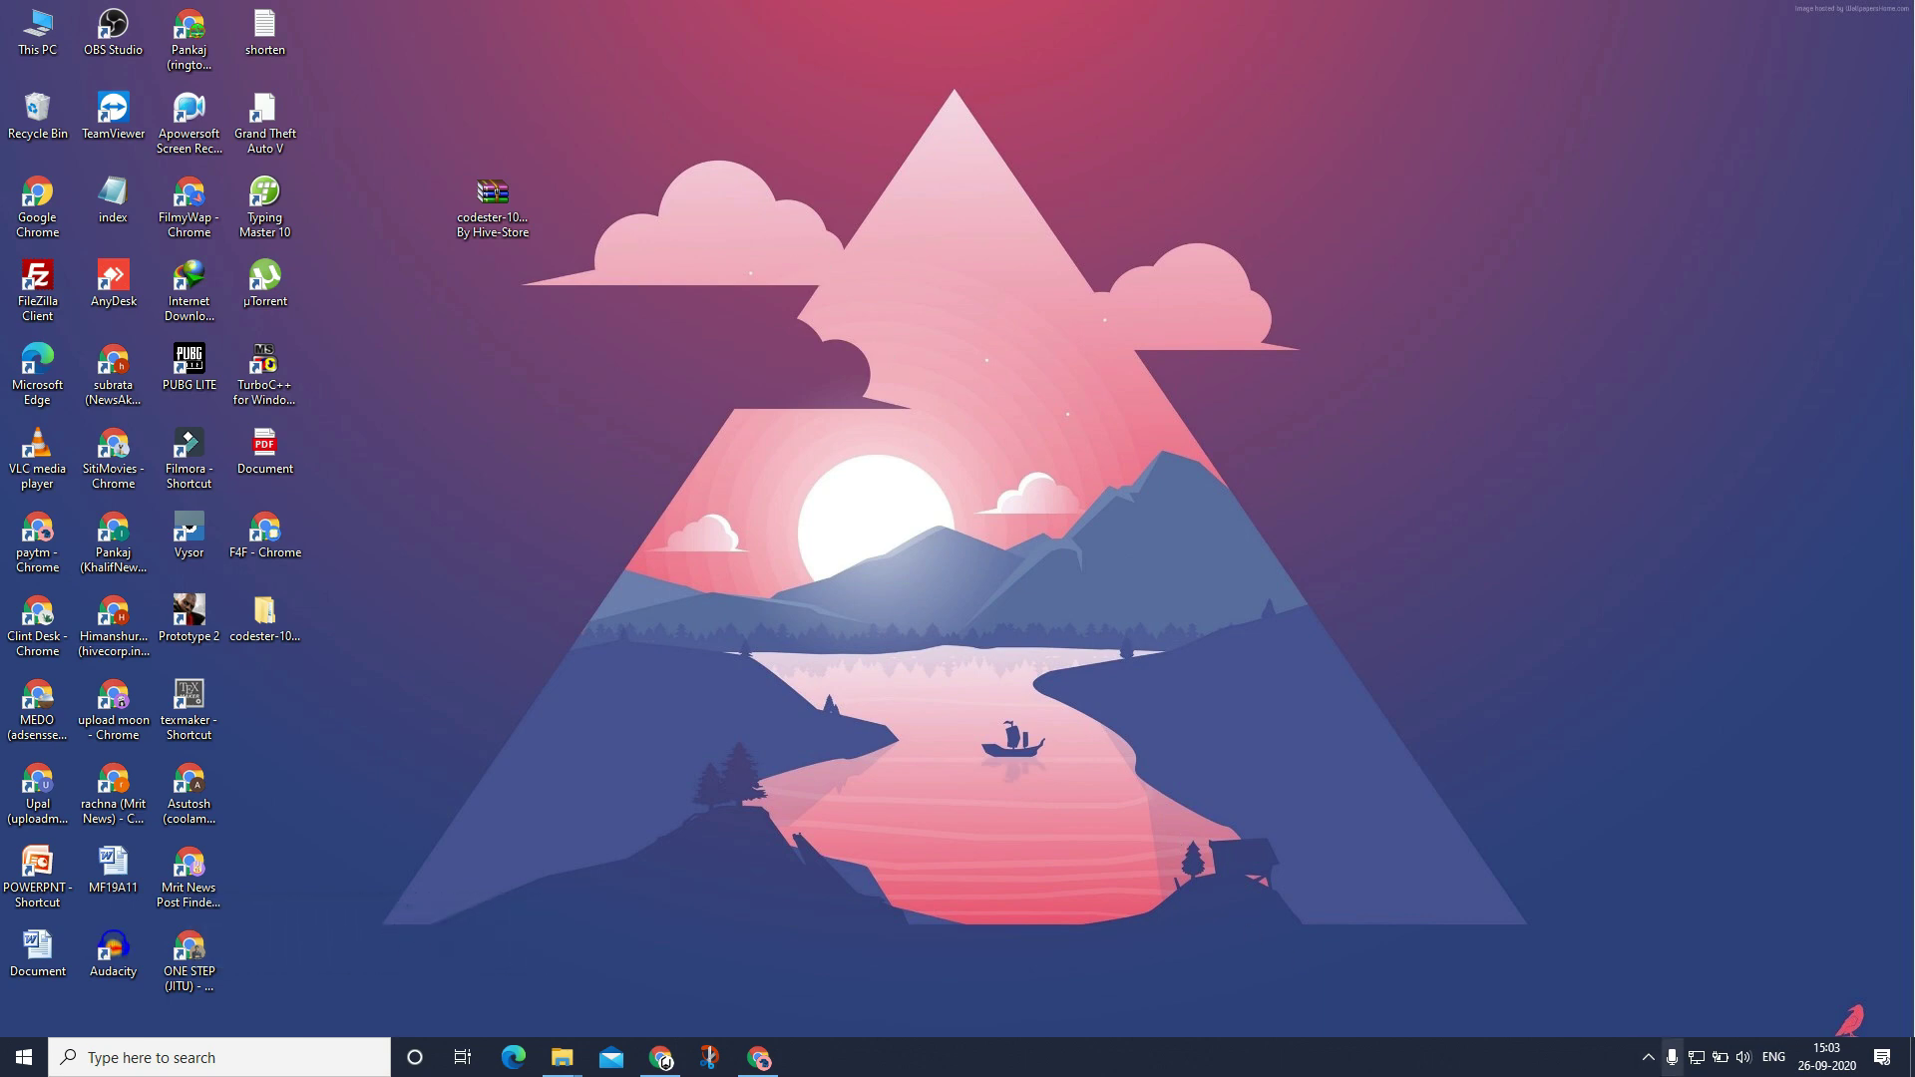
pyautogui.click(1649, 1057)
pyautogui.click(1637, 1025)
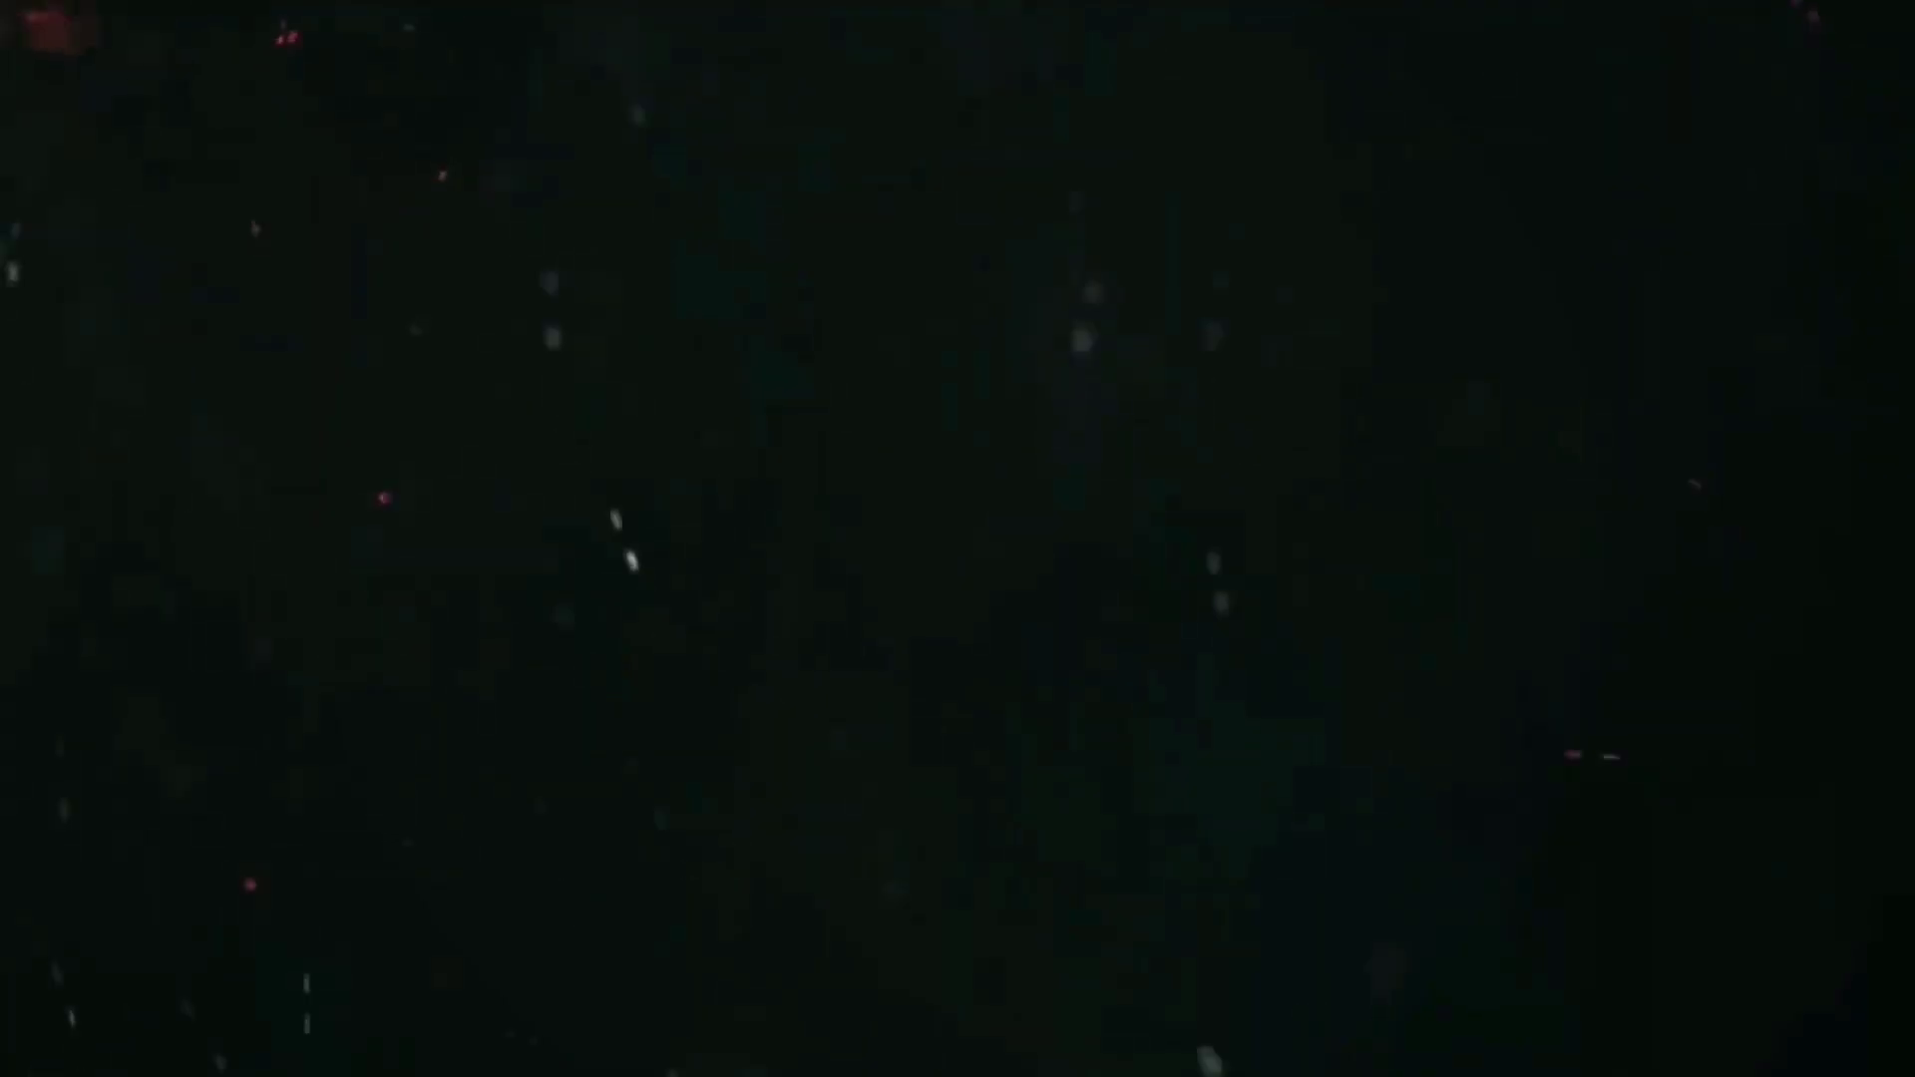